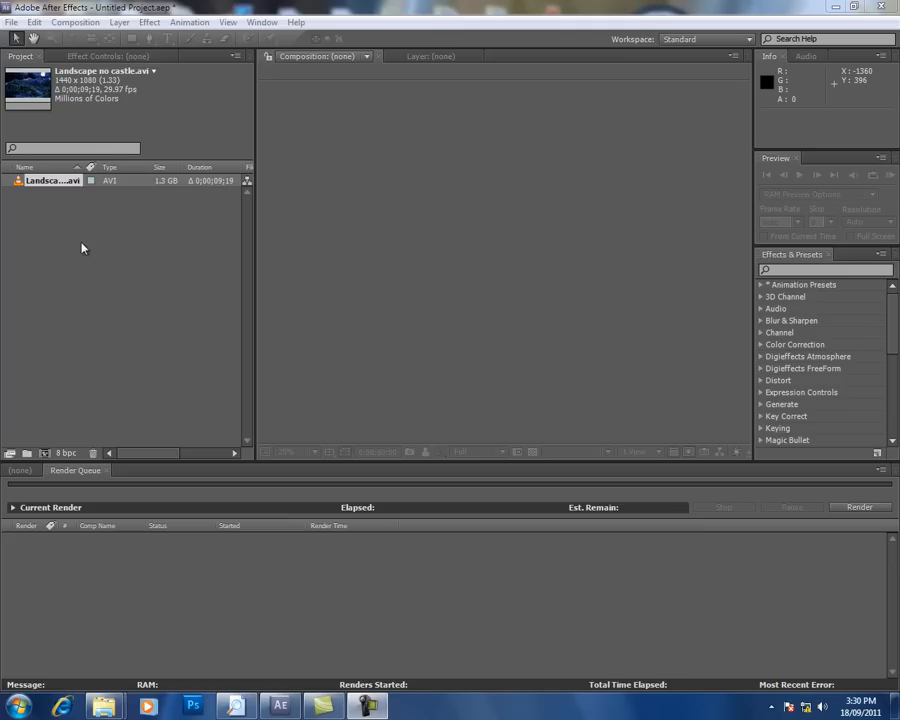
# Step: Create a composition from Landscape no castle.avi, preview its playback and return to the first frame
pyautogui.moveTo(20, 180); pyautogui.dragTo(44, 454)
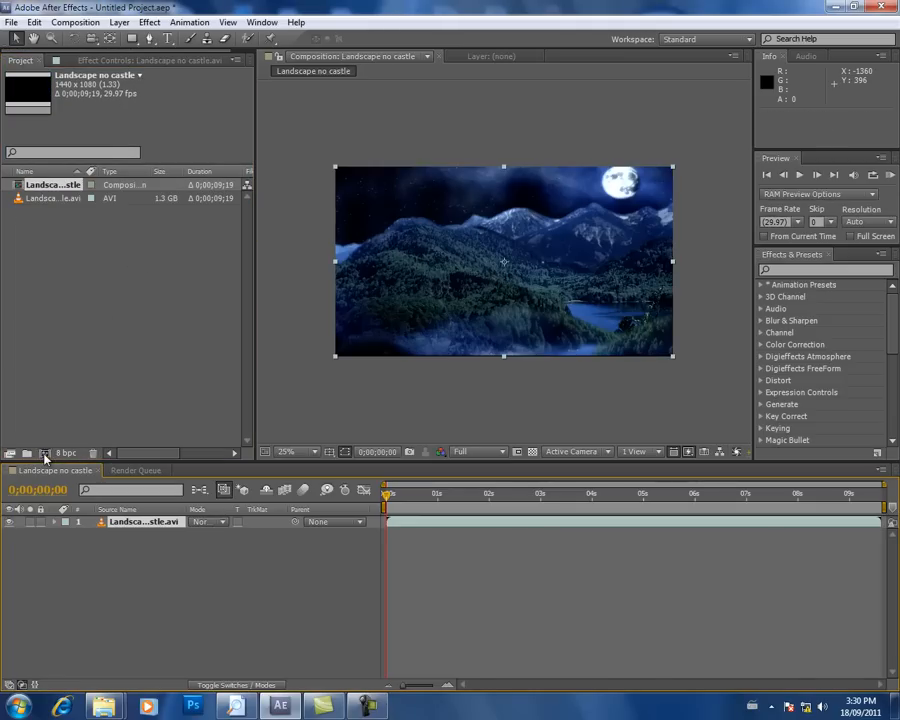
pyautogui.click(406, 494)
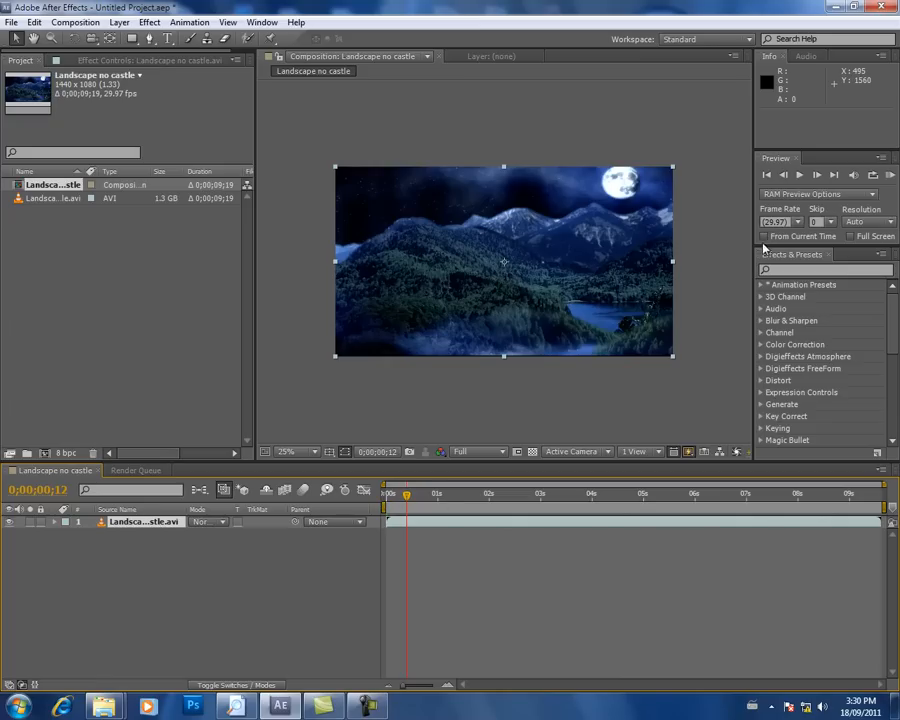
pyautogui.click(799, 176)
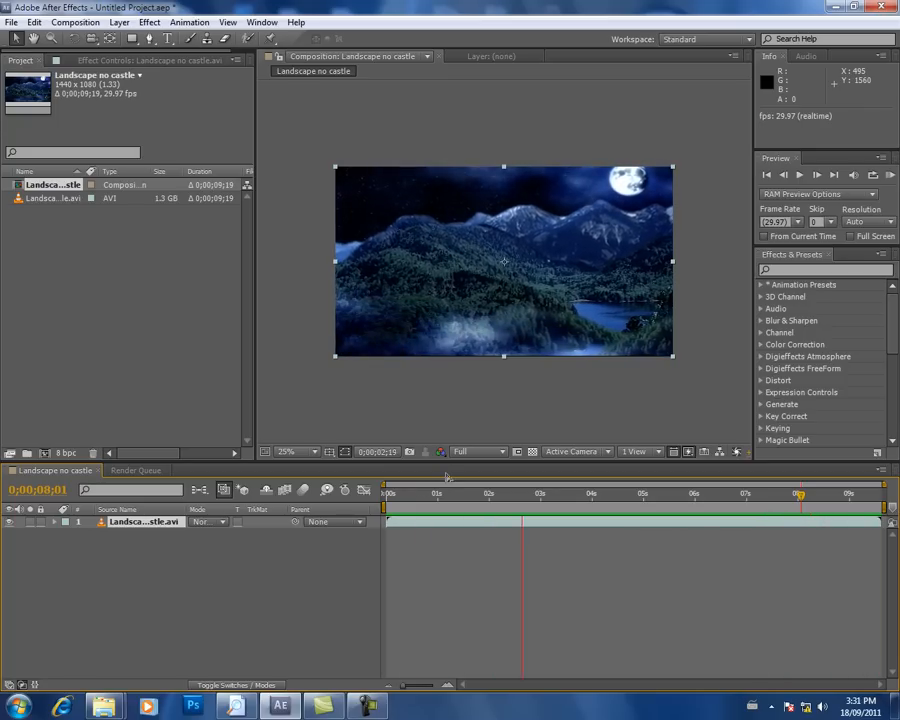
pyautogui.press('space')
pyautogui.moveTo(412, 497); pyautogui.dragTo(378, 496)
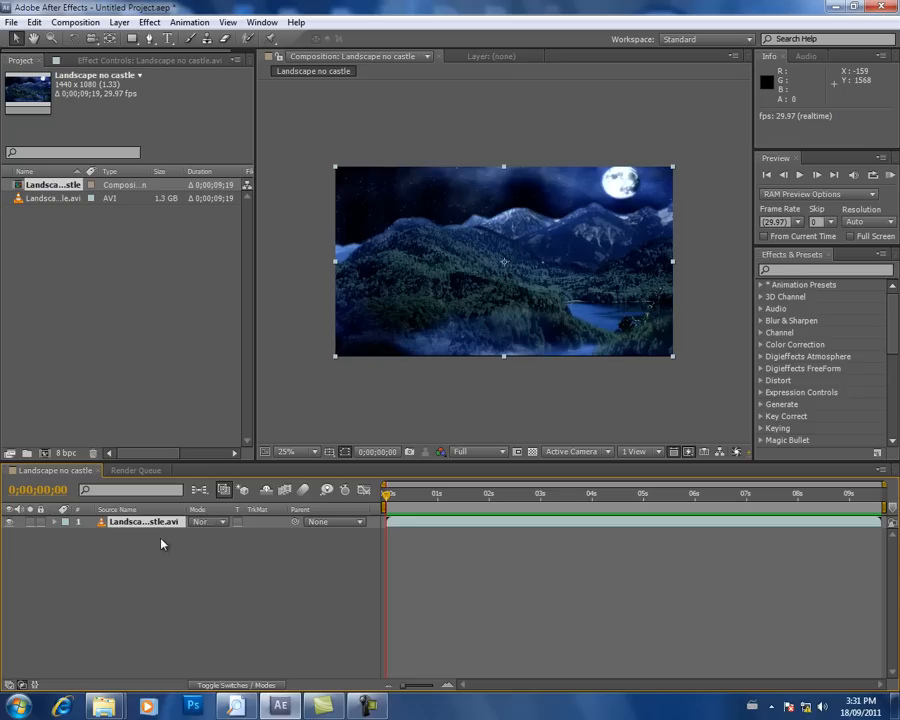
# Step: Show the layer switches columns in the timeline in place of the blending modes, leaving the landscape layer collapsed
pyautogui.click(55, 522)
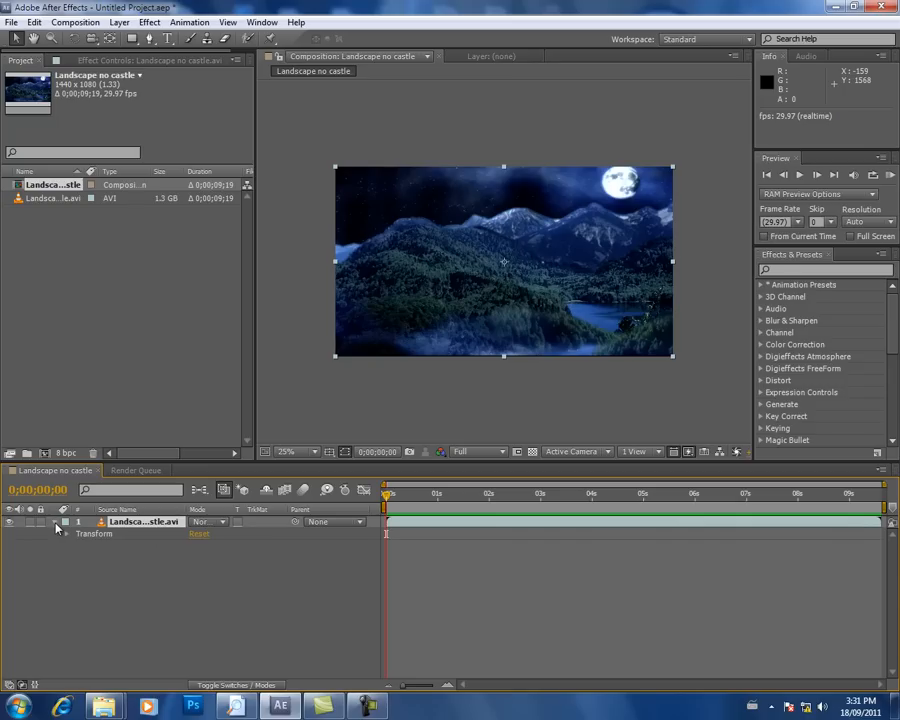
pyautogui.click(234, 686)
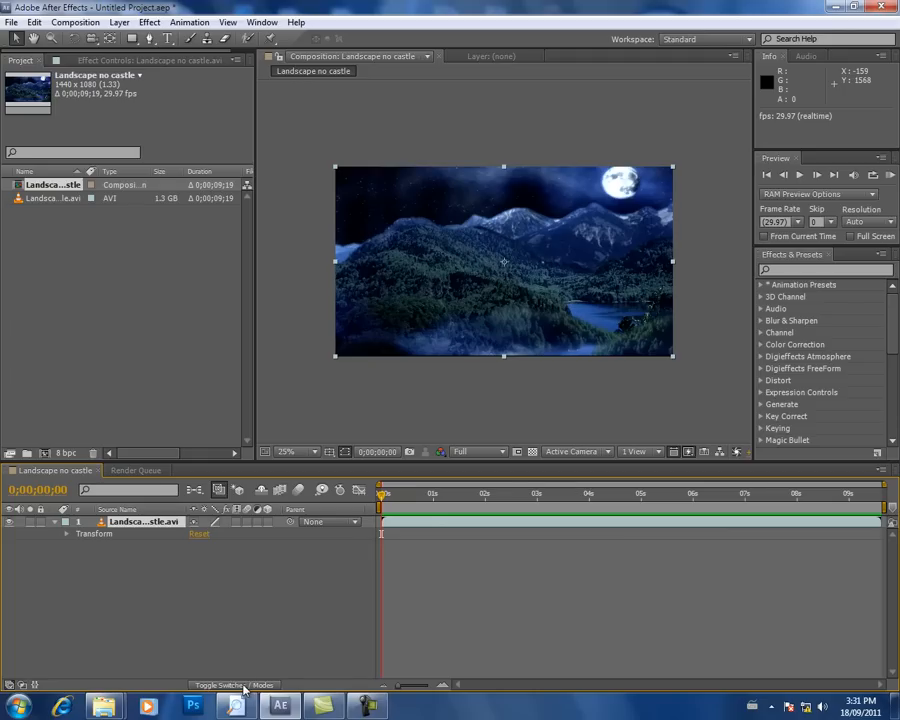
pyautogui.click(243, 687)
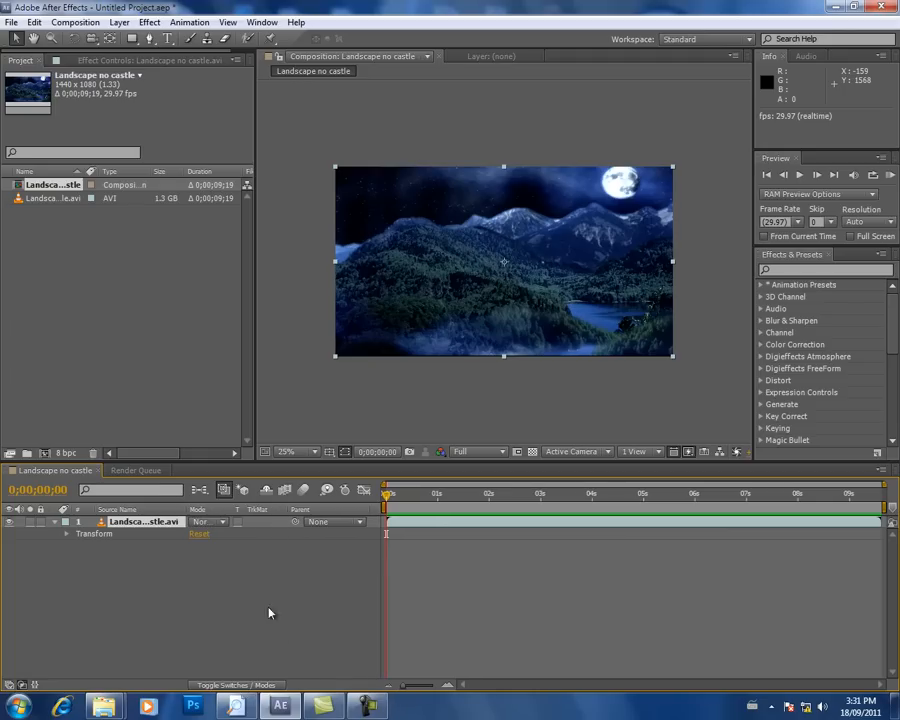
pyautogui.click(253, 684)
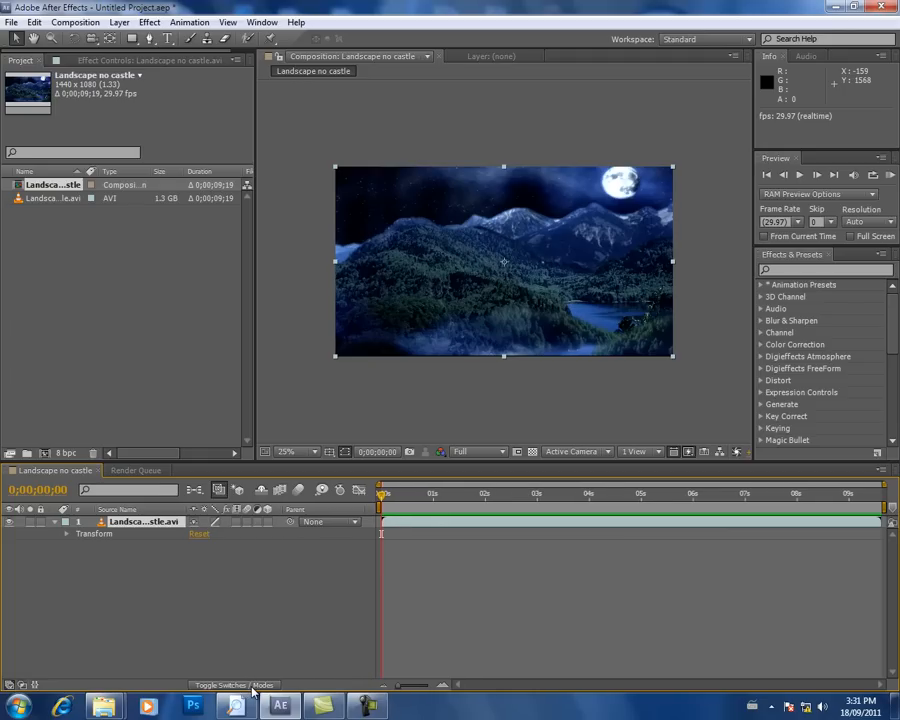
pyautogui.click(267, 522)
pyautogui.click(267, 522)
pyautogui.click(55, 524)
pyautogui.click(137, 555)
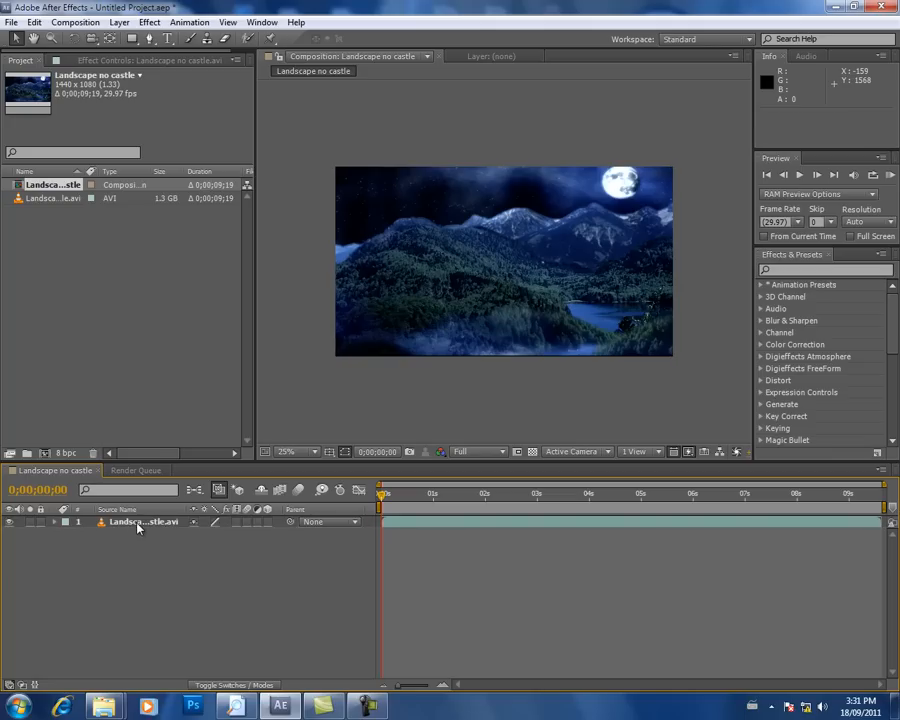
# Step: Duplicate the landscape layer three times to make a stack of four copies
pyautogui.click(138, 528)
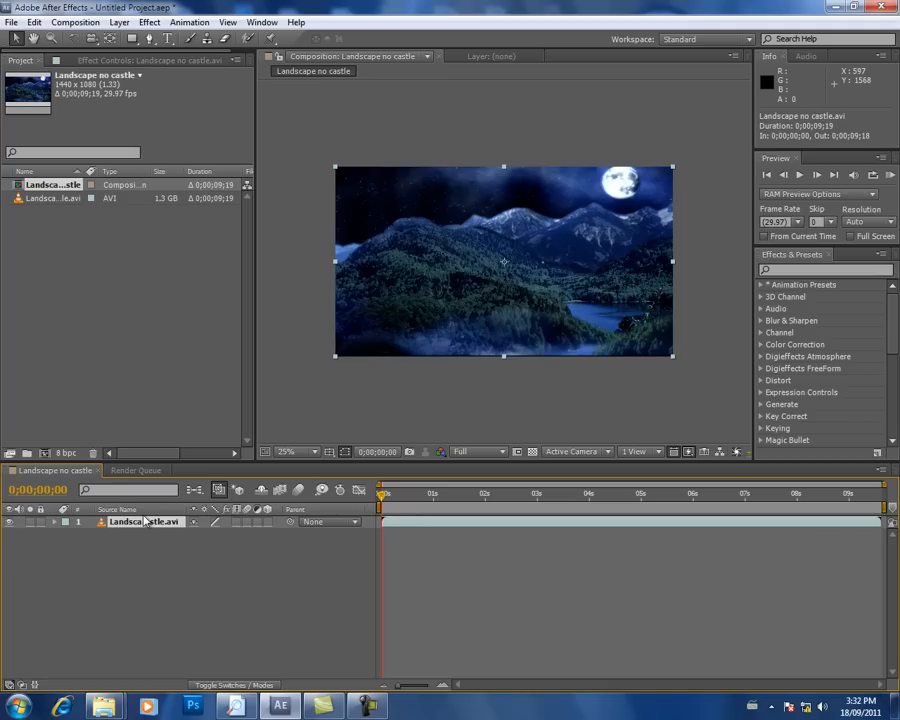
pyautogui.hotkey('ctrl', 'd')
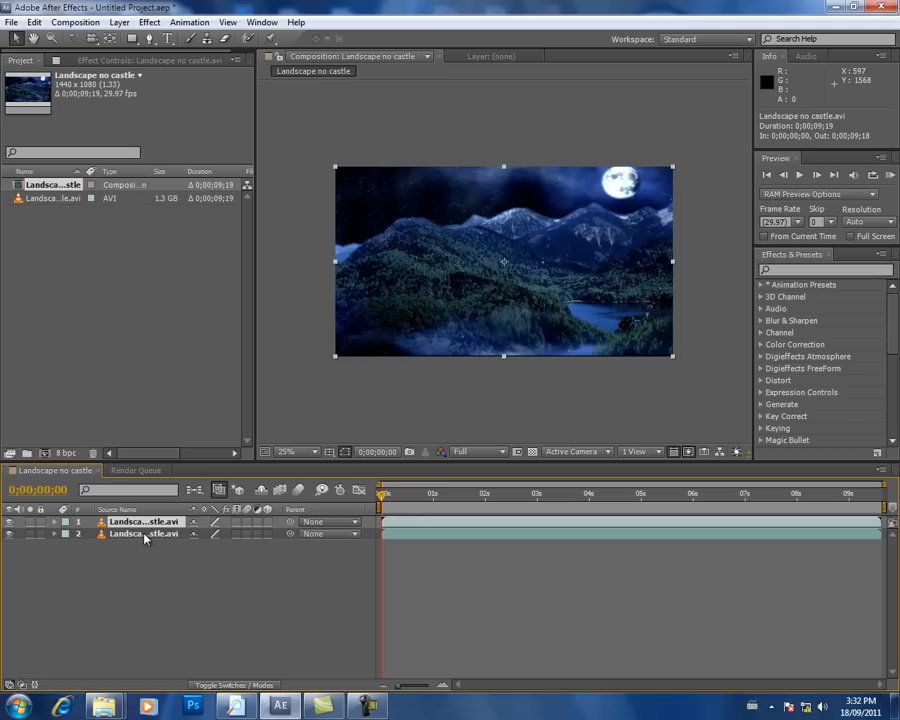
pyautogui.hotkey('ctrl', 'd')
pyautogui.hotkey('ctrl', 'd')
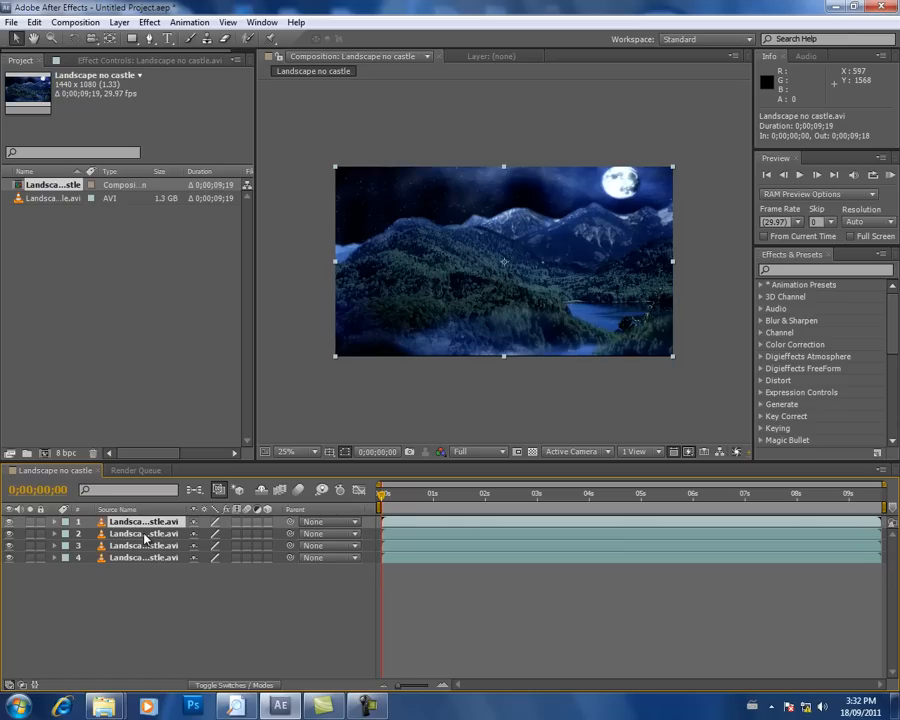
# Step: Make all four landscape layers 3D, keeping the current time at 0;00;00;00
pyautogui.click(140, 557)
pyautogui.click(142, 545)
pyautogui.click(145, 533)
pyautogui.click(150, 521)
pyautogui.click(395, 497)
pyautogui.moveTo(395, 497); pyautogui.dragTo(382, 494)
pyautogui.moveTo(267, 522); pyautogui.dragTo(267, 557)
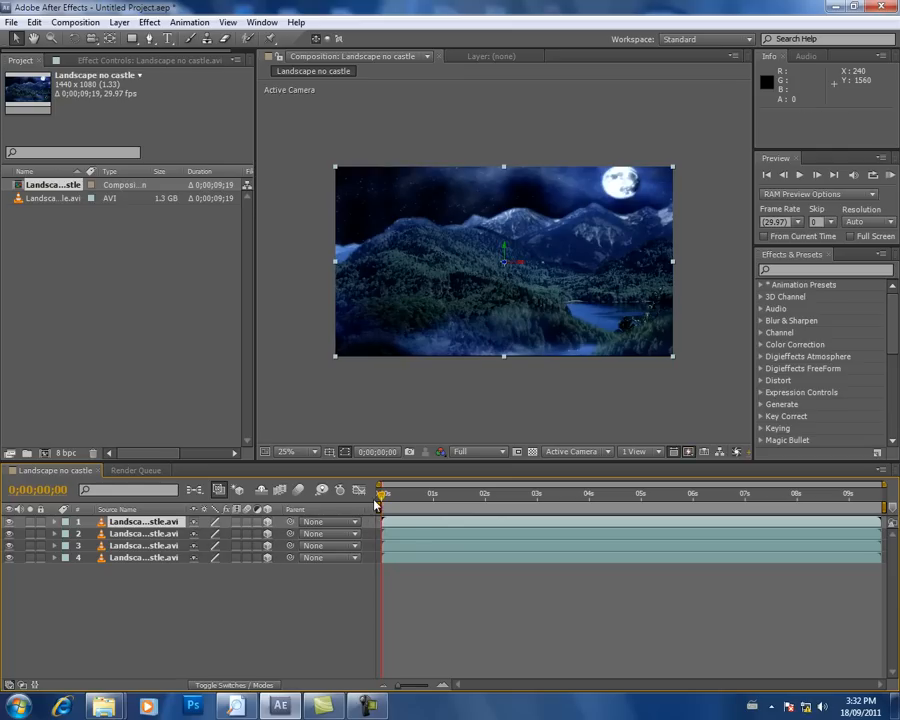
# Step: Add a two-node camera named Camera 1 with the 24mm preset to the composition
pyautogui.click(119, 22)
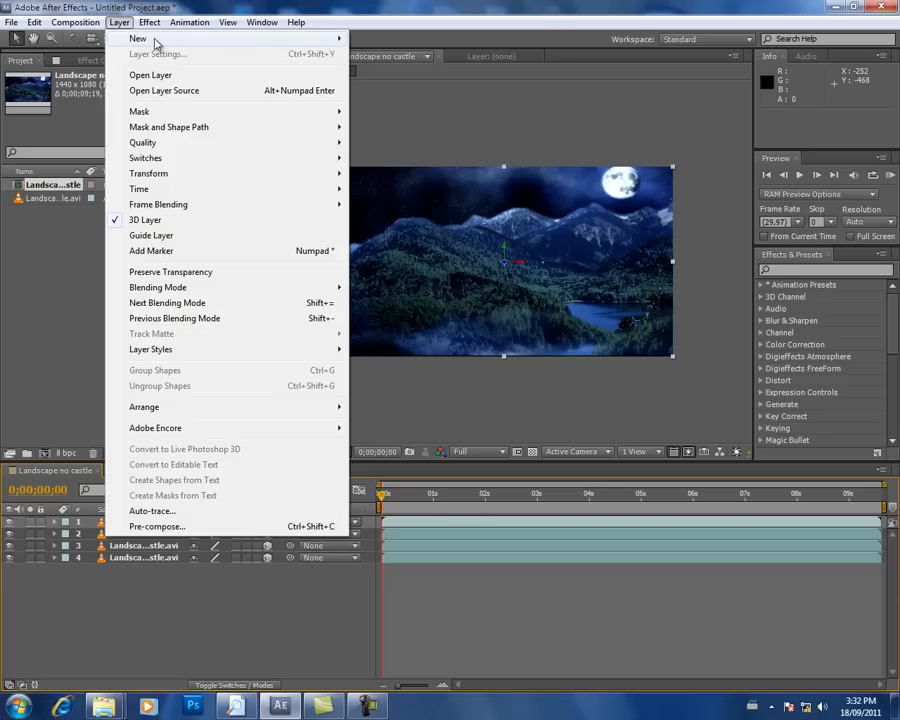
pyautogui.moveTo(155, 41)
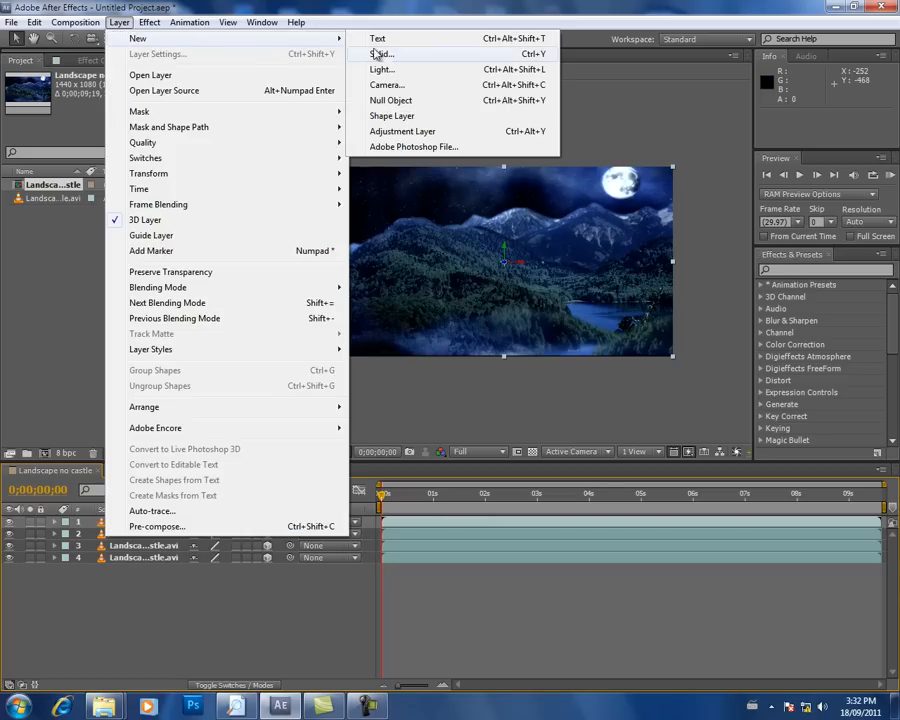
pyautogui.click(402, 85)
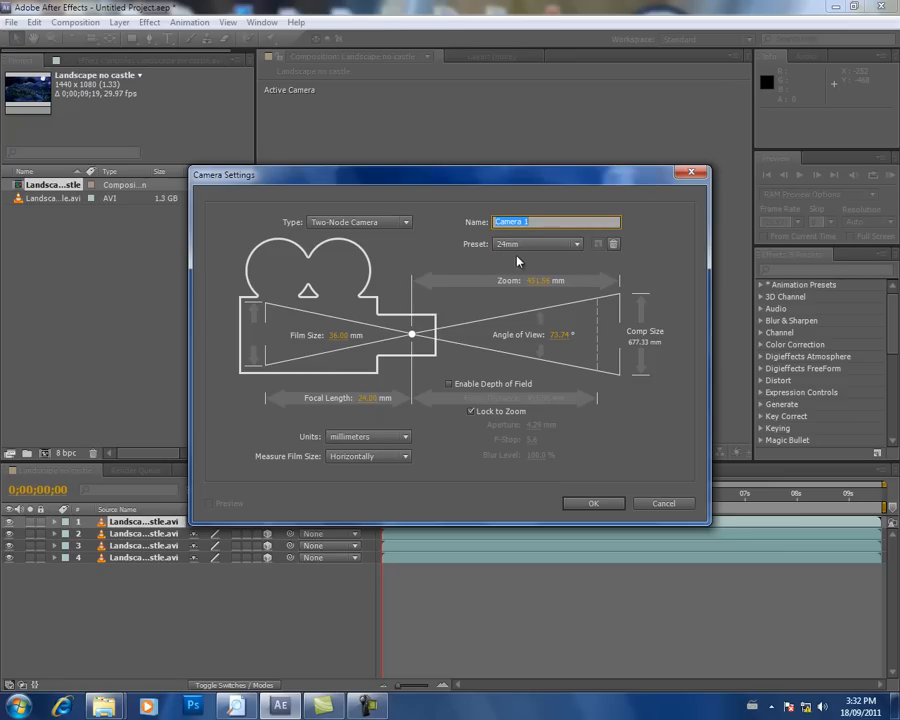
pyautogui.click(578, 245)
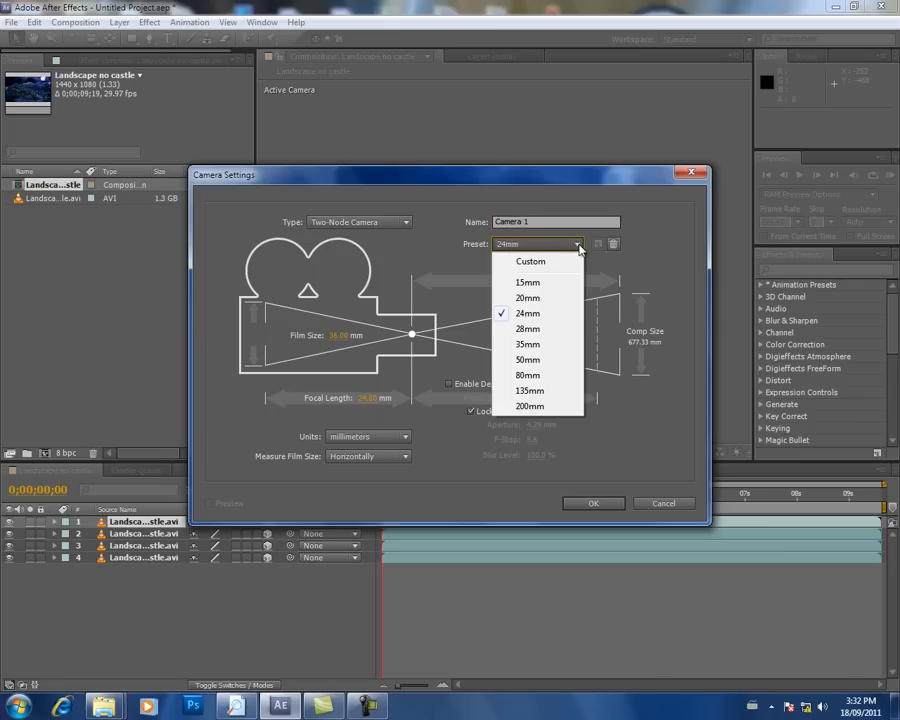
pyautogui.click(558, 318)
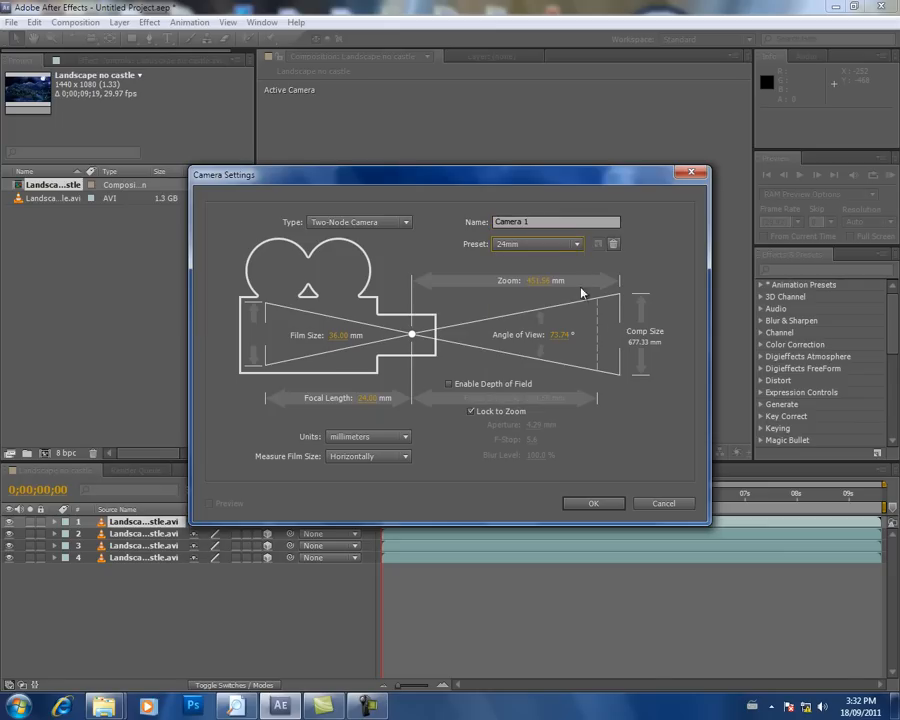
pyautogui.click(578, 244)
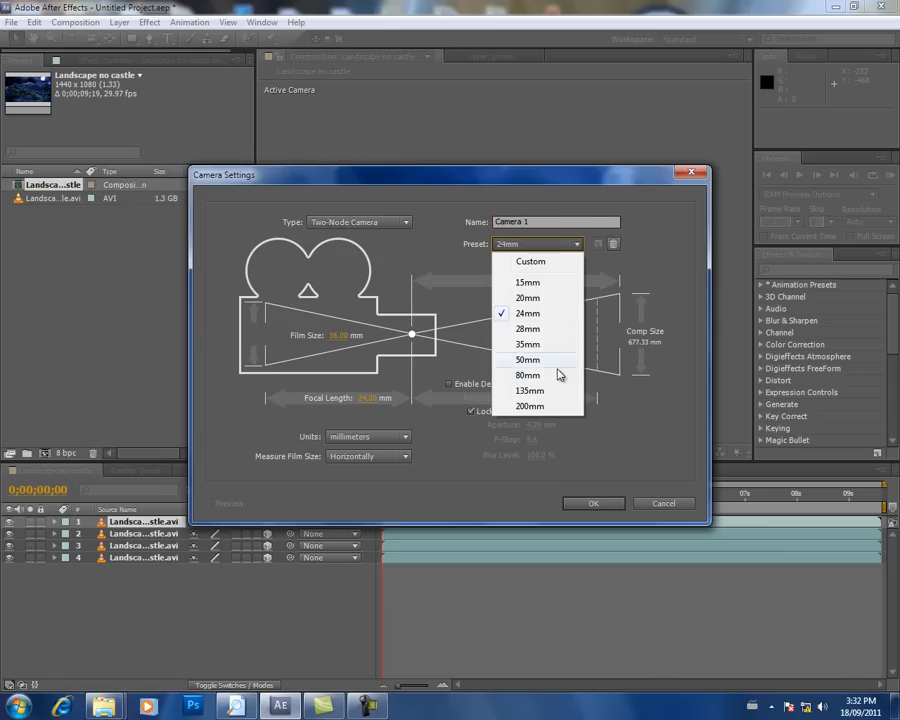
pyautogui.click(566, 313)
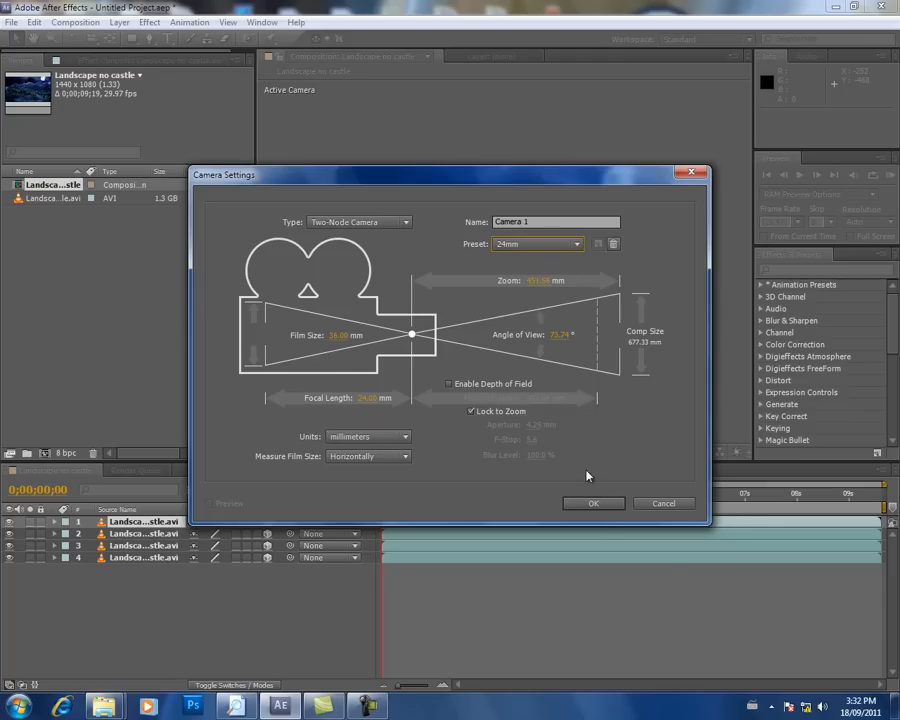
pyautogui.click(606, 504)
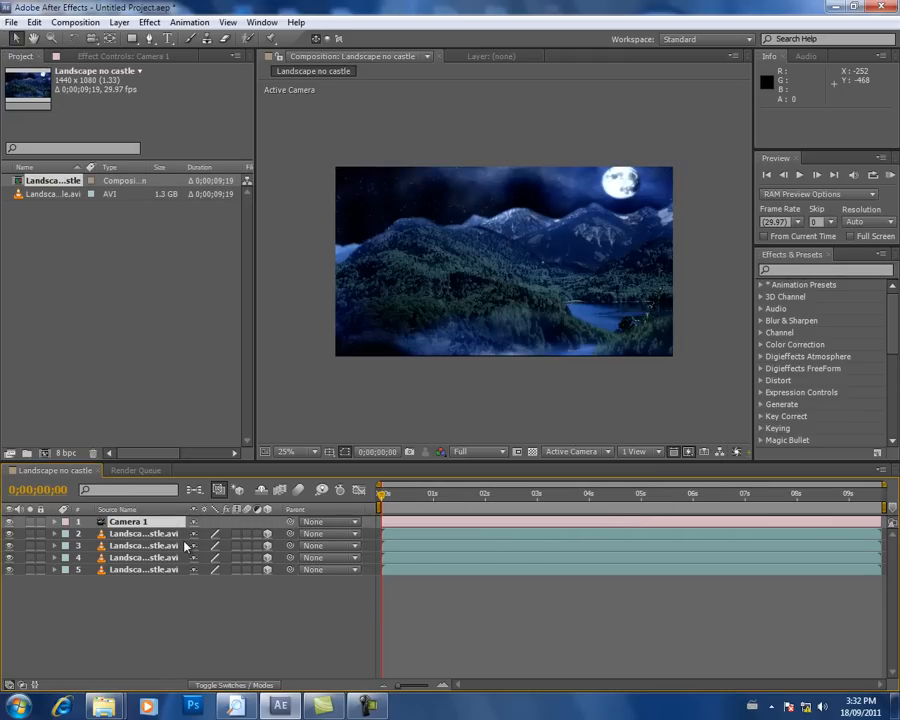
# Step: Select Camera 1 and split the composition viewer into two horizontal views
pyautogui.click(128, 570)
pyautogui.moveTo(128, 570); pyautogui.dragTo(128, 524)
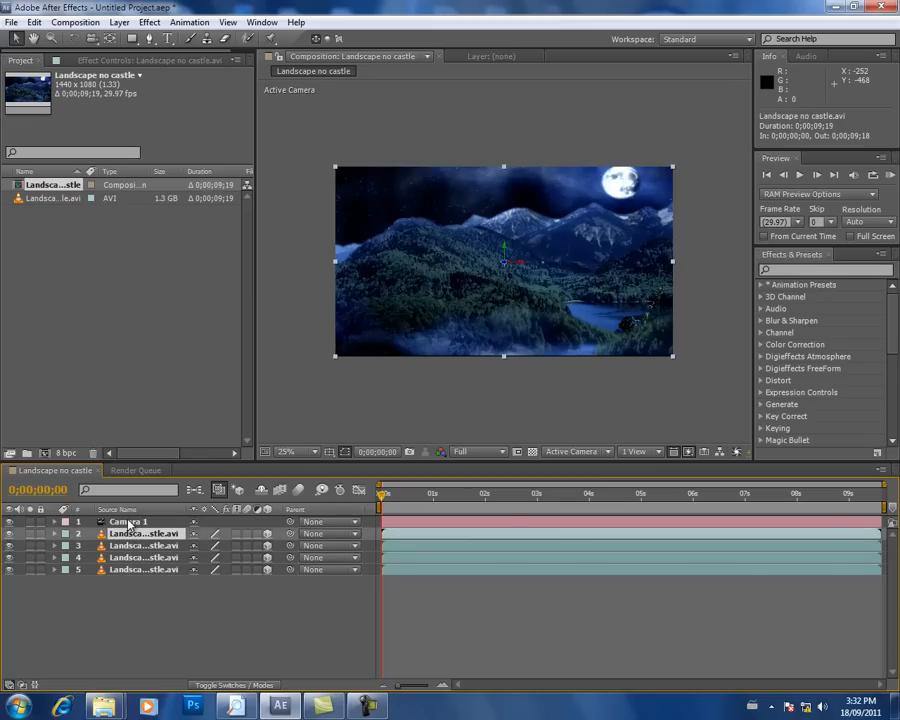
pyautogui.click(128, 522)
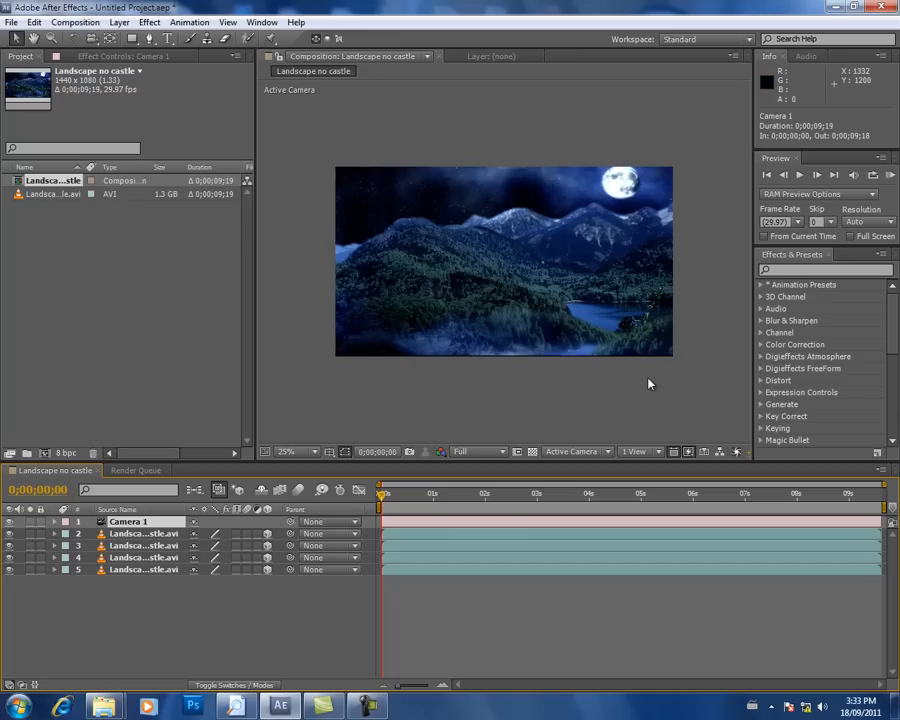
pyautogui.click(660, 453)
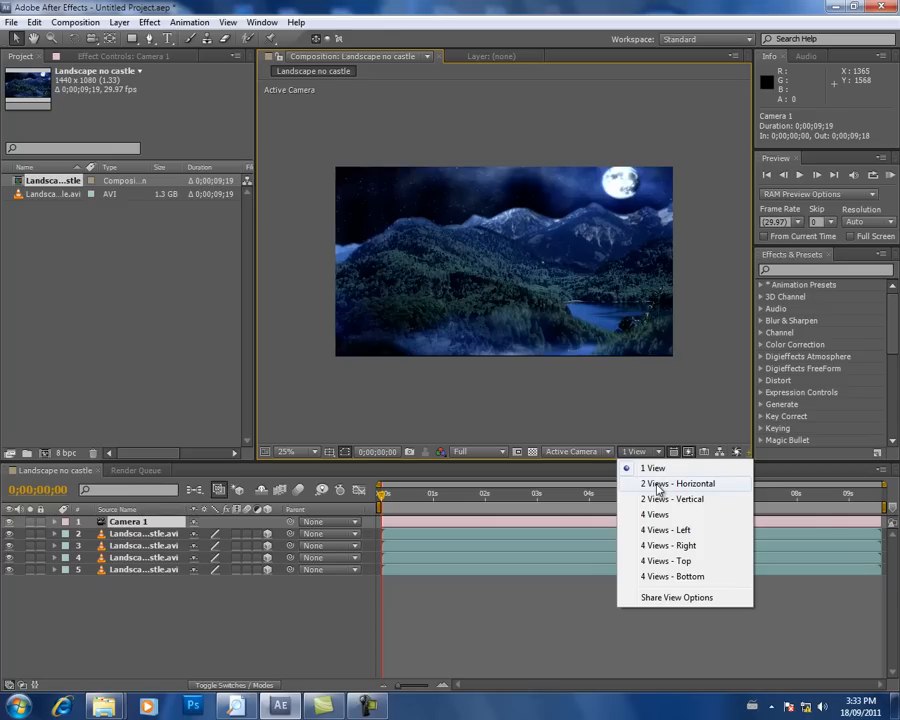
pyautogui.click(659, 485)
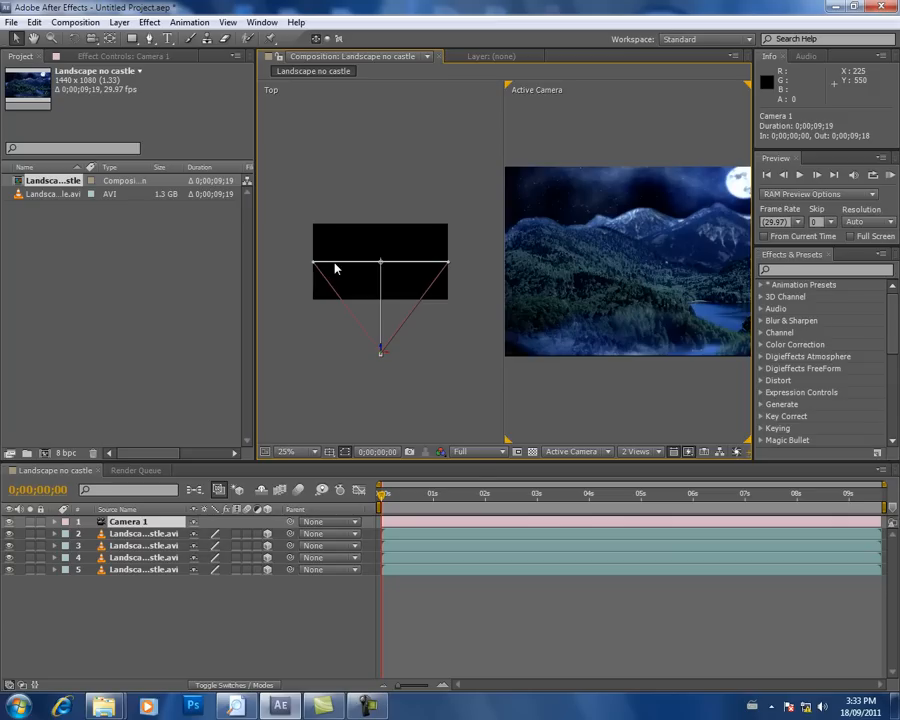
# Step: In the Top view, move landscape layer 5 back to a Z position of about 340 and layer 4 to about 220
pyautogui.click(143, 536)
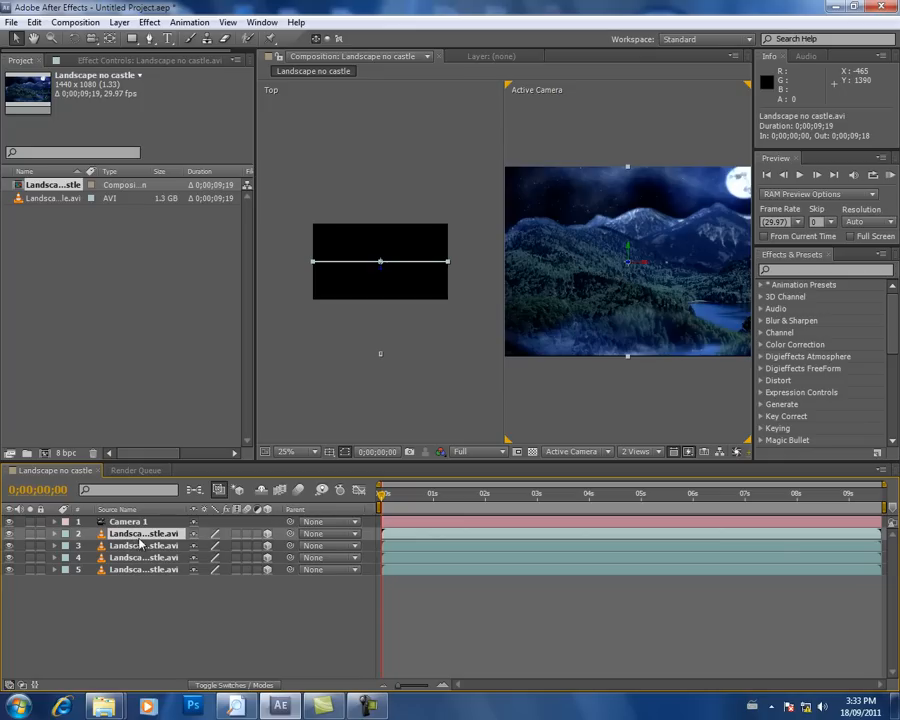
pyautogui.click(135, 570)
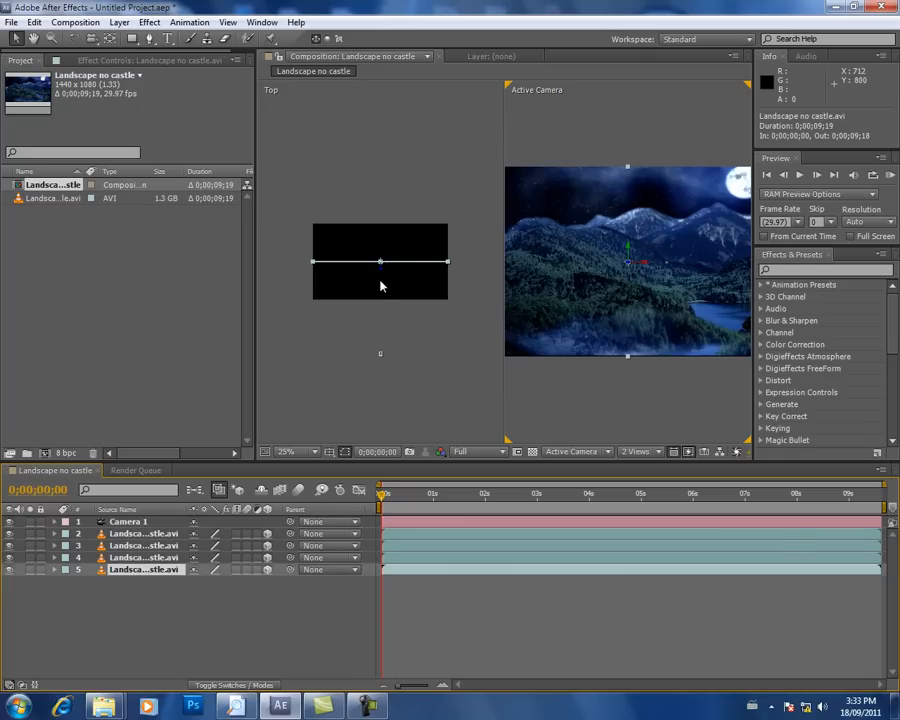
pyautogui.moveTo(385, 262); pyautogui.dragTo(383, 245)
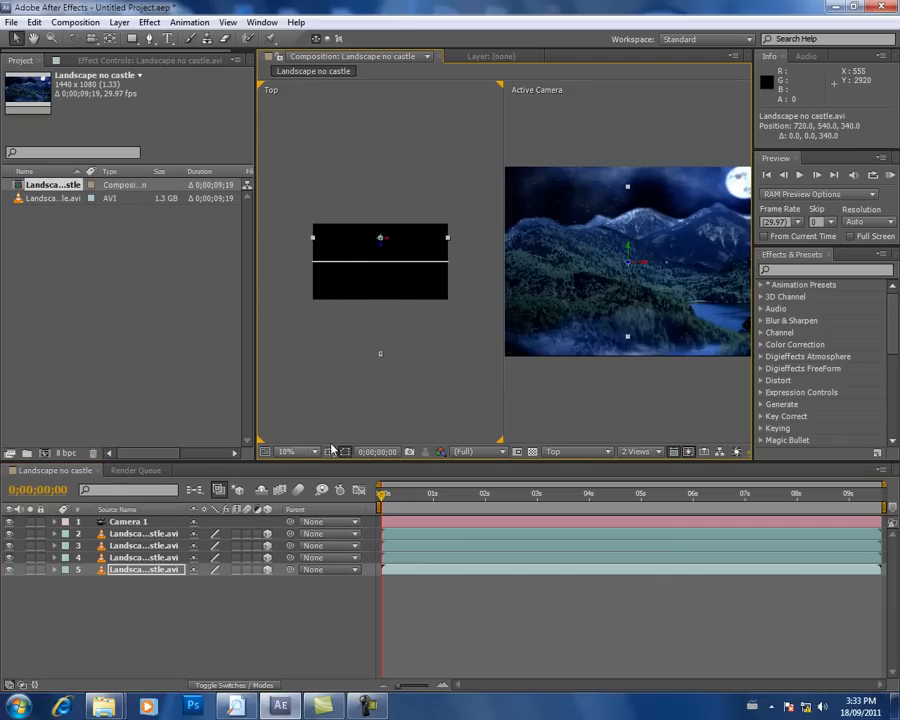
pyautogui.click(133, 559)
pyautogui.moveTo(383, 273); pyautogui.dragTo(387, 259)
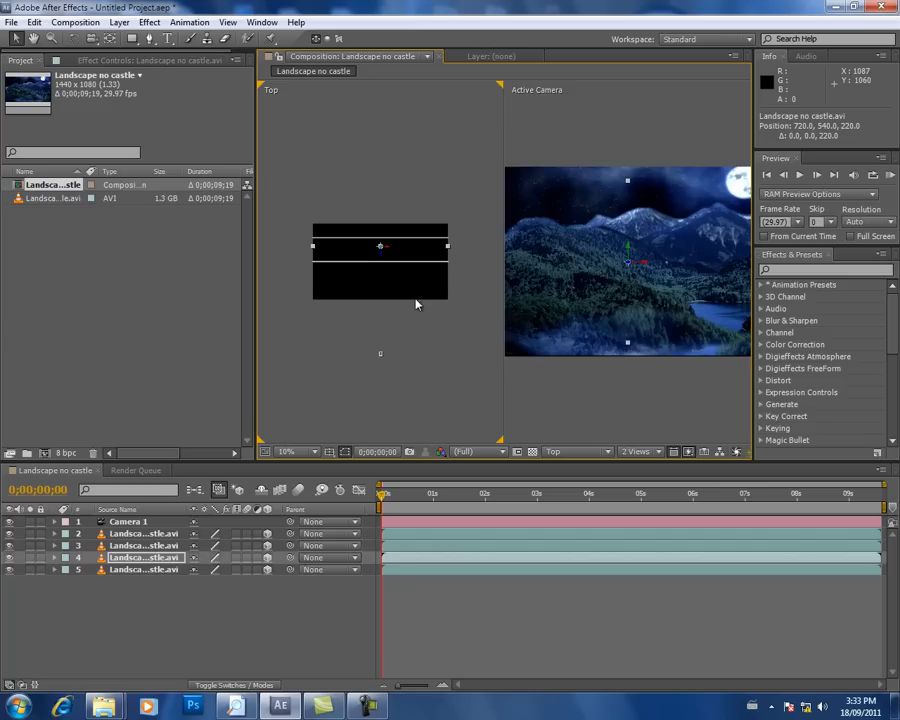
# Step: Move landscape layer 3 back in depth to a Z position of 130
pyautogui.click(123, 546)
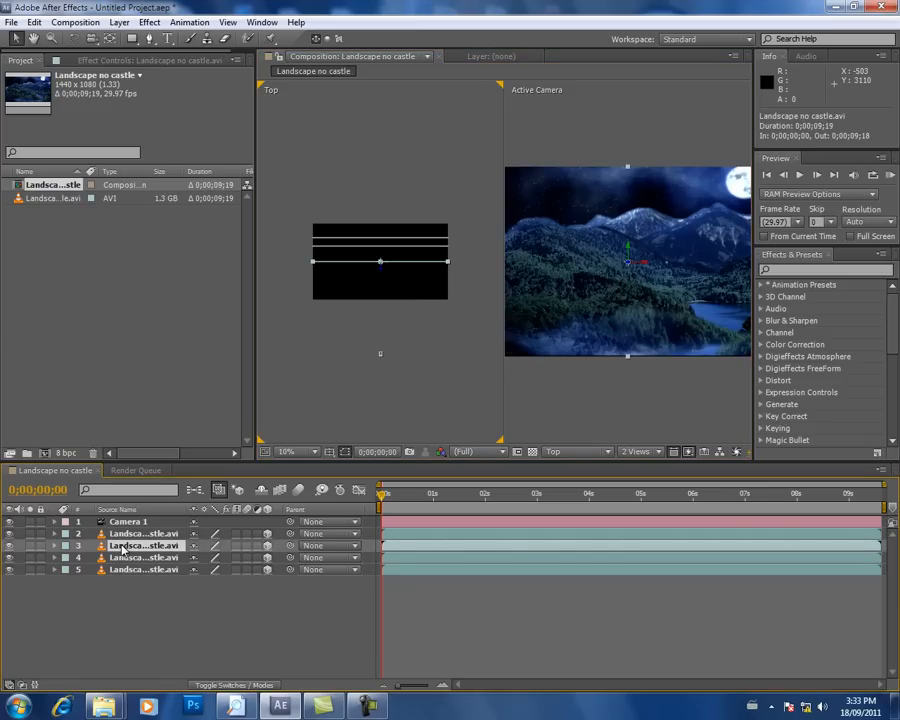
pyautogui.click(382, 263)
pyautogui.hotkey('shift', 'Up')
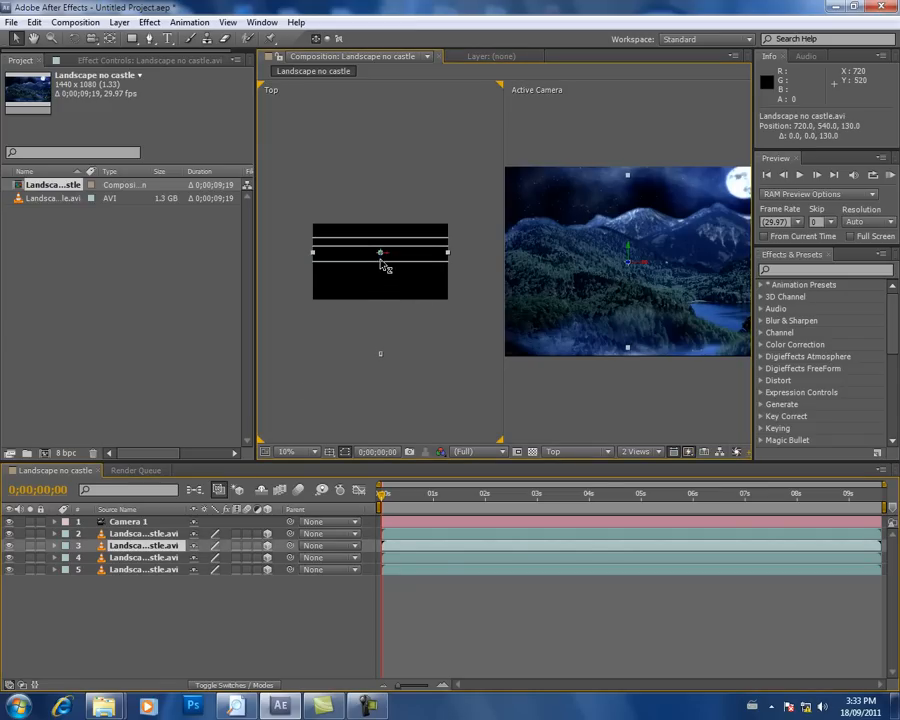
# Step: Rename layer 2, the landscape copy nearest the camera, as Front
pyautogui.click(145, 537)
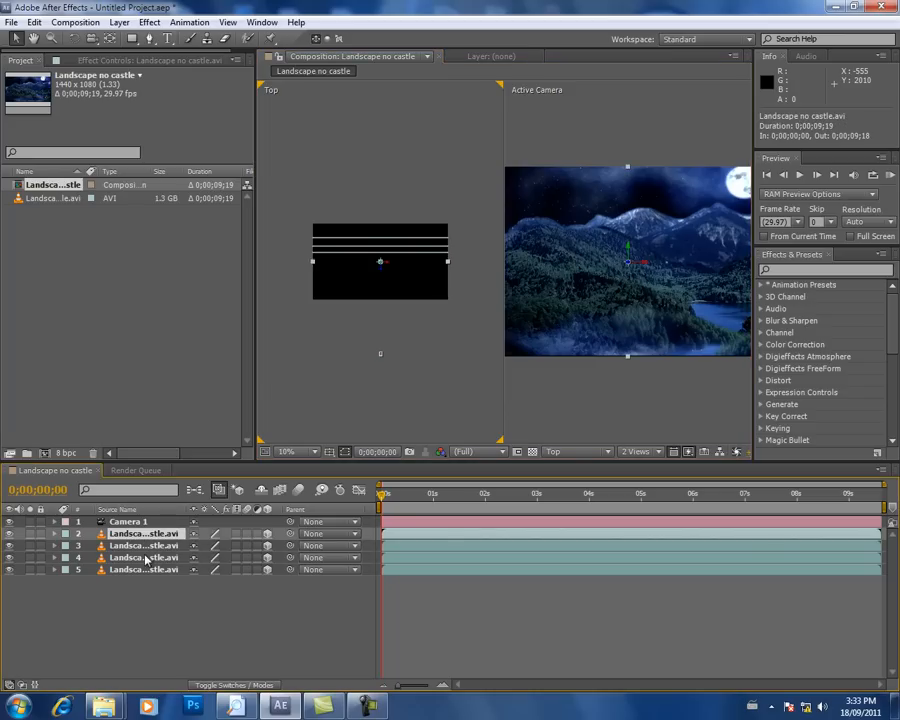
pyautogui.click(138, 571)
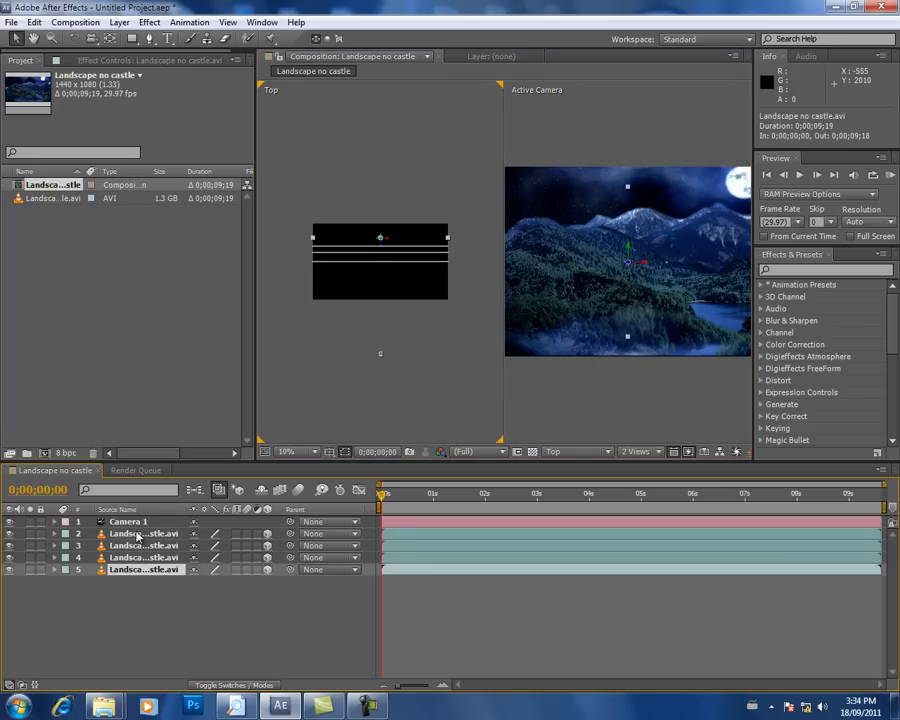
pyautogui.click(138, 535)
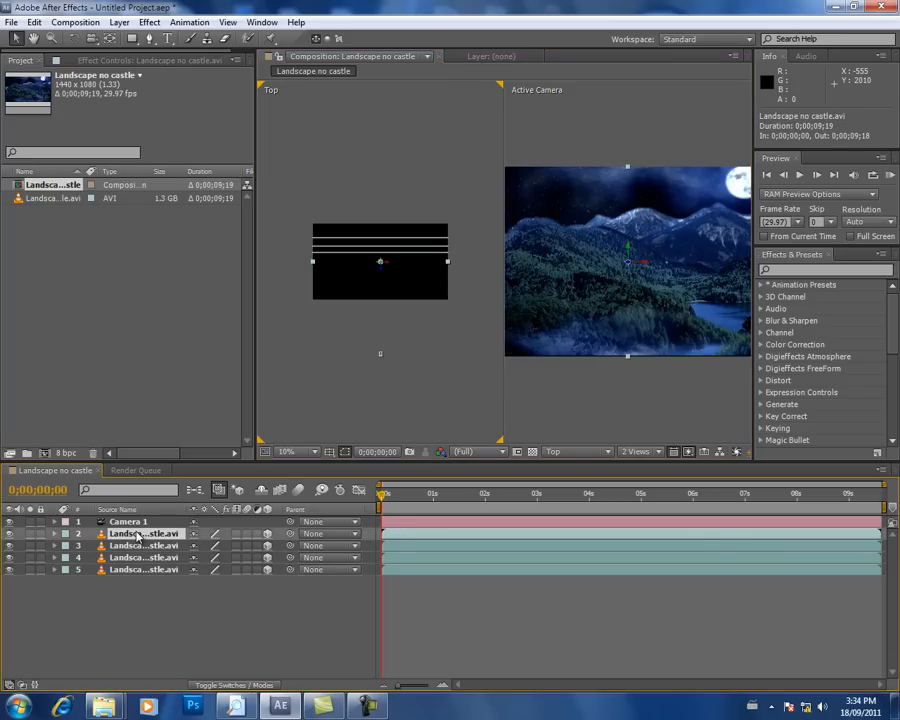
pyautogui.press('Return')
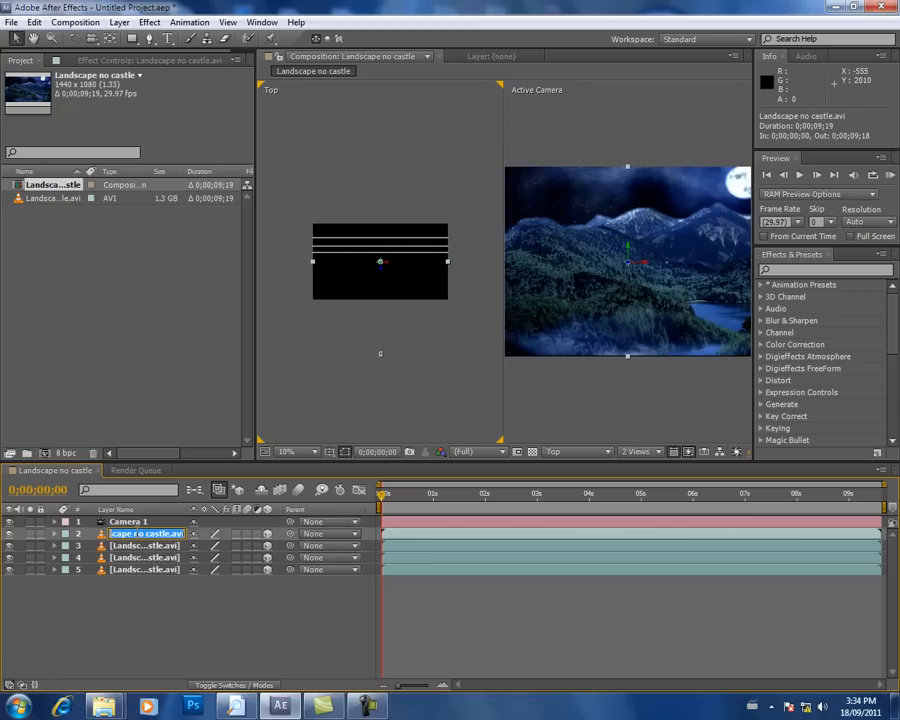
pyautogui.write('Front')
# Step: Rename layer 3, the landscape copy directly behind Front, as sorta front
pyautogui.click(140, 546)
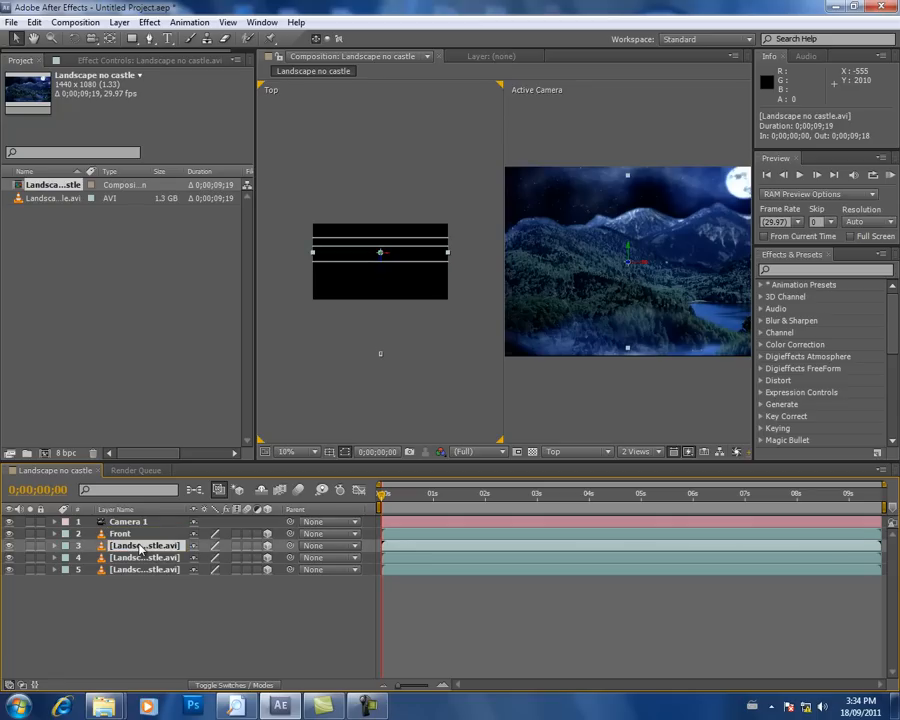
pyautogui.press('Return')
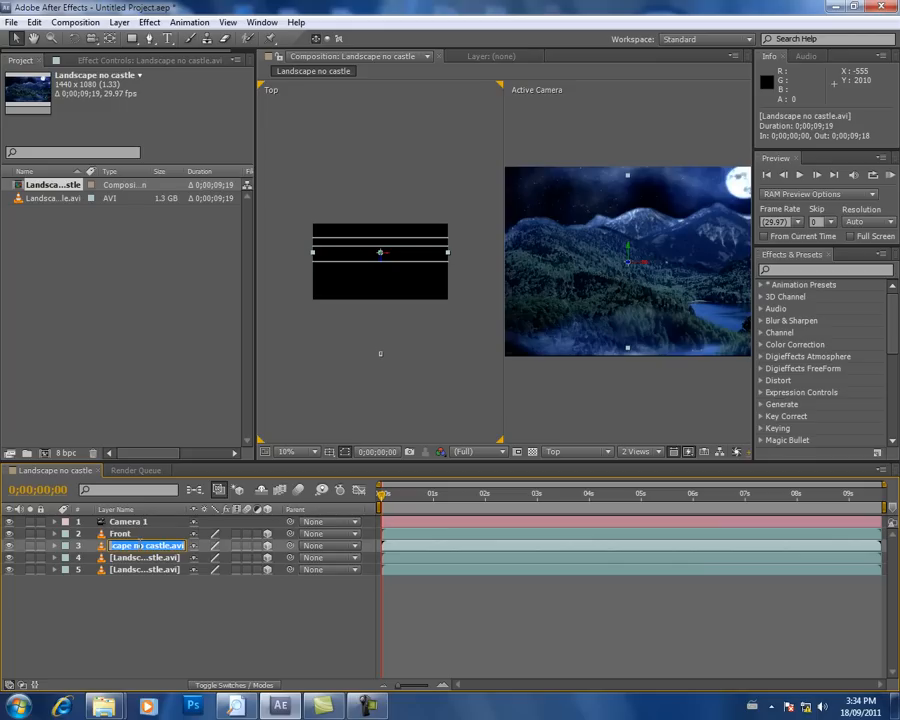
pyautogui.write('sorta f')
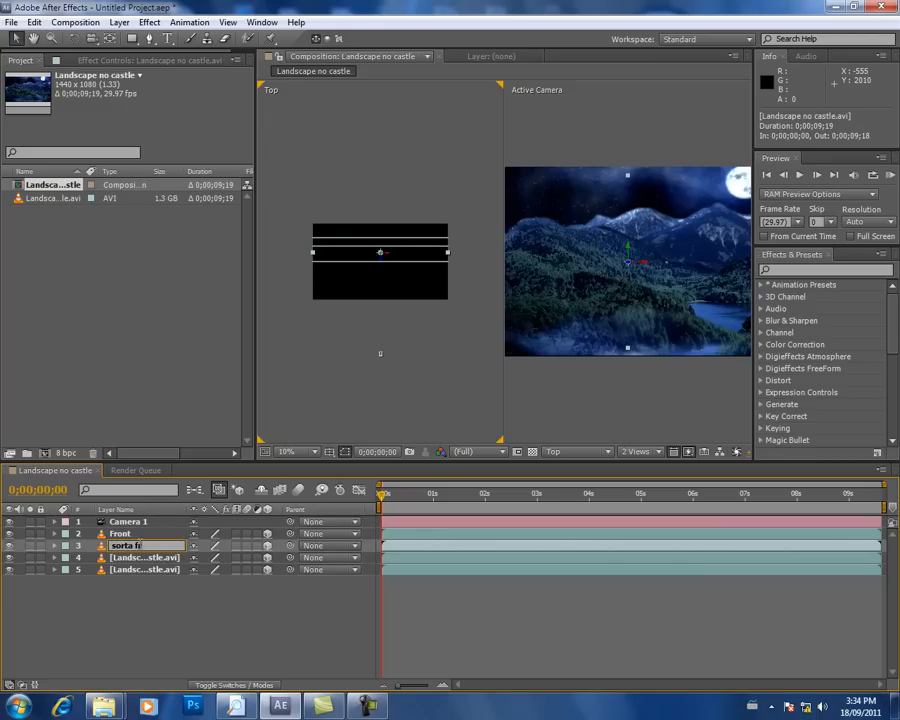
pyautogui.write('ront')
pyautogui.press('Return')
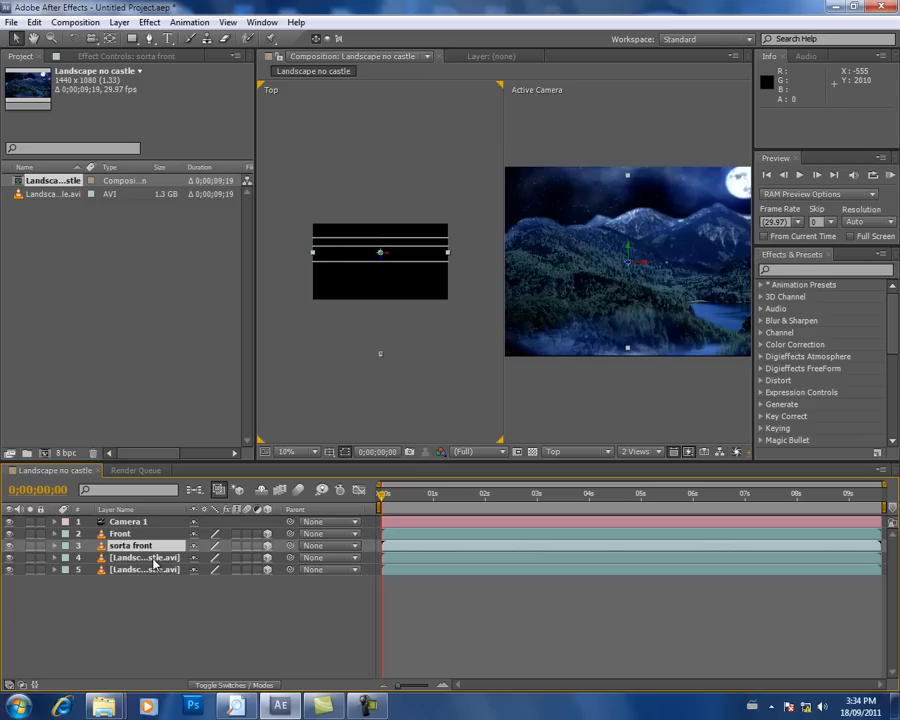
# Step: Rename landscape layer 4 as sorta back
pyautogui.doubleClick(153, 559)
pyautogui.click(129, 546)
pyautogui.click(132, 559)
pyautogui.press('Return')
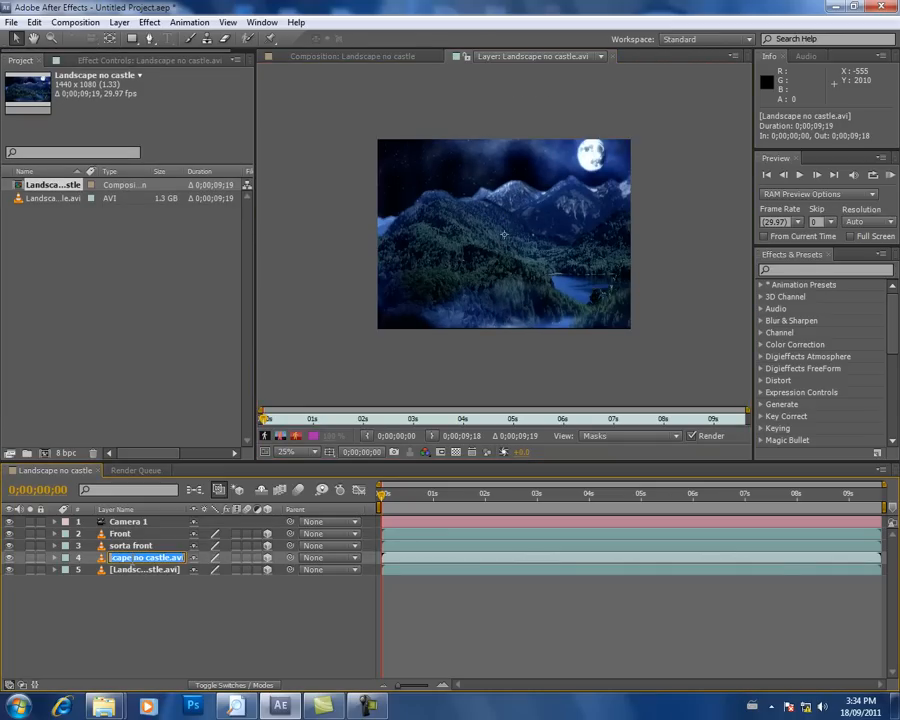
pyautogui.write('sorta back')
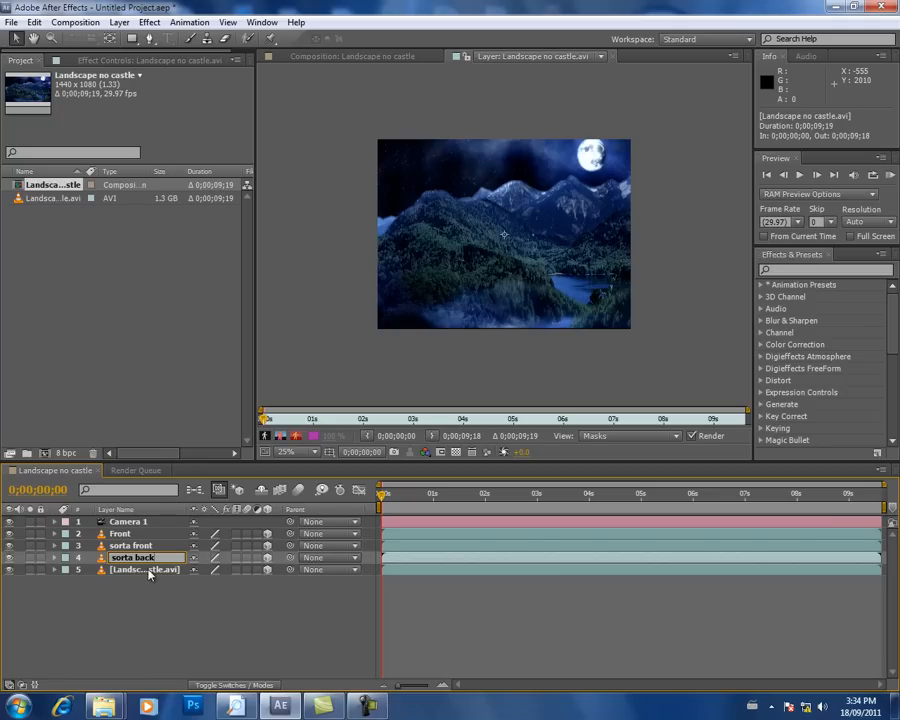
# Step: Rename layer 5, the farthest landscape copy, as back
pyautogui.click(130, 572)
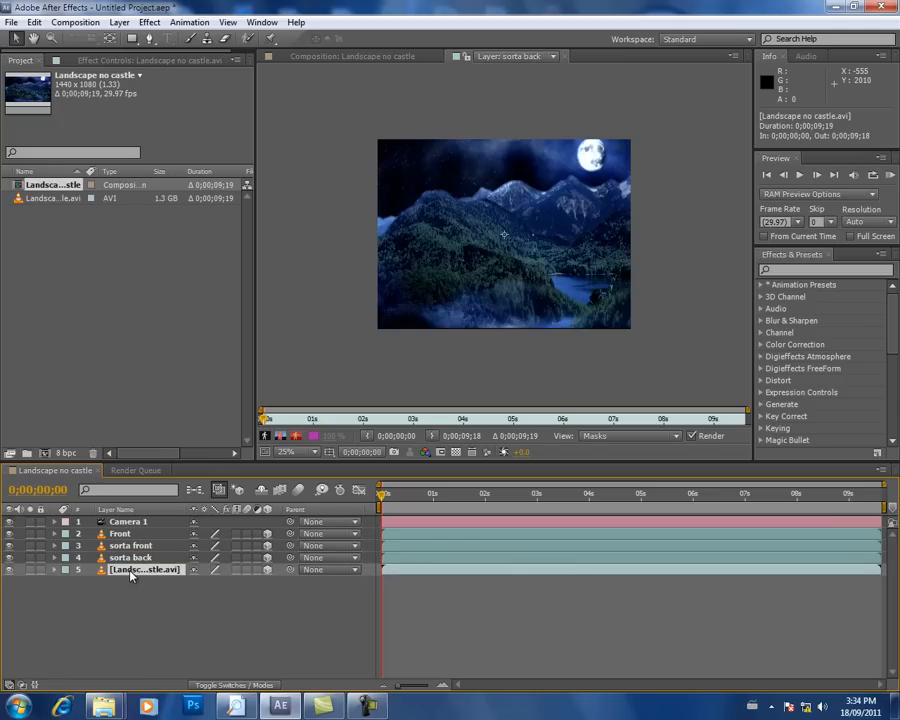
pyautogui.press('Return')
pyautogui.write('back')
pyautogui.press('Return')
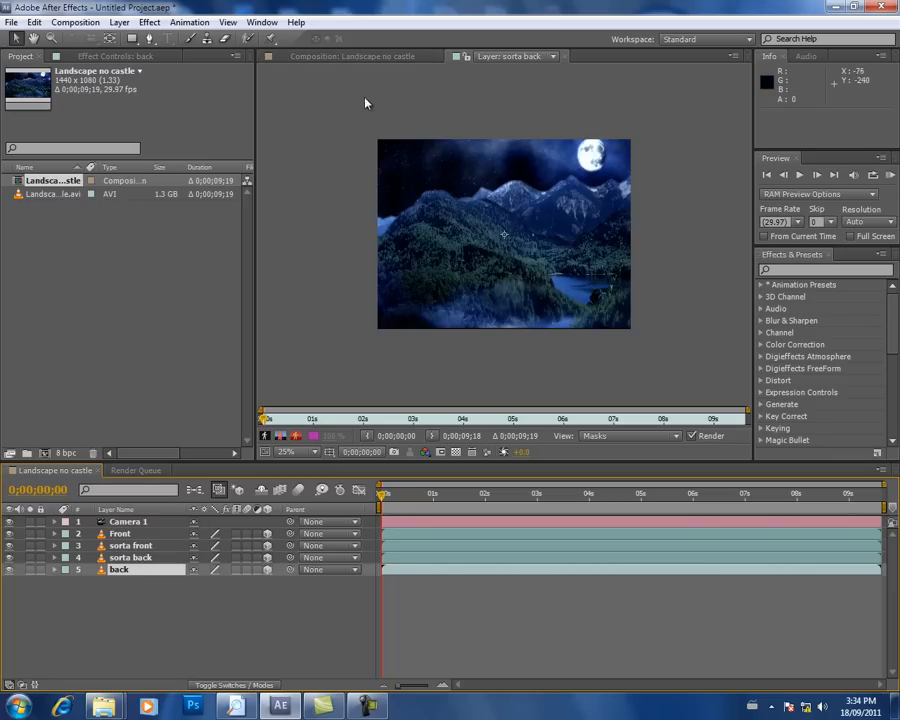
# Step: Return to the Landscape no castle composition view, widen the viewer on both sides, and select the Front layer
pyautogui.click(358, 59)
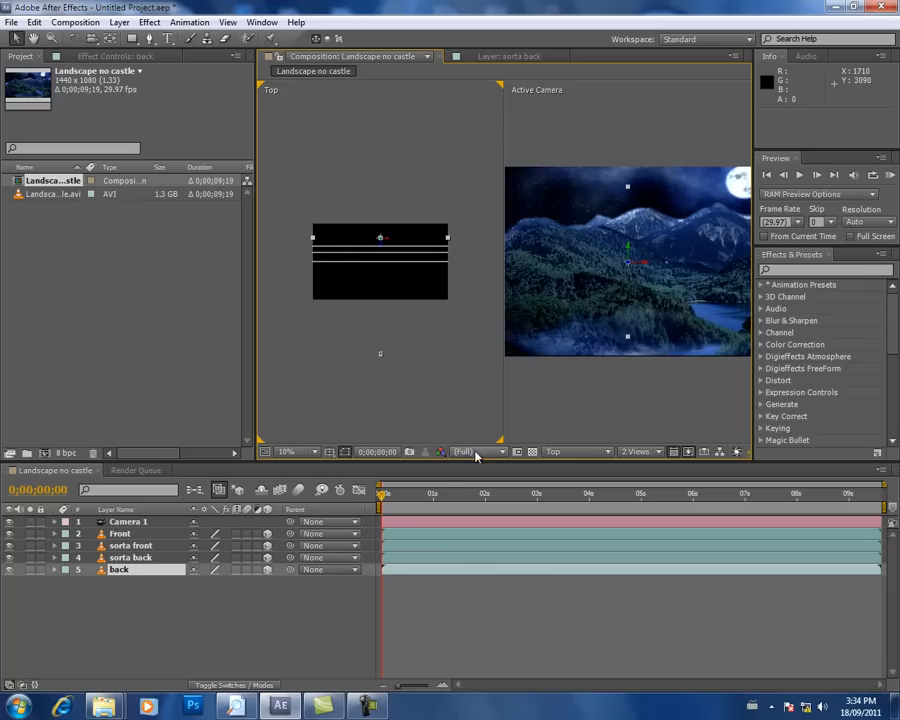
pyautogui.moveTo(753, 345); pyautogui.dragTo(819, 337)
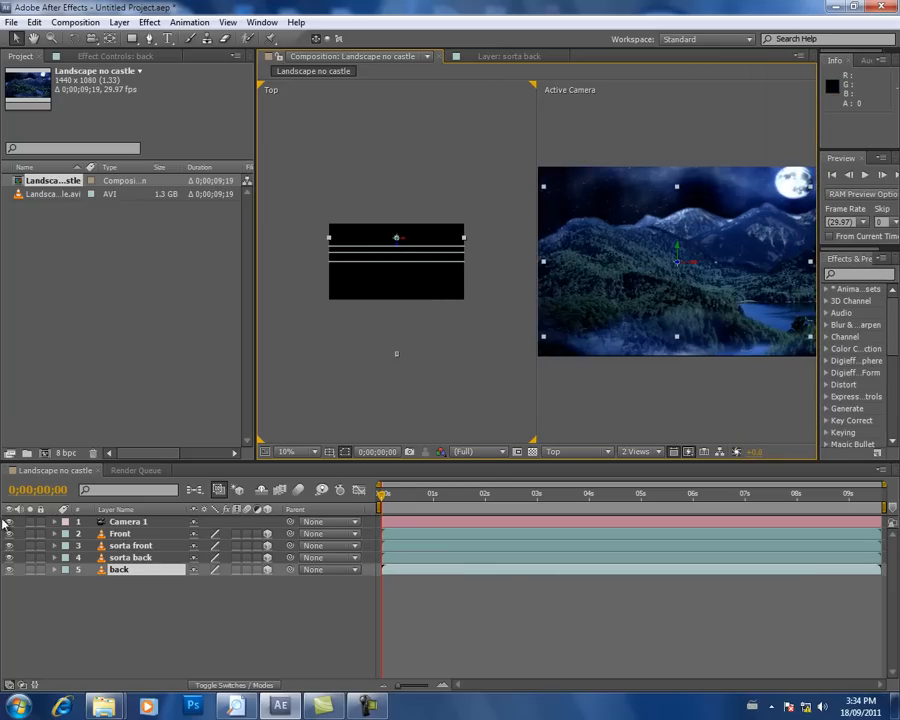
pyautogui.click(122, 534)
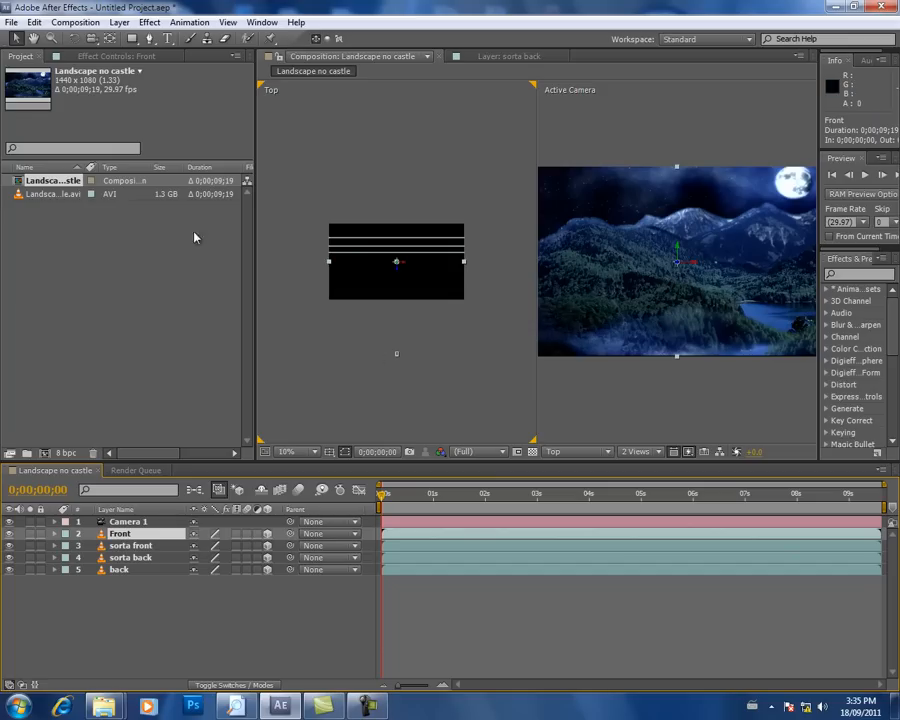
pyautogui.moveTo(255, 224); pyautogui.dragTo(157, 224)
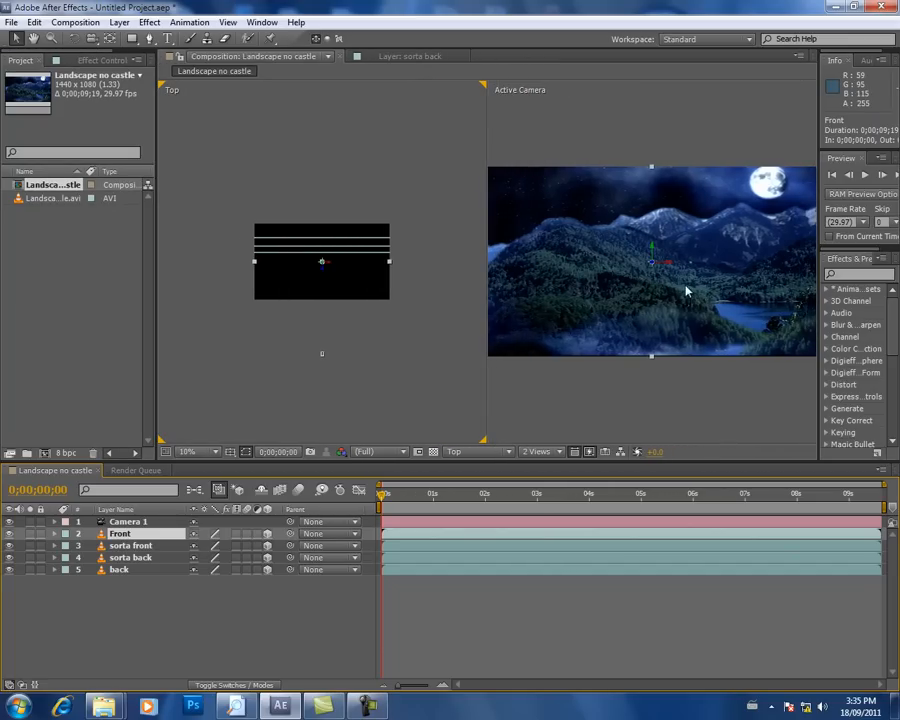
# Step: Activate the Pen tool for the Front layer and reduce the composition viewer to one Active Camera view
pyautogui.click(149, 38)
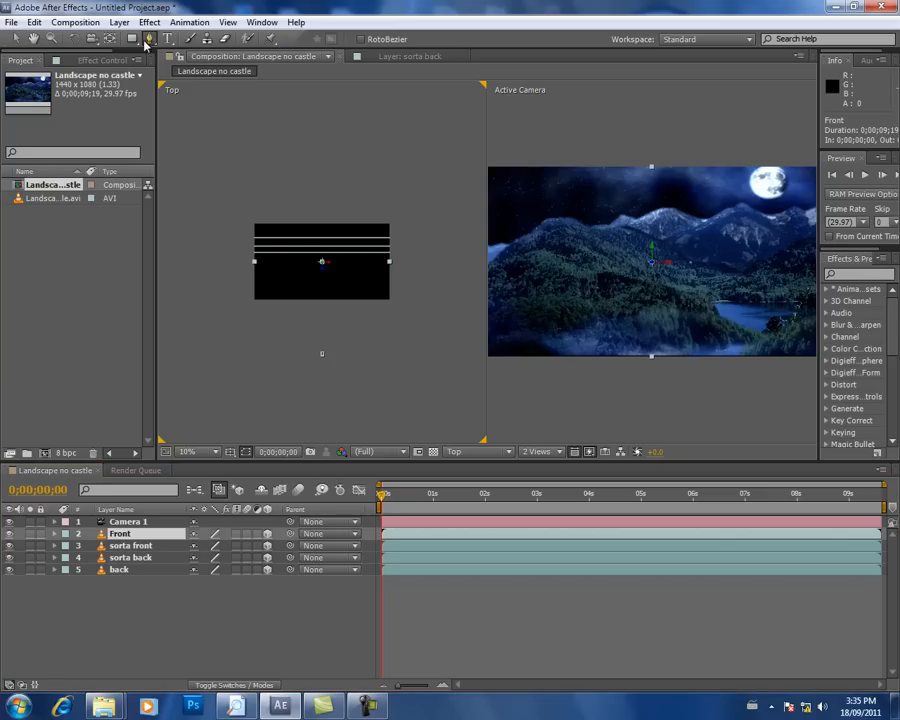
pyautogui.click(482, 315)
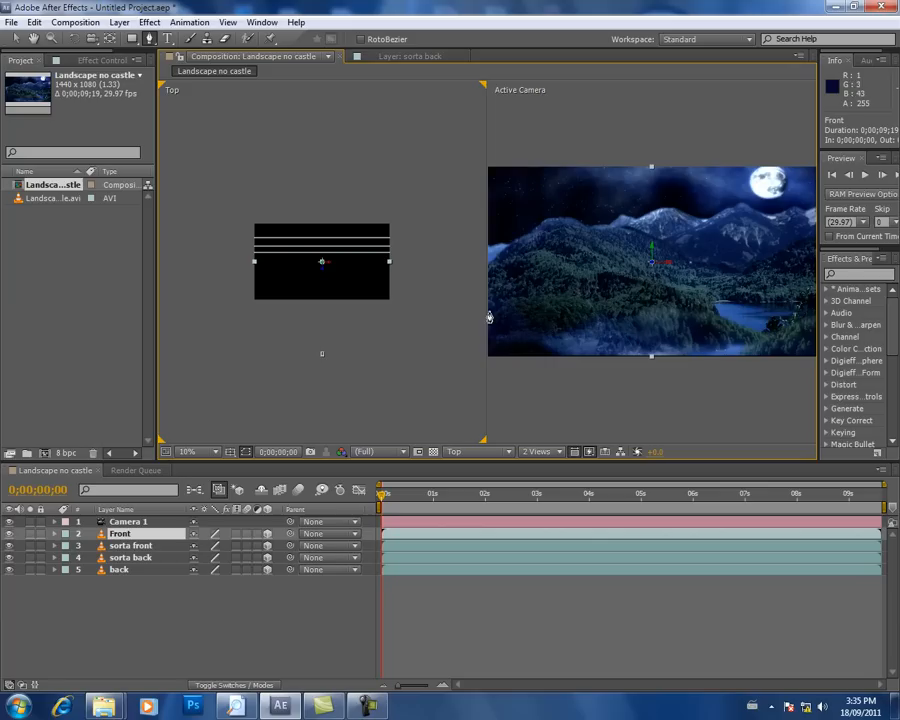
pyautogui.scroll(-1, 504, 318)
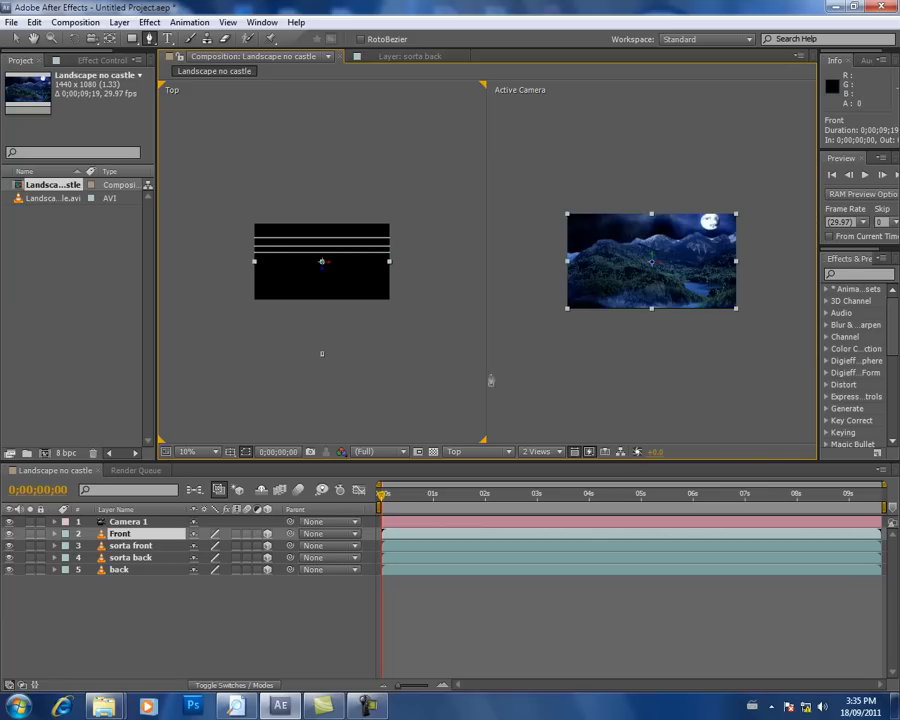
pyautogui.click(557, 452)
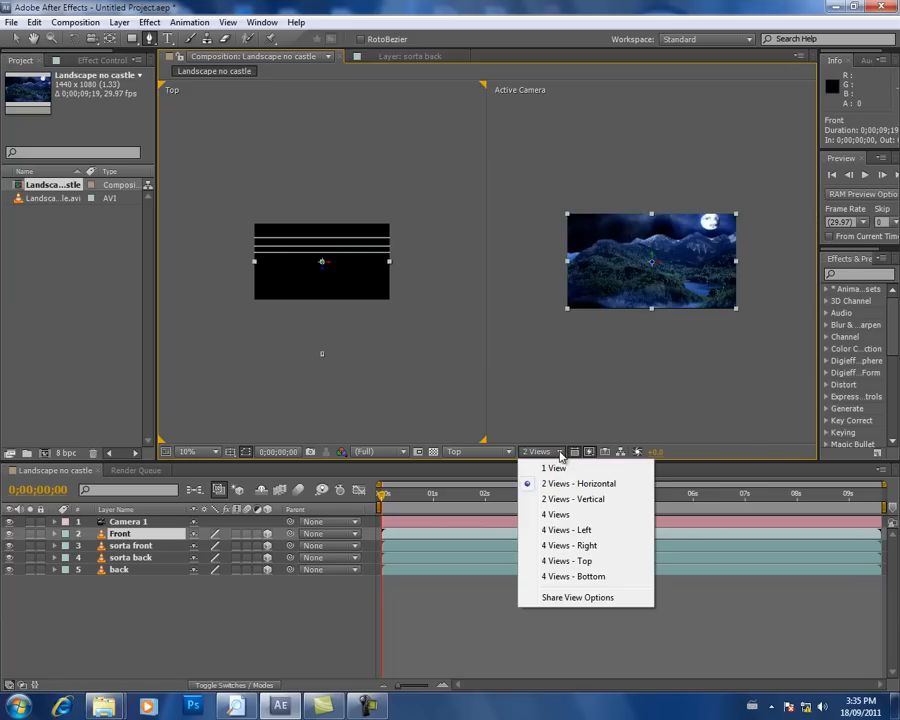
pyautogui.click(566, 468)
# Step: Start a mask on the Front layer just outside the frame's left edge and trace the foreground treetops towards the middle of the picture
pyautogui.scroll(2, 492, 332)
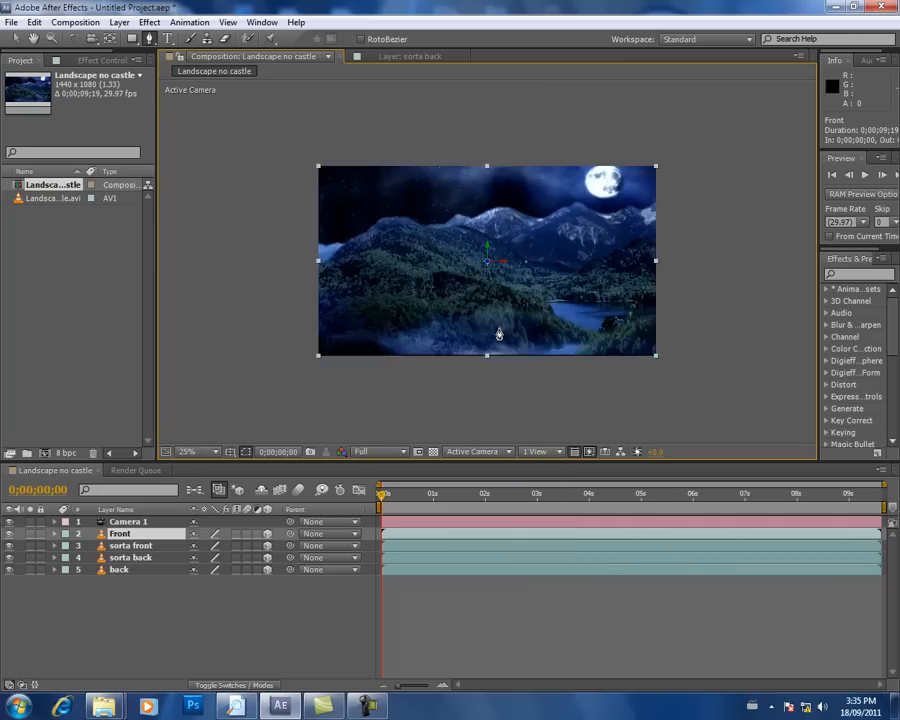
pyautogui.scroll(-1, 498, 331)
pyautogui.scroll(1, 496, 333)
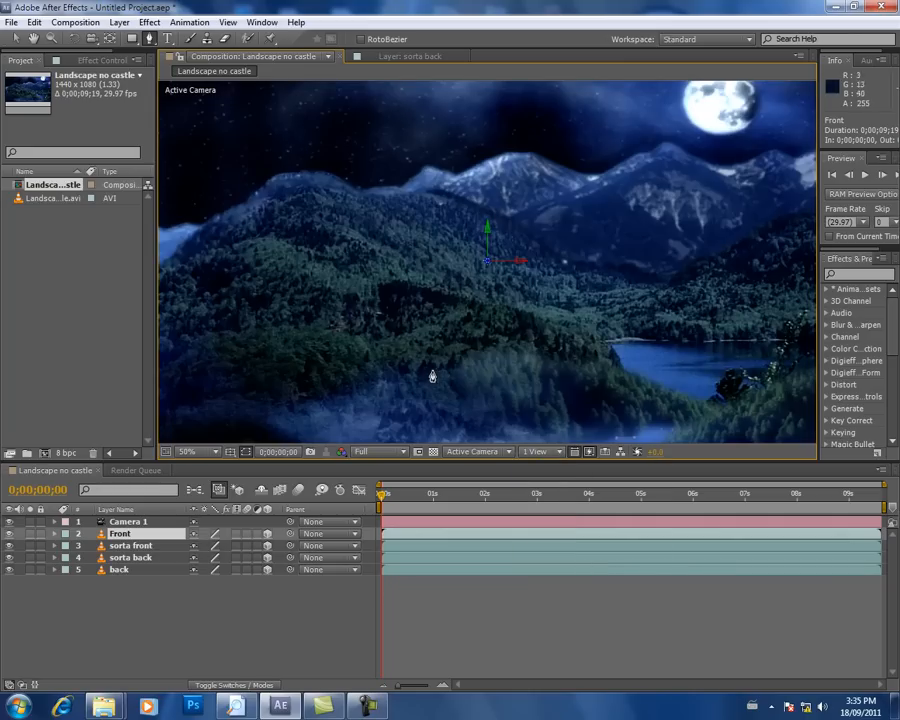
pyautogui.moveTo(438, 360); pyautogui.dragTo(436, 302)
pyautogui.scroll(-1, 436, 302)
pyautogui.scroll(1, 436, 302)
pyautogui.scroll(-1, 436, 302)
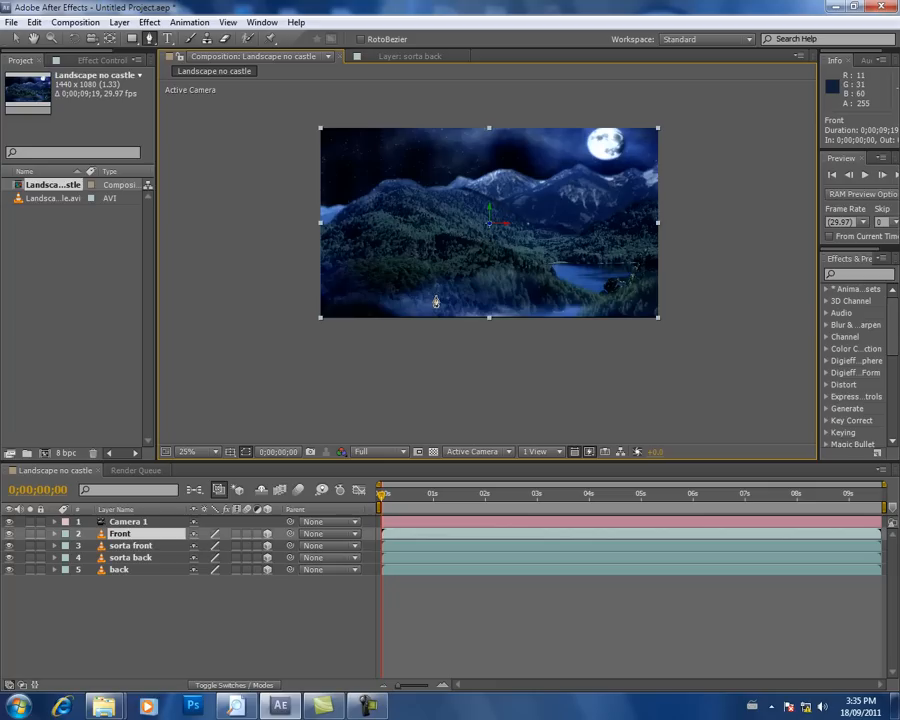
pyautogui.click(311, 283)
pyautogui.click(333, 270)
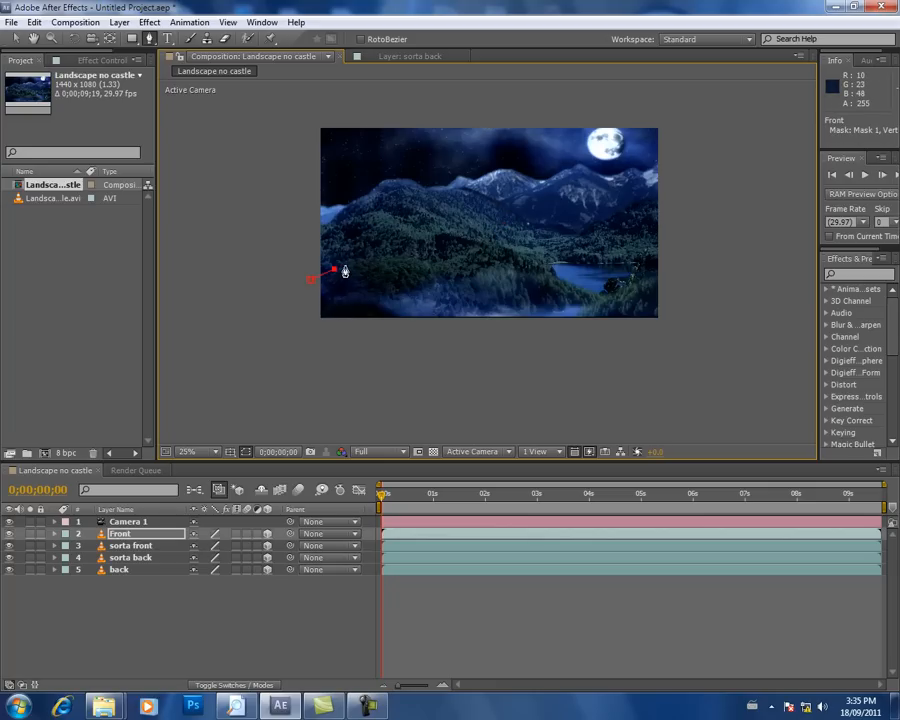
pyautogui.scroll(1, 344, 267)
pyautogui.click(476, 263)
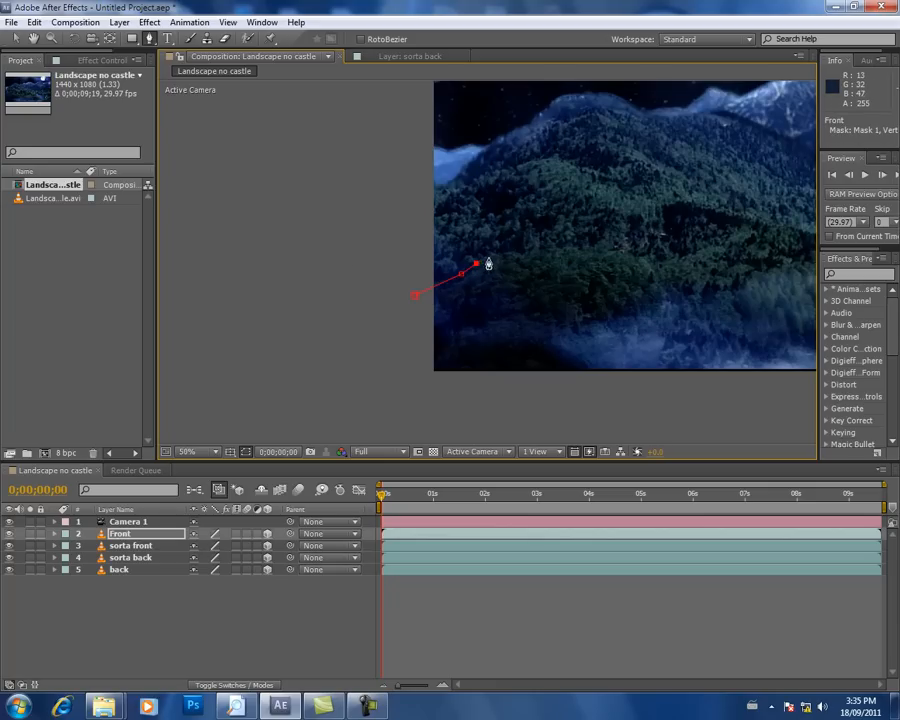
pyautogui.click(494, 256)
pyautogui.click(525, 255)
pyautogui.click(535, 256)
pyautogui.click(545, 254)
pyautogui.click(573, 248)
pyautogui.click(593, 250)
pyautogui.click(606, 252)
pyautogui.click(613, 252)
pyautogui.click(621, 252)
pyautogui.click(638, 257)
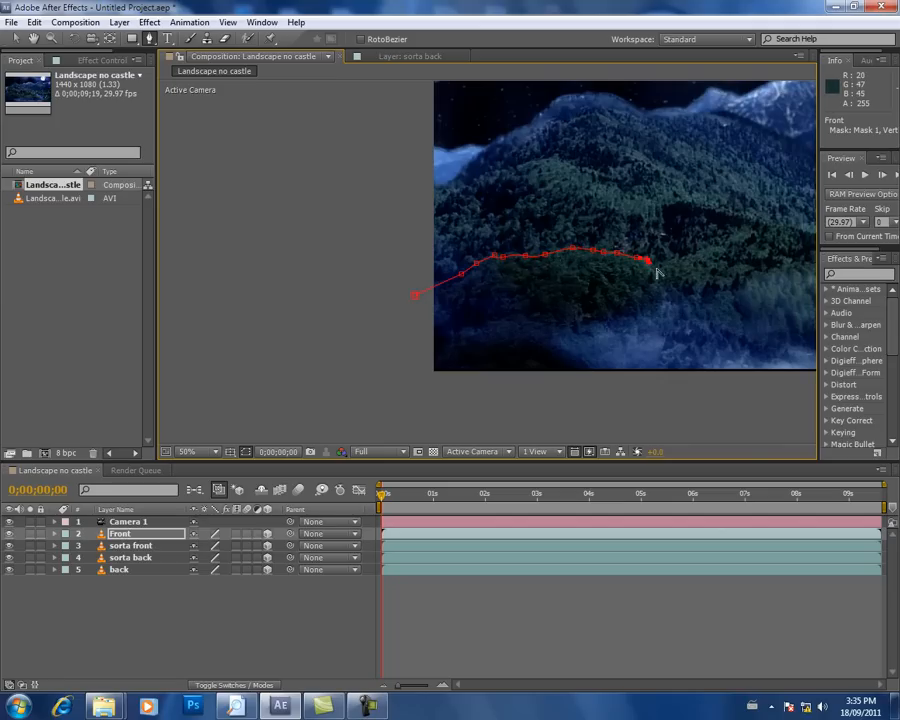
pyautogui.click(658, 268)
pyautogui.click(677, 260)
pyautogui.click(696, 254)
pyautogui.click(725, 256)
pyautogui.click(731, 265)
pyautogui.click(743, 265)
pyautogui.click(754, 270)
# Step: Continue the Front mask along the foreground treetops and down the slope beside the lake
pyautogui.press('space')
pyautogui.moveTo(760, 242); pyautogui.dragTo(506, 226)
pyautogui.click(512, 250)
pyautogui.click(525, 249)
pyautogui.click(538, 249)
pyautogui.click(550, 258)
pyautogui.click(560, 264)
pyautogui.click(571, 268)
pyautogui.click(586, 270)
pyautogui.click(600, 272)
pyautogui.click(618, 268)
pyautogui.click(637, 276)
pyautogui.click(656, 285)
pyautogui.click(673, 291)
pyautogui.click(691, 298)
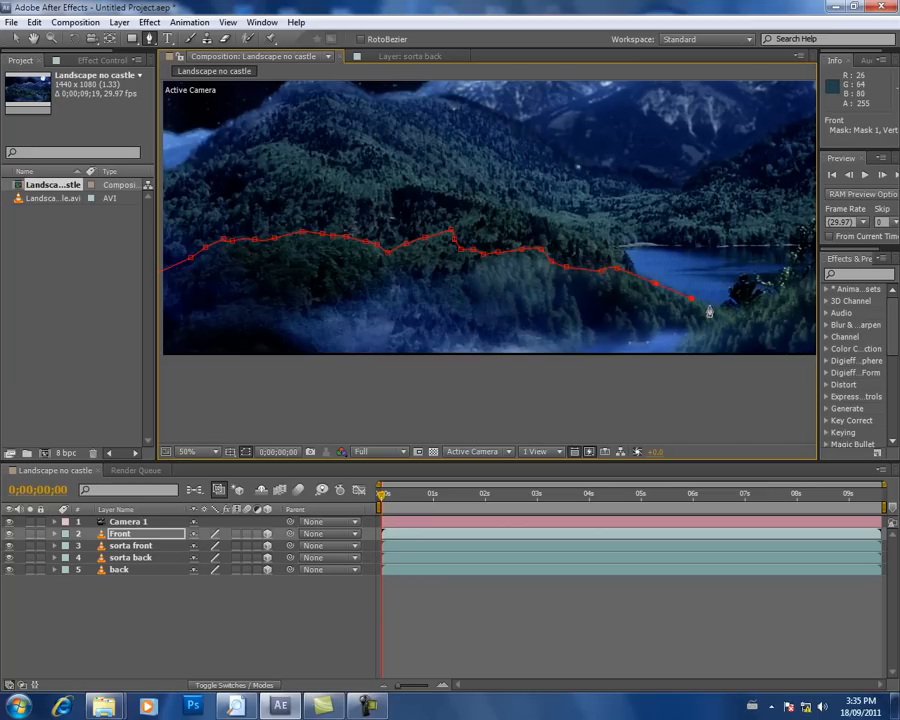
# Step: Extend the Front mask to the lakeshore and trace it closely around the dark round bush
pyautogui.moveTo(708, 312); pyautogui.dragTo(543, 310)
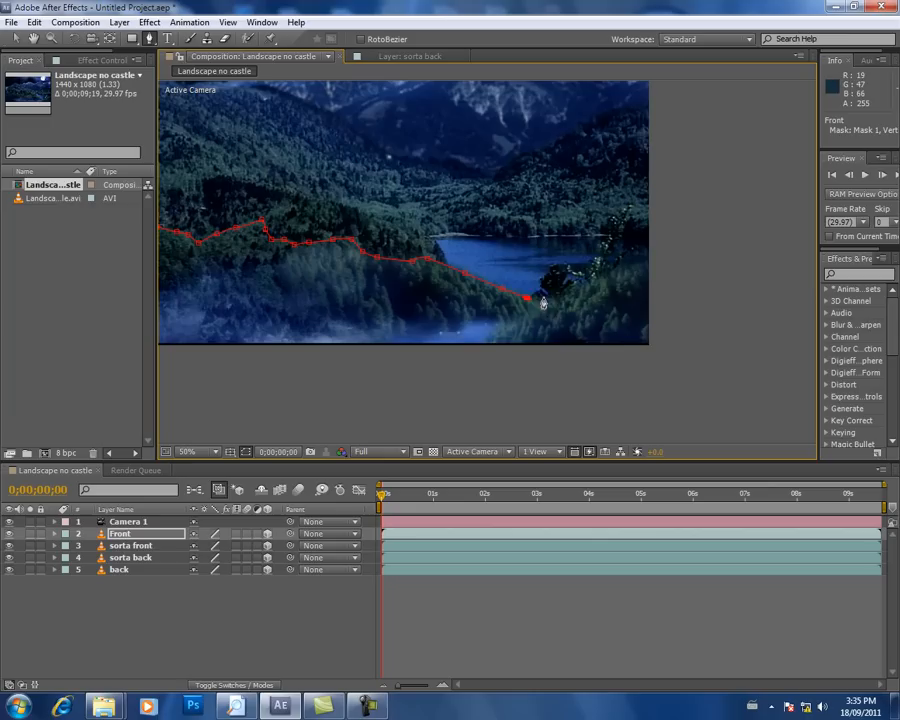
pyautogui.scroll(4, 537, 298)
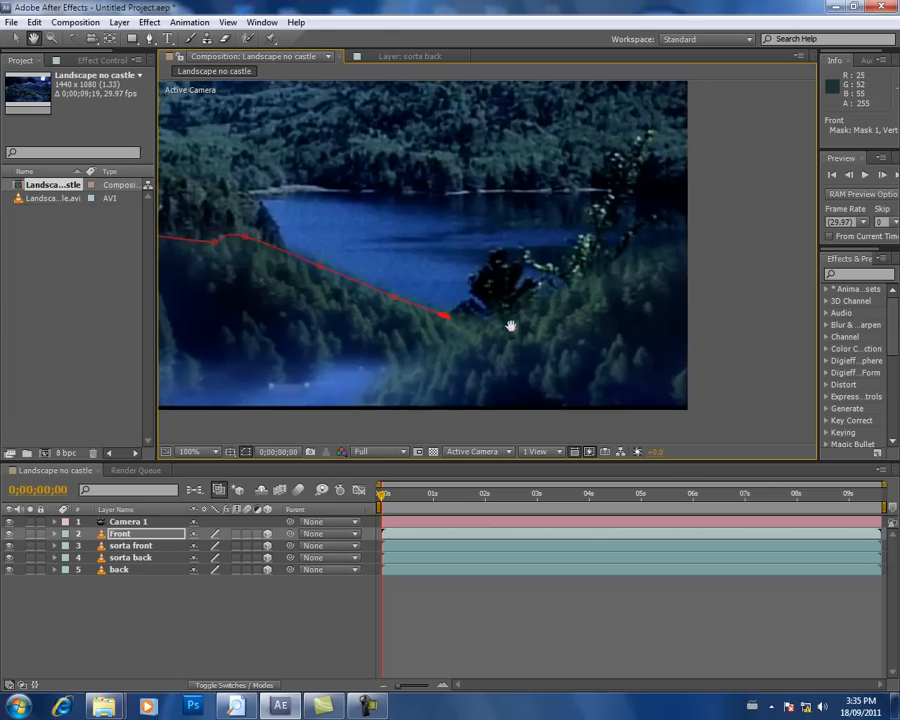
pyautogui.scroll(2, 490, 238)
pyautogui.press('g')
pyautogui.click(373, 300)
pyautogui.click(403, 285)
pyautogui.click(419, 299)
pyautogui.click(436, 306)
pyautogui.click(402, 285)
pyautogui.click(404, 264)
pyautogui.click(407, 243)
pyautogui.click(421, 229)
pyautogui.click(443, 219)
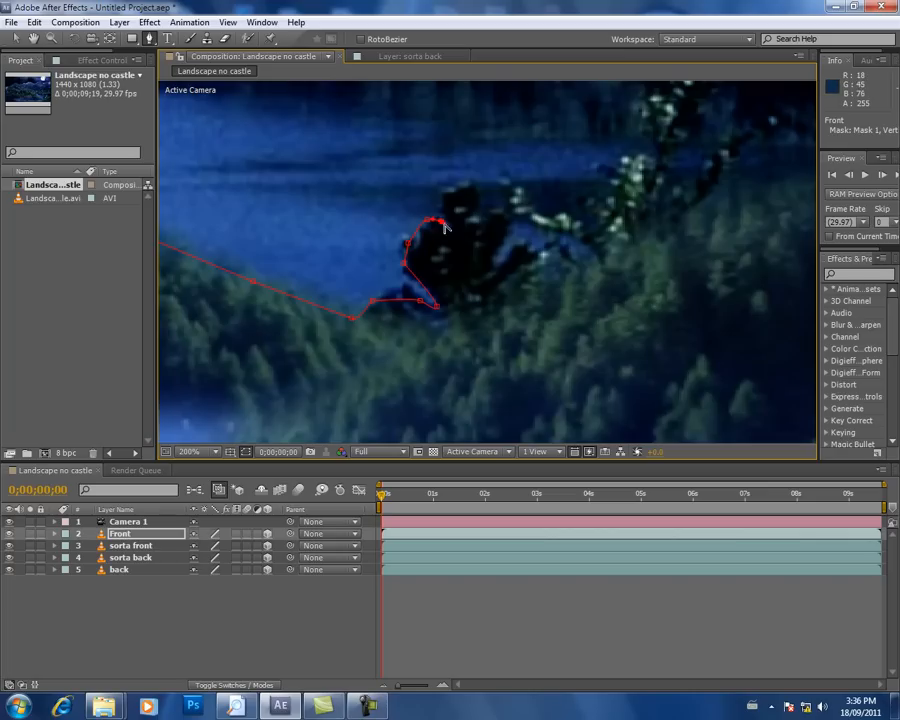
pyautogui.click(443, 199)
pyautogui.click(452, 188)
pyautogui.click(468, 180)
pyautogui.click(481, 189)
pyautogui.click(486, 206)
pyautogui.click(500, 206)
pyautogui.click(509, 216)
pyautogui.click(511, 230)
pyautogui.click(504, 242)
pyautogui.click(494, 262)
# Step: Trace the Front mask from the dark bush around the lower pale leafy branches overlapping the lake
pyautogui.click(515, 250)
pyautogui.click(540, 247)
pyautogui.click(573, 250)
pyautogui.moveTo(574, 237); pyautogui.dragTo(539, 215)
pyautogui.click(526, 228)
pyautogui.click(512, 212)
pyautogui.click(519, 183)
pyautogui.click(564, 216)
pyautogui.click(594, 219)
pyautogui.click(606, 190)
pyautogui.click(625, 162)
pyautogui.press('space')
pyautogui.moveTo(652, 160)
pyautogui.mouseDown()
pyautogui.moveTo(562, 303)
pyautogui.moveTo(562, 285)
pyautogui.mouseUp()
pyautogui.click(557, 266)
pyautogui.scroll(-1, 587, 241)
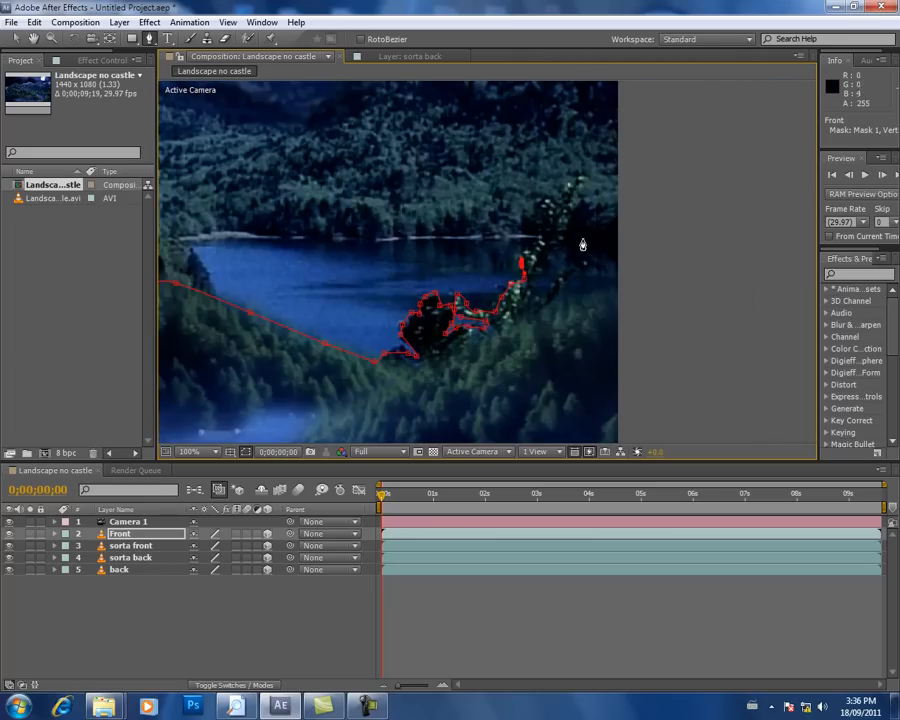
# Step: Carry the Front mask up around the tall leafy branches and back down along the foliage near the frame's right edge
pyautogui.click(528, 247)
pyautogui.moveTo(545, 236); pyautogui.dragTo(546, 228)
pyautogui.click(547, 221)
pyautogui.click(546, 210)
pyautogui.click(542, 194)
pyautogui.click(559, 205)
pyautogui.click(568, 182)
pyautogui.click(579, 176)
pyautogui.click(571, 215)
pyautogui.click(558, 241)
pyautogui.click(544, 270)
pyautogui.click(531, 292)
pyautogui.click(551, 286)
pyautogui.click(558, 275)
pyautogui.moveTo(572, 264); pyautogui.dragTo(615, 297)
pyautogui.click(549, 295)
pyautogui.click(548, 307)
pyautogui.click(572, 302)
# Step: Run the Front mask outside the frame's right edge and below the picture, and close it at its starting point
pyautogui.moveTo(625, 353); pyautogui.dragTo(601, 153)
pyautogui.click(678, 271)
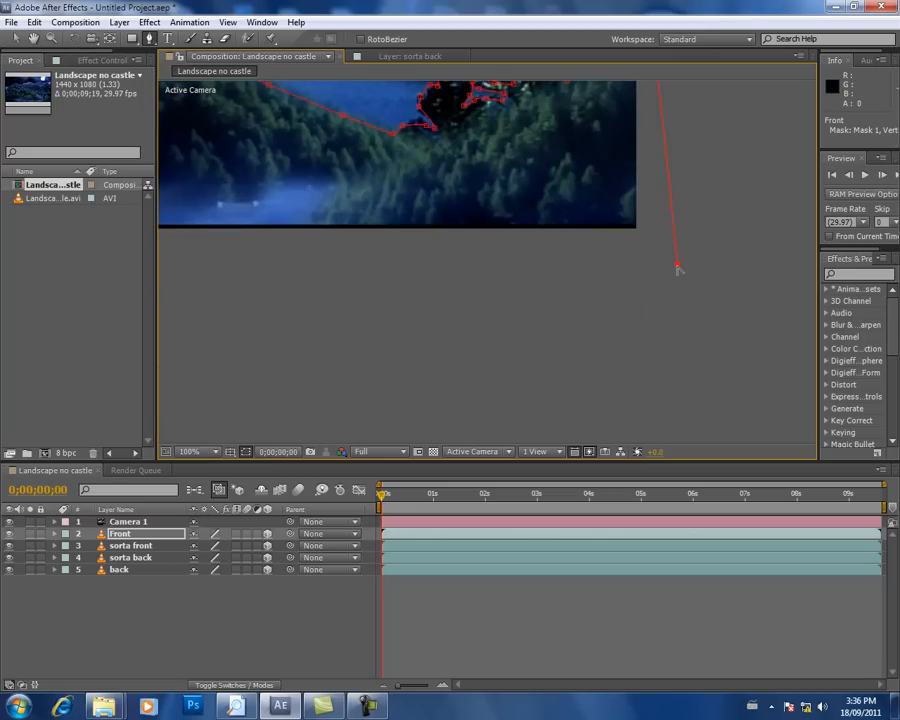
pyautogui.moveTo(359, 249); pyautogui.dragTo(621, 297)
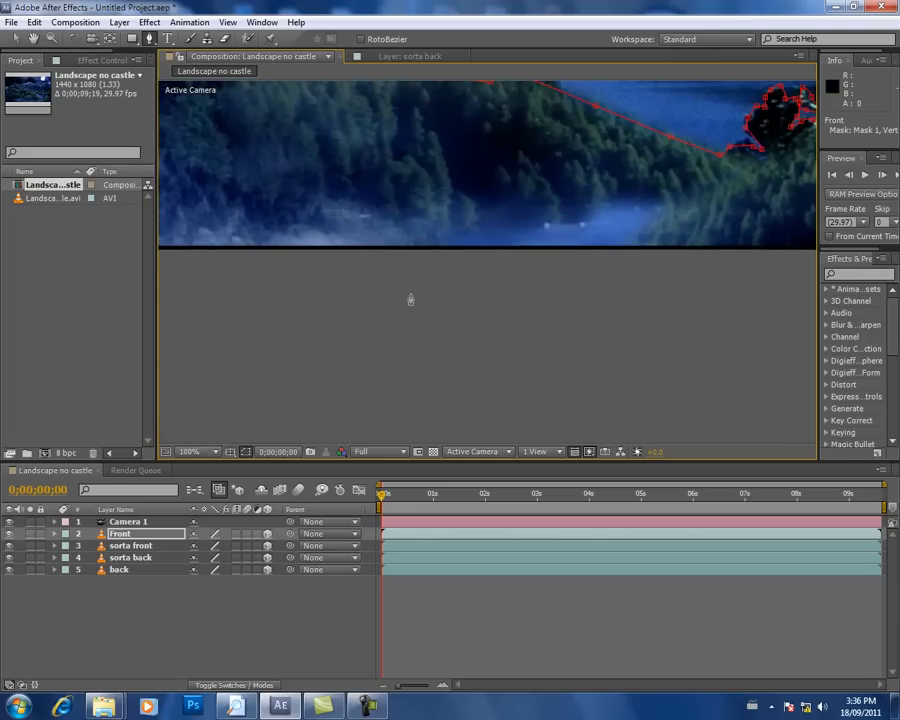
pyautogui.moveTo(225, 273); pyautogui.dragTo(734, 316)
pyautogui.scroll(-2, 486, 267)
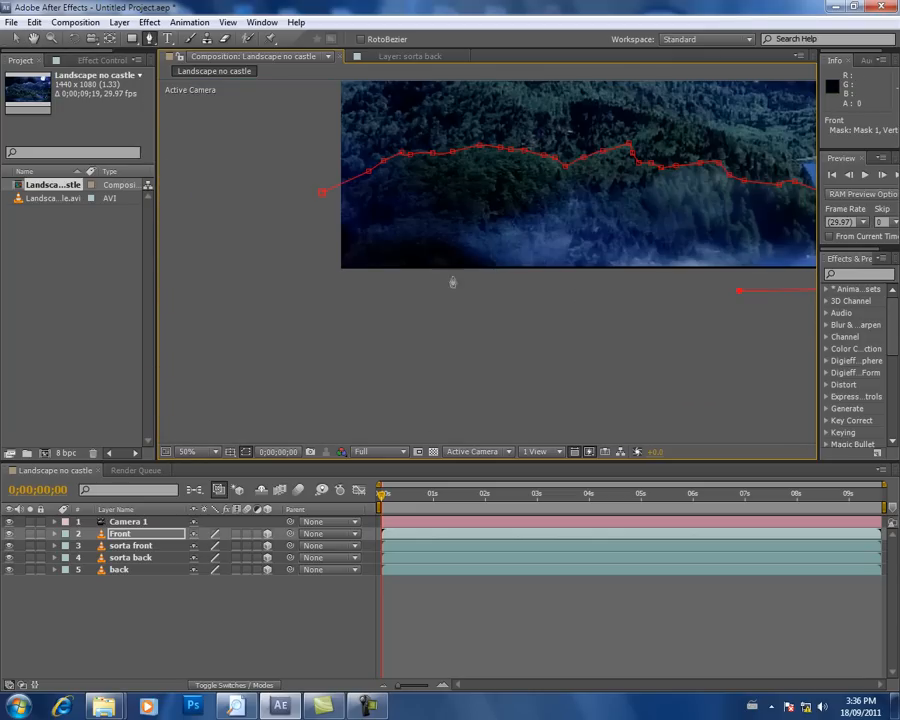
pyautogui.click(304, 299)
pyautogui.click(322, 191)
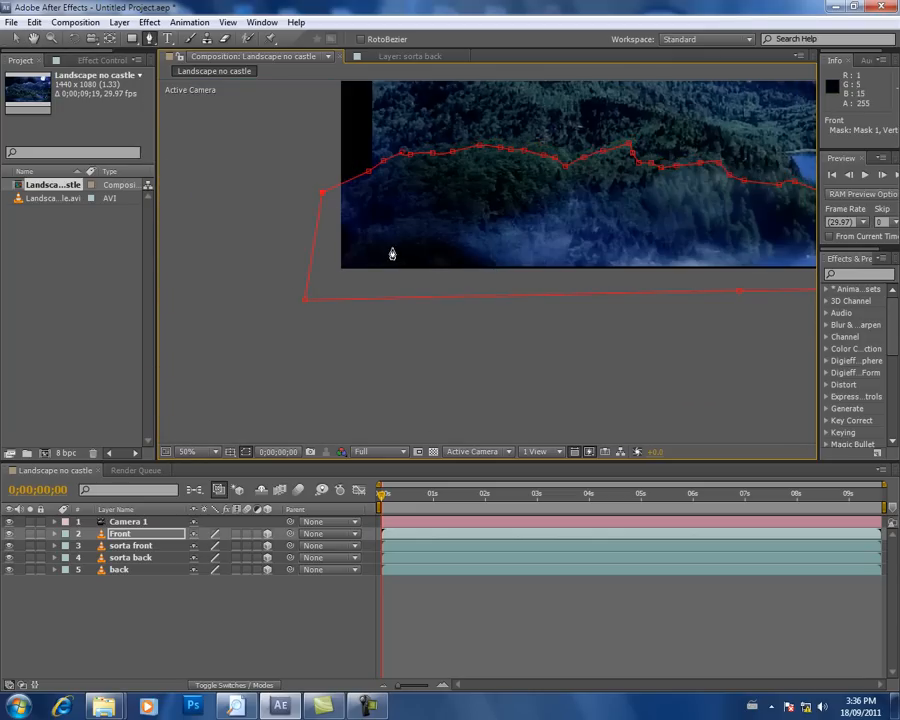
# Step: Examine the closed Front mask across the whole picture and compare it with the unmasked sorta front layer
pyautogui.moveTo(709, 233); pyautogui.dragTo(552, 305)
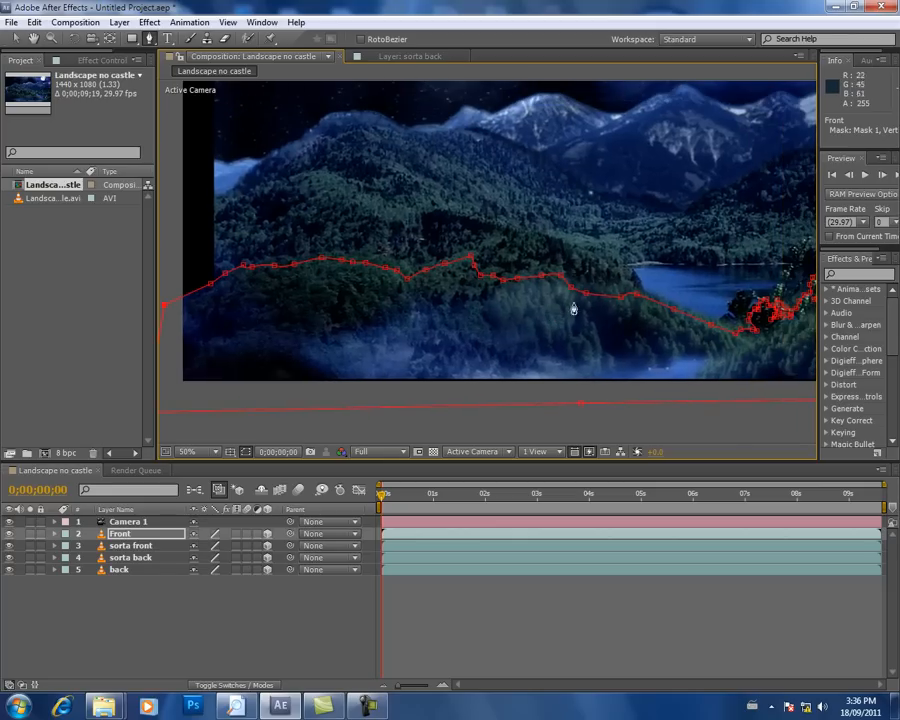
pyautogui.scroll(-1, 476, 204)
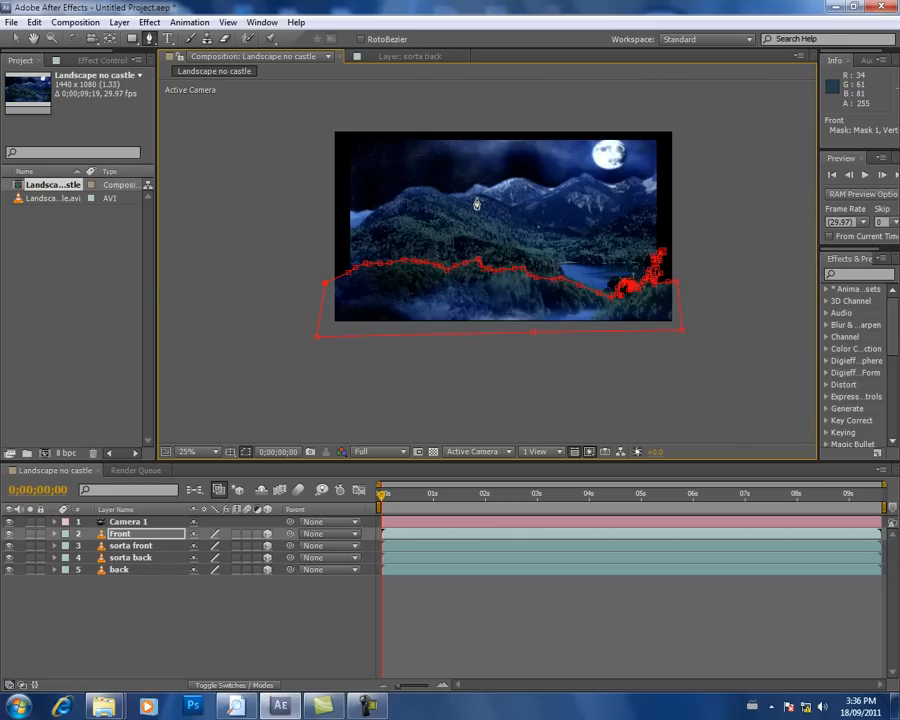
pyautogui.scroll(1, 476, 204)
pyautogui.scroll(-1, 476, 204)
pyautogui.click(130, 546)
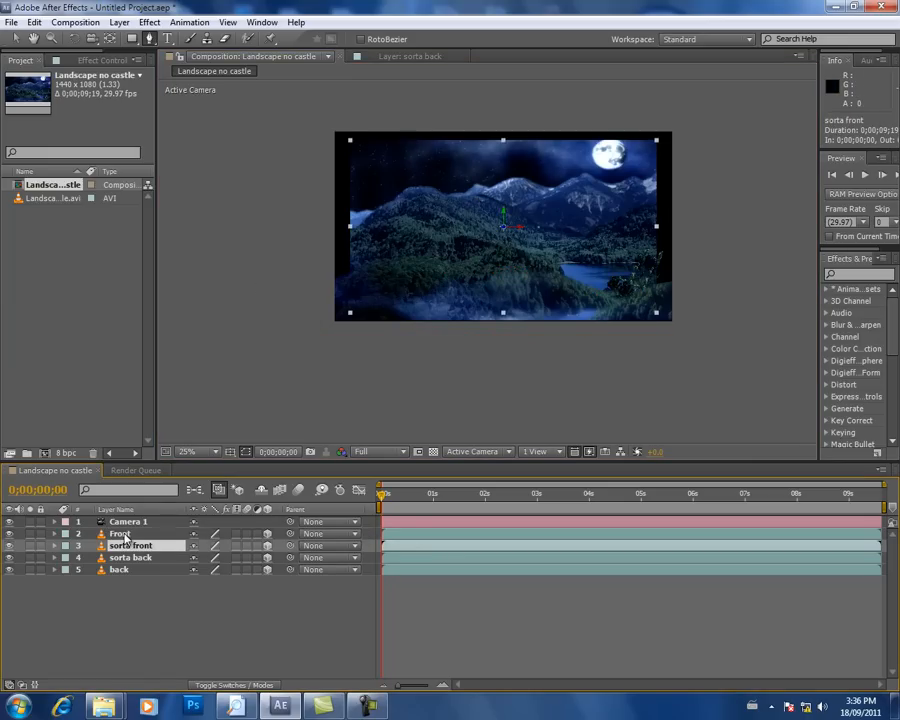
pyautogui.click(118, 535)
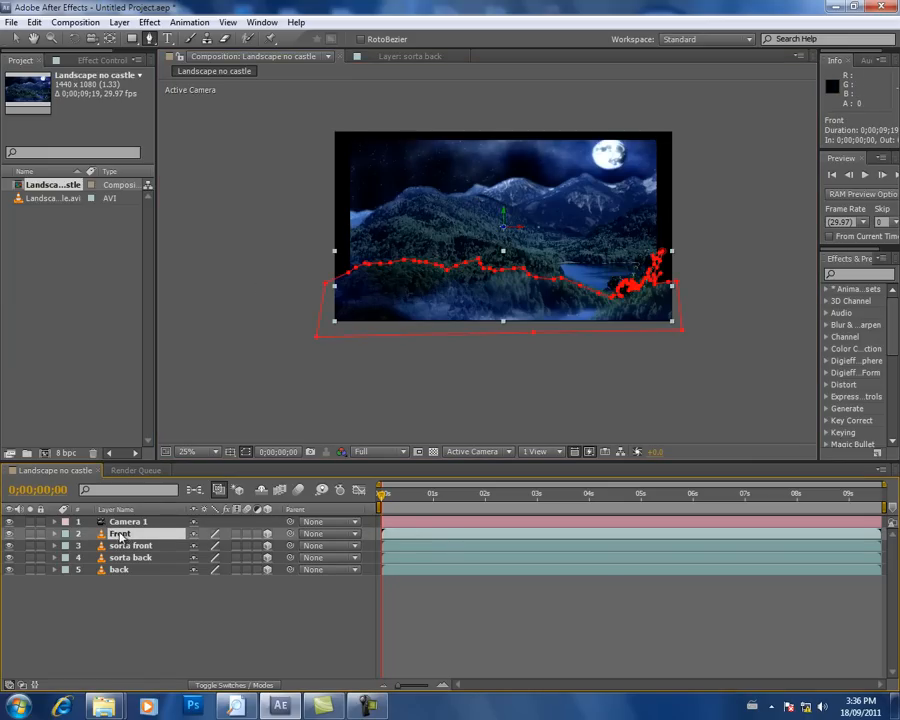
pyautogui.click(126, 522)
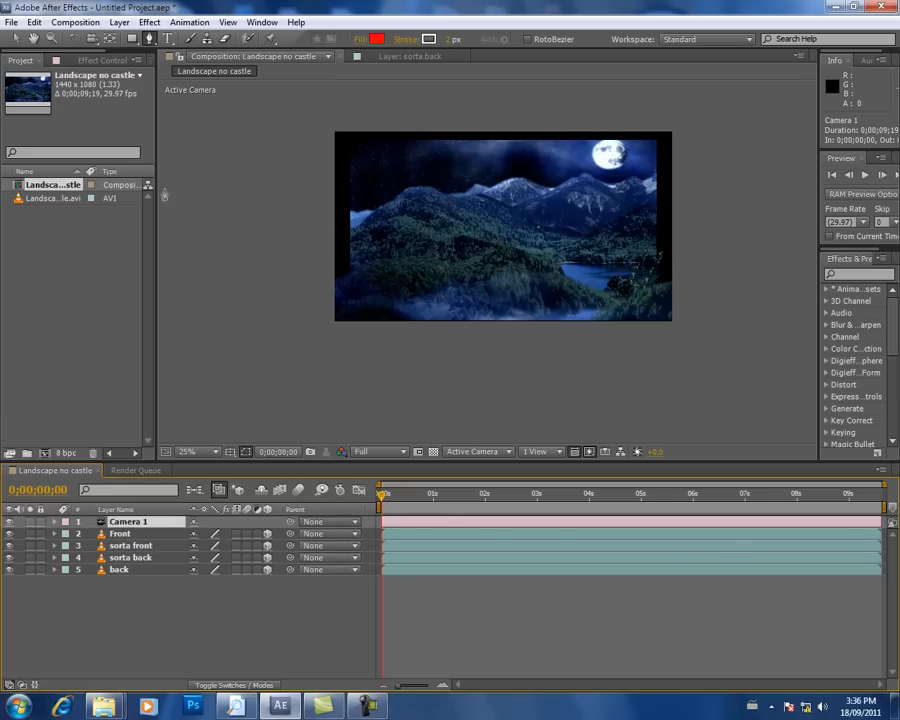
# Step: Add another copy of Landscape no castle.avi above Camera 1 as the topmost layer and rename it guide
pyautogui.moveTo(156, 205); pyautogui.dragTo(268, 205)
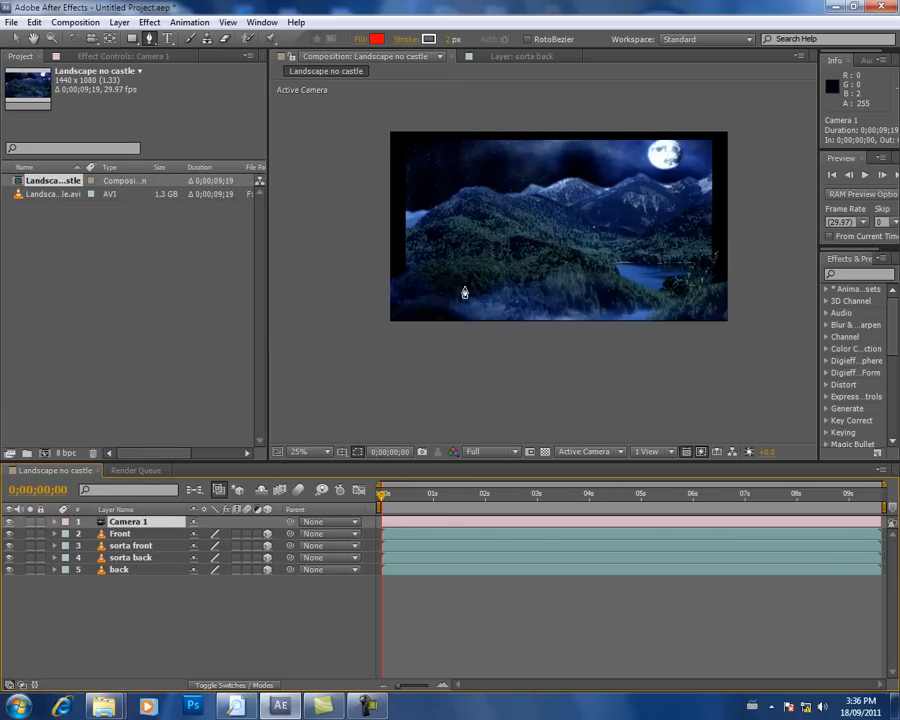
pyautogui.click(43, 196)
pyautogui.moveTo(69, 485); pyautogui.dragTo(66, 516)
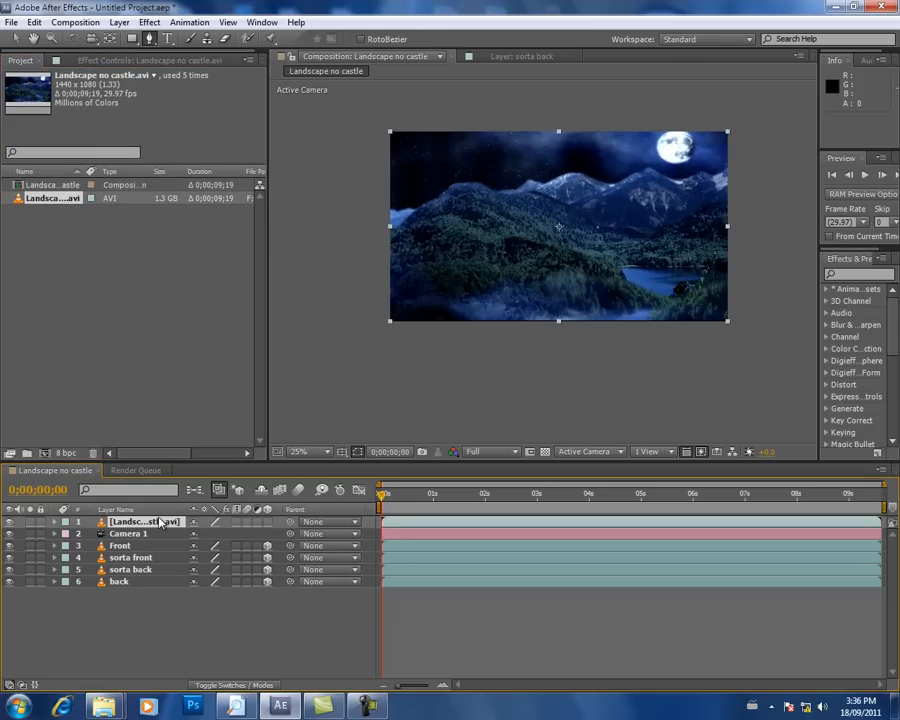
pyautogui.press('Return')
pyautogui.write('gu')
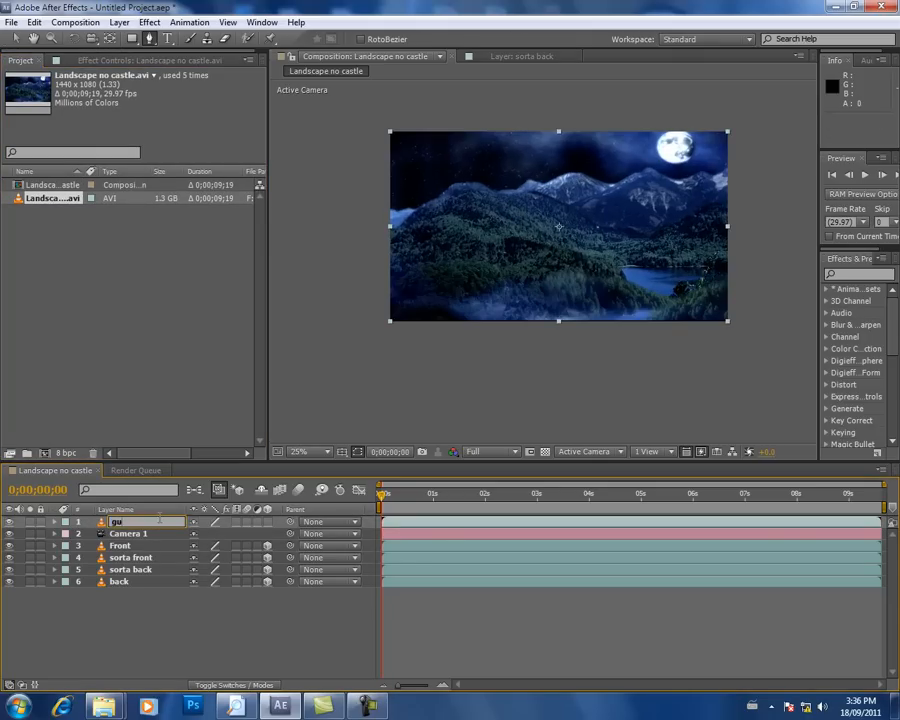
pyautogui.write('ide')
pyautogui.press('Return')
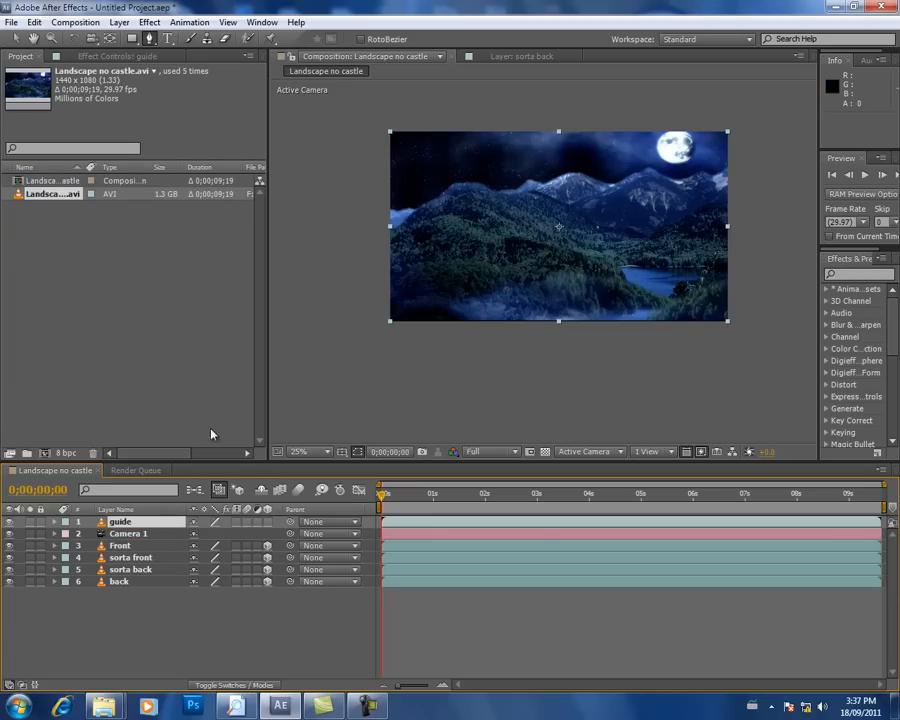
# Step: Try out different opacity values on the guide layer
pyautogui.click(55, 522)
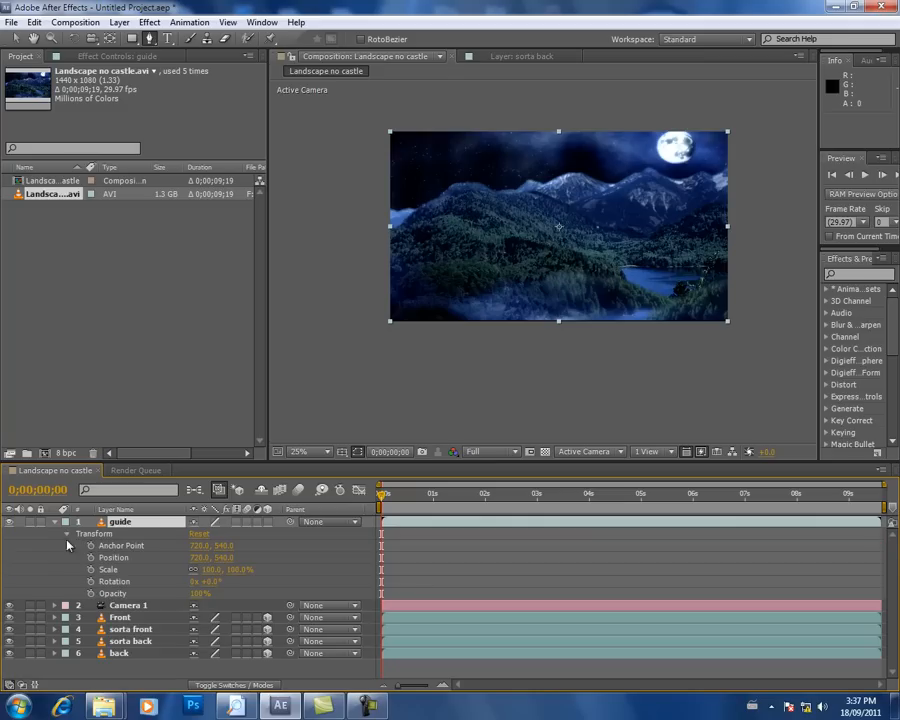
pyautogui.click(55, 522)
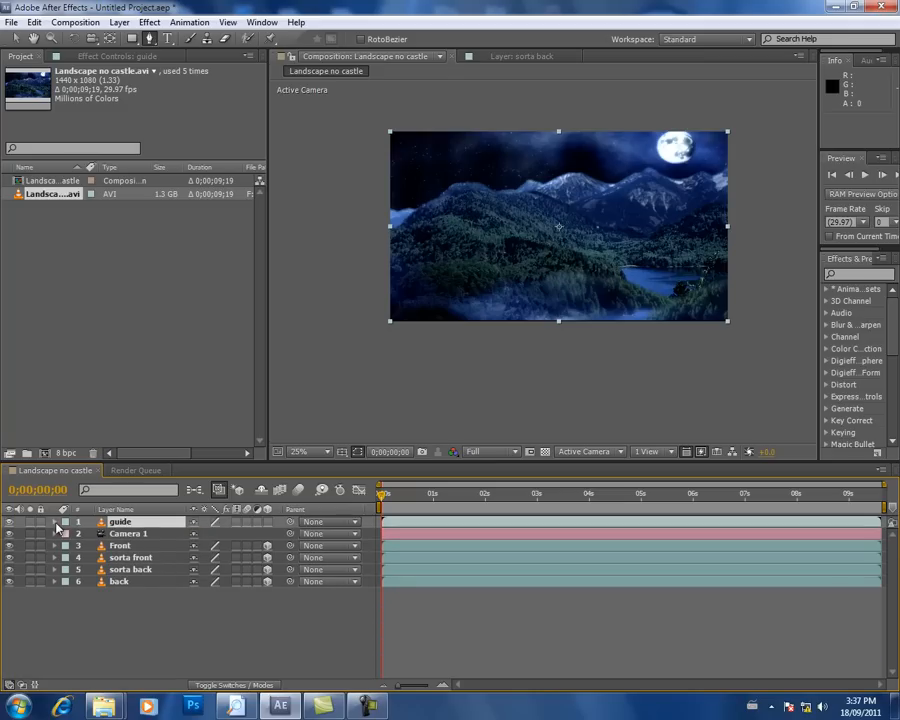
pyautogui.click(56, 523)
pyautogui.moveTo(200, 594); pyautogui.dragTo(222, 619)
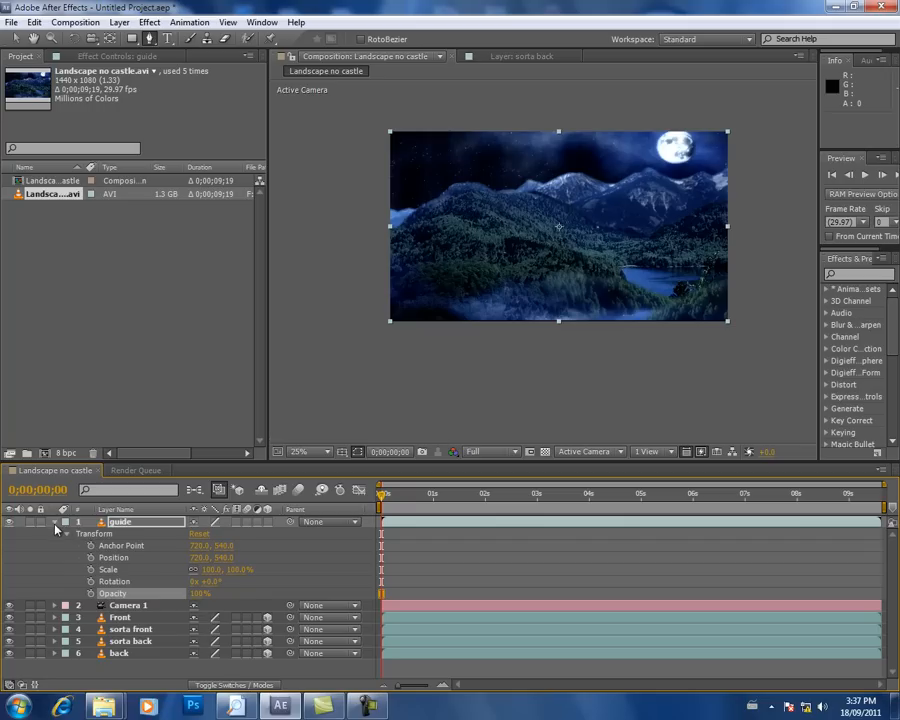
pyautogui.click(56, 522)
# Step: Switch the guide layer's visibility off and on to compare the flat picture with the 3D layers beneath it
pyautogui.click(9, 522)
pyautogui.click(9, 522)
pyautogui.click(9, 522)
pyautogui.click(9, 522)
pyautogui.click(9, 522)
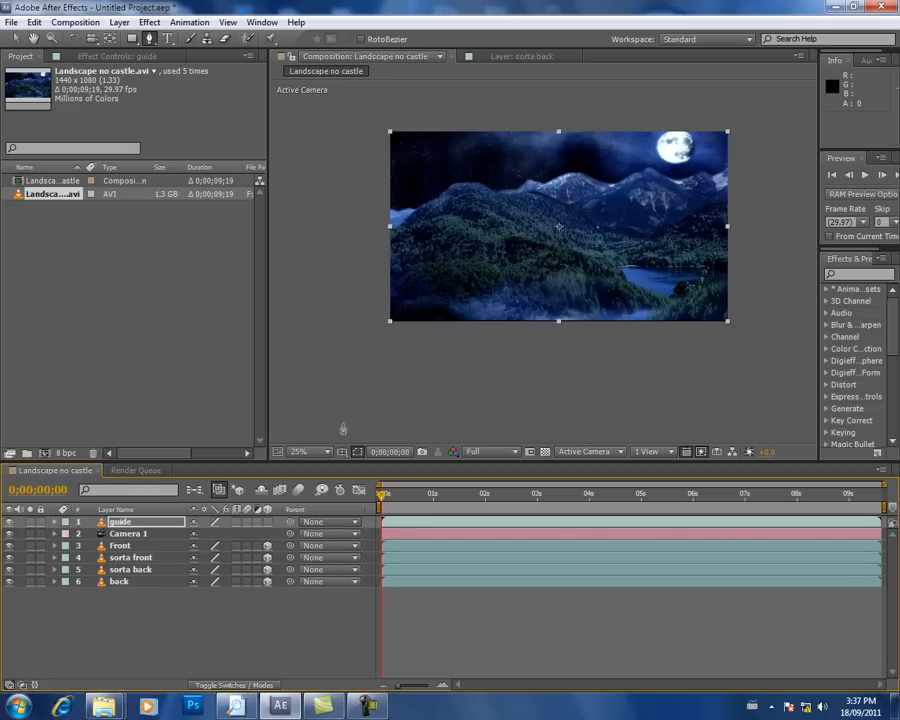
# Step: Check the layers' depth spacing in a horizontal two-view layout and return to the single camera view
pyautogui.click(672, 453)
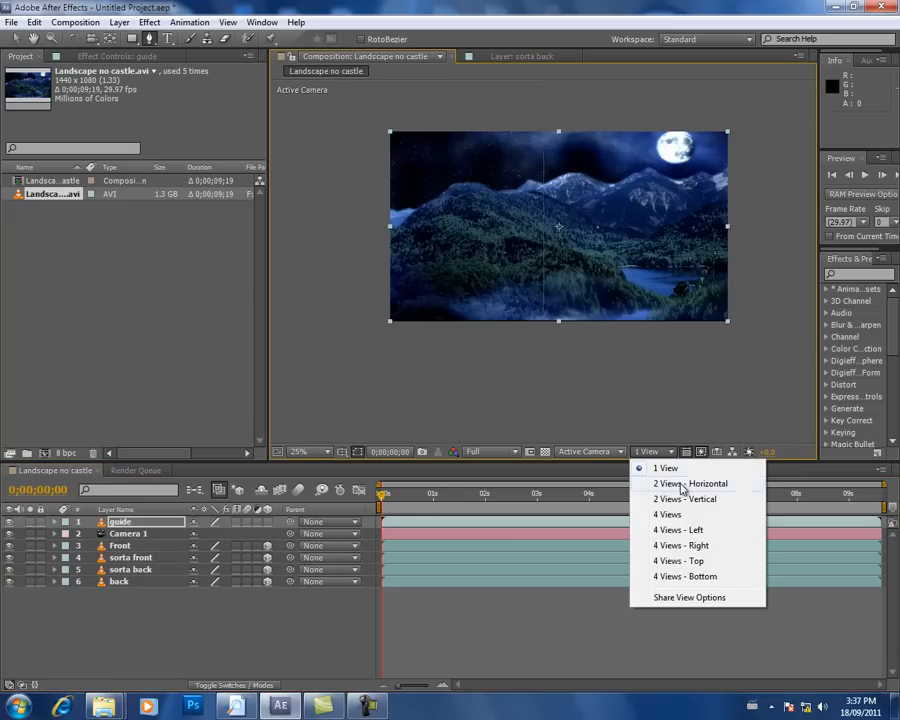
pyautogui.click(683, 487)
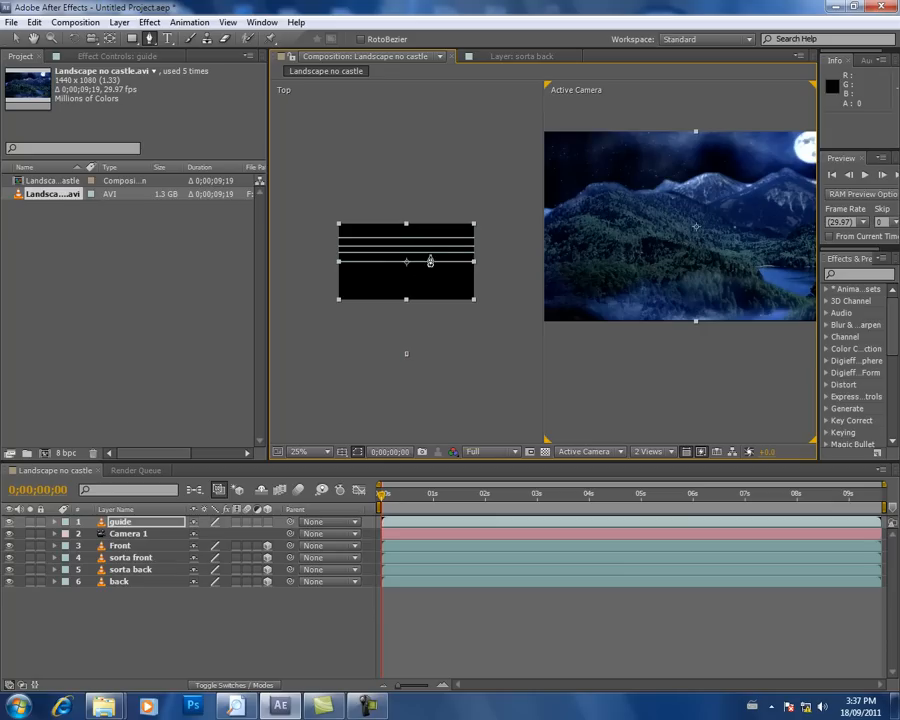
pyautogui.click(650, 451)
pyautogui.click(665, 522)
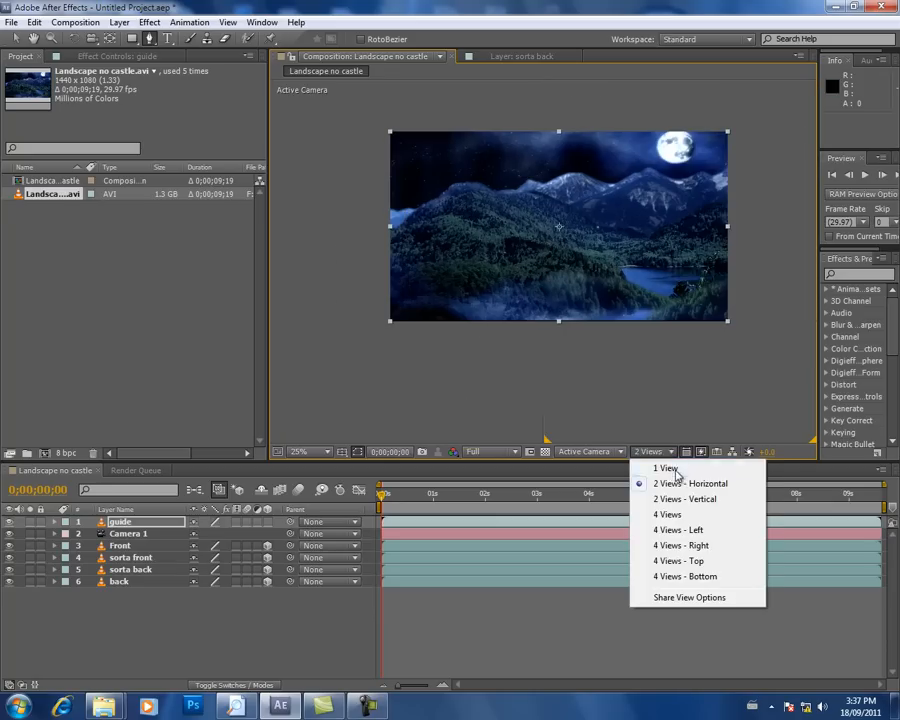
# Step: Hide the sorta back, back, guide and sorta front layers to isolate the masked Front layer
pyautogui.click(131, 558)
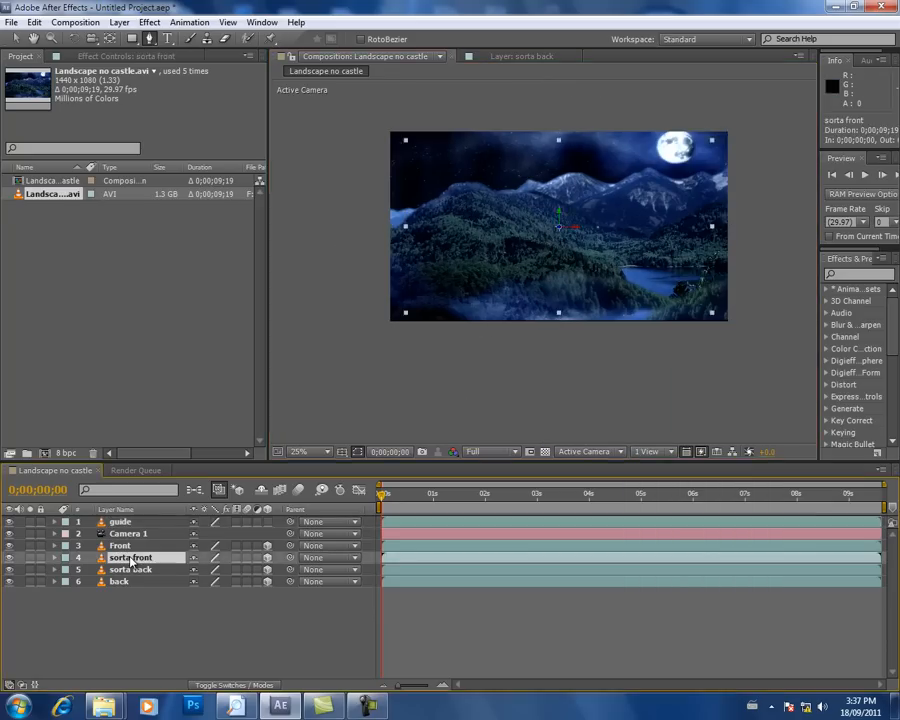
pyautogui.click(9, 569)
pyautogui.click(9, 581)
pyautogui.click(11, 522)
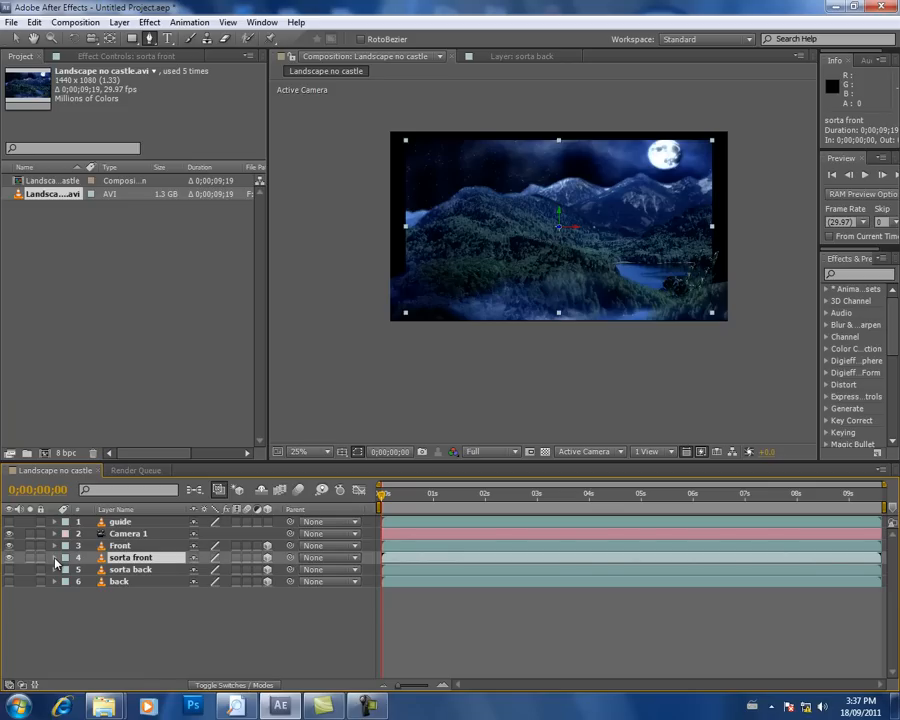
pyautogui.click(9, 559)
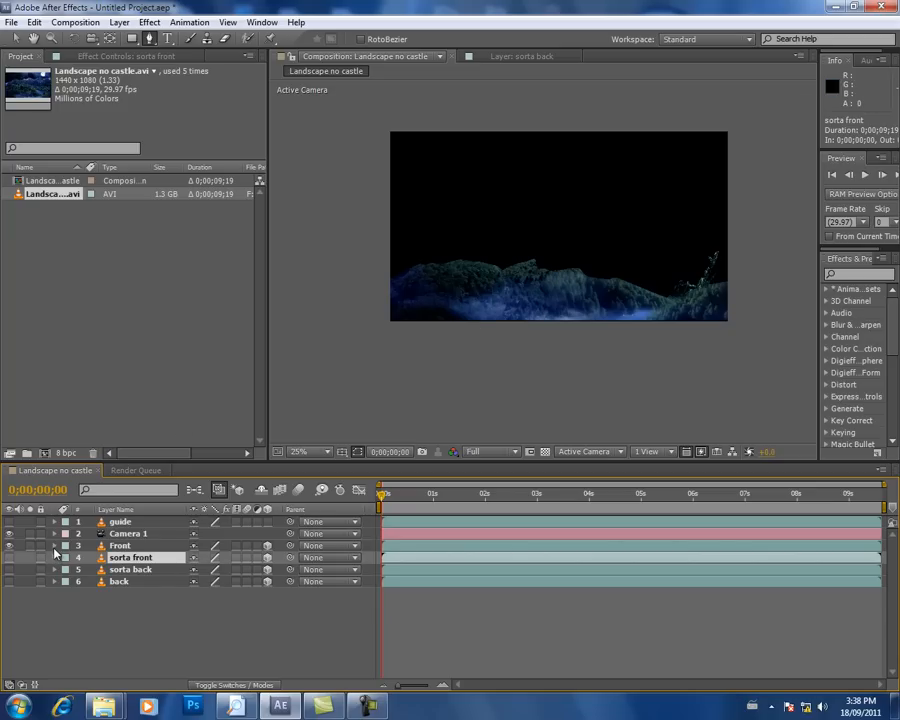
# Step: Feather Mask 1 on the Front layer by 16 pixels and collapse the layer's properties
pyautogui.click(55, 546)
pyautogui.click(67, 557)
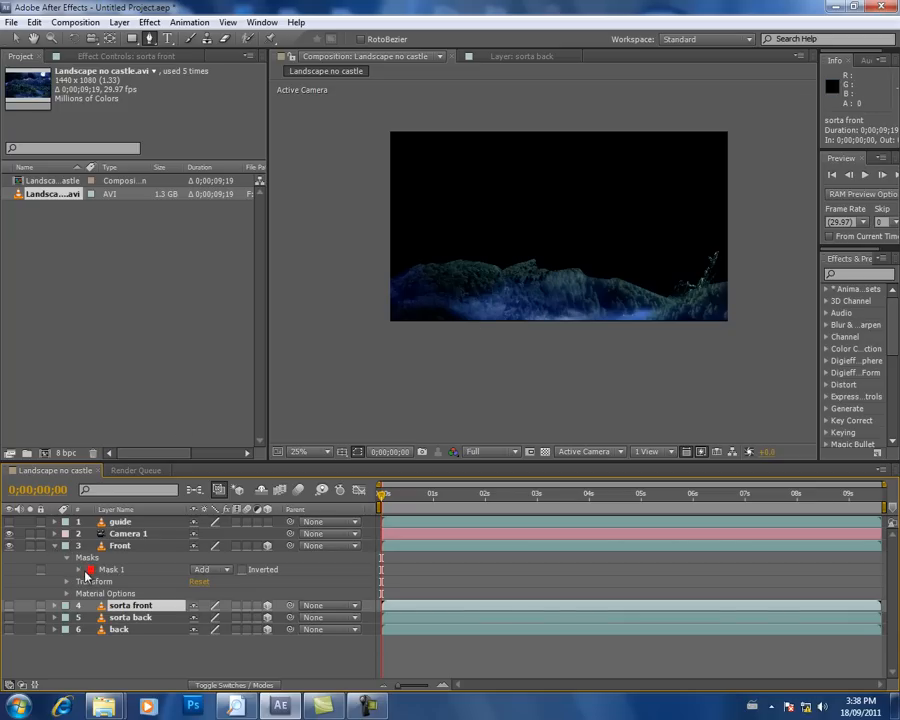
pyautogui.click(79, 569)
pyautogui.moveTo(206, 594); pyautogui.dragTo(282, 596)
pyautogui.click(305, 597)
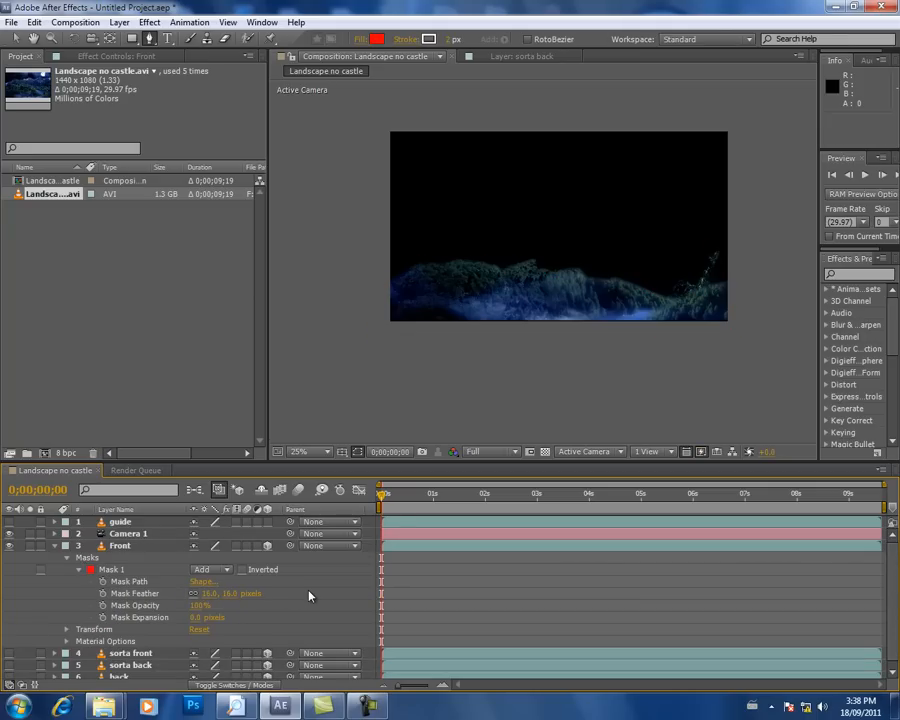
pyautogui.click(54, 545)
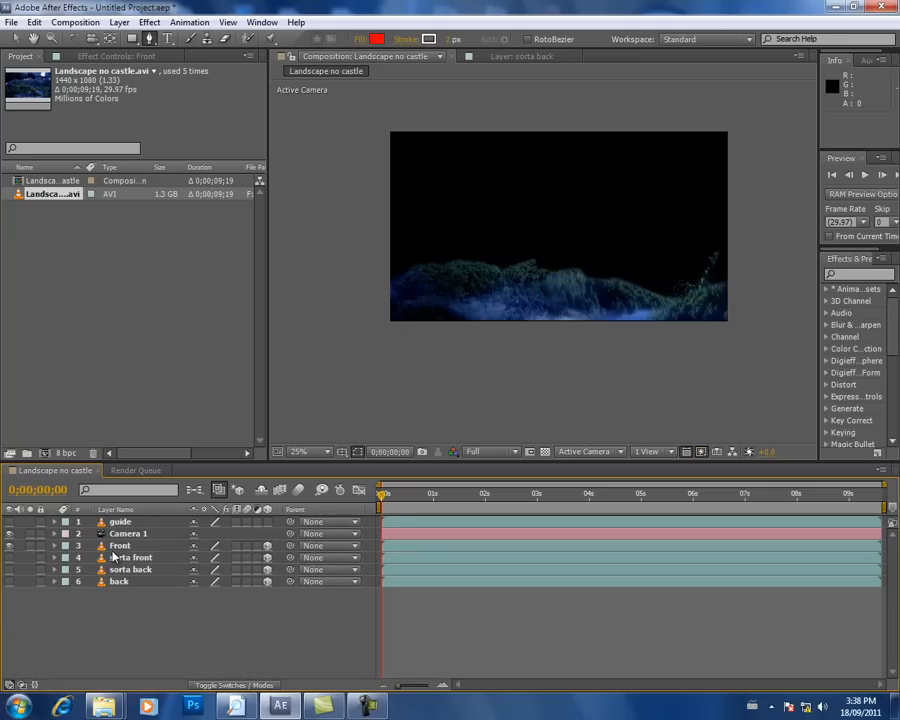
# Step: Make the sorta front layer visible and set its scale to 110% so it fills the frame
pyautogui.click(8, 569)
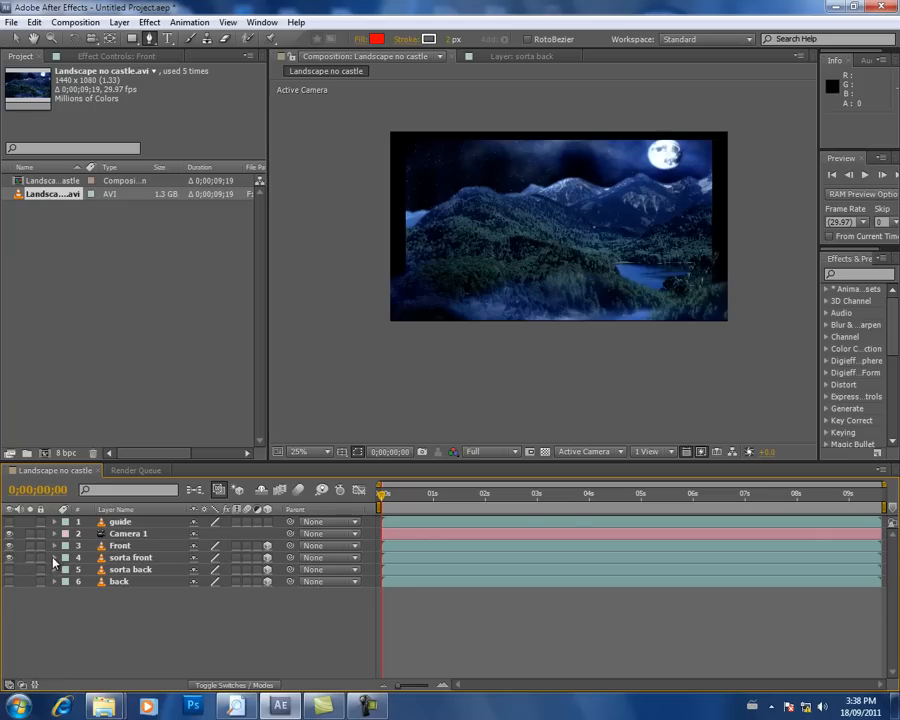
pyautogui.click(54, 557)
pyautogui.click(67, 577)
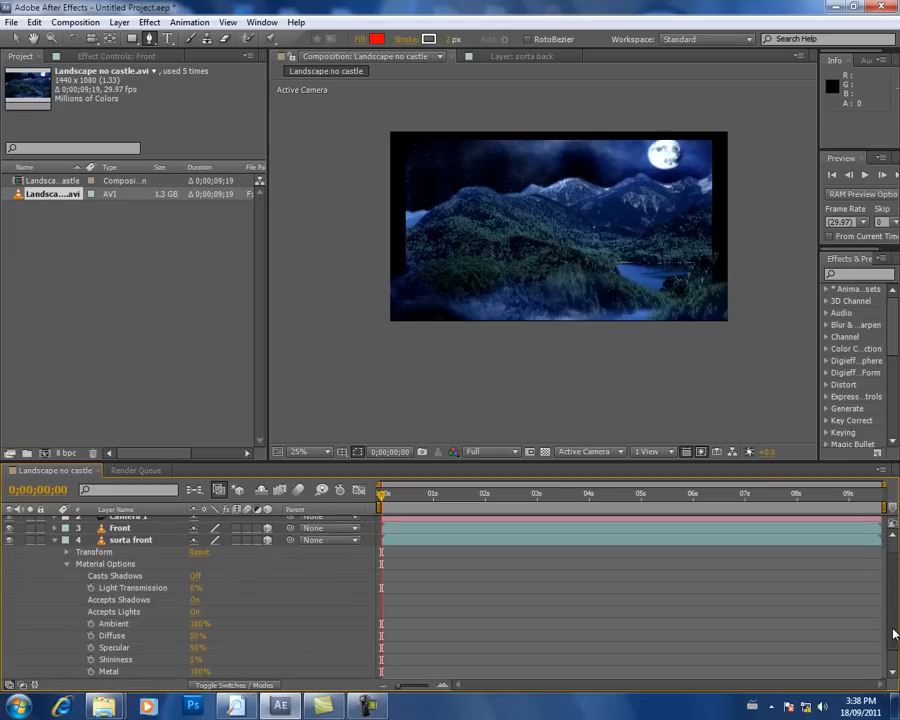
pyautogui.scroll(-3, 3, 537)
pyautogui.scroll(2, 3, 537)
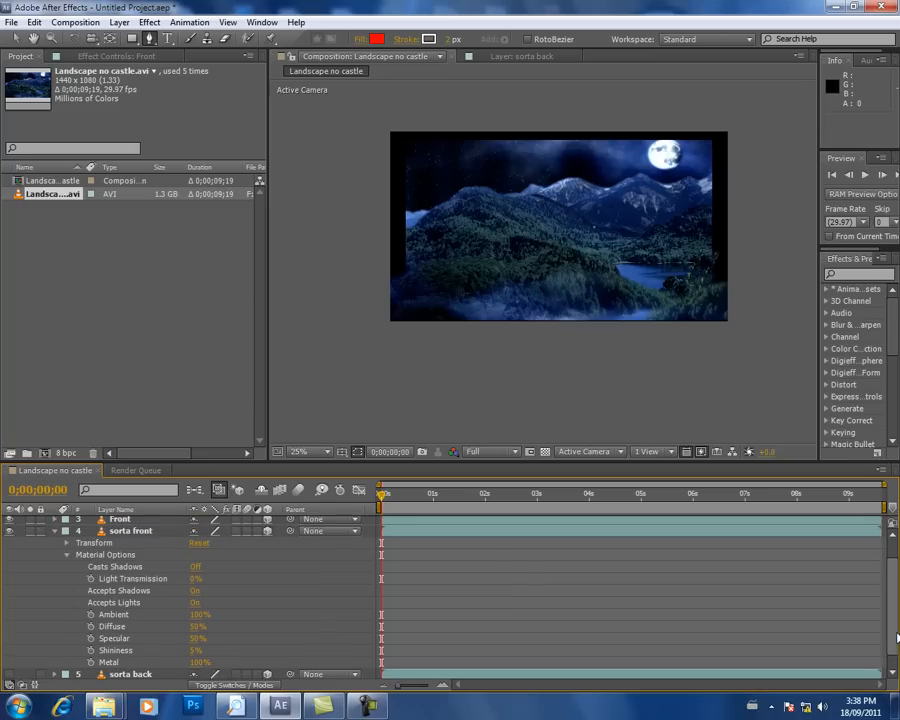
pyautogui.click(63, 555)
pyautogui.click(67, 569)
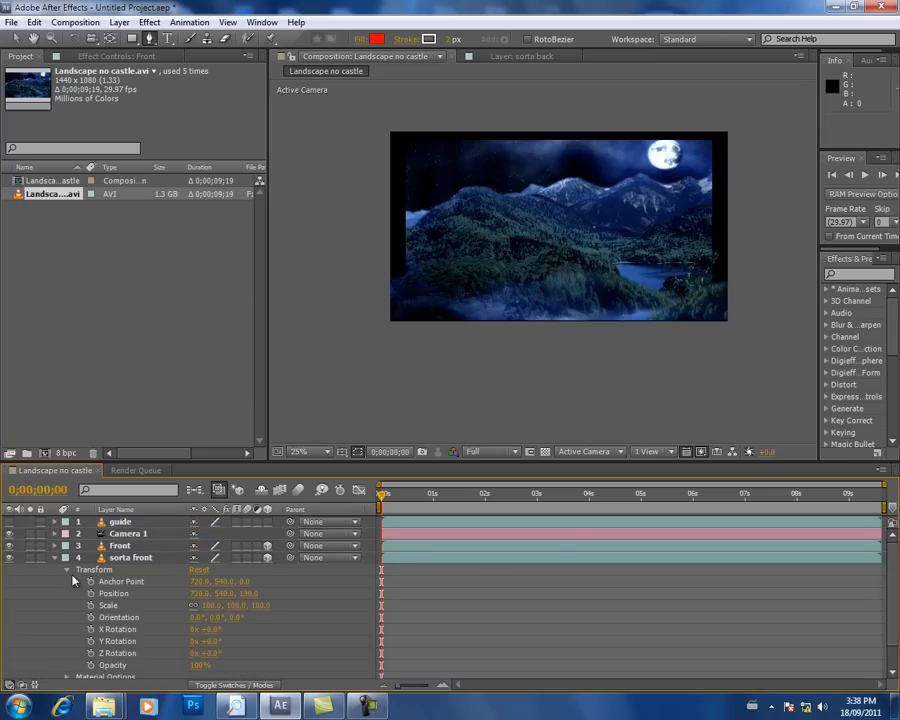
pyautogui.moveTo(205, 606); pyautogui.dragTo(213, 607)
pyautogui.click(214, 606)
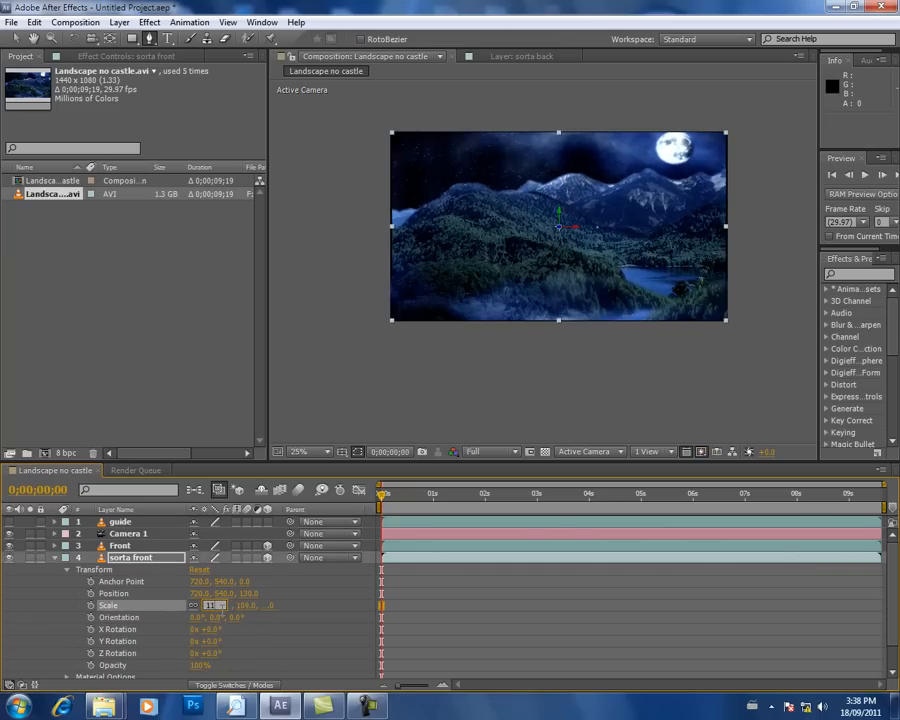
pyautogui.write('110')
pyautogui.press('Return')
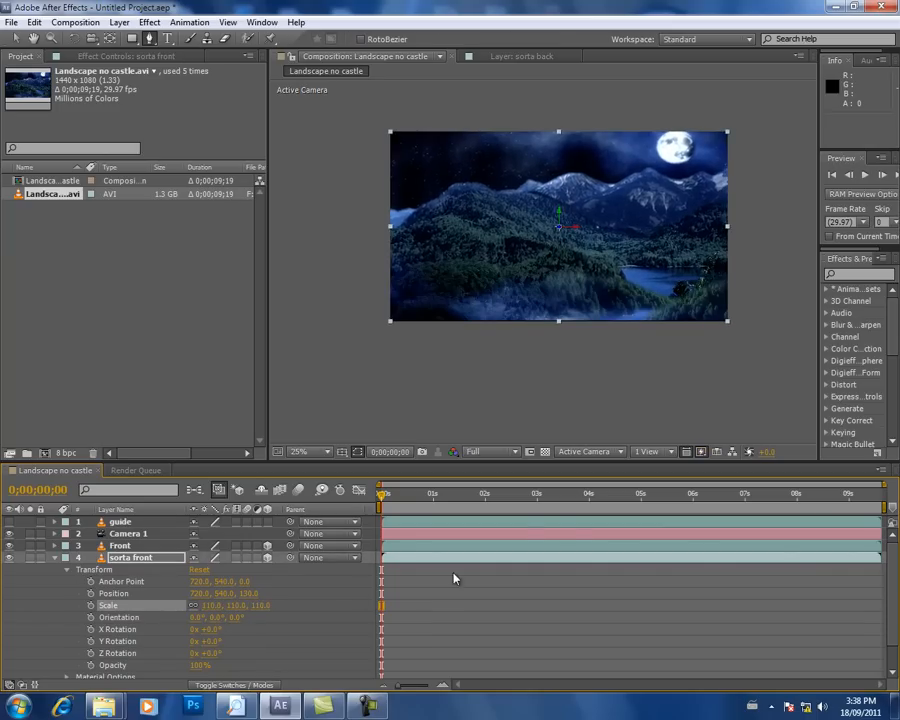
pyautogui.click(512, 592)
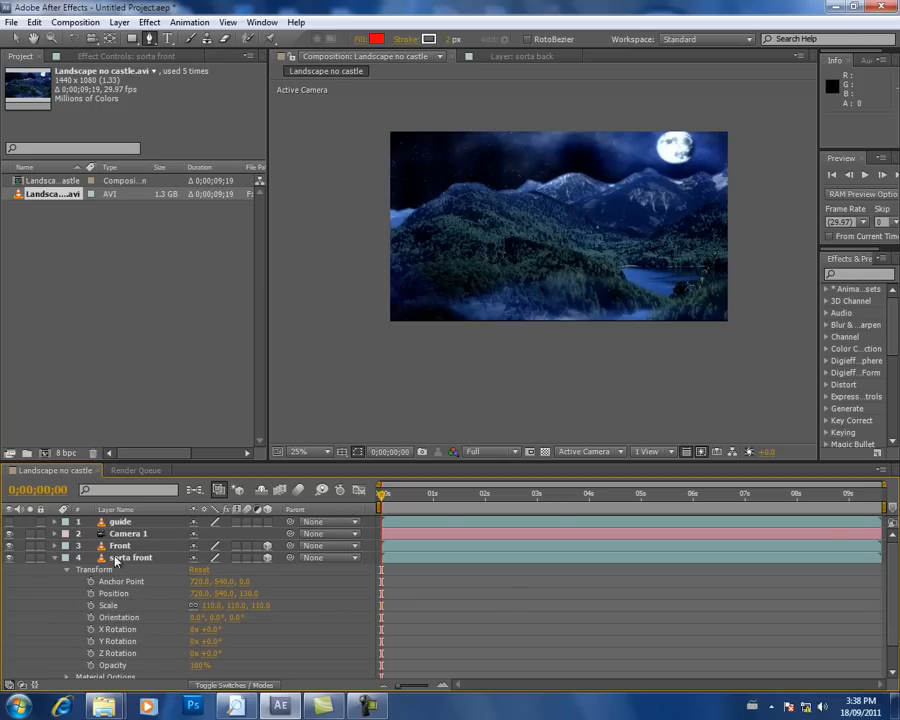
pyautogui.click(54, 558)
# Step: Show the sorta back layer in place of sorta front and set its scale to 117%
pyautogui.click(9, 558)
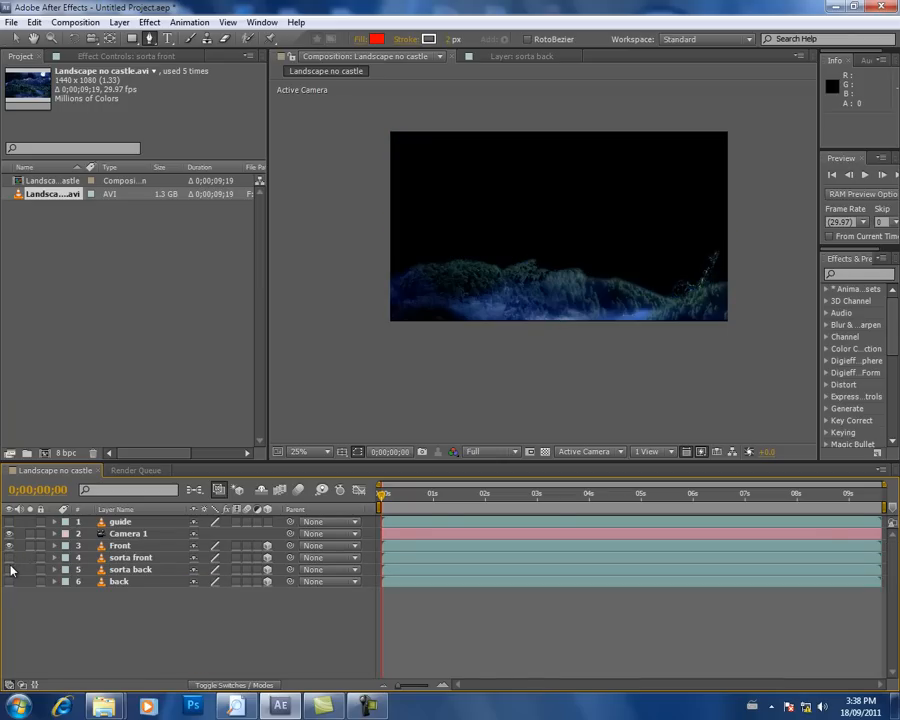
pyautogui.click(9, 570)
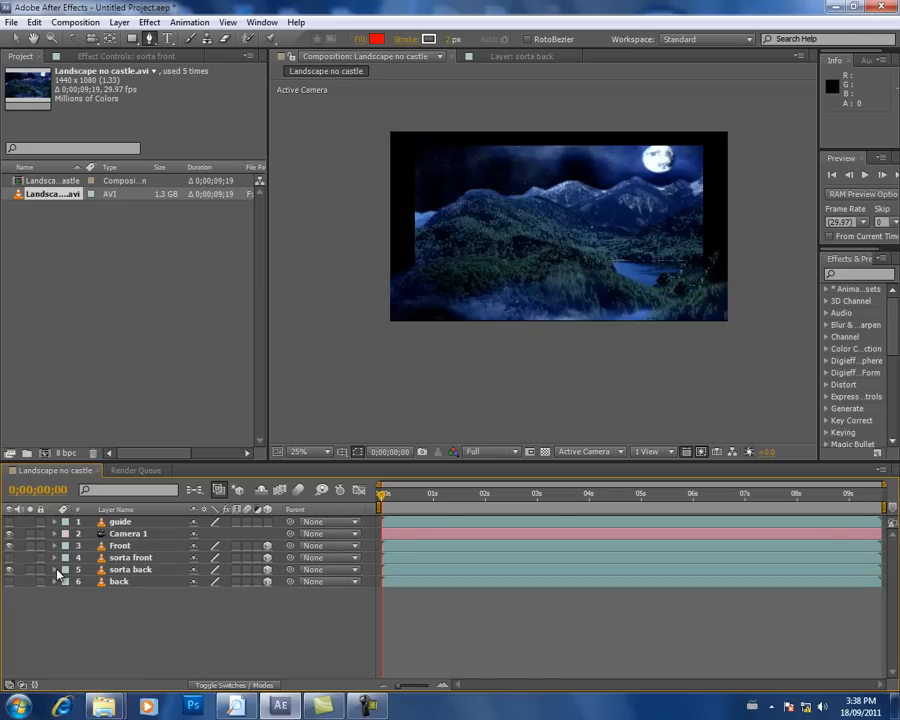
pyautogui.click(54, 570)
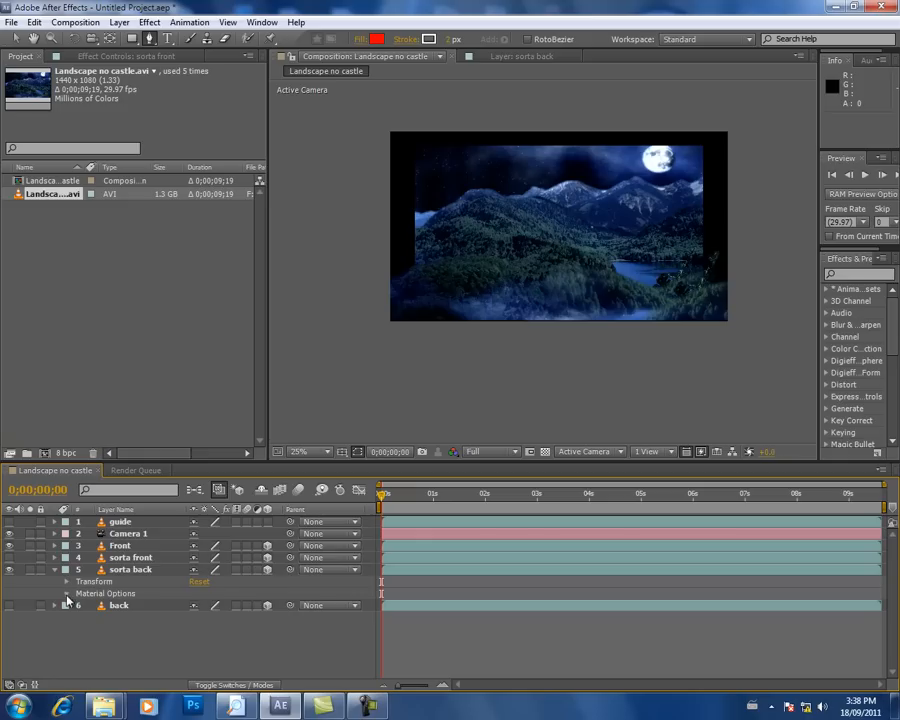
pyautogui.click(66, 596)
pyautogui.click(66, 564)
pyautogui.click(66, 583)
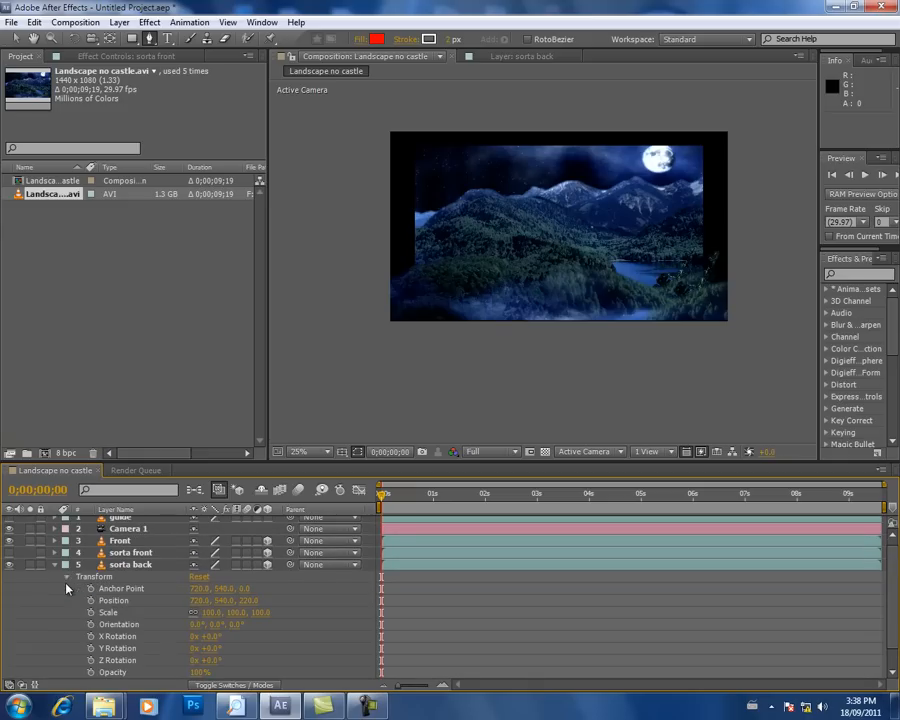
pyautogui.moveTo(206, 612); pyautogui.dragTo(226, 612)
pyautogui.click(212, 612)
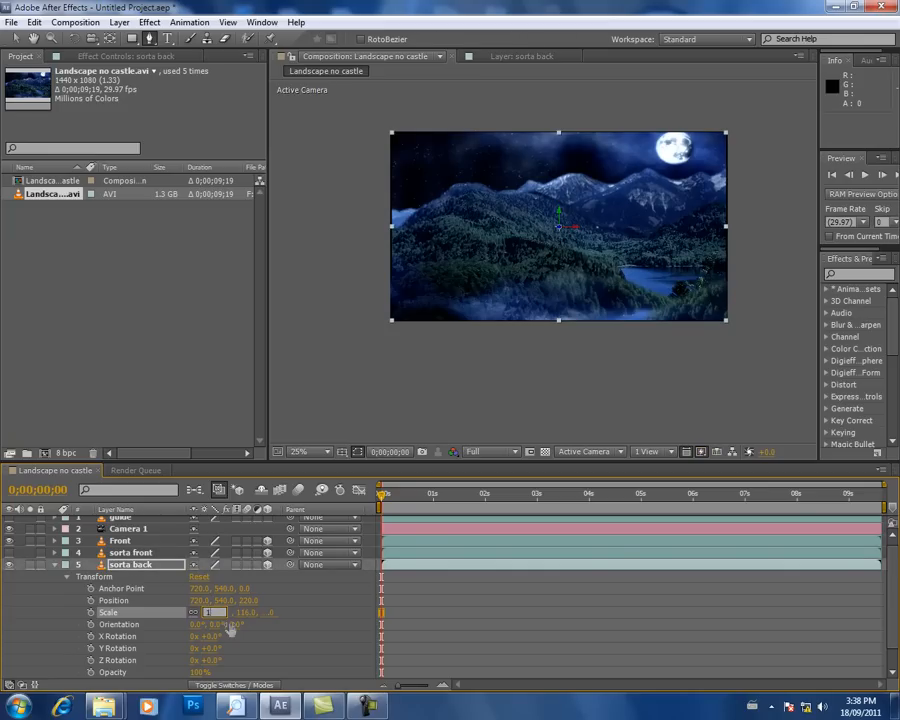
pyautogui.press('Return')
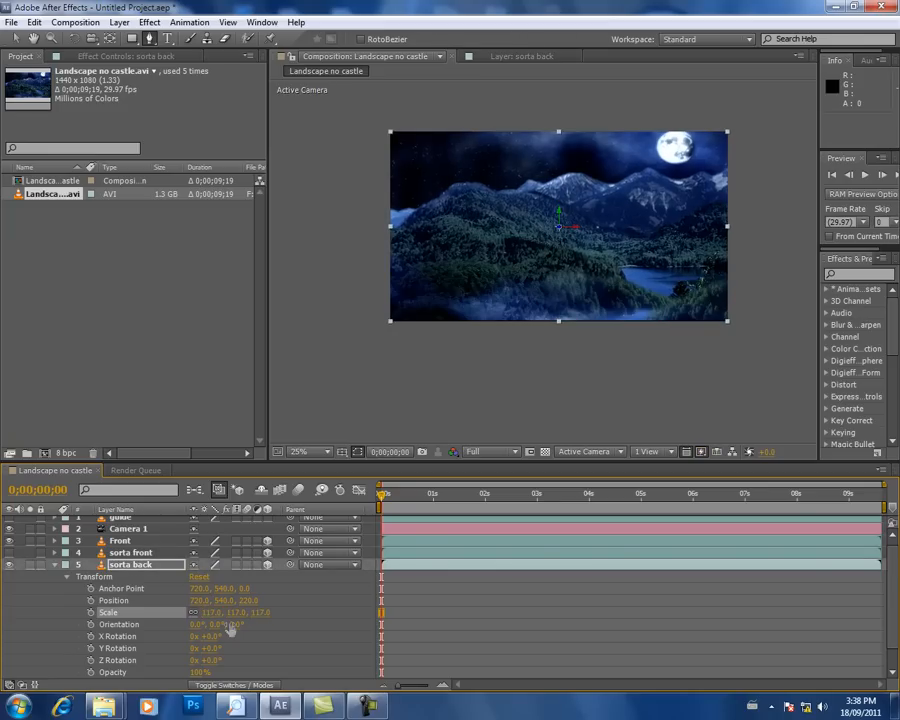
# Step: Collapse the sorta back layer's properties and show the back layer in its place
pyautogui.click(55, 564)
pyautogui.click(9, 569)
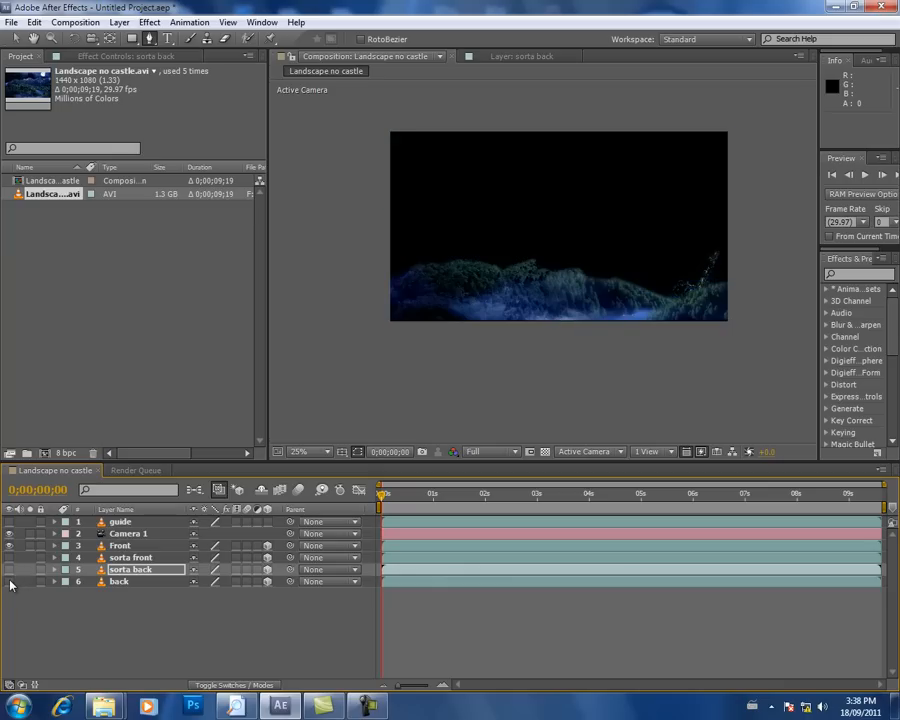
pyautogui.click(9, 581)
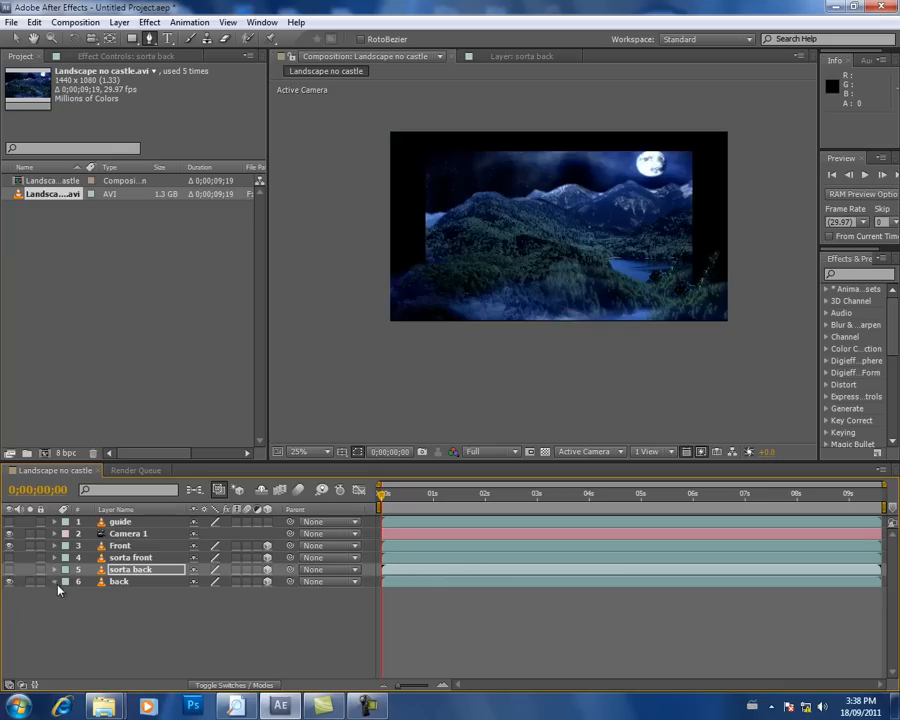
# Step: Set the back layer's scale to 127% so it fills the frame, and collapse its properties
pyautogui.click(54, 582)
pyautogui.click(66, 593)
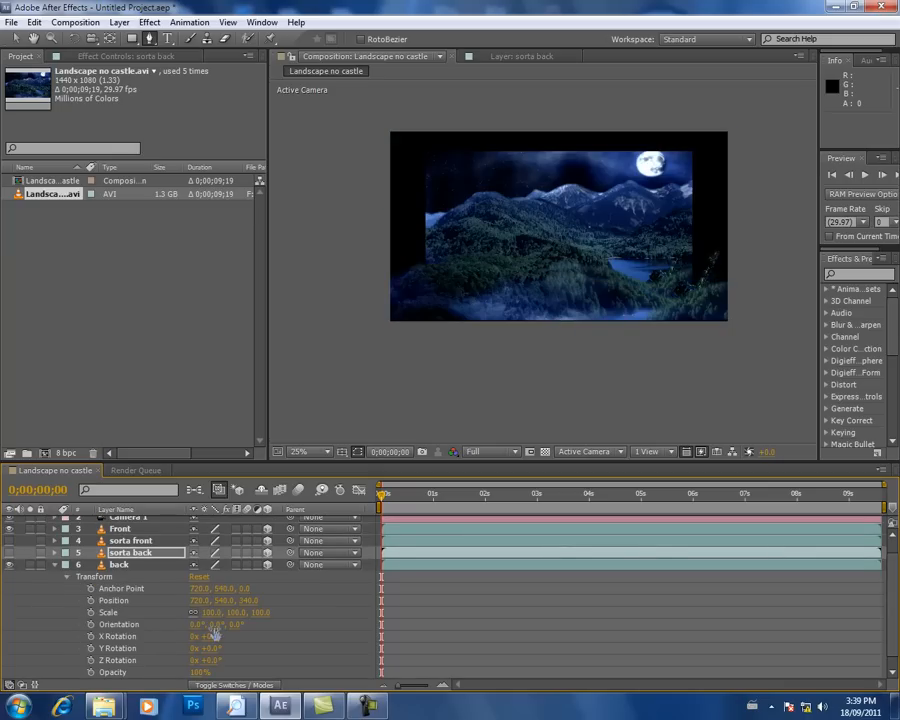
pyautogui.moveTo(205, 613); pyautogui.dragTo(228, 613)
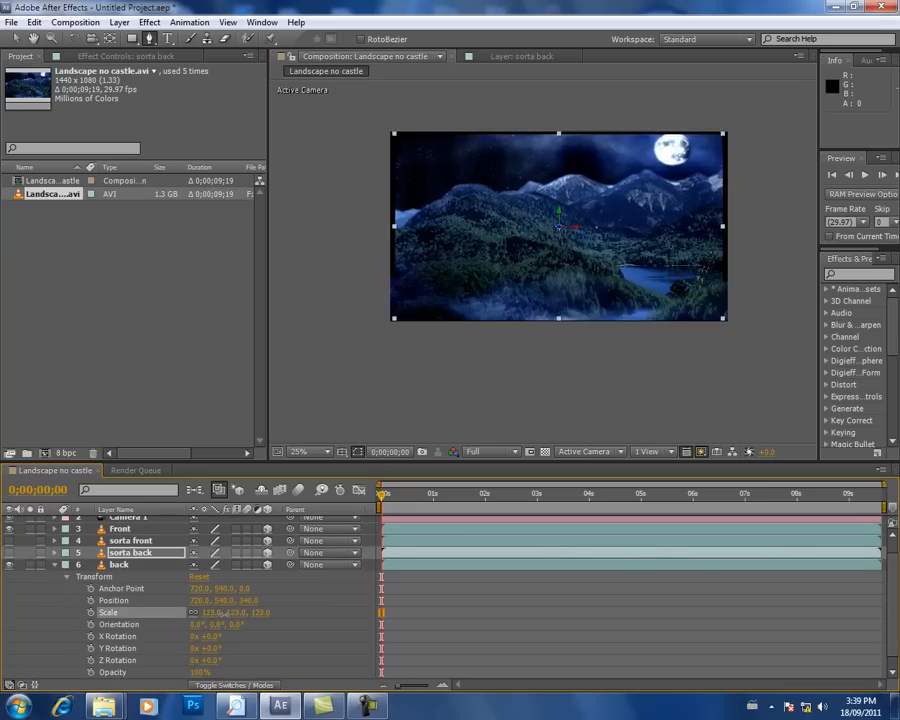
pyautogui.click(222, 613)
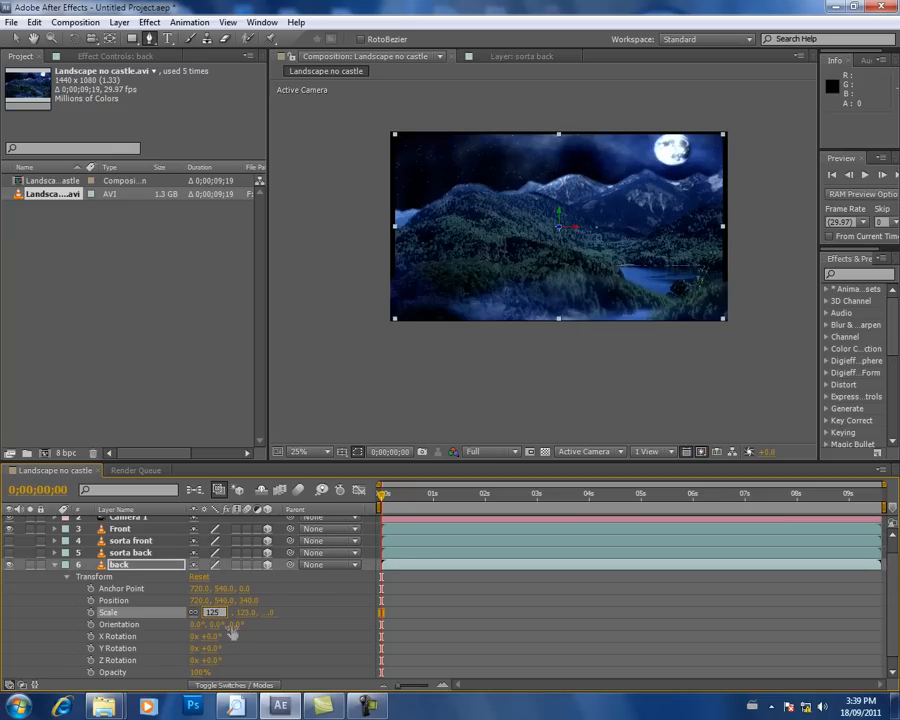
pyautogui.write('125')
pyautogui.press('Return')
pyautogui.click(212, 613)
pyautogui.press('Return')
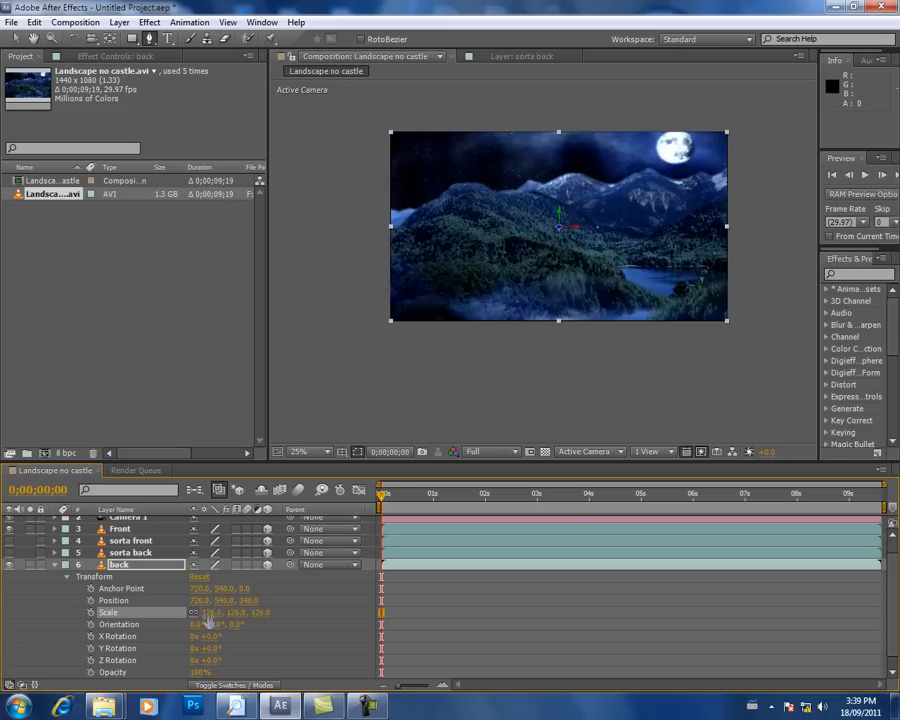
pyautogui.click(211, 614)
pyautogui.write('127')
pyautogui.press('Return')
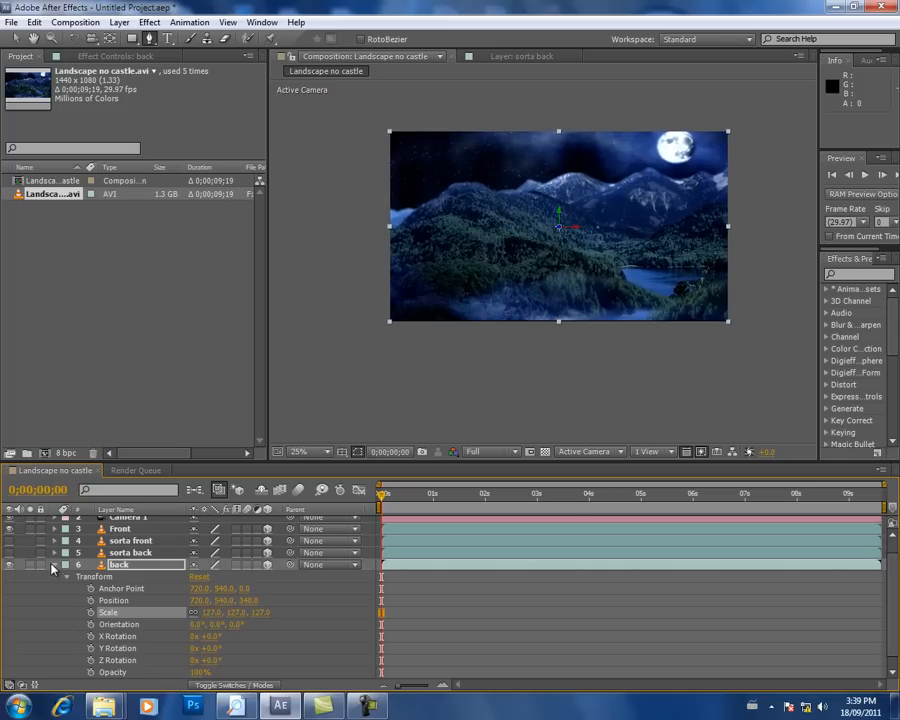
pyautogui.click(95, 578)
pyautogui.click(56, 566)
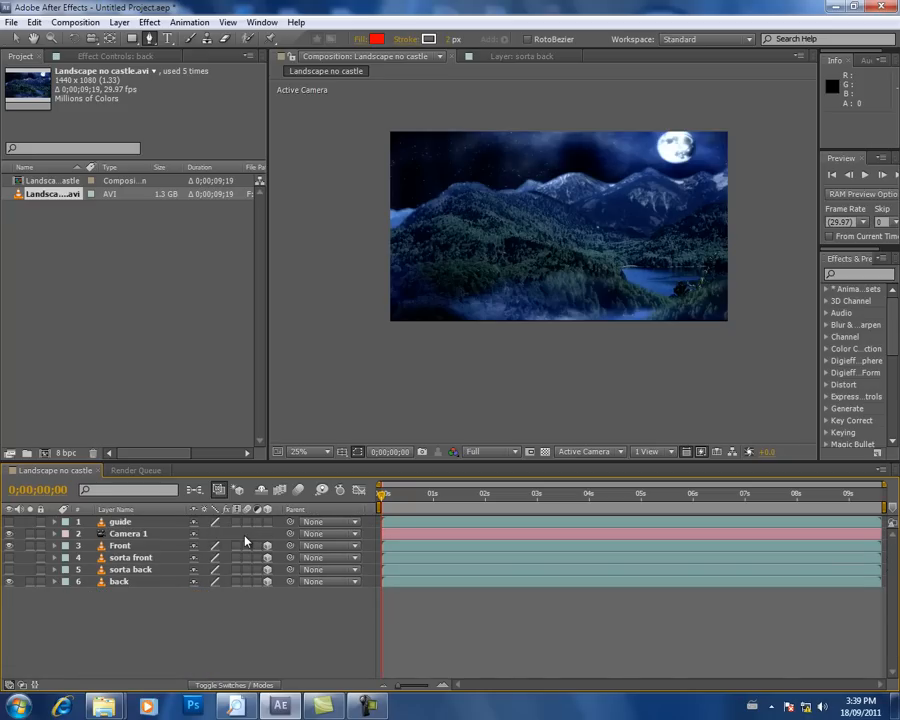
# Step: Show the sorta front and sorta back layers and start a sorta front mask from the frame's left edge over the first forest ridge
pyautogui.click(9, 558)
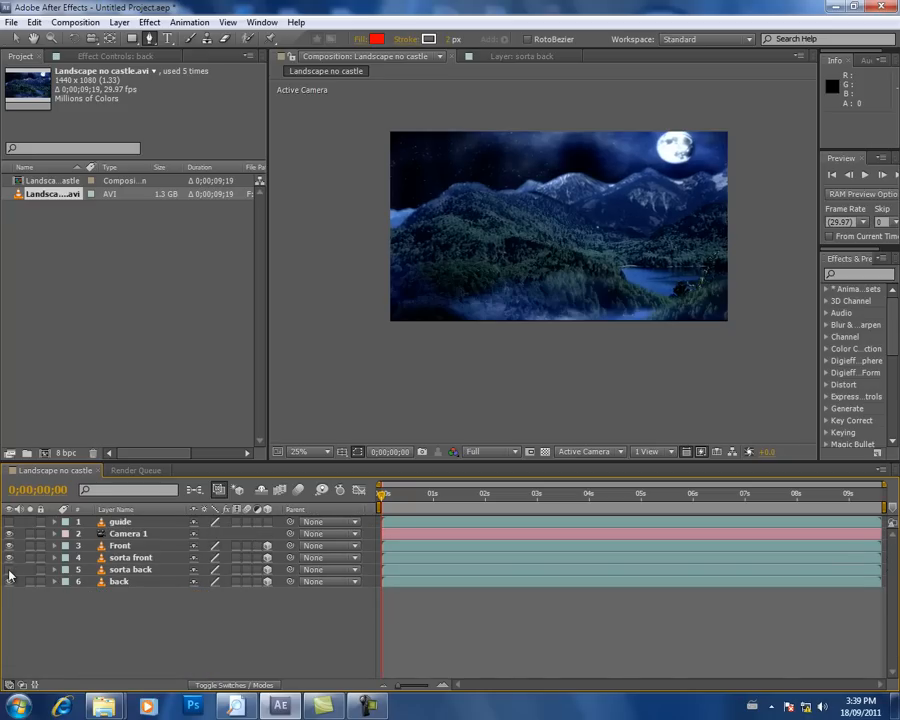
pyautogui.click(119, 546)
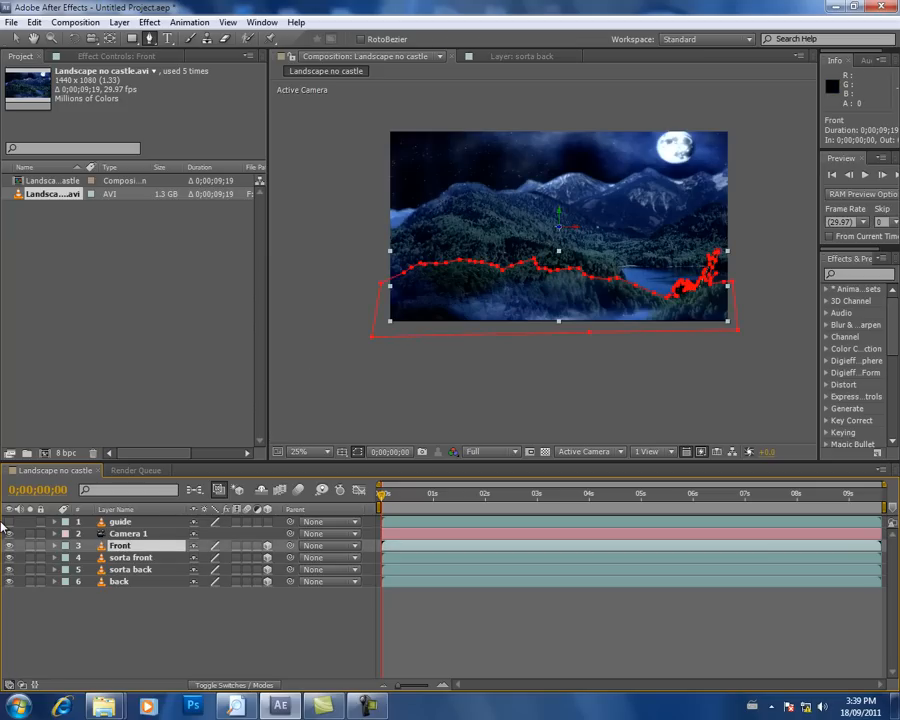
pyautogui.click(131, 558)
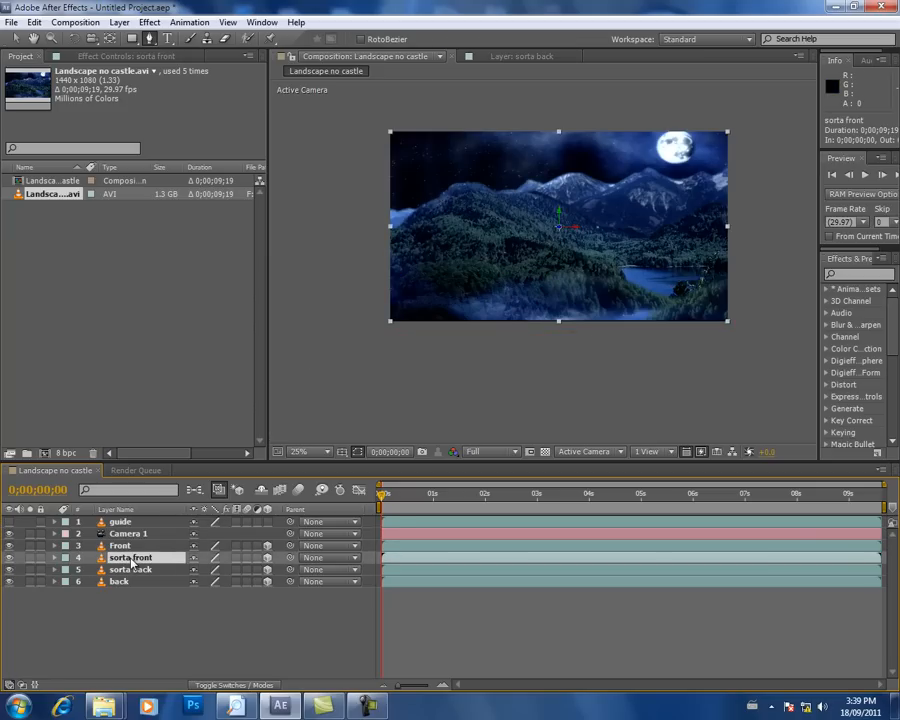
pyautogui.press('.')
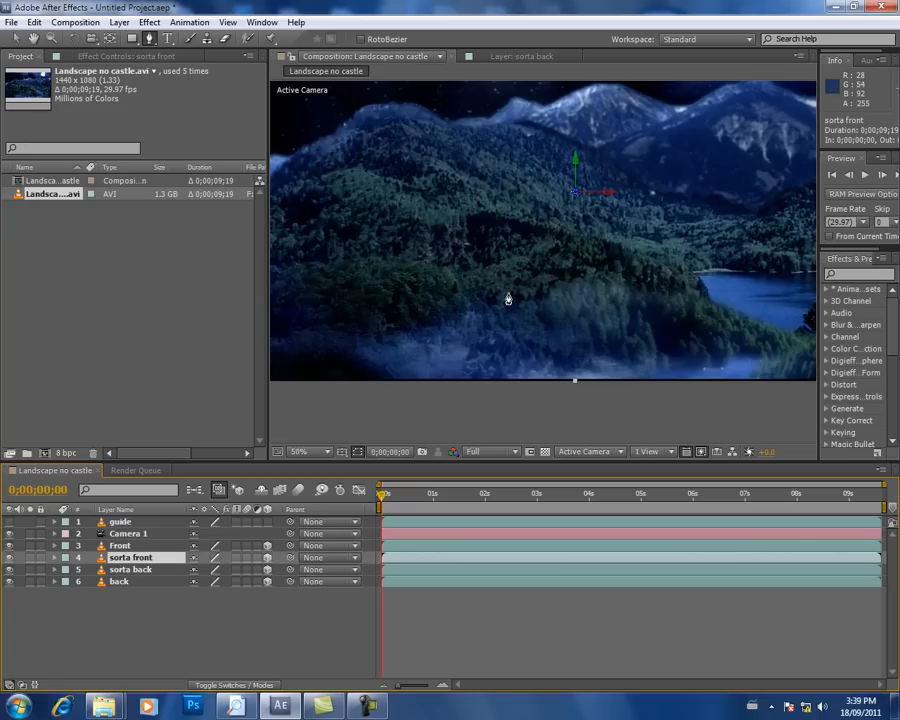
pyautogui.press(',')
pyautogui.press('.')
pyautogui.press('h')
pyautogui.moveTo(412, 245); pyautogui.dragTo(492, 241)
pyautogui.press('g')
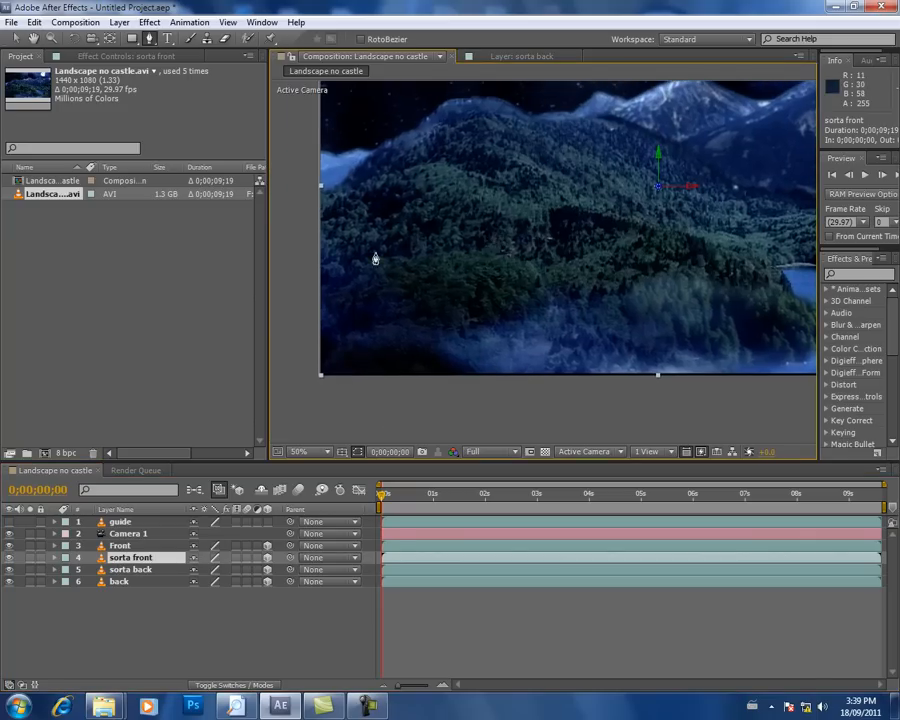
pyautogui.click(303, 204)
pyautogui.click(348, 191)
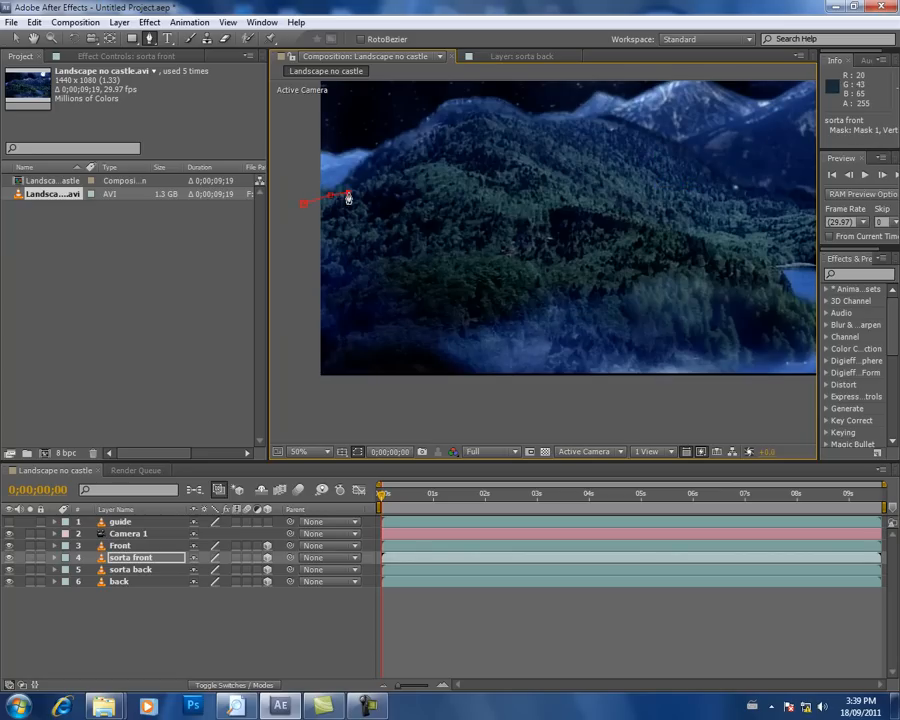
pyautogui.click(376, 178)
pyautogui.click(401, 170)
pyautogui.click(430, 162)
pyautogui.click(452, 166)
pyautogui.click(481, 183)
pyautogui.click(503, 192)
pyautogui.click(525, 202)
pyautogui.click(542, 203)
# Step: Extend the sorta front mask along the dark forested hill's long slope down toward the lake
pyautogui.click(560, 197)
pyautogui.click(582, 205)
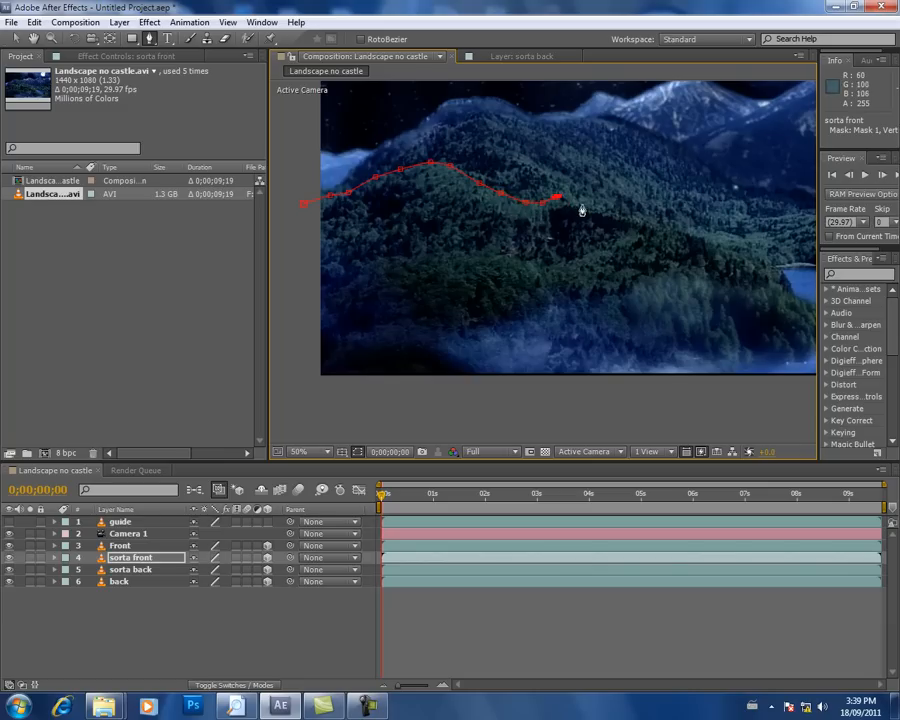
pyautogui.click(610, 210)
pyautogui.click(643, 218)
pyautogui.click(664, 224)
pyautogui.click(683, 230)
pyautogui.press('space')
pyautogui.moveTo(695, 233); pyautogui.dragTo(479, 220)
pyautogui.click(537, 235)
pyautogui.click(551, 244)
pyautogui.click(564, 259)
pyautogui.click(574, 276)
pyautogui.click(597, 281)
pyautogui.click(624, 279)
pyautogui.click(641, 279)
pyautogui.click(658, 279)
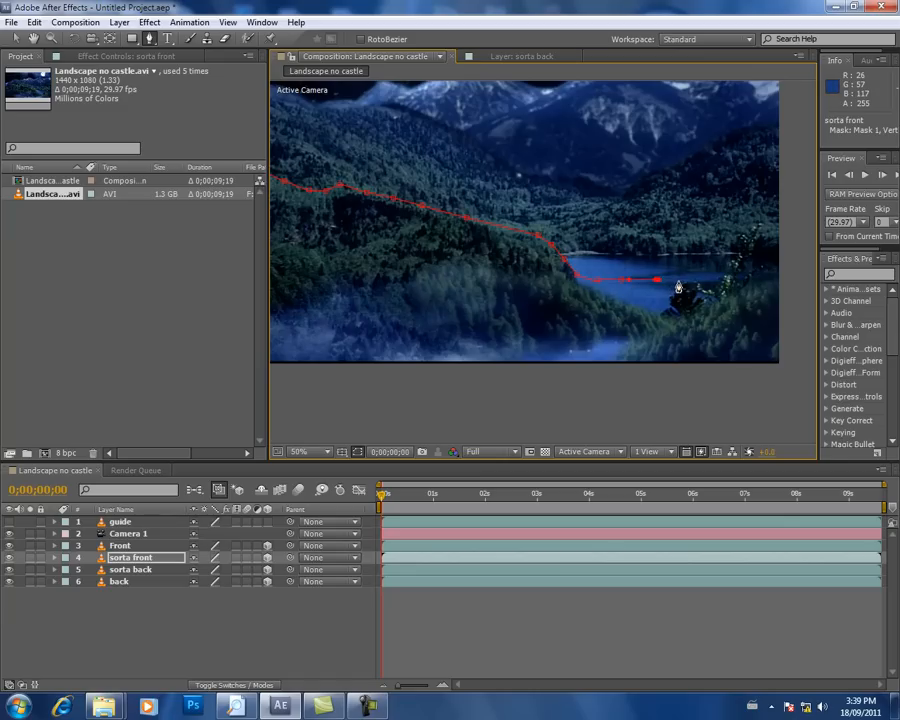
pyautogui.hotkey('ctrl', 'z')
pyautogui.hotkey('ctrl', 'z')
pyautogui.hotkey('ctrl', 'z')
# Step: Extend the sorta front mask down to the water and along the lake's far shoreline
pyautogui.click(559, 256)
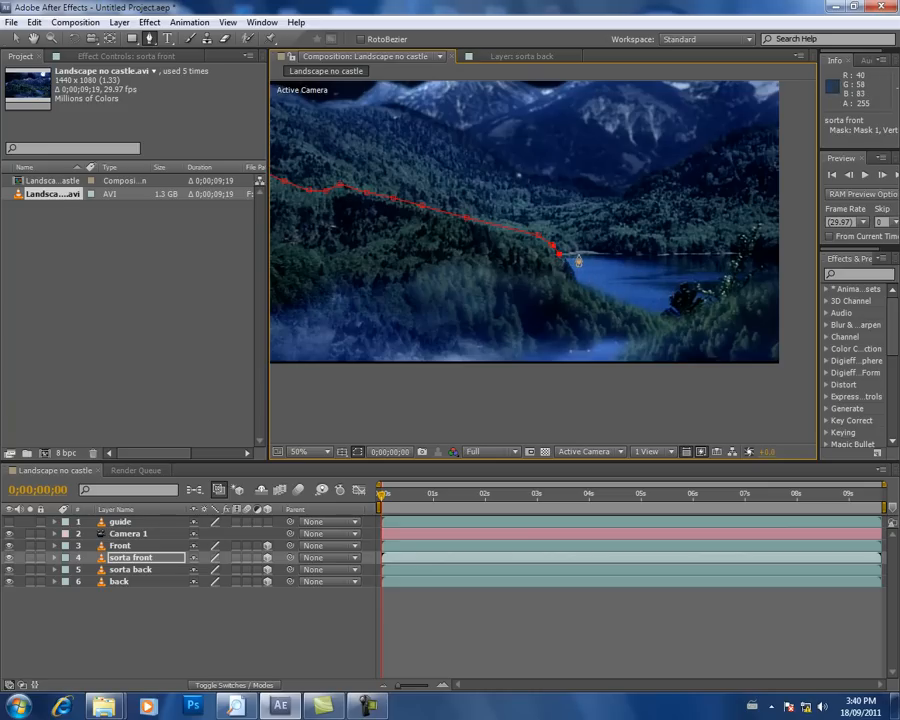
pyautogui.moveTo(586, 250); pyautogui.dragTo(597, 252)
pyautogui.click(617, 252)
pyautogui.click(629, 247)
pyautogui.click(640, 247)
pyautogui.click(652, 248)
pyautogui.click(667, 251)
pyautogui.click(689, 252)
pyautogui.click(702, 250)
# Step: Carry the sorta front mask up over the trees past the frame's right edge and close it around below the frame
pyautogui.press('space')
pyautogui.moveTo(725, 249); pyautogui.dragTo(620, 265)
pyautogui.click(619, 259)
pyautogui.click(631, 250)
pyautogui.click(642, 243)
pyautogui.click(653, 238)
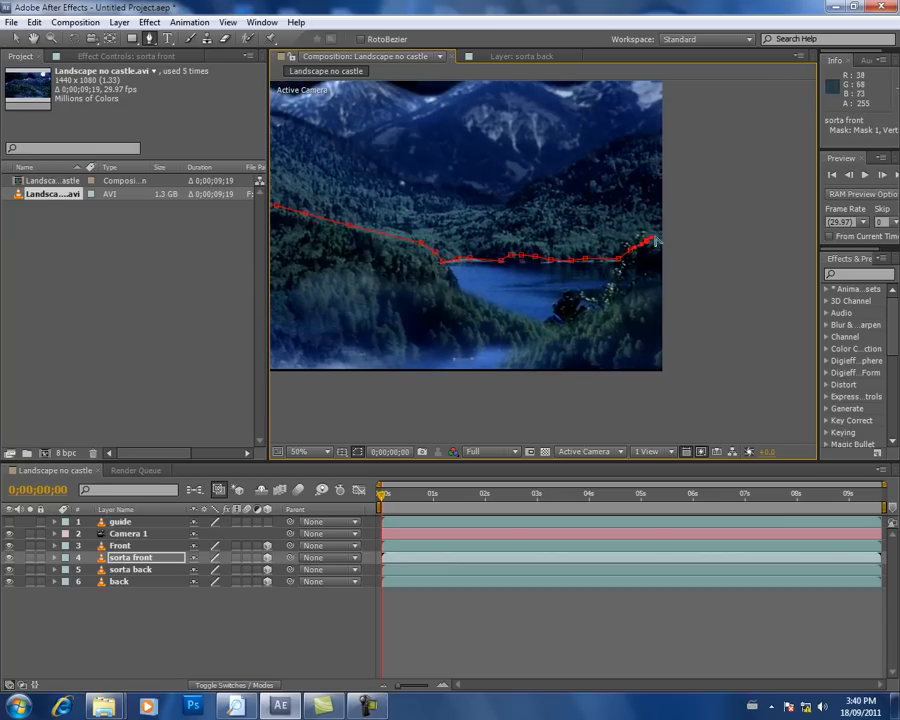
pyautogui.click(689, 397)
pyautogui.moveTo(446, 338); pyautogui.dragTo(637, 249)
pyautogui.scroll(-2, 638, 252)
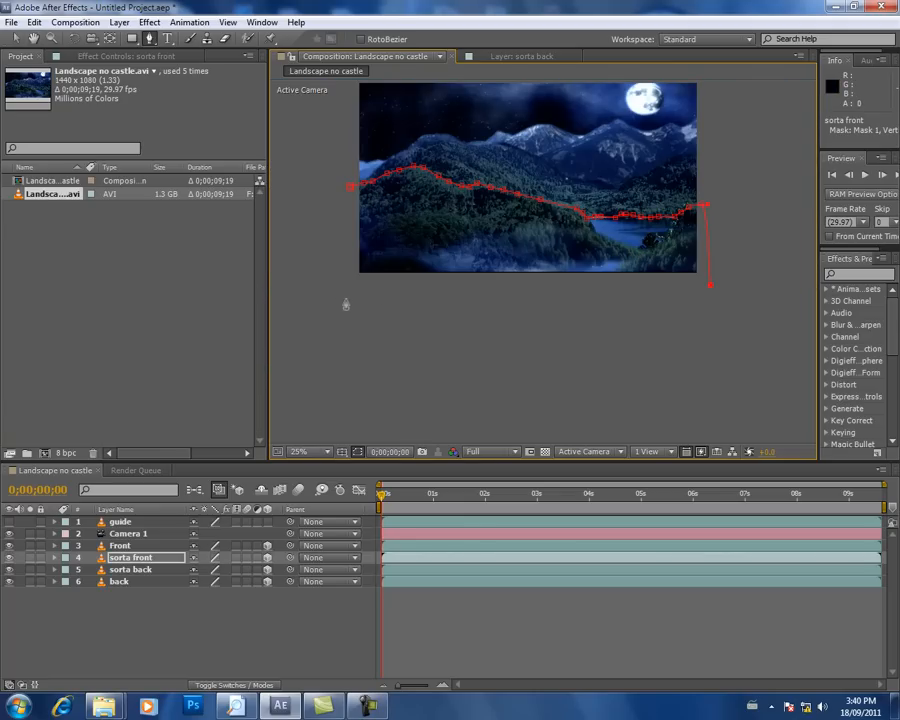
pyautogui.click(350, 187)
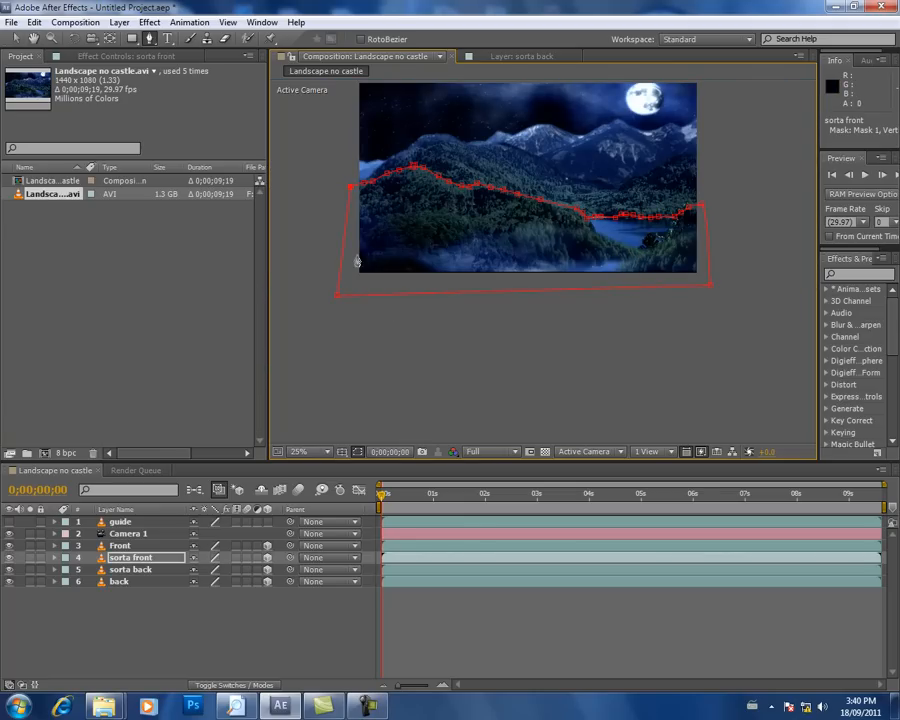
# Step: Hide the Front, sorta back and back layers to isolate the masked sorta front layer
pyautogui.click(11, 549)
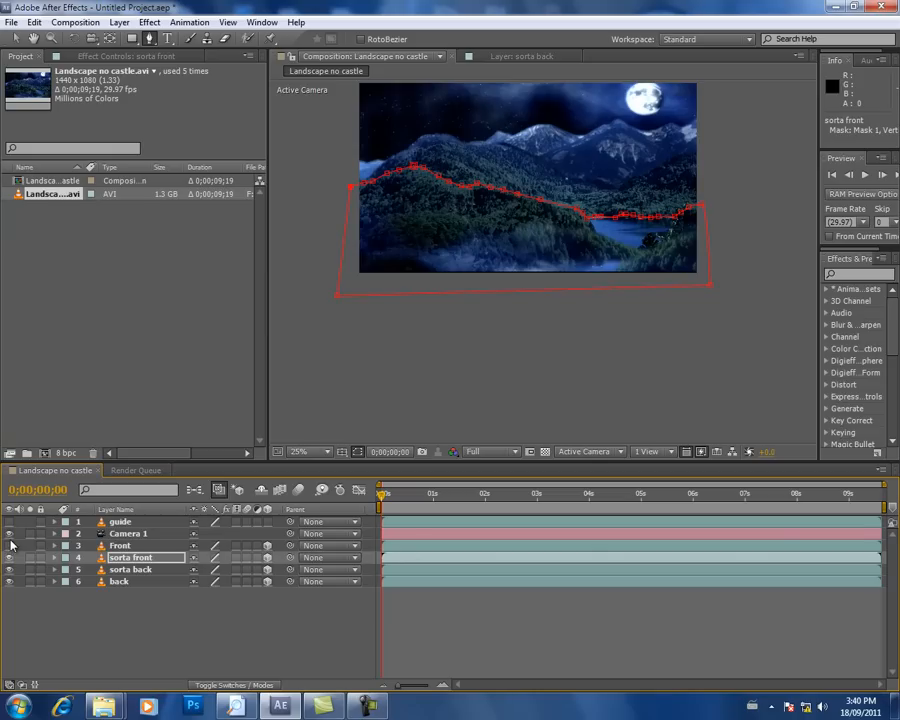
pyautogui.click(10, 571)
pyautogui.click(10, 582)
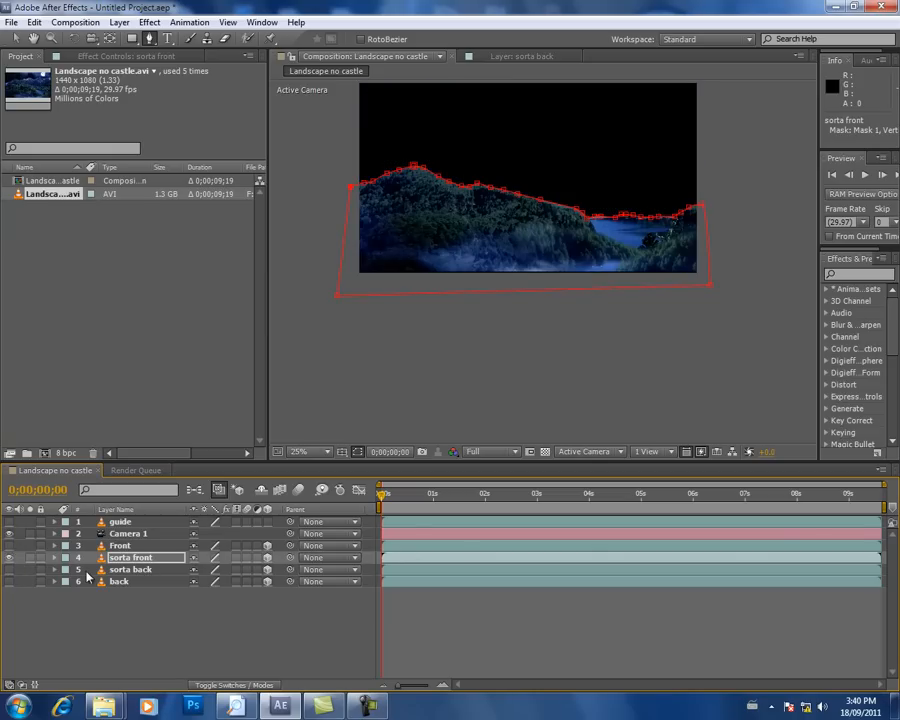
# Step: Feather Mask 1 on the sorta front layer by 16 pixels and collapse the layer's properties
pyautogui.click(55, 558)
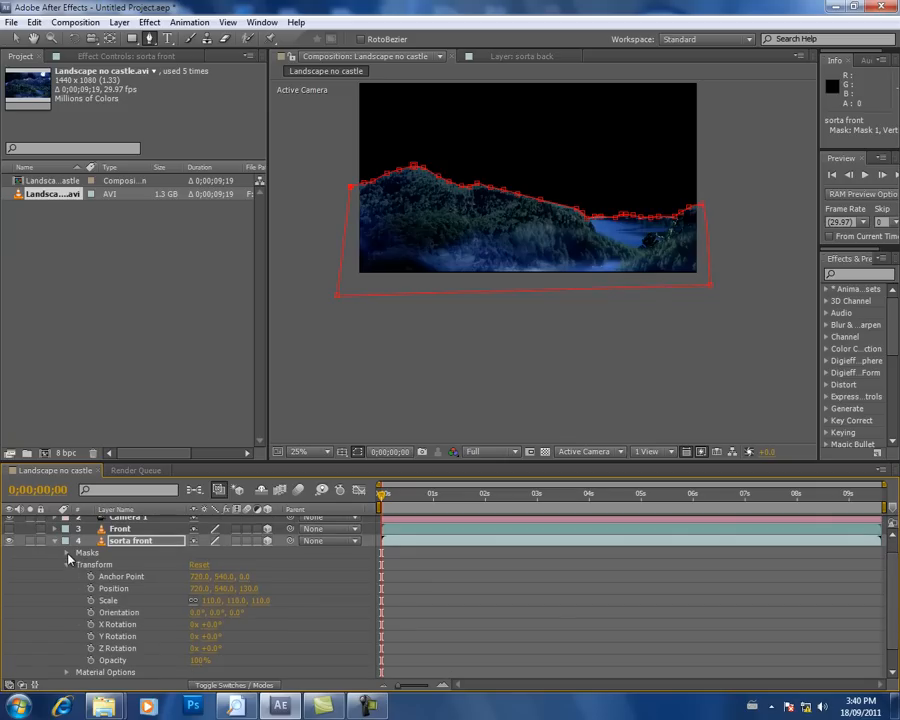
pyautogui.click(66, 553)
pyautogui.click(79, 565)
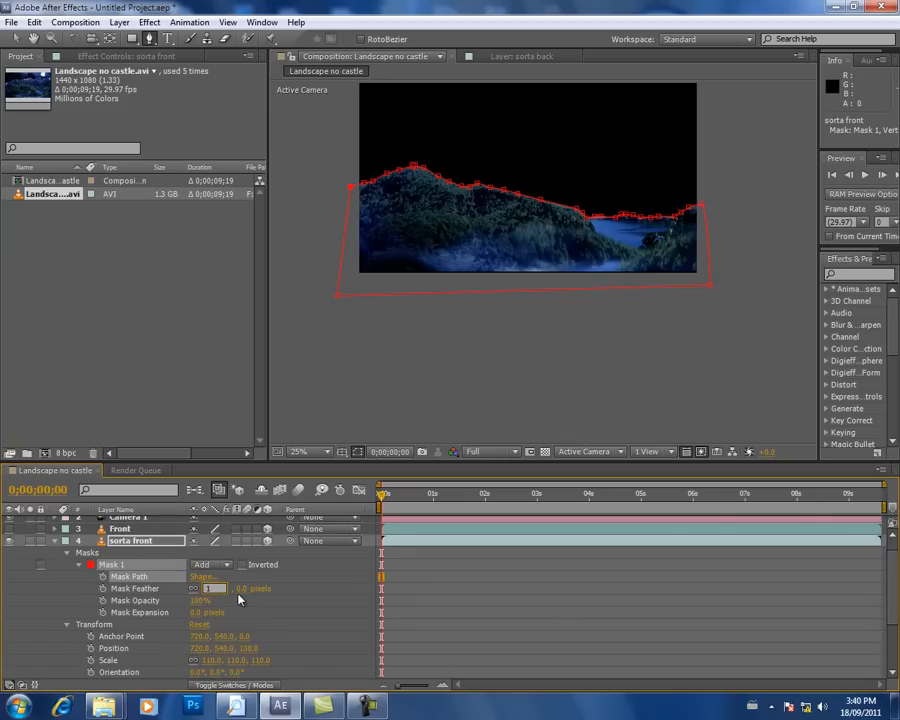
pyautogui.click(318, 581)
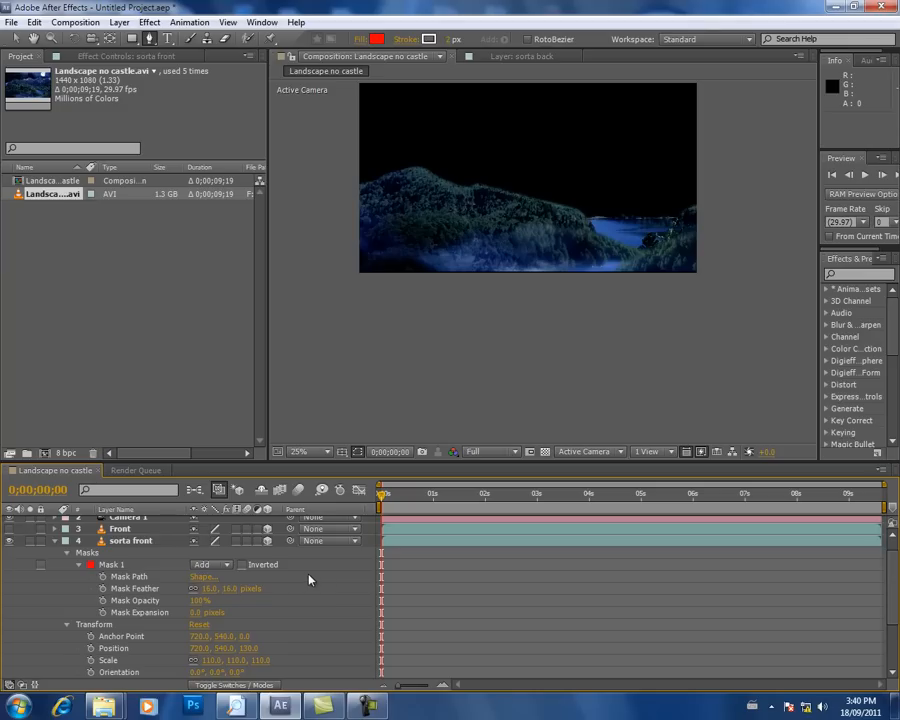
pyautogui.click(208, 590)
pyautogui.press('Return')
pyautogui.click(310, 593)
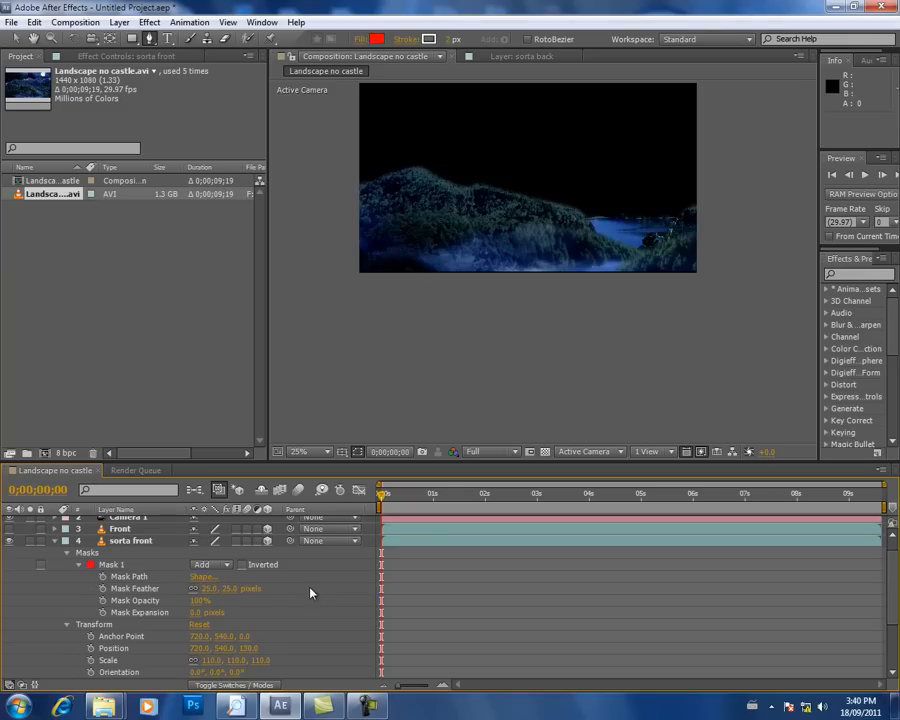
pyautogui.click(57, 543)
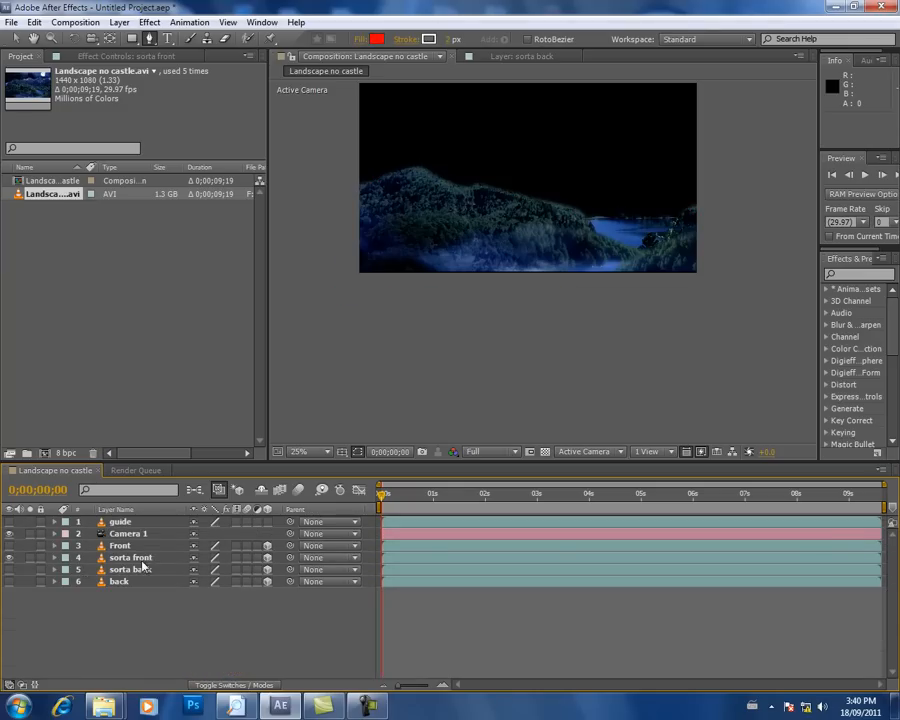
# Step: Show the sorta back layer in place of sorta front, undoing any accidentally created shape layer
pyautogui.click(10, 569)
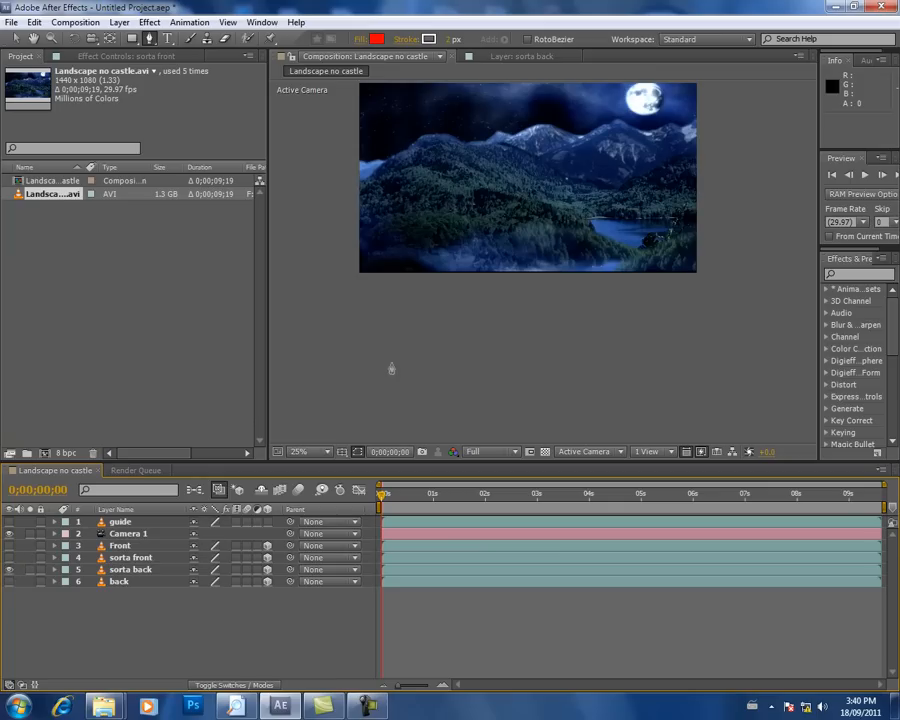
pyautogui.press('h')
pyautogui.moveTo(480, 219); pyautogui.dragTo(467, 332)
pyautogui.press('g')
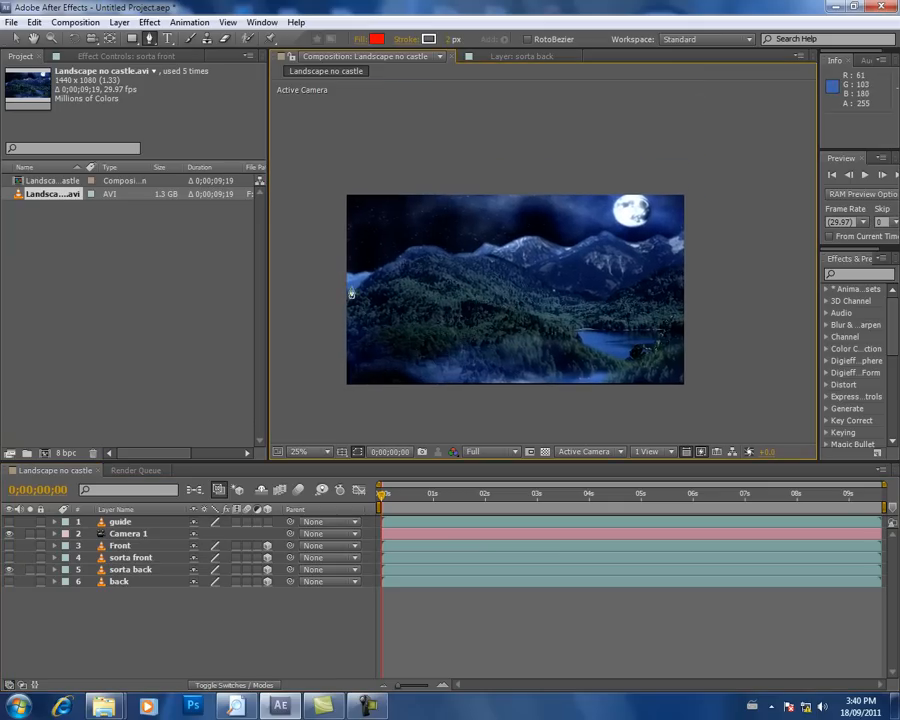
pyautogui.scroll(2, 395, 297)
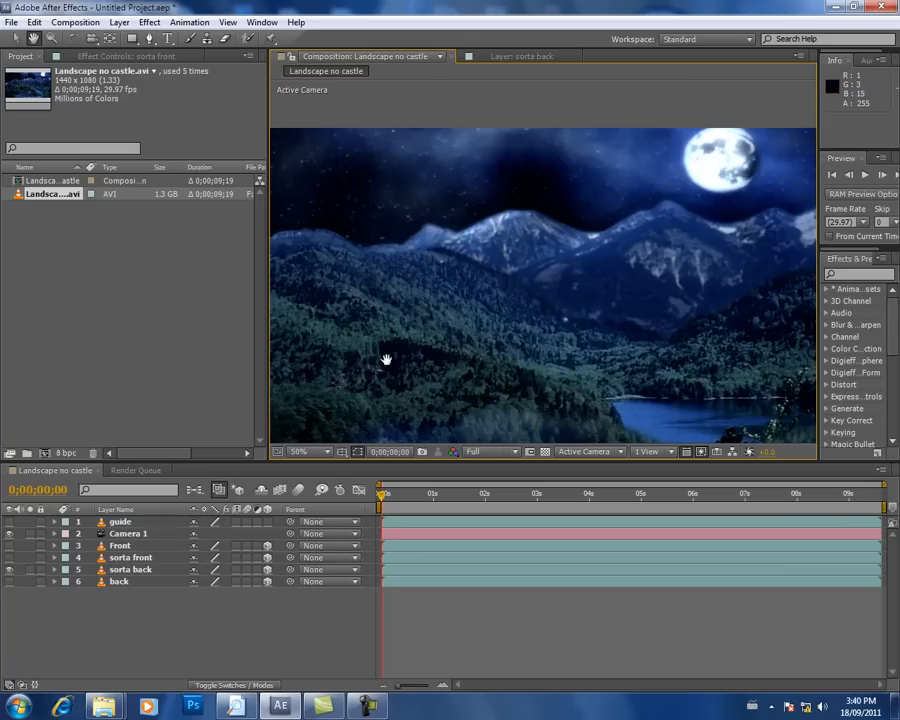
pyautogui.moveTo(388, 358); pyautogui.dragTo(440, 267)
pyautogui.scroll(-2, 440, 274)
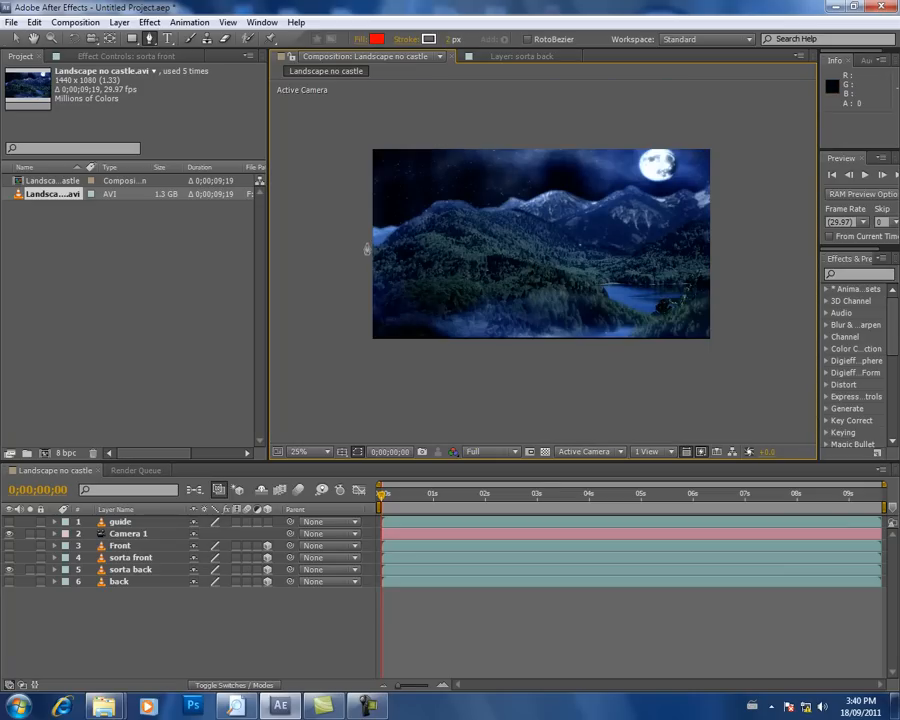
pyautogui.click(371, 248)
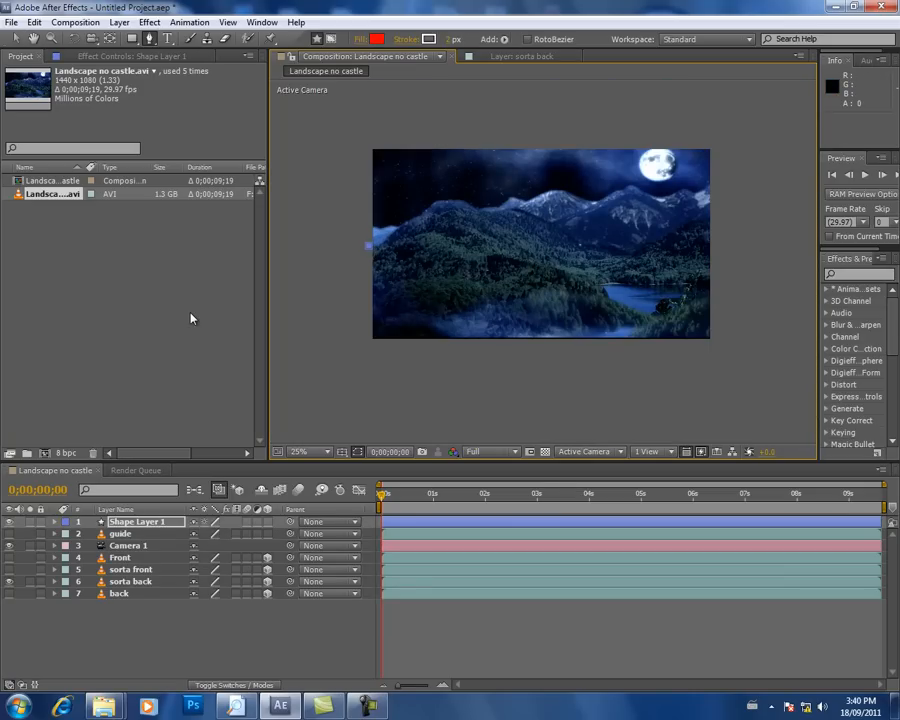
pyautogui.hotkey('ctrl', 'z')
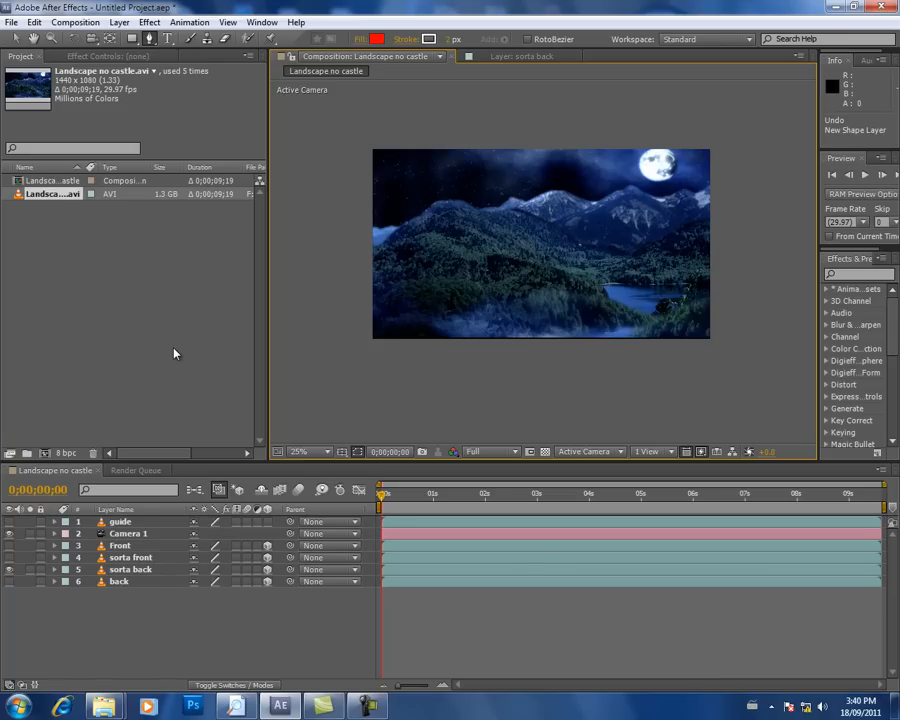
# Step: Start a mask on the sorta back layer outside the frame's left edge and trace the large hill's ridge over its peak
pyautogui.click(128, 569)
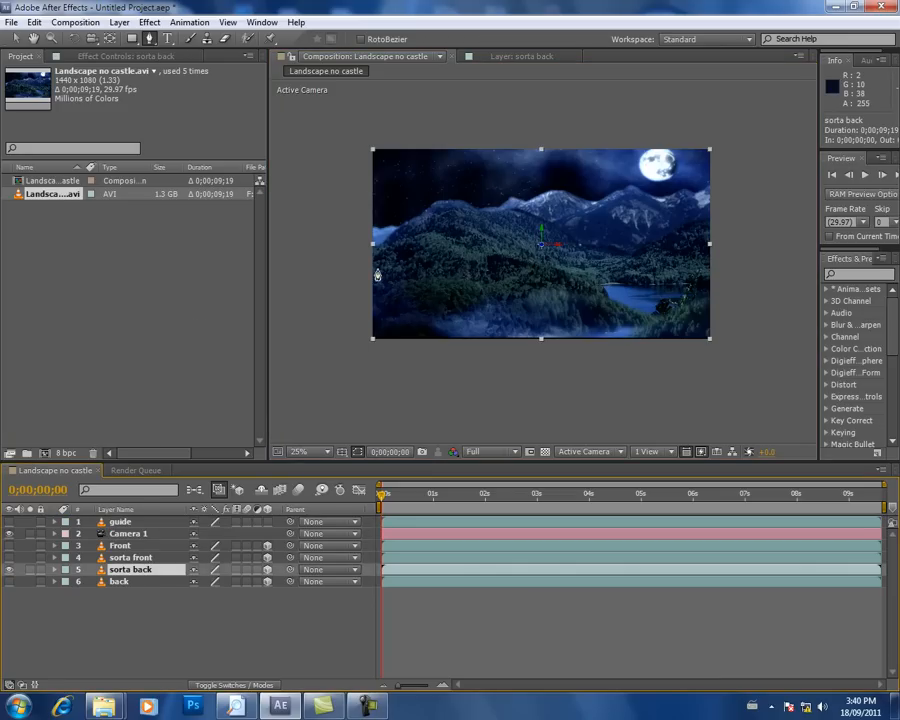
pyautogui.scroll(2, 376, 274)
pyautogui.moveTo(367, 251); pyautogui.dragTo(563, 235)
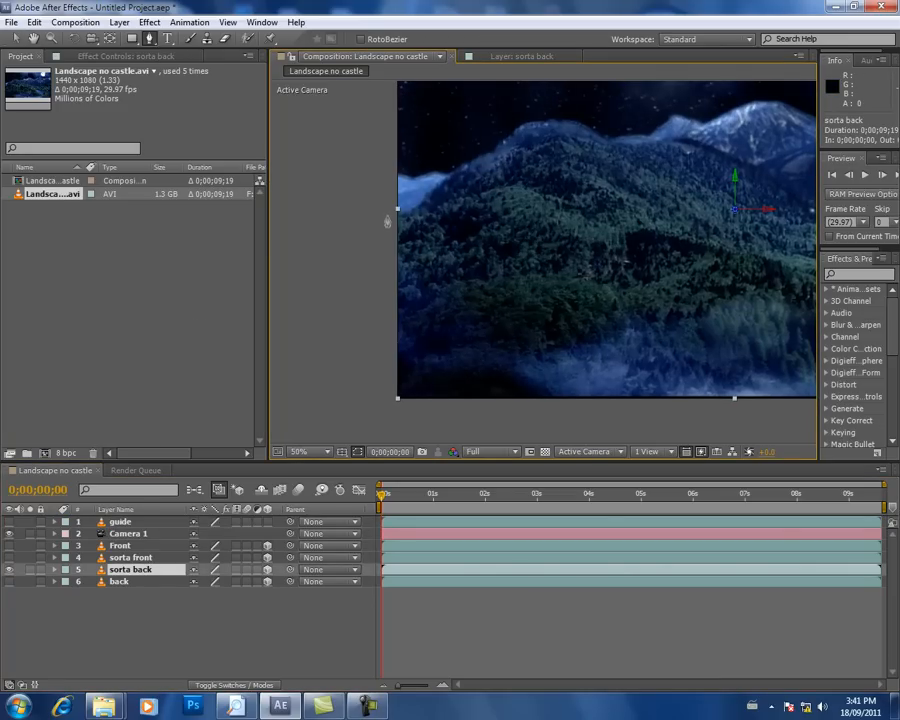
pyautogui.click(388, 212)
pyautogui.click(441, 199)
pyautogui.click(463, 188)
pyautogui.click(490, 172)
pyautogui.click(511, 156)
pyautogui.click(522, 151)
pyautogui.click(540, 147)
pyautogui.click(560, 140)
pyautogui.click(590, 143)
pyautogui.click(607, 148)
# Step: Extend the sorta back mask down the large hill's far slope and through the valley below the snowy mountains
pyautogui.press('space')
pyautogui.moveTo(658, 173); pyautogui.dragTo(529, 241)
pyautogui.click(500, 214)
pyautogui.click(523, 212)
pyautogui.click(541, 208)
pyautogui.click(598, 223)
pyautogui.click(635, 238)
pyautogui.click(660, 260)
pyautogui.press('space')
pyautogui.moveTo(689, 276); pyautogui.dragTo(536, 290)
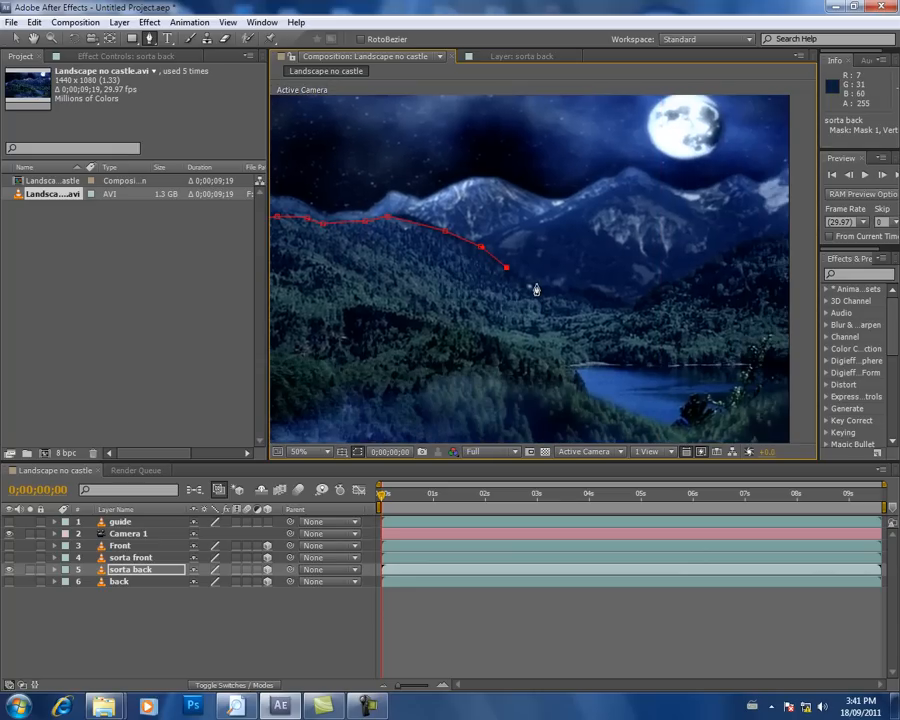
pyautogui.click(530, 284)
pyautogui.click(555, 291)
pyautogui.click(575, 291)
pyautogui.click(591, 290)
pyautogui.click(616, 301)
pyautogui.click(634, 306)
pyautogui.click(661, 291)
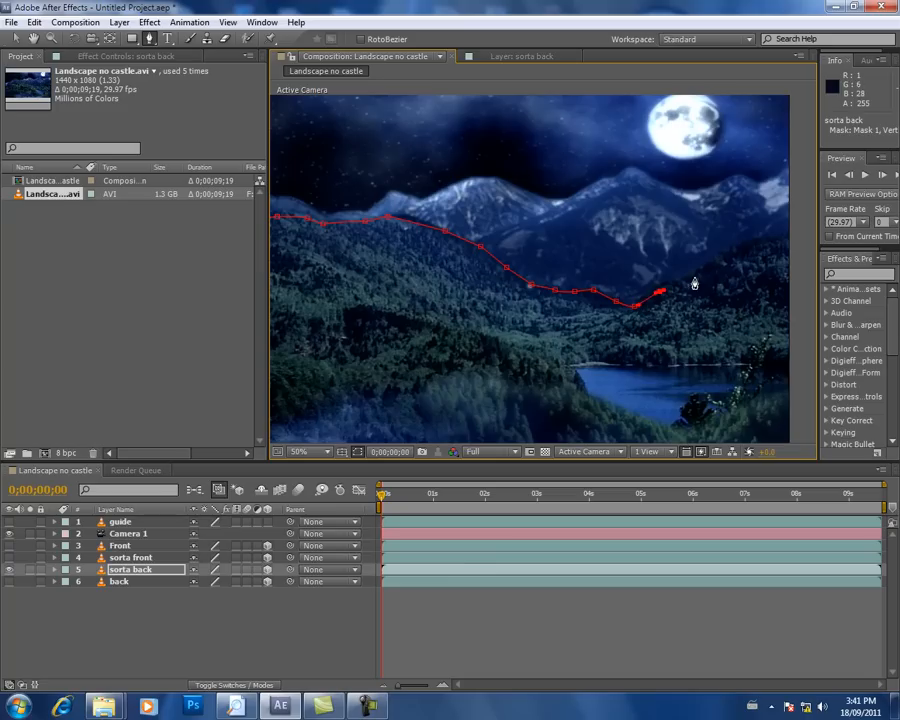
# Step: Continue the sorta back mask up the right-hand hill's ridge and past the frame's right edge
pyautogui.moveTo(693, 281); pyautogui.dragTo(566, 378)
pyautogui.click(577, 360)
pyautogui.click(610, 340)
pyautogui.click(634, 327)
pyautogui.click(651, 325)
pyautogui.click(663, 325)
pyautogui.scroll(-4, 564, 362)
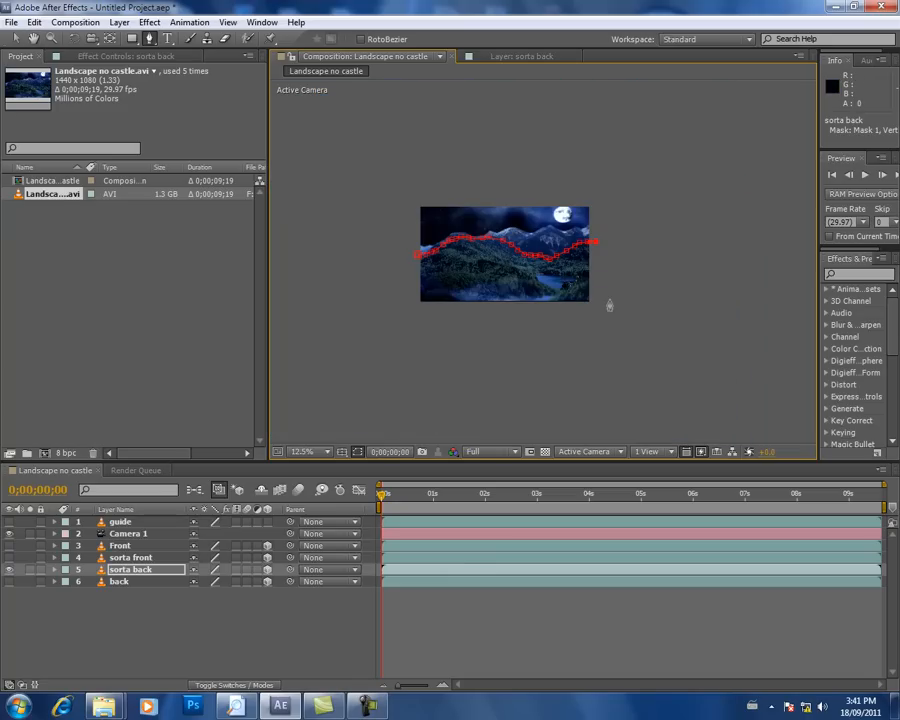
# Step: Close the sorta back mask around the area below the frame and set its Mask Feather to 25 pixels
pyautogui.click(398, 322)
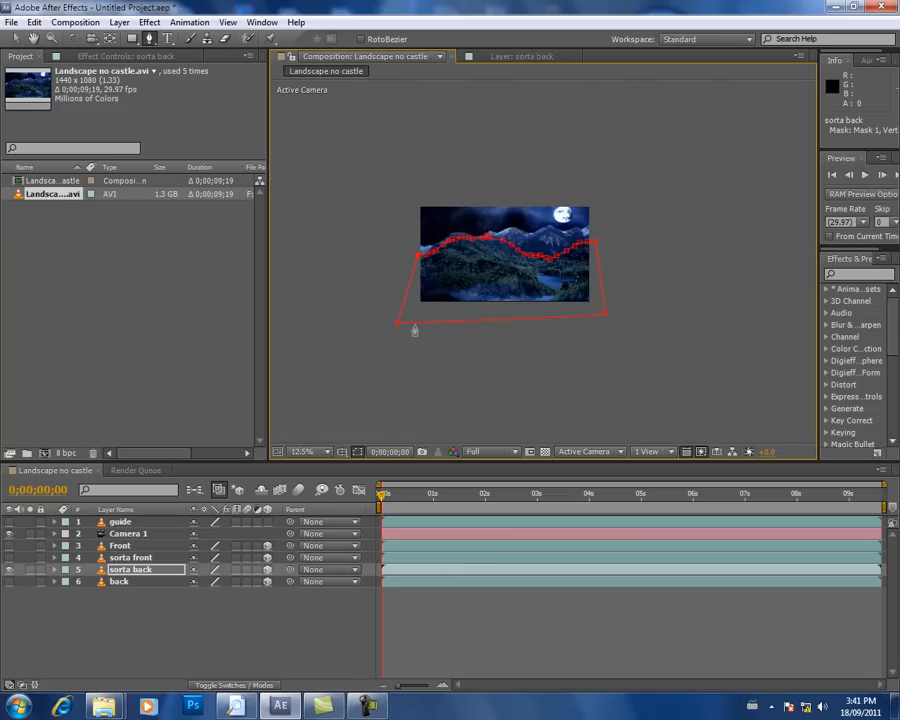
pyautogui.click(418, 254)
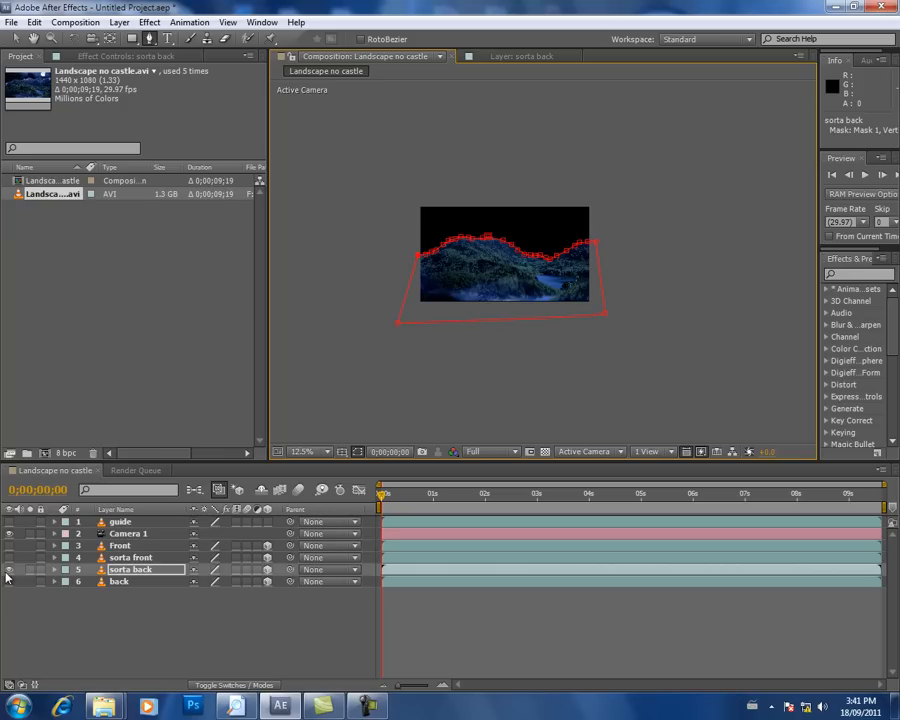
pyautogui.click(55, 570)
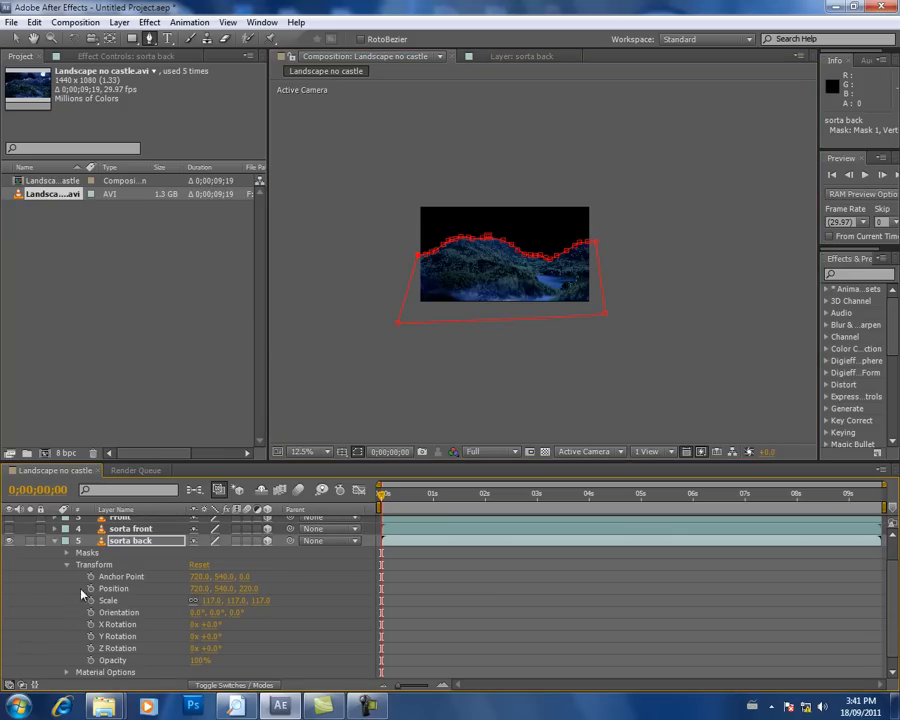
pyautogui.click(66, 553)
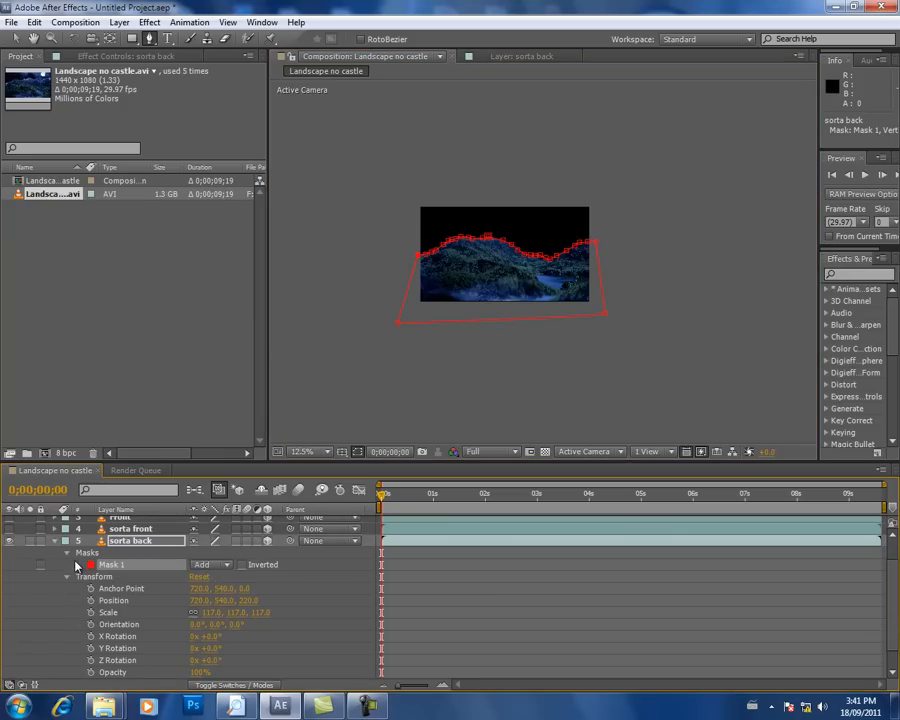
pyautogui.click(79, 565)
pyautogui.click(206, 588)
pyautogui.write('25')
pyautogui.press('Return')
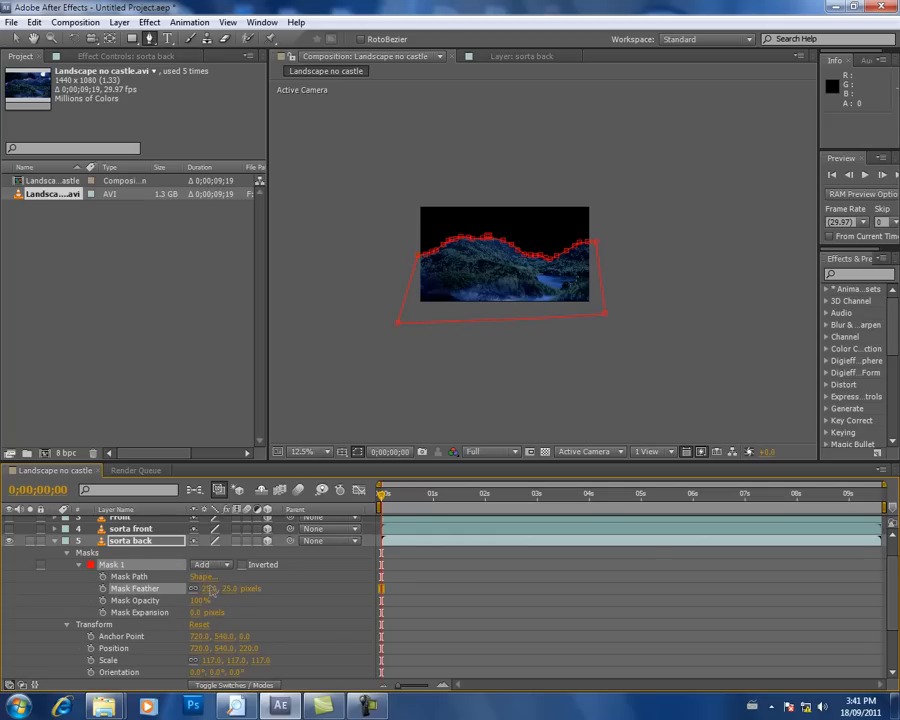
pyautogui.click(54, 540)
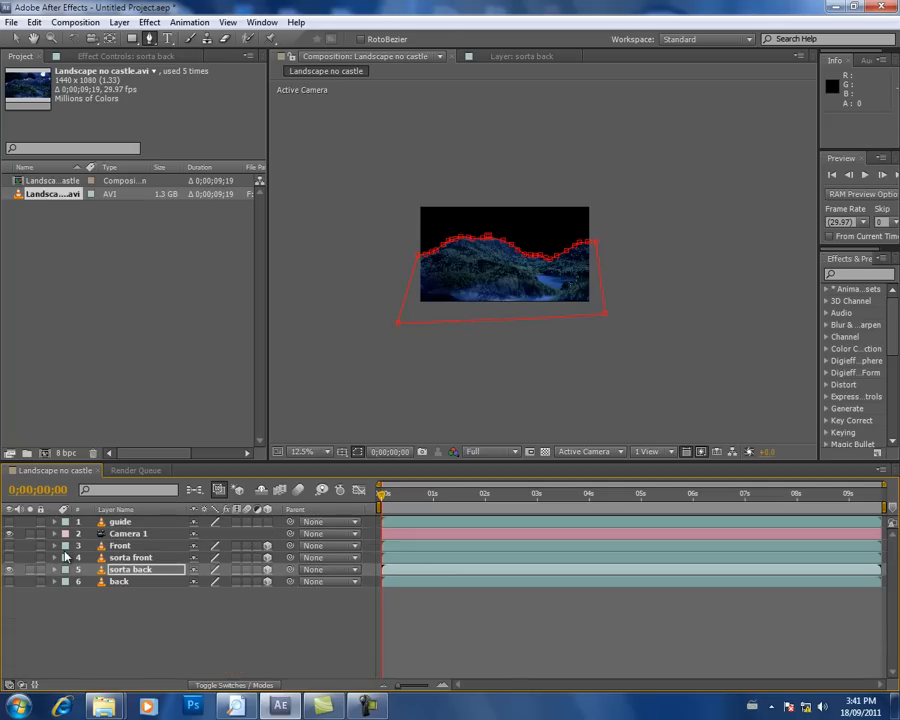
# Step: Hide the sorta back layer and show the back layer instead
pyautogui.click(9, 569)
pyautogui.click(9, 581)
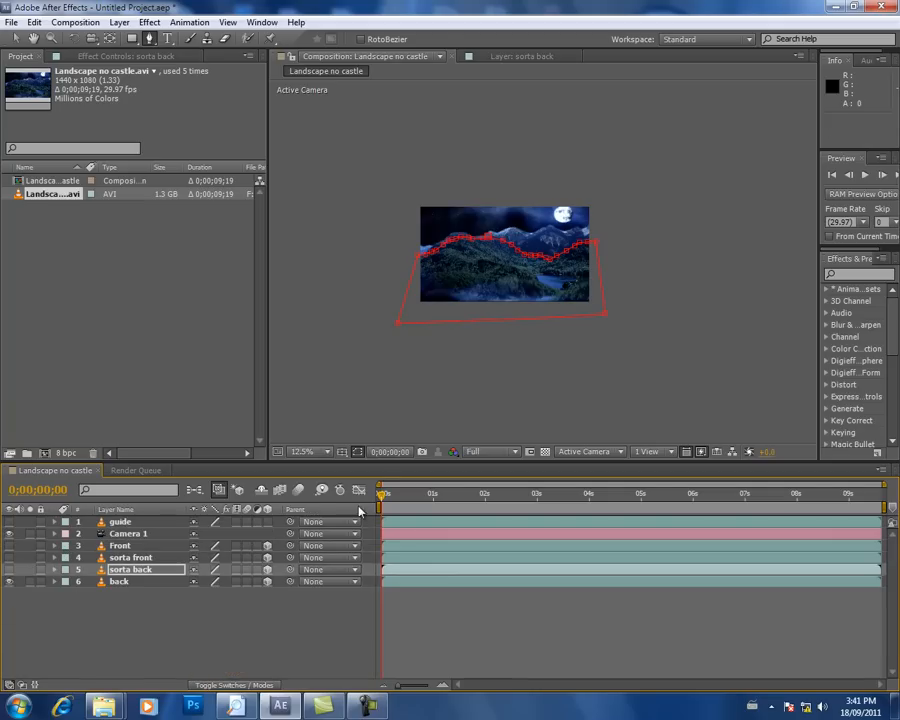
pyautogui.press('.')
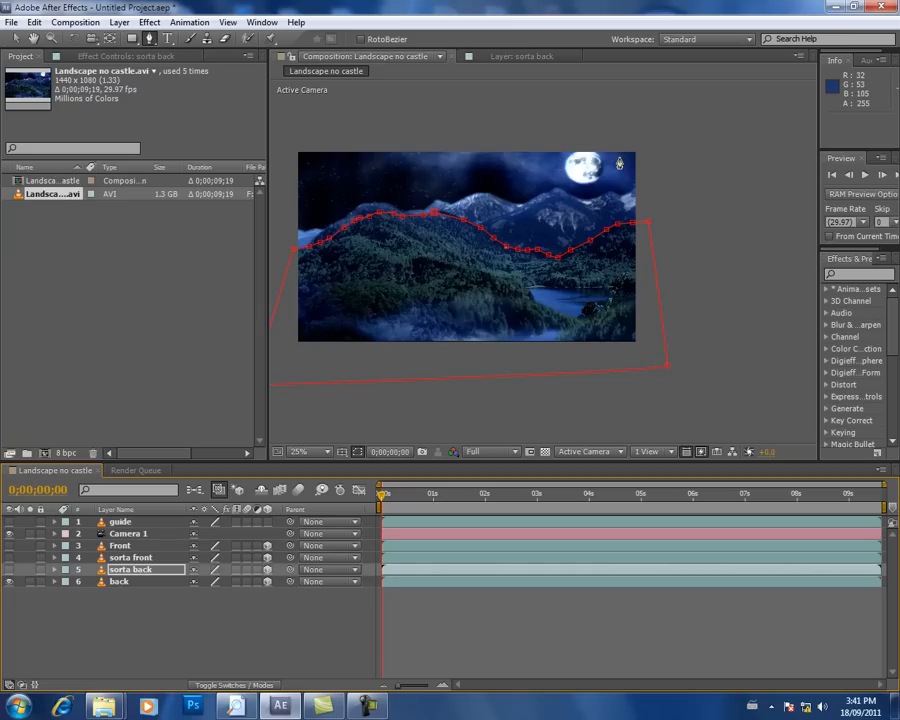
# Step: Duplicate the back layer and rename the lower of the two layers moon
pyautogui.click(118, 582)
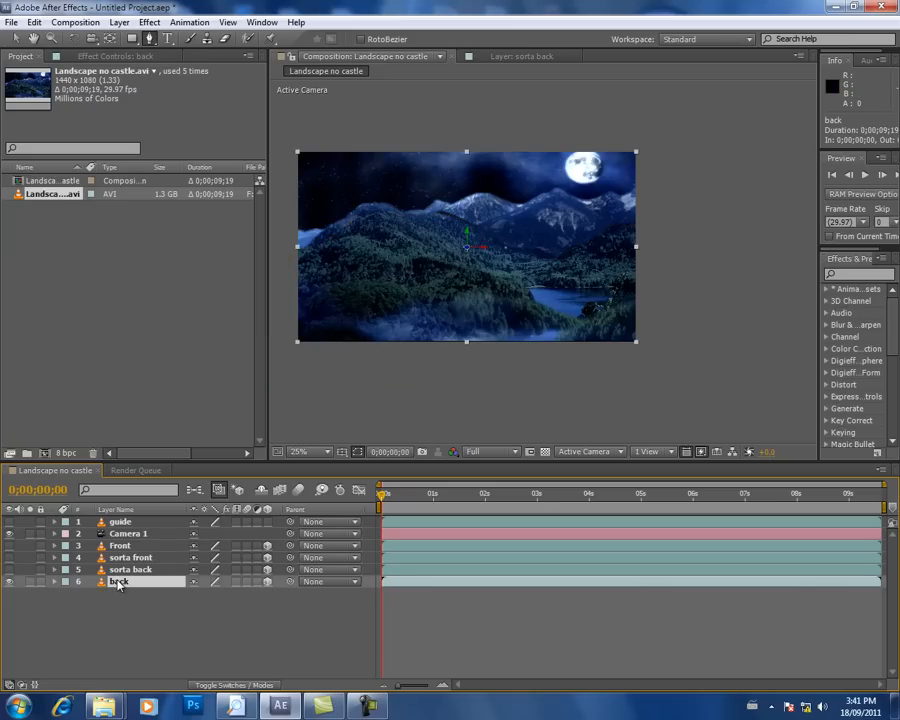
pyautogui.hotkey('ctrl', 'd')
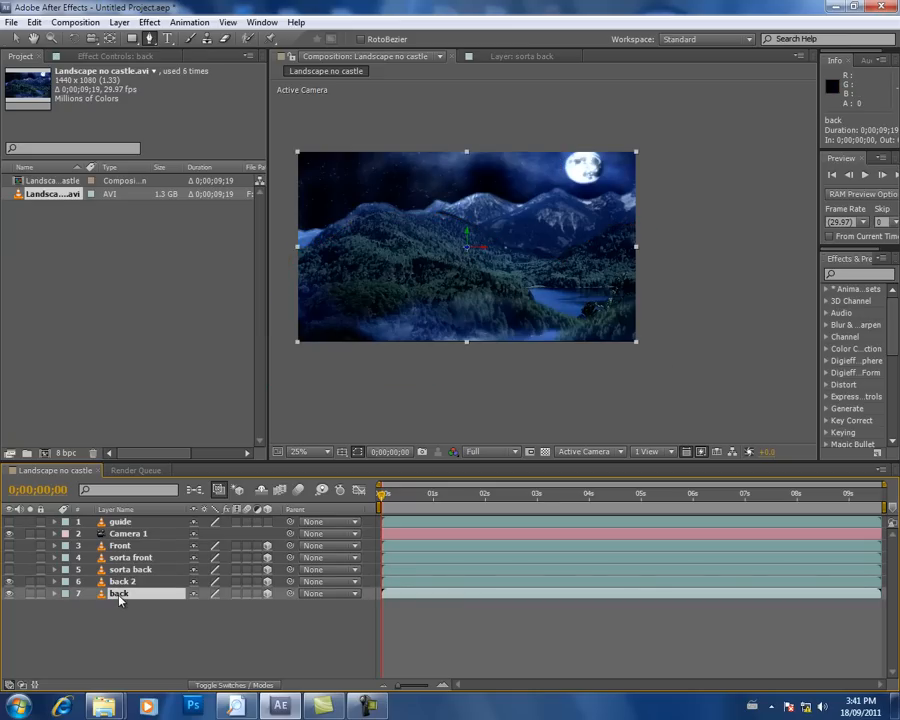
pyautogui.write('moon')
pyautogui.press('Return')
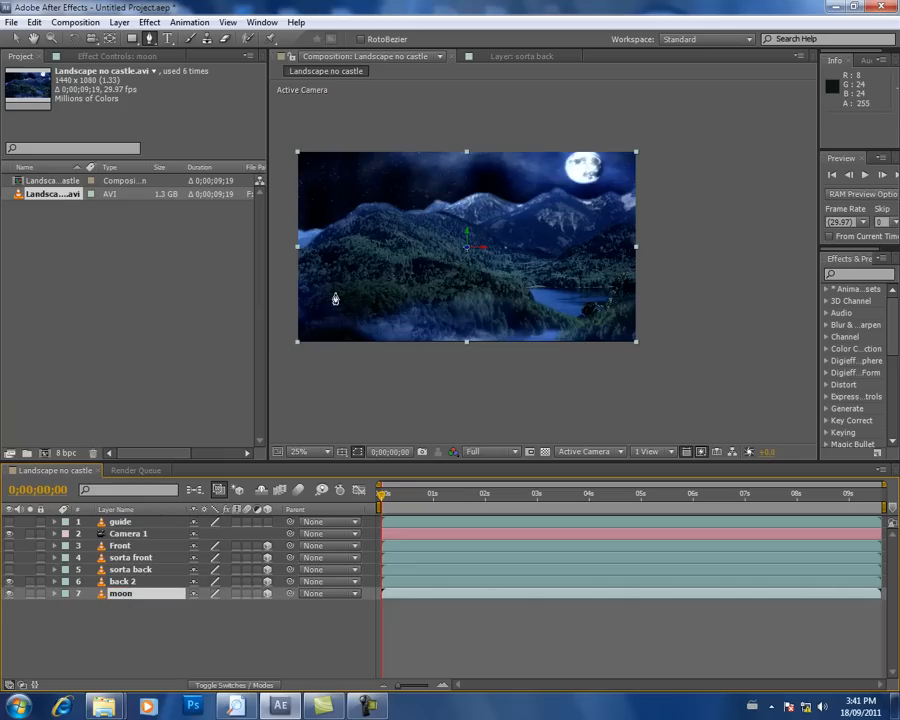
# Step: Try starting a mask on the back 2 layer just outside the frame's left edge
pyautogui.click(117, 583)
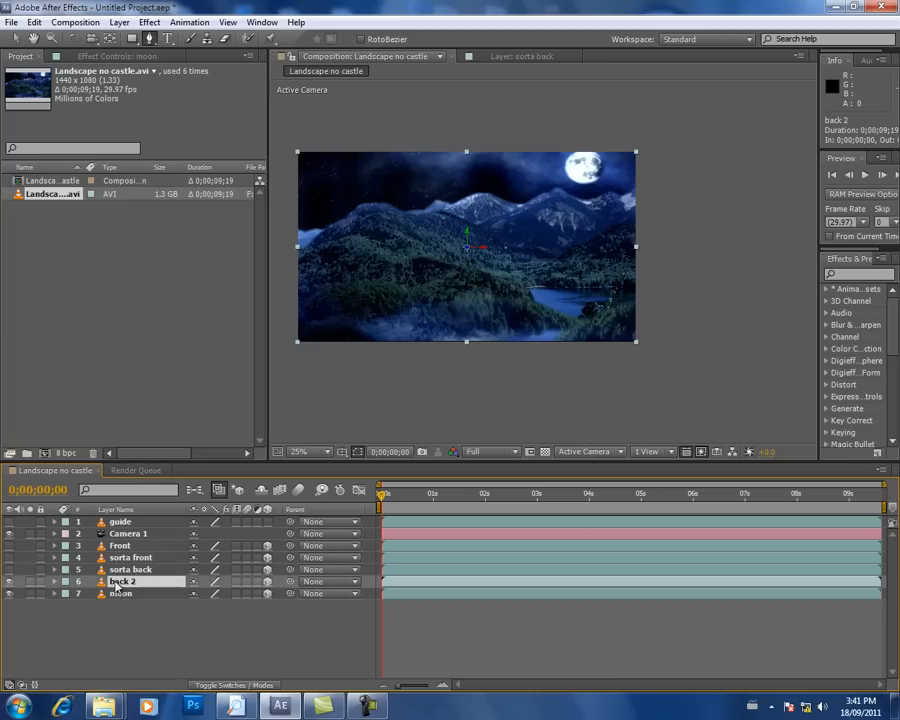
pyautogui.press('space')
pyautogui.moveTo(377, 239); pyautogui.dragTo(435, 233)
pyautogui.scroll(2, 436, 237)
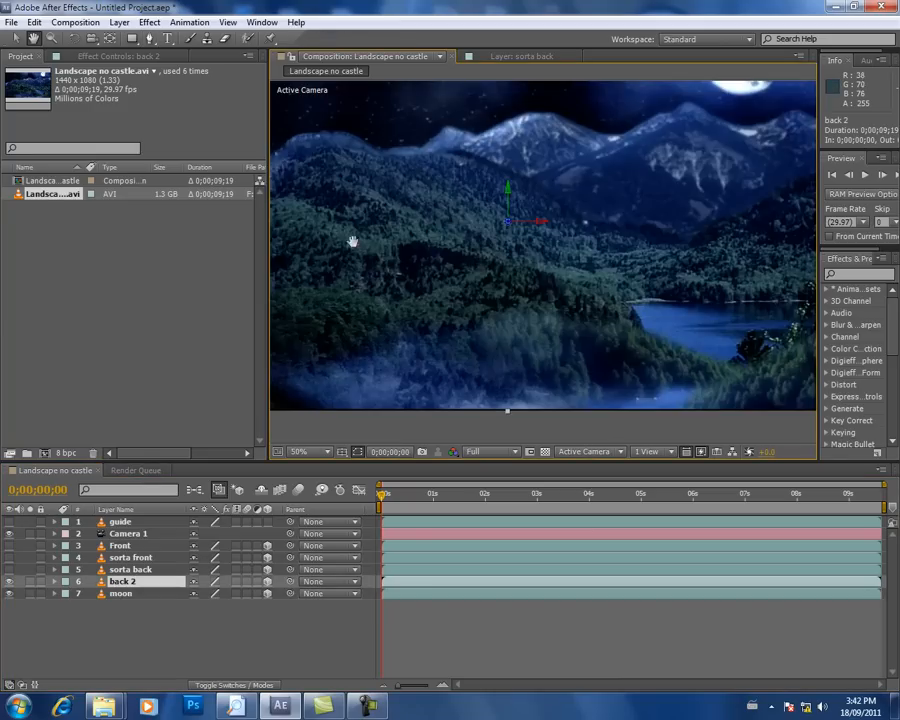
pyautogui.moveTo(351, 237); pyautogui.dragTo(572, 237)
pyautogui.click(404, 182)
pyautogui.click(425, 186)
pyautogui.scroll(-2, 540, 176)
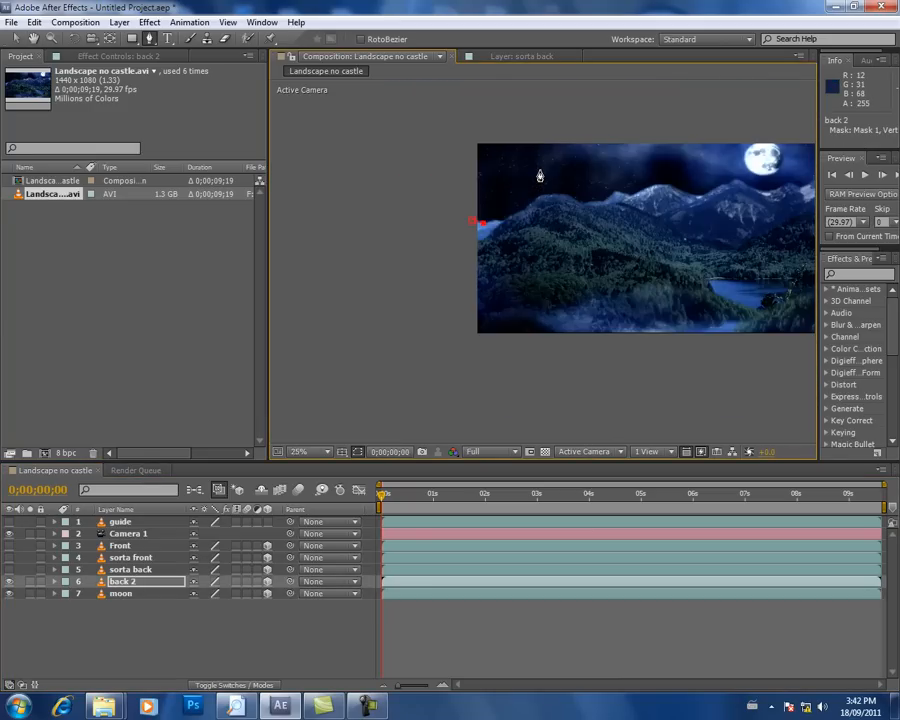
pyautogui.scroll(2, 503, 318)
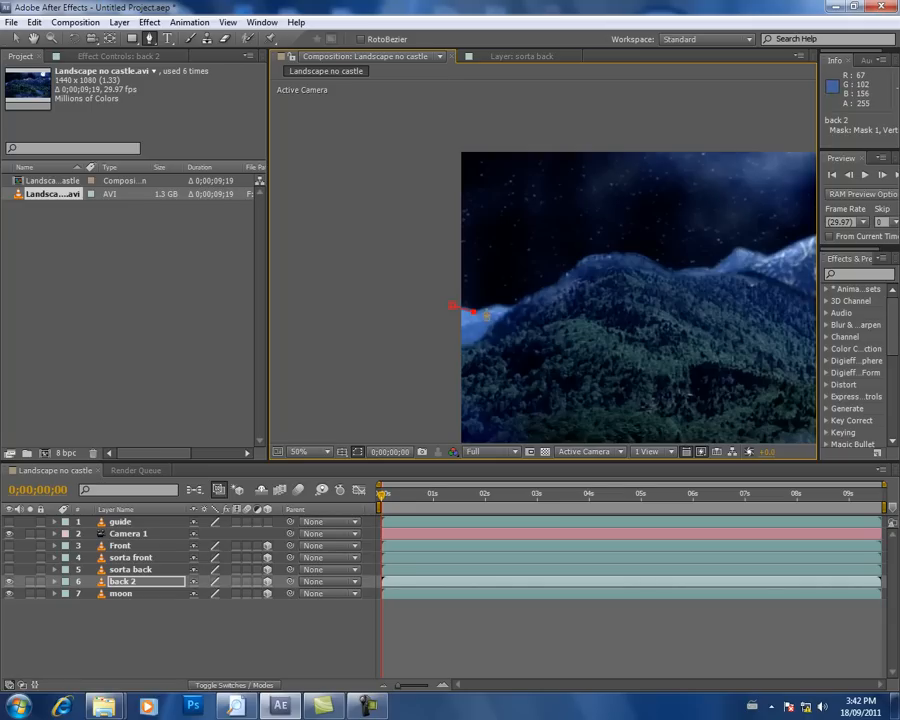
# Step: Trace the back 2 mask up the large hill's ridge and over its peak
pyautogui.click(509, 303)
pyautogui.click(523, 299)
pyautogui.click(565, 276)
pyautogui.click(583, 260)
pyautogui.click(602, 254)
pyautogui.click(619, 253)
pyautogui.click(635, 253)
pyautogui.click(653, 262)
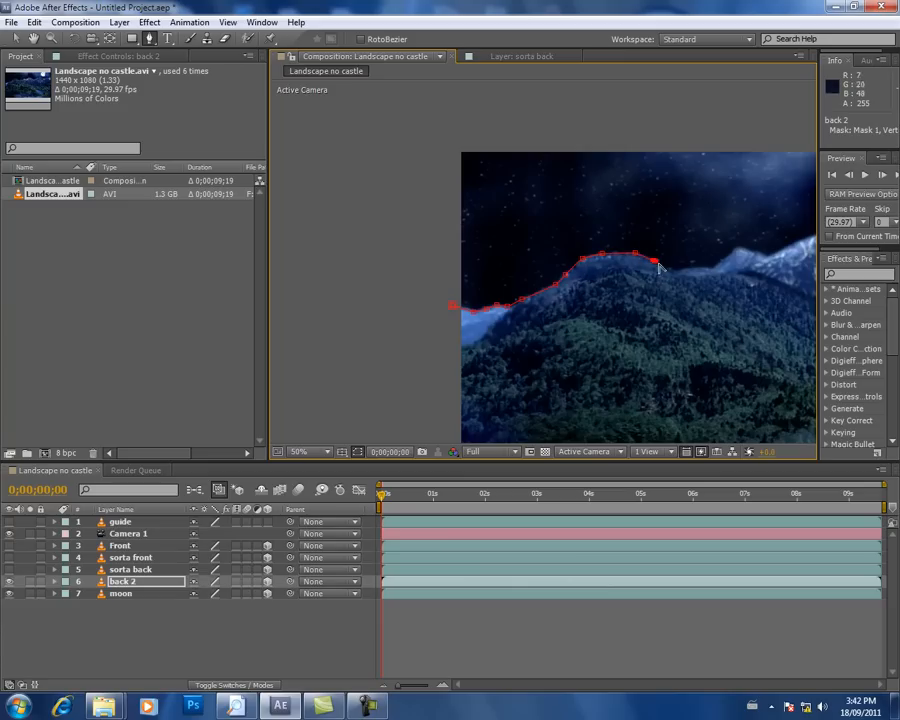
# Step: Extend the back 2 mask along the snowy mountains' skyline to the ridge beneath the moon
pyautogui.moveTo(653, 265); pyautogui.dragTo(483, 246)
pyautogui.click(497, 240)
pyautogui.click(511, 237)
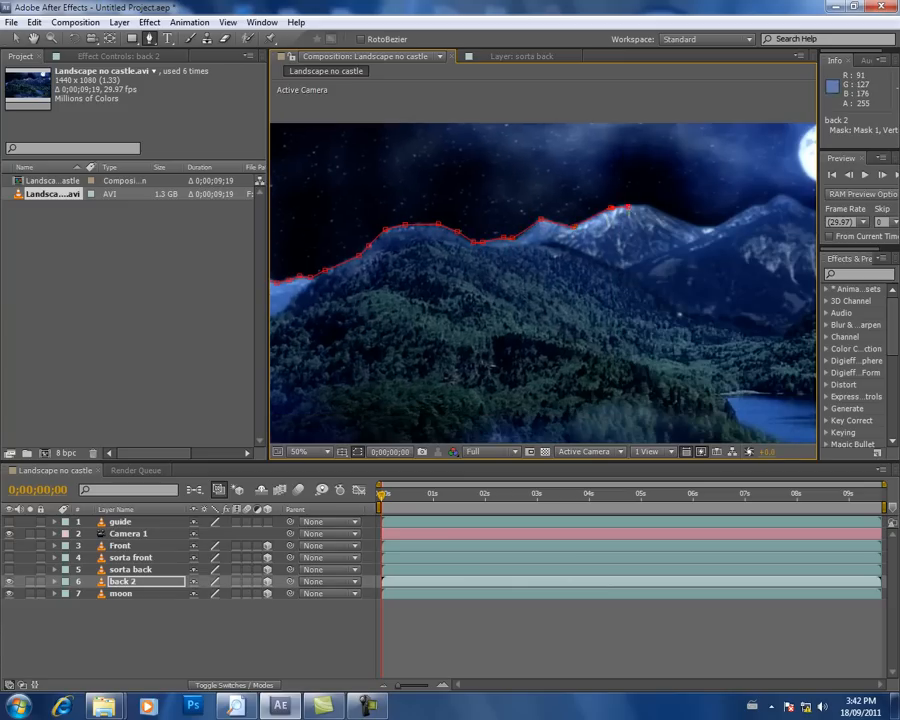
pyautogui.moveTo(675, 237); pyautogui.dragTo(497, 242)
pyautogui.click(497, 236)
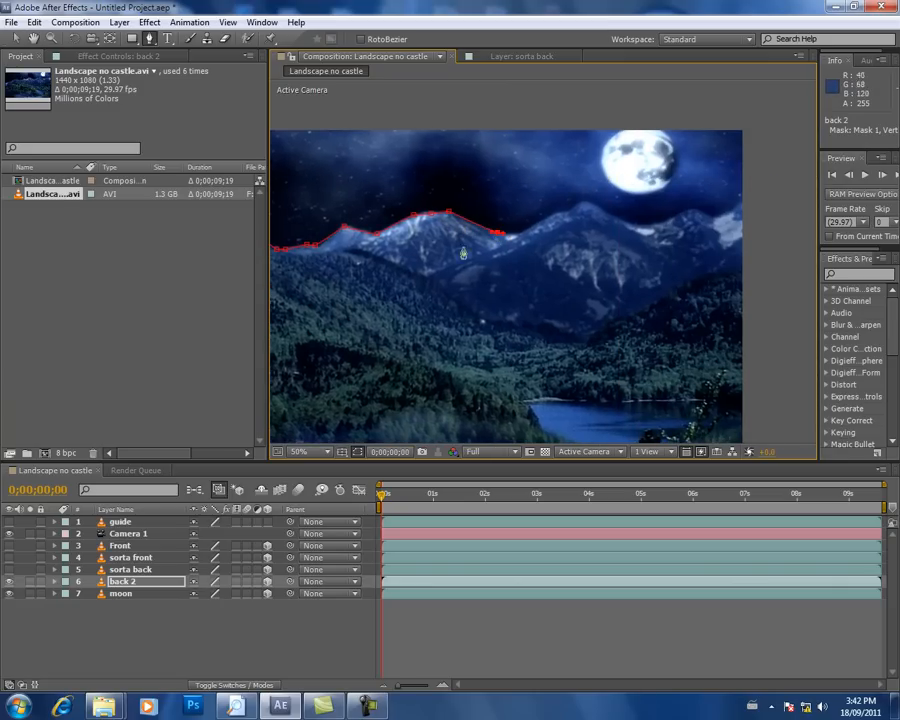
pyautogui.click(561, 212)
pyautogui.click(584, 204)
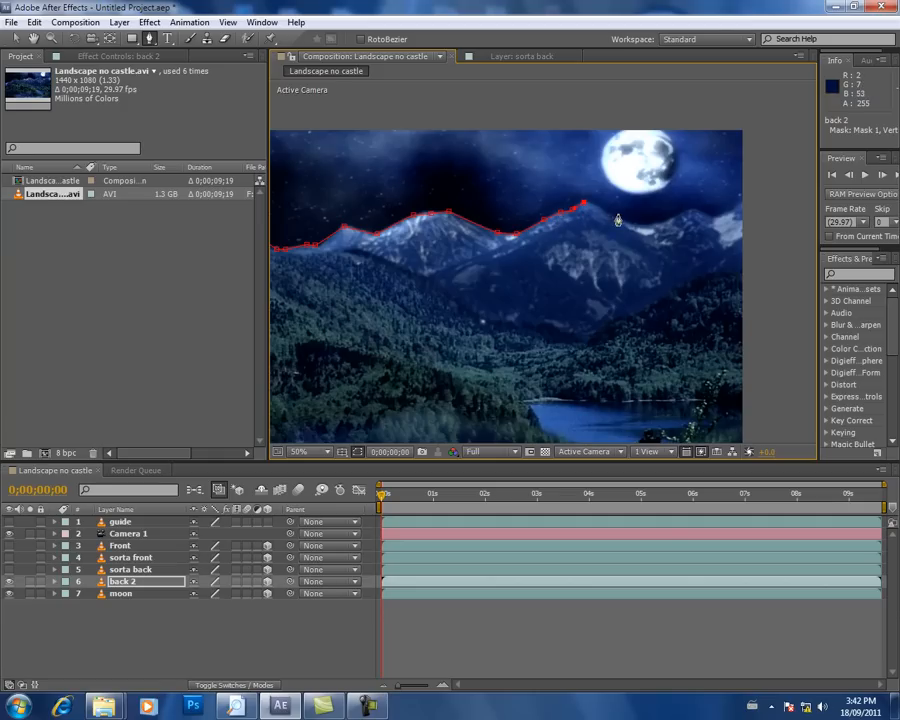
pyautogui.moveTo(660, 224); pyautogui.dragTo(418, 226)
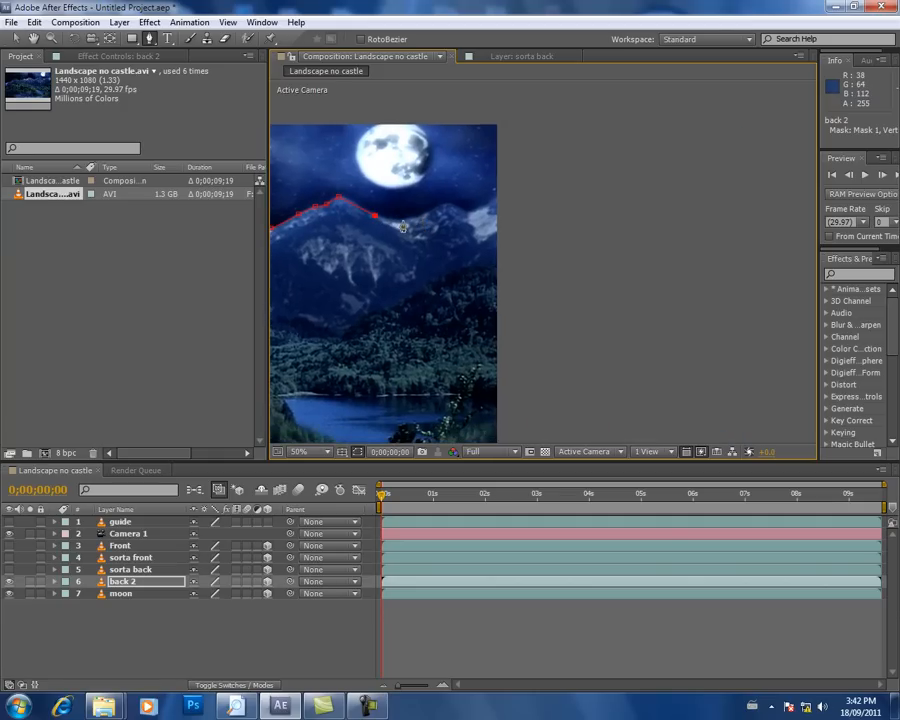
pyautogui.click(444, 204)
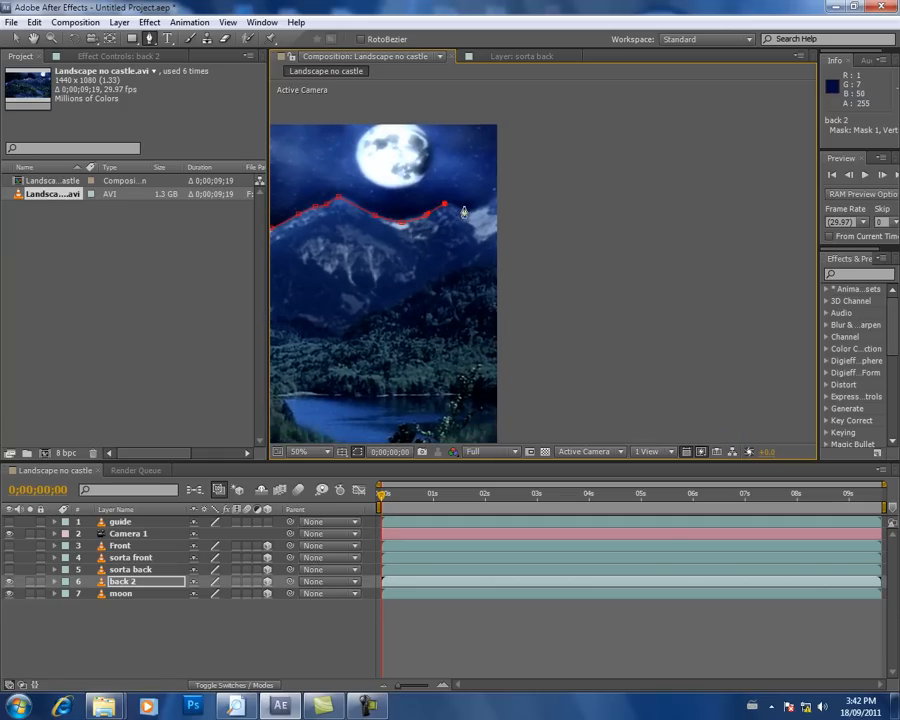
# Step: Undo the whole mask path drawn on the back 2 layer
pyautogui.scroll(-2, 418, 214)
pyautogui.moveTo(307, 283); pyautogui.dragTo(506, 233)
pyautogui.hotkey('ctrl', 'z')
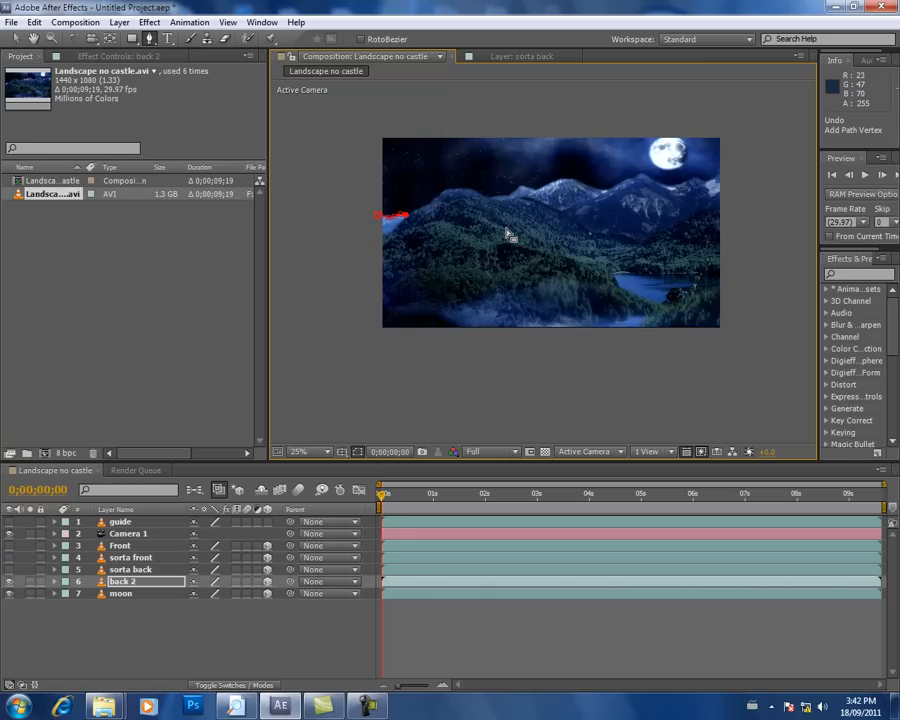
pyautogui.hotkey('ctrl', 'z')
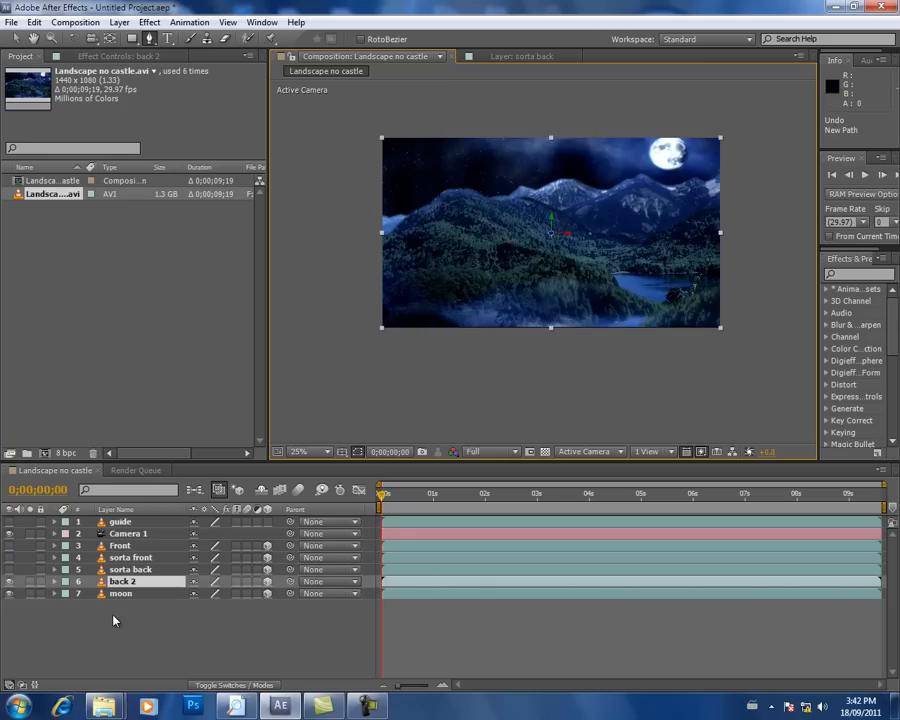
# Step: Duplicate the back 2 layer and rename the upper copy front mountains
pyautogui.click(124, 582)
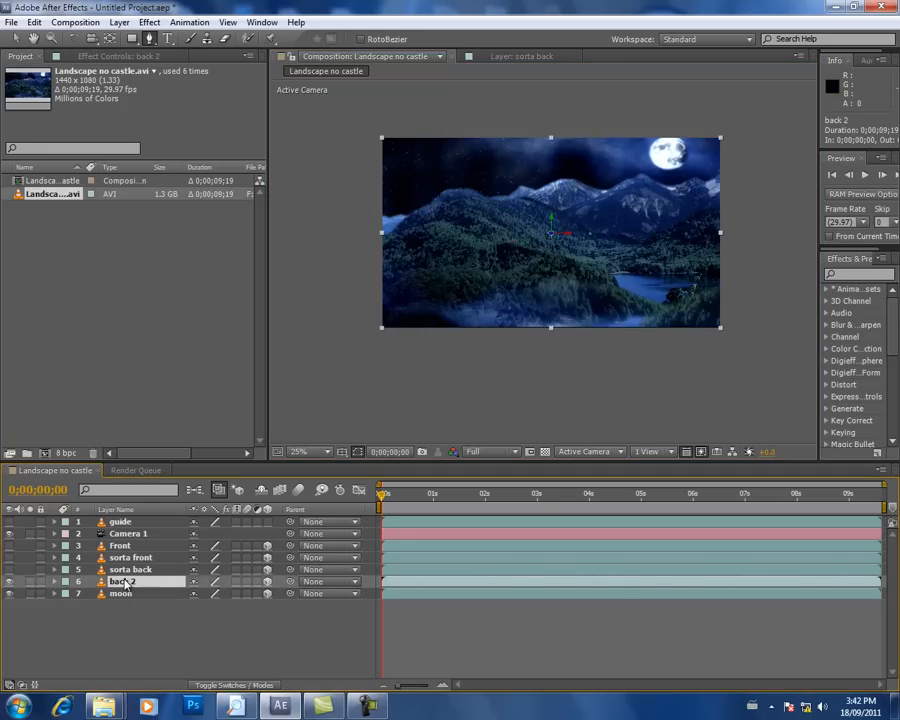
pyautogui.hotkey('ctrl', 'd')
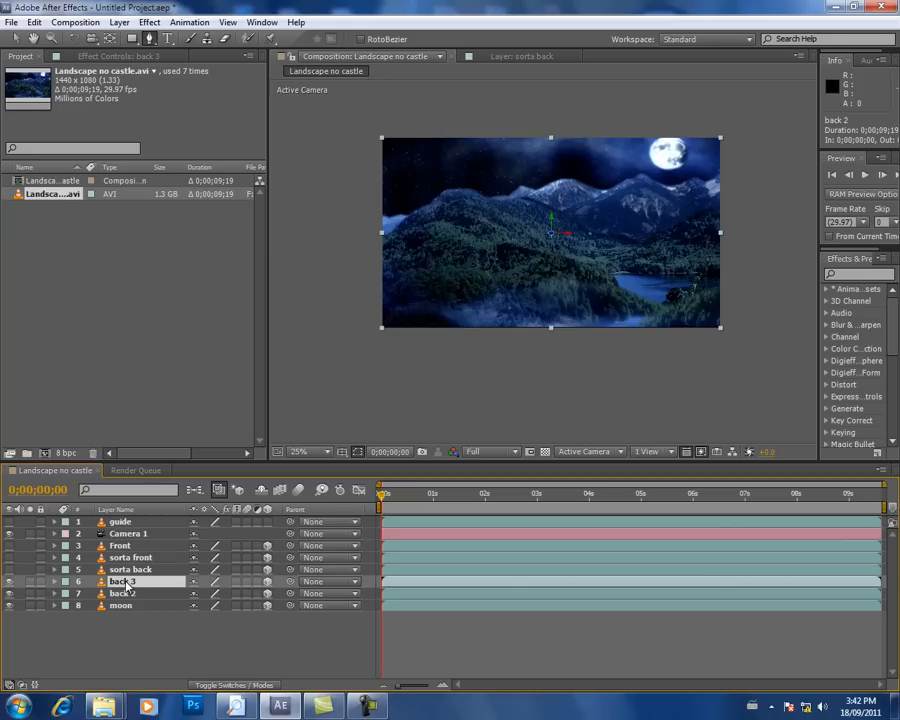
pyautogui.press('Return')
pyautogui.write('front mountains')
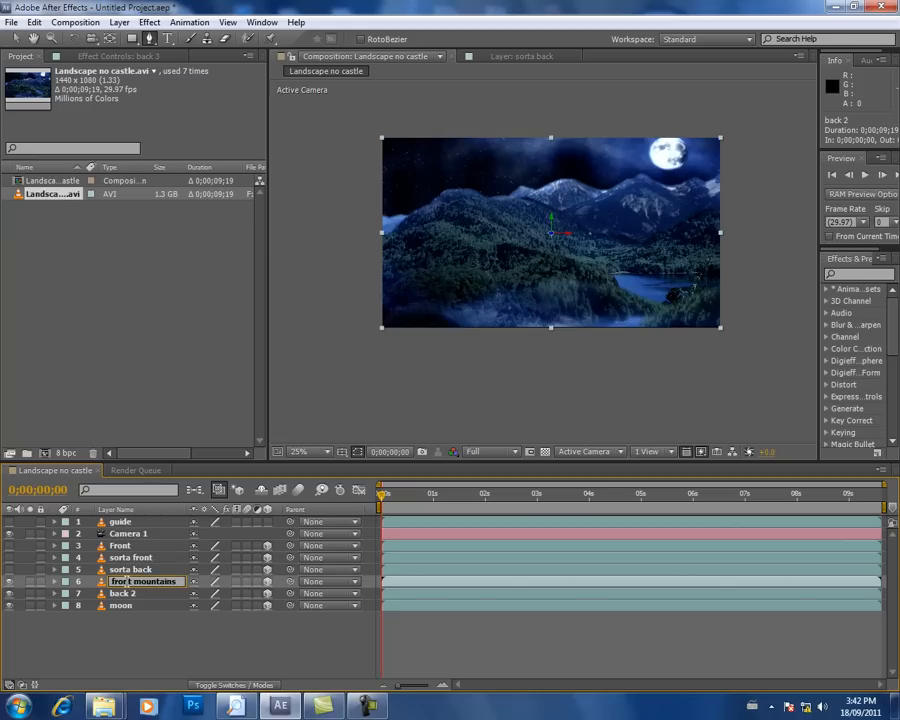
# Step: Rename the remaining back 2 layer back mountians
pyautogui.click(132, 594)
pyautogui.press('Return')
pyautogui.write('ba')
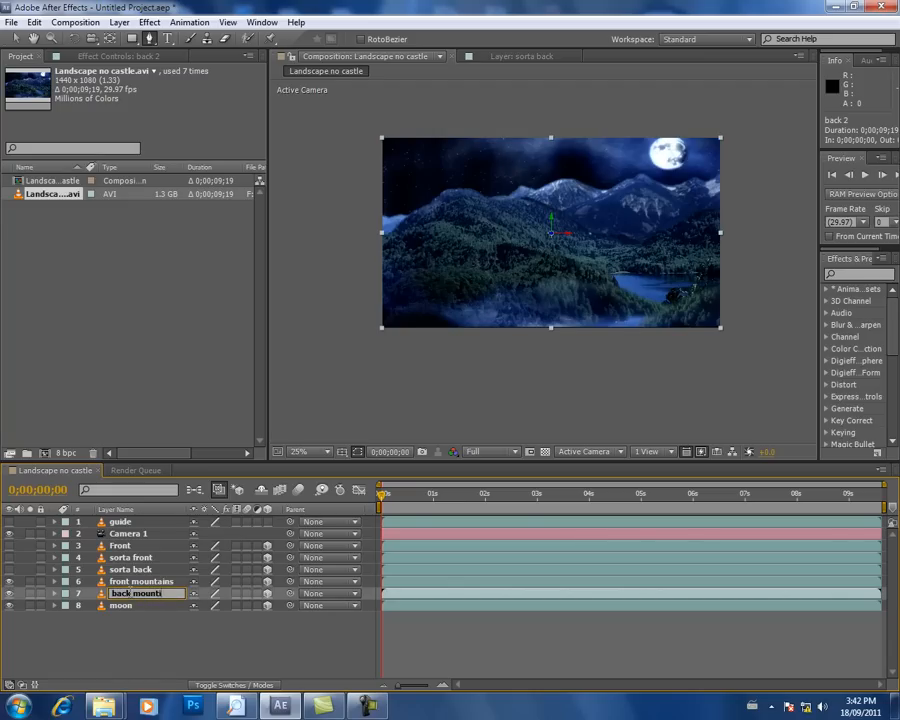
pyautogui.press('Return')
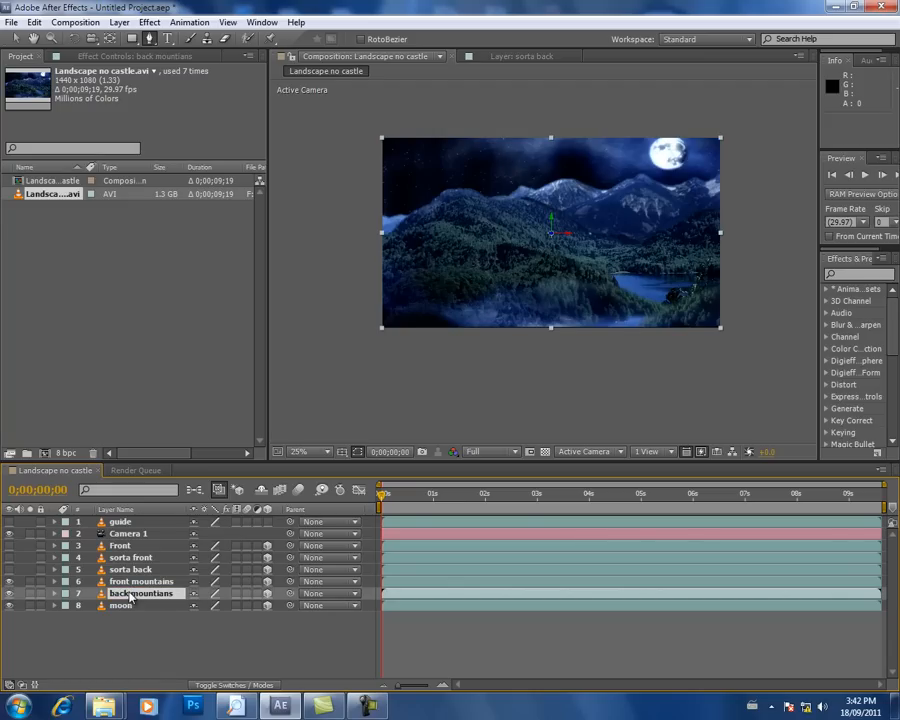
# Step: Start a mask on the front mountains layer outside the frame's left edge and trace the large hill's lower slope
pyautogui.click(162, 582)
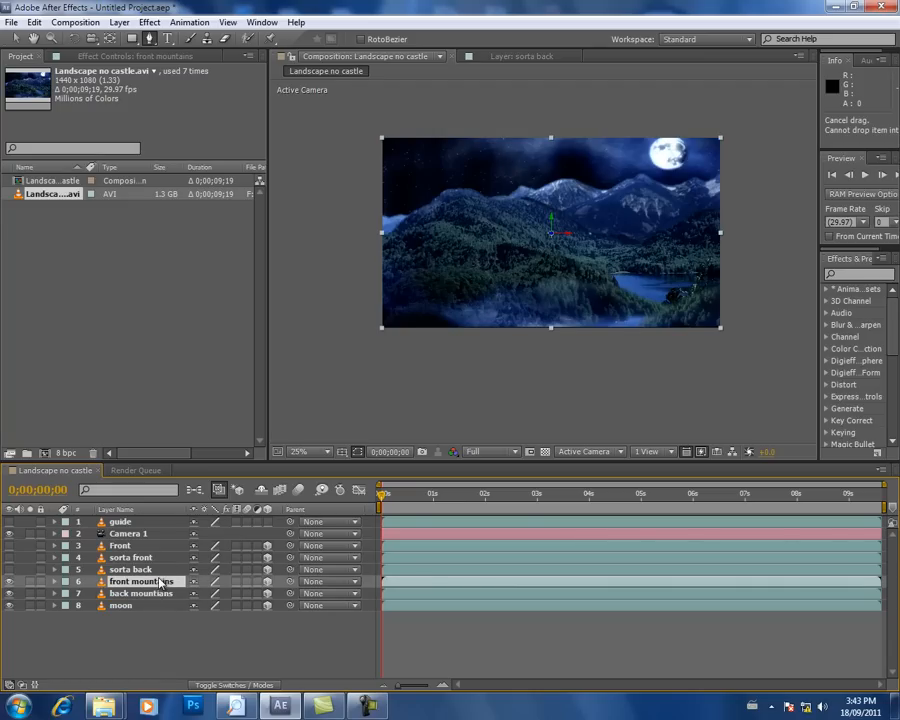
pyautogui.scroll(3, 414, 297)
pyautogui.scroll(-4, 397, 285)
pyautogui.scroll(2, 348, 230)
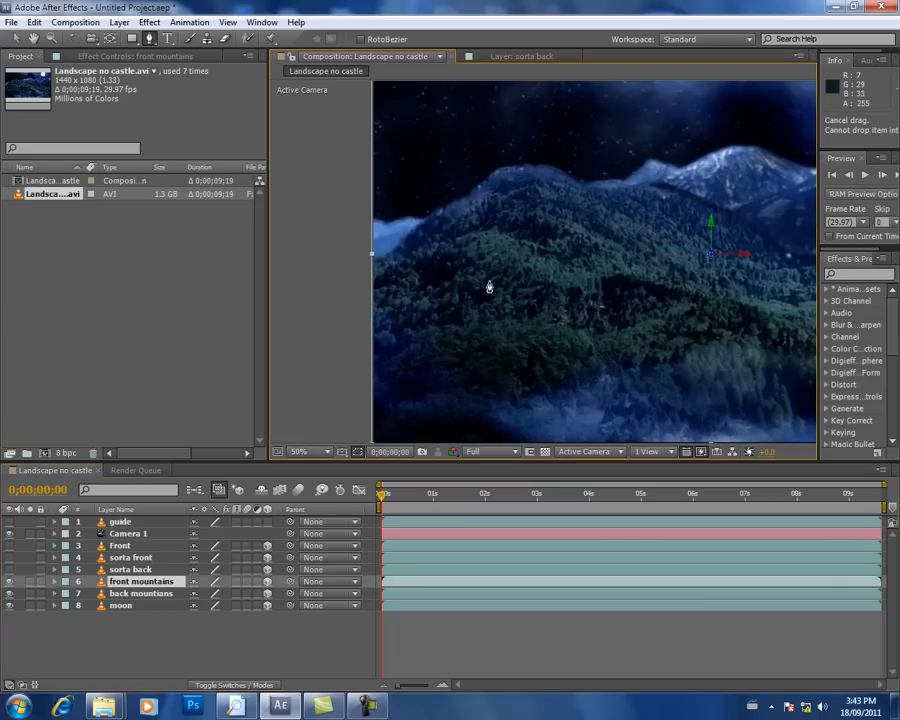
pyautogui.click(362, 257)
pyautogui.click(397, 246)
pyautogui.click(427, 217)
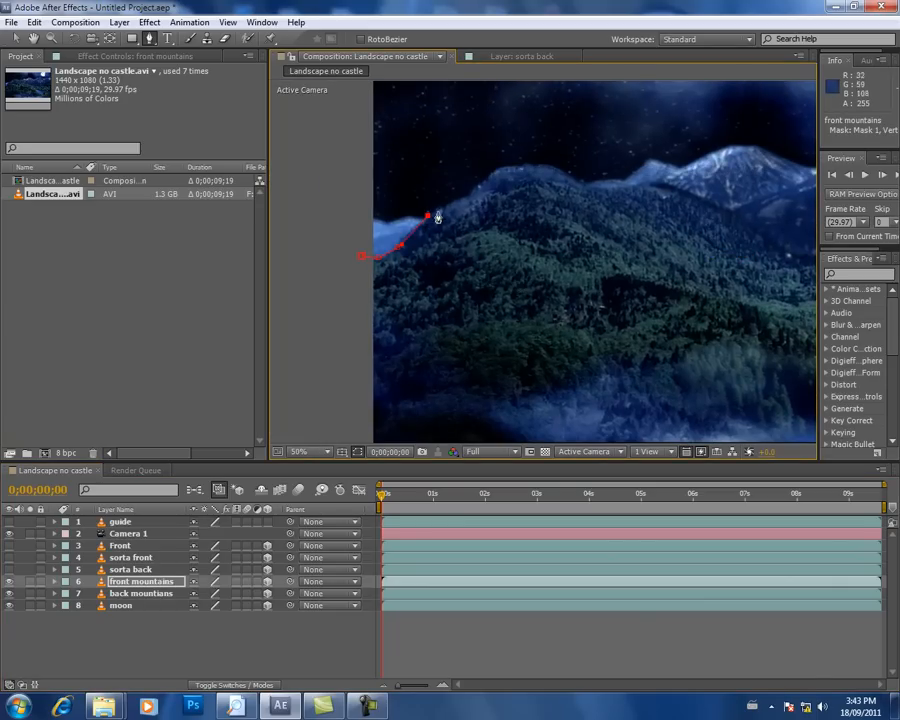
# Step: Continue the front mountains mask up the large hill's ridge and onto its rounded peak
pyautogui.click(450, 203)
pyautogui.click(472, 192)
pyautogui.click(483, 183)
pyautogui.click(497, 172)
pyautogui.click(516, 167)
pyautogui.click(527, 166)
pyautogui.click(538, 166)
pyautogui.press('space')
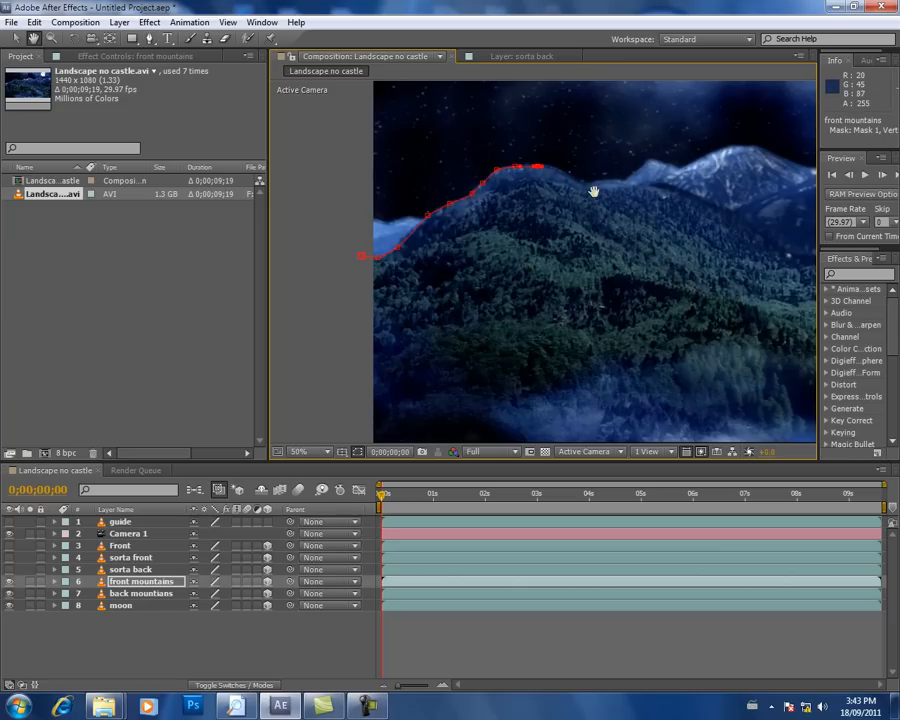
# Step: Extend the front mountains mask down the large hill's far side to the base of the first snowy mountain
pyautogui.moveTo(593, 190); pyautogui.dragTo(534, 201)
pyautogui.click(496, 178)
pyautogui.click(516, 191)
pyautogui.click(537, 192)
pyautogui.click(558, 190)
pyautogui.click(573, 190)
pyautogui.click(588, 189)
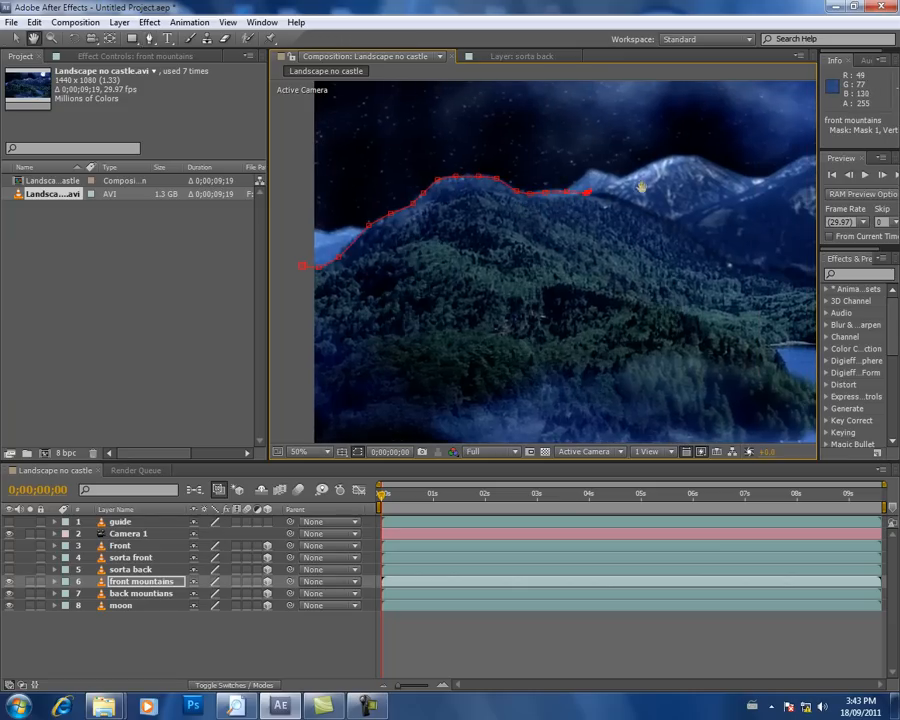
# Step: Run the front mountains mask below the first snowy mountain down to the foot of the nearer mountain
pyautogui.moveTo(609, 189); pyautogui.dragTo(515, 233)
pyautogui.moveTo(587, 232); pyautogui.dragTo(542, 261)
pyautogui.click(453, 264)
pyautogui.click(471, 271)
pyautogui.click(486, 276)
pyautogui.click(502, 282)
pyautogui.click(520, 289)
# Step: Trace the front mountains mask up the nearer snowy mountain's slope to its peak
pyautogui.click(565, 270)
pyautogui.click(604, 251)
pyautogui.click(636, 232)
pyautogui.click(650, 221)
pyautogui.click(664, 217)
pyautogui.click(676, 212)
pyautogui.press('space')
pyautogui.moveTo(688, 228); pyautogui.dragTo(493, 256)
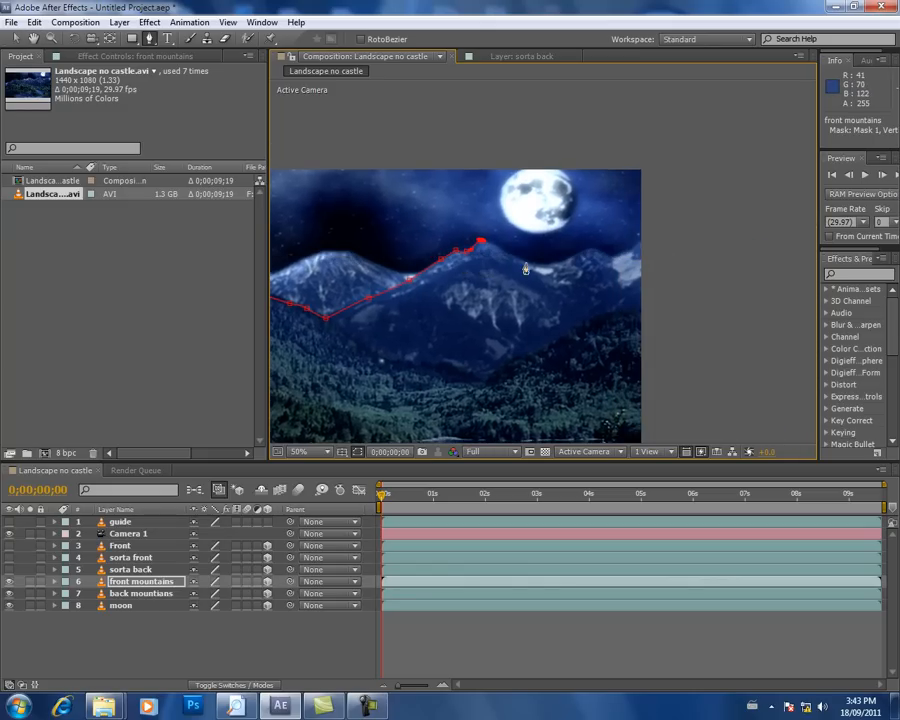
# Step: Continue the front mountains mask along the ridge beneath the moon and past the frame's right edge
pyautogui.click(527, 262)
pyautogui.click(553, 264)
pyautogui.click(590, 249)
pyautogui.click(608, 253)
pyautogui.click(642, 244)
# Step: Close the front mountains mask around the area below the frame and feather its edge
pyautogui.scroll(-4, 627, 211)
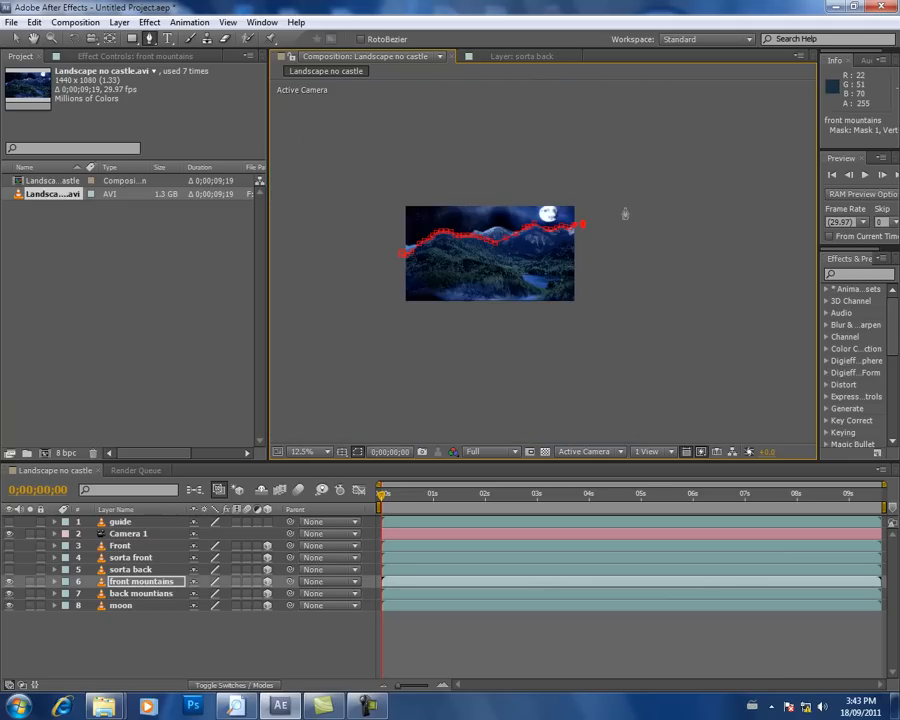
pyautogui.click(401, 253)
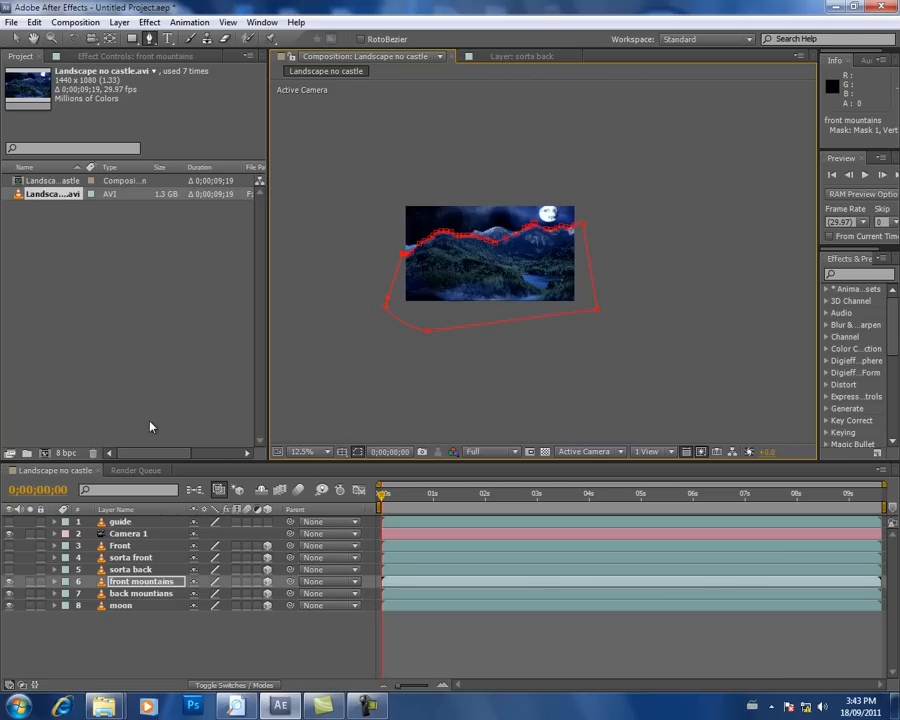
pyautogui.click(54, 581)
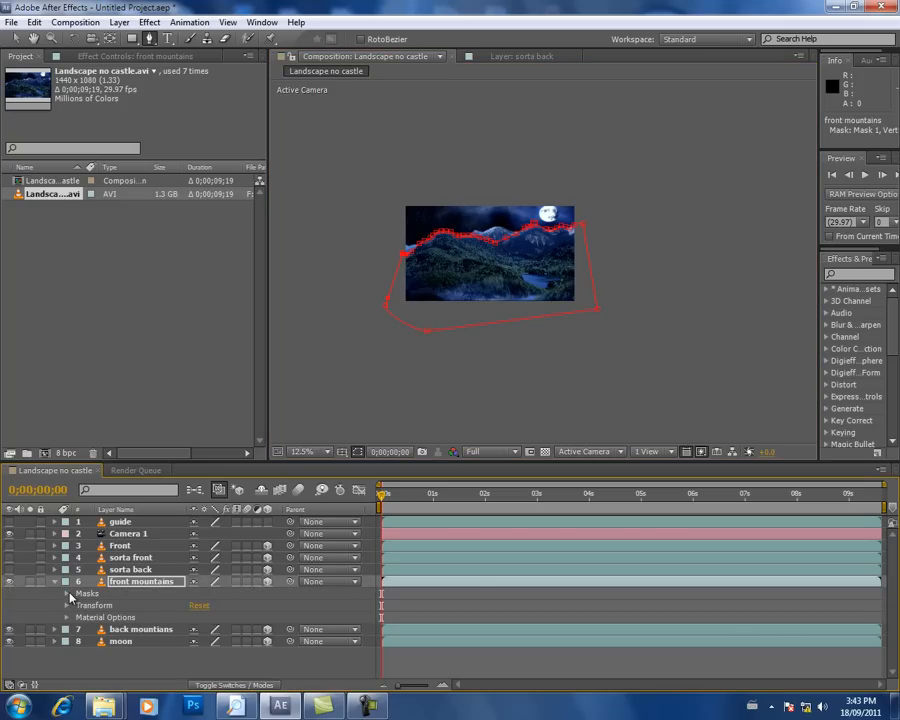
pyautogui.click(66, 593)
pyautogui.click(79, 605)
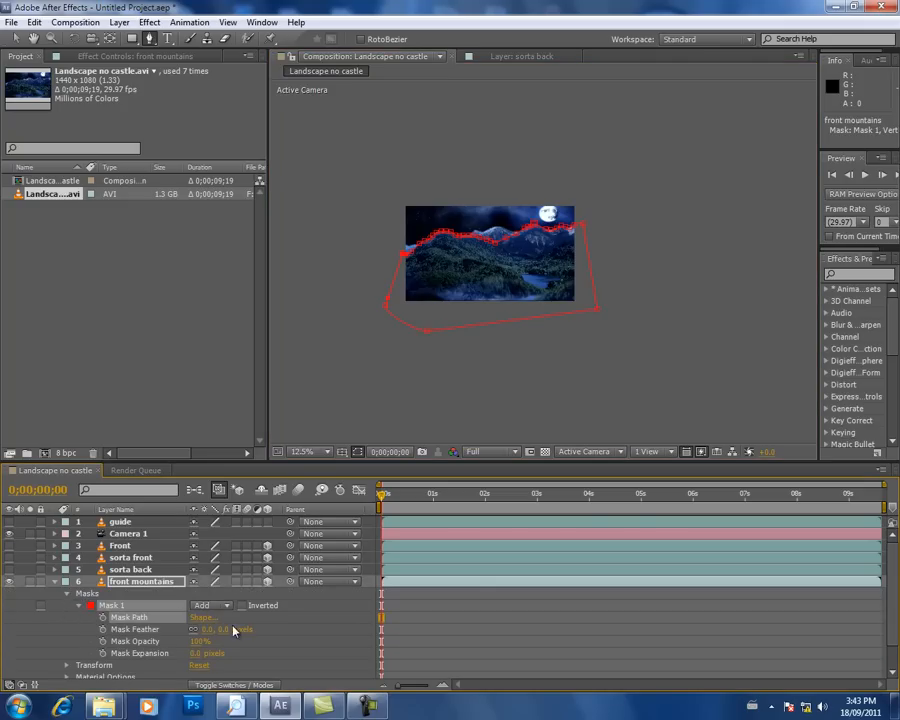
pyautogui.click(209, 630)
pyautogui.click(321, 646)
pyautogui.click(55, 582)
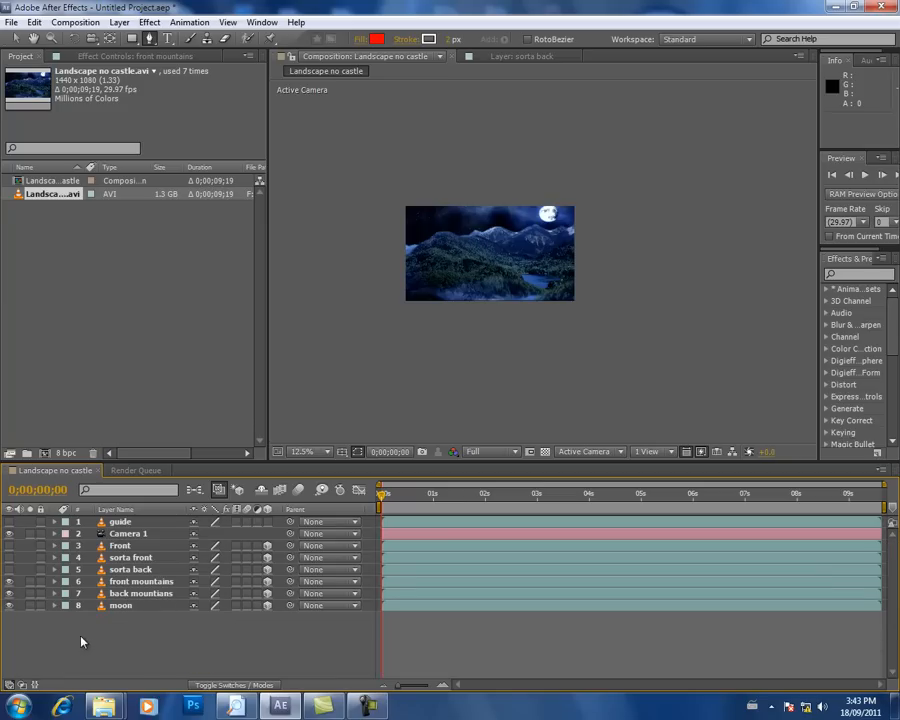
# Step: Start a mask on the back mountains layer just outside the frame's left edge, following the distant ridge to the large hill
pyautogui.click(125, 593)
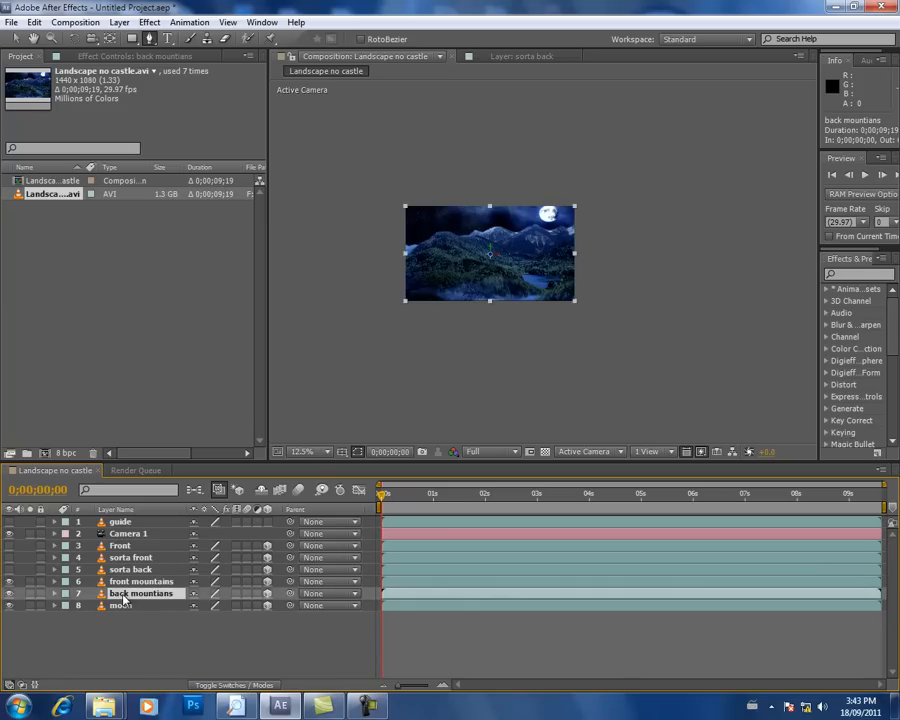
pyautogui.scroll(1, 400, 404)
pyautogui.moveTo(337, 306); pyautogui.dragTo(524, 327)
pyautogui.scroll(2, 524, 327)
pyautogui.moveTo(400, 319); pyautogui.dragTo(480, 301)
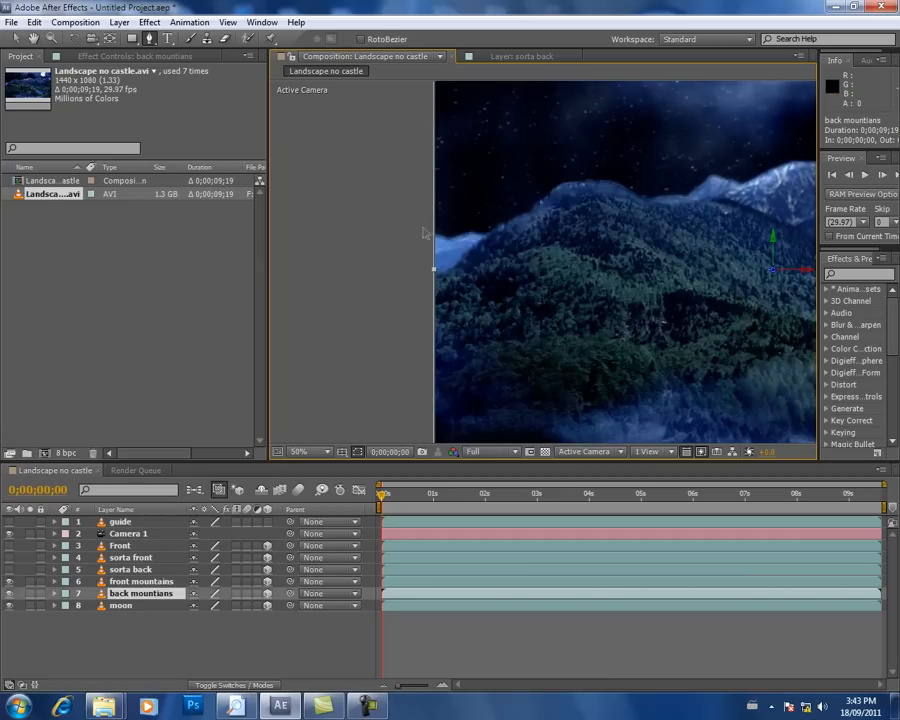
pyautogui.click(423, 228)
pyautogui.click(450, 238)
pyautogui.click(464, 233)
pyautogui.click(480, 234)
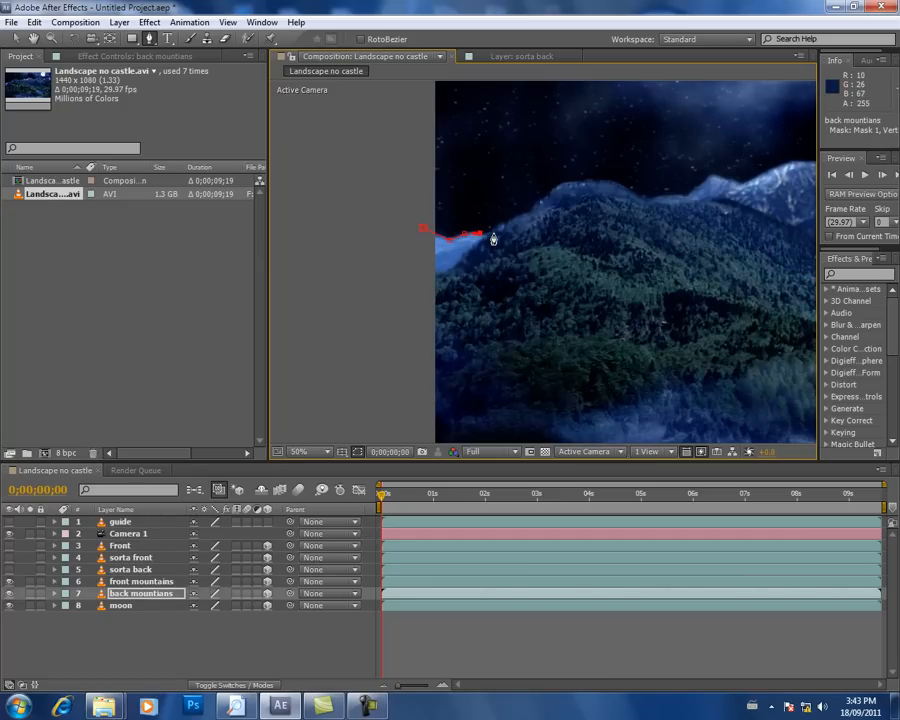
# Step: Trace the back mountains mask up the large hill's slope and over its crest
pyautogui.click(494, 229)
pyautogui.click(536, 207)
pyautogui.click(553, 188)
pyautogui.click(589, 182)
pyautogui.click(619, 185)
# Step: Continue the back mountains mask down the large hill's far side and past the small peak to the first snowy mountain
pyautogui.press('space')
pyautogui.moveTo(655, 211); pyautogui.dragTo(578, 238)
pyautogui.click(570, 228)
pyautogui.click(589, 225)
pyautogui.click(603, 226)
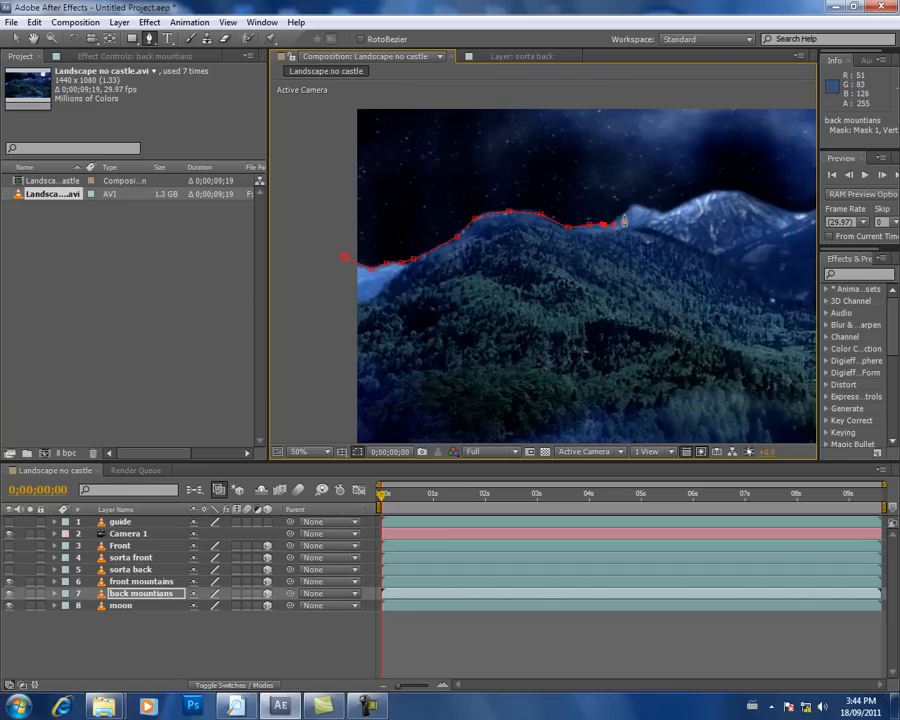
pyautogui.click(661, 212)
# Step: Run the back mountains mask over the first snowy mountain's summit and down to the saddle before the nearer mountain
pyautogui.press('space')
pyautogui.moveTo(698, 199); pyautogui.dragTo(530, 260)
pyautogui.click(531, 260)
pyautogui.click(548, 250)
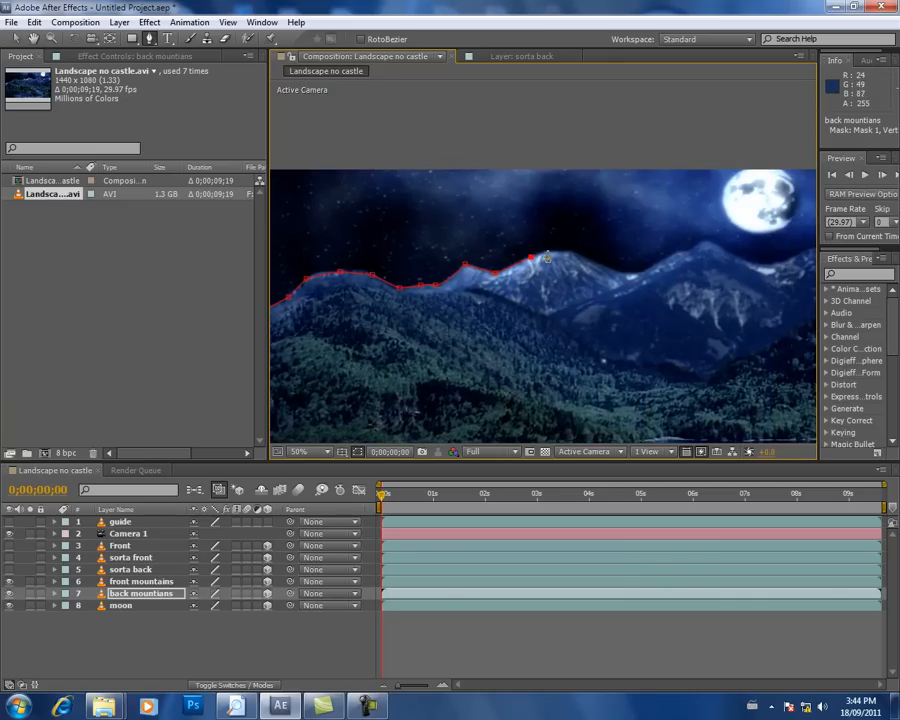
pyautogui.click(571, 256)
pyautogui.click(592, 261)
pyautogui.click(612, 267)
pyautogui.click(633, 272)
# Step: Extend the back mountains mask over the nearer snowy peak and along the ridge beneath the moon past the frame's right edge
pyautogui.press('space')
pyautogui.moveTo(666, 271); pyautogui.dragTo(500, 312)
pyautogui.click(512, 293)
pyautogui.click(527, 292)
pyautogui.click(540, 284)
pyautogui.click(570, 298)
pyautogui.click(594, 306)
pyautogui.click(610, 304)
pyautogui.click(636, 295)
pyautogui.click(649, 294)
pyautogui.click(694, 288)
# Step: Close the back mountains mask with corner points below the frame so it encloses the whole lower landscape
pyautogui.scroll(-4, 697, 310)
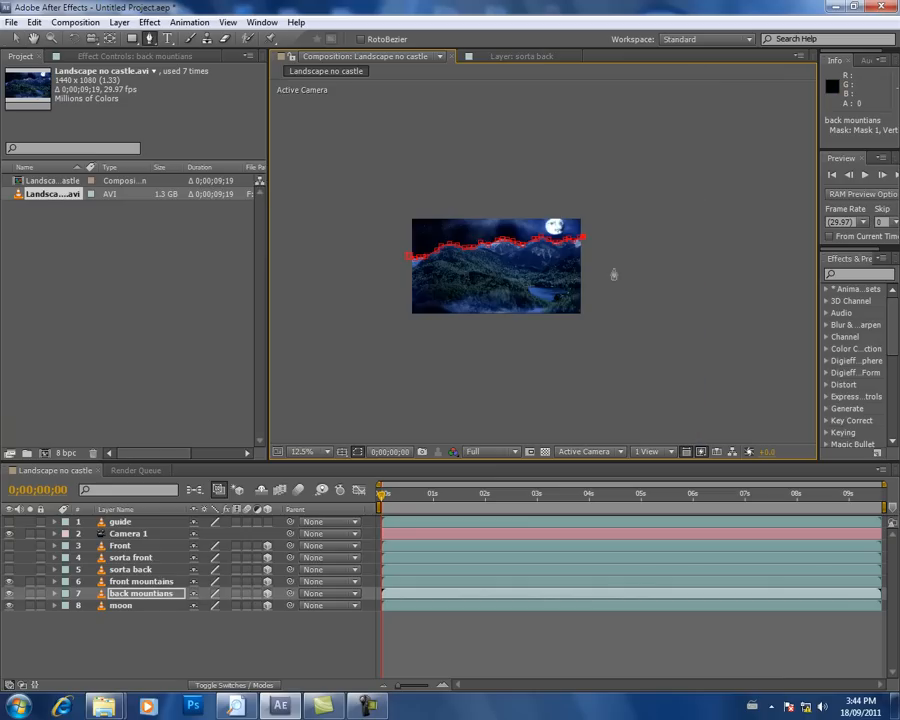
pyautogui.click(592, 334)
pyautogui.click(408, 258)
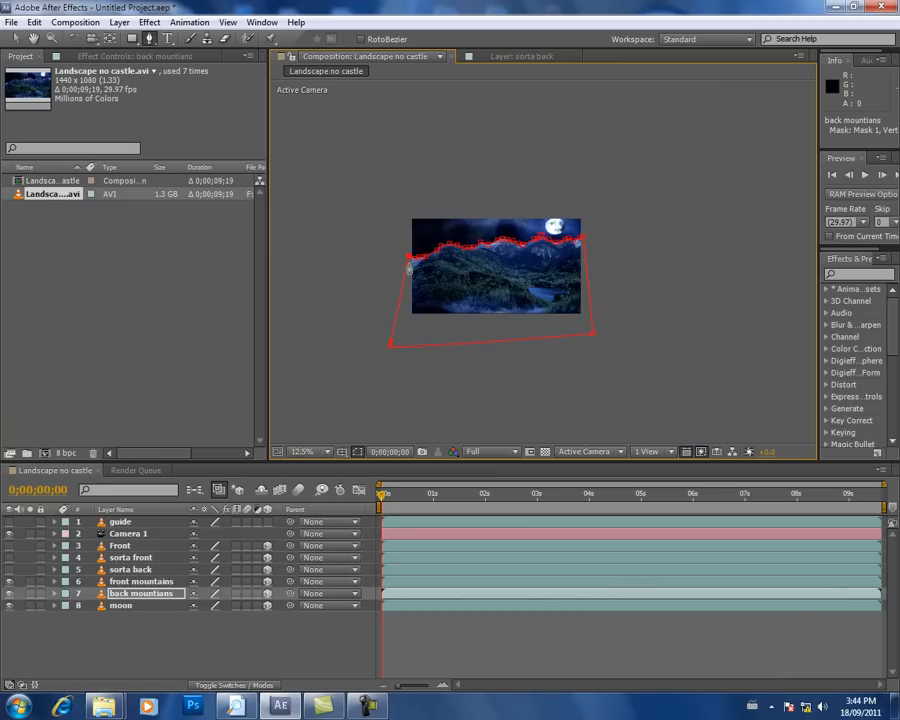
# Step: Set the back mountains mask's feather to 25 pixels and collapse the layer's properties
pyautogui.click(55, 595)
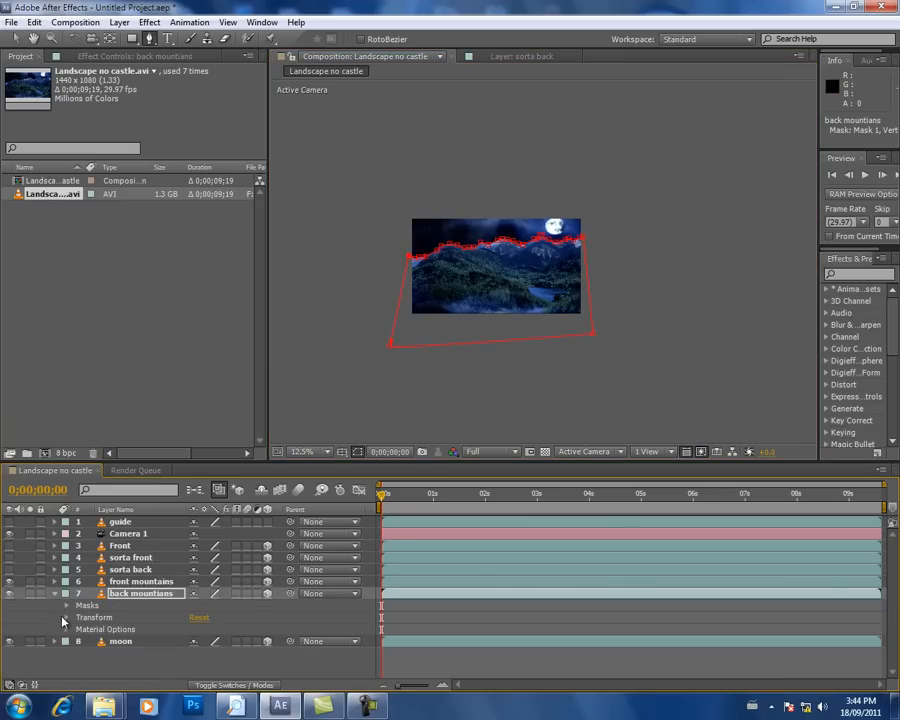
pyautogui.click(66, 605)
pyautogui.click(79, 618)
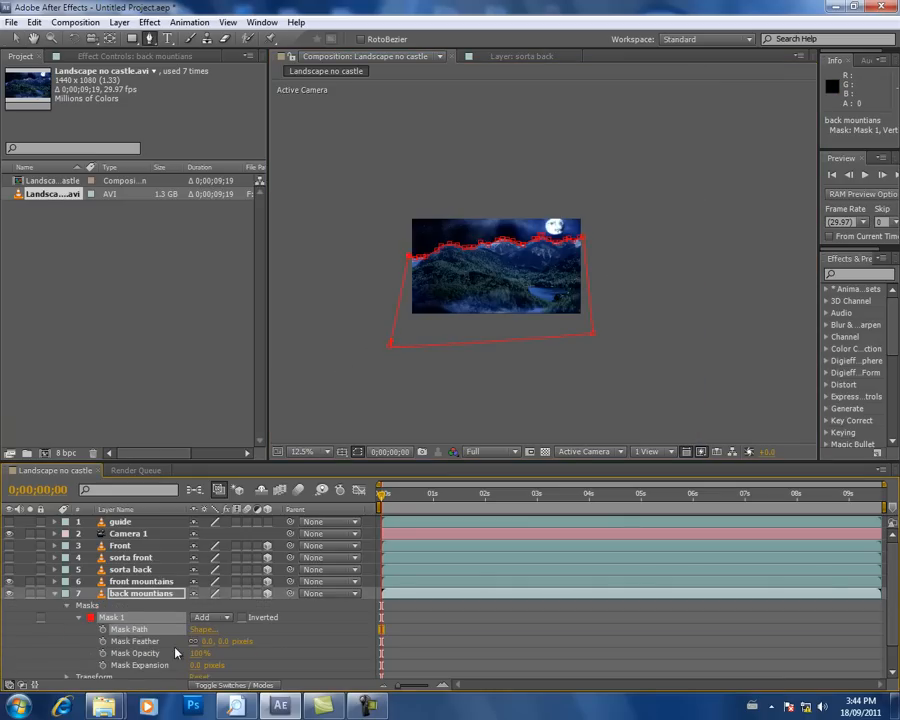
pyautogui.click(208, 641)
pyautogui.write('25')
pyautogui.press('Return')
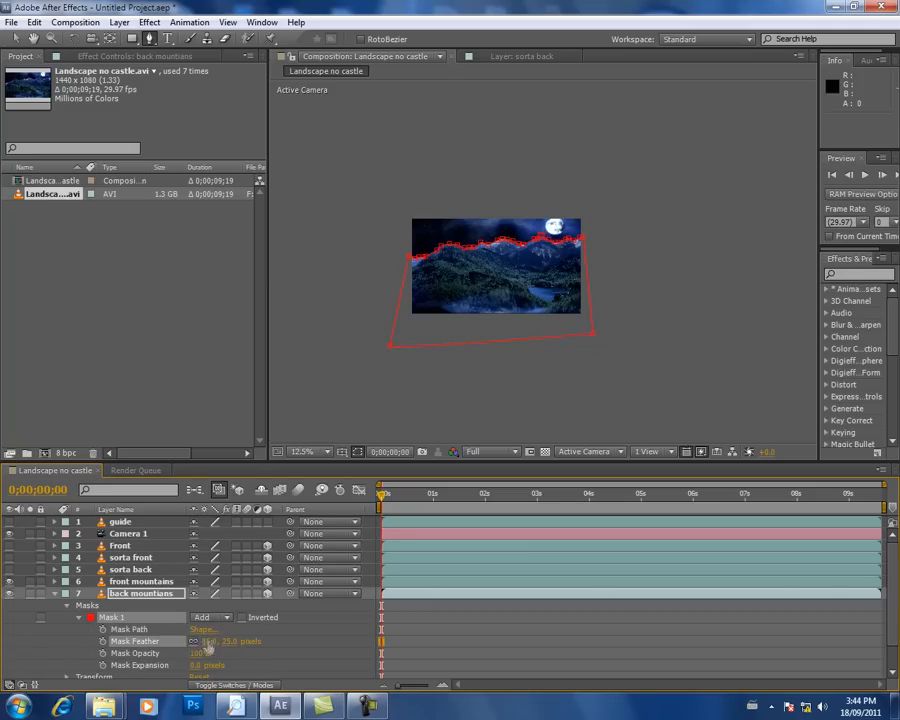
pyautogui.click(55, 594)
pyautogui.click(110, 622)
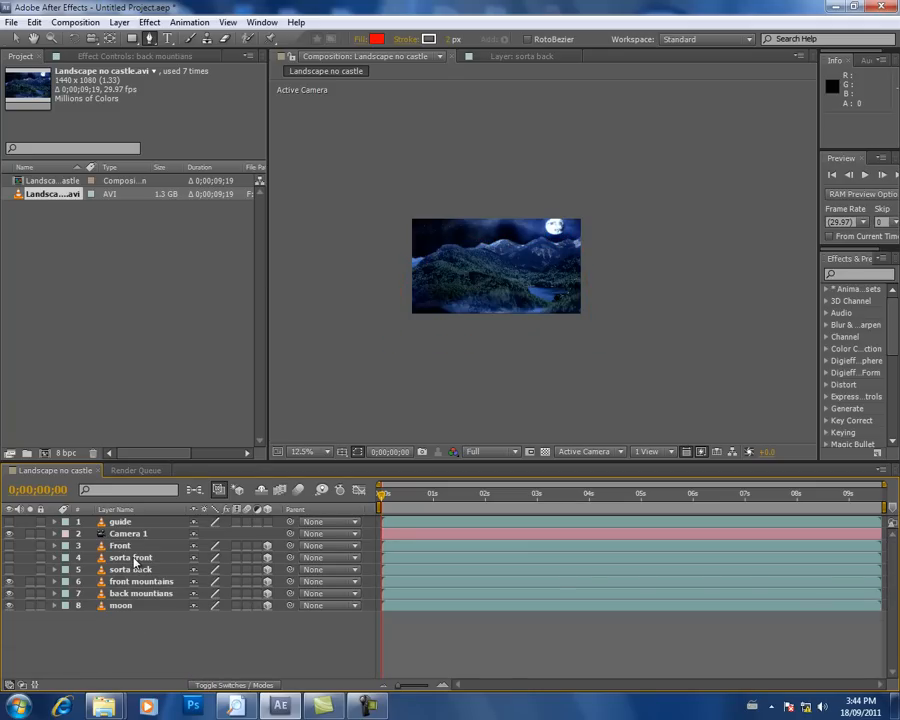
# Step: Save the project as "New improved landscape S2 EP2" in the Spellfury Episode 2 folder
pyautogui.press('.')
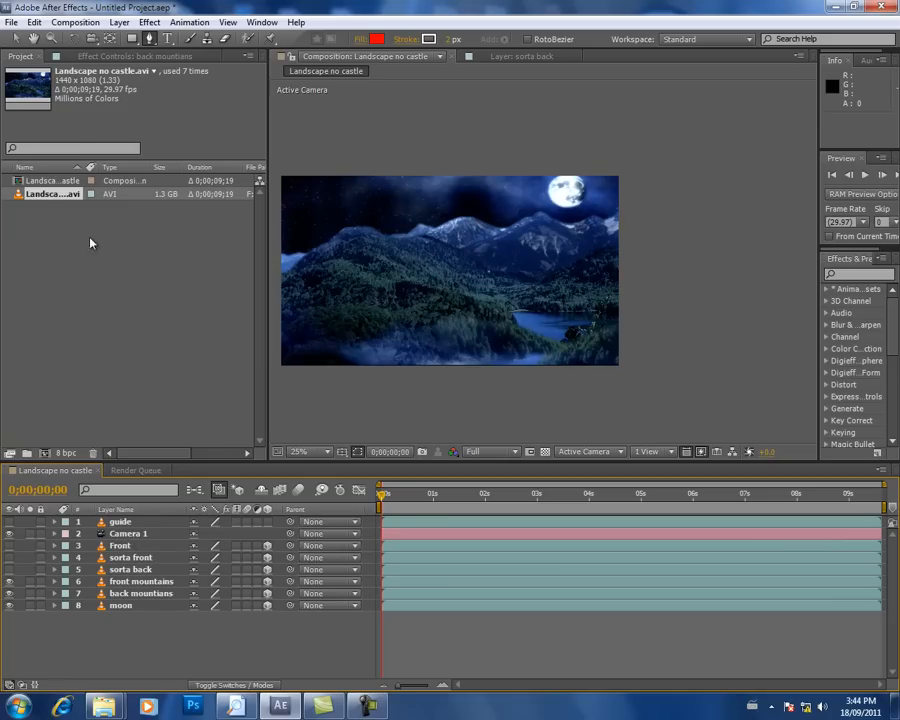
pyautogui.click(10, 22)
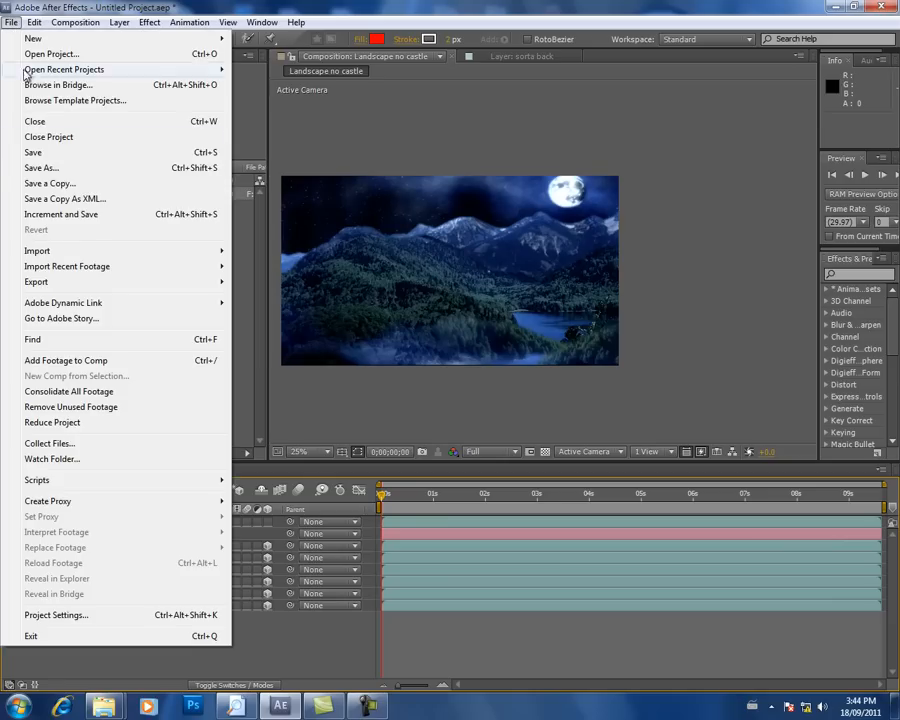
pyautogui.click(45, 167)
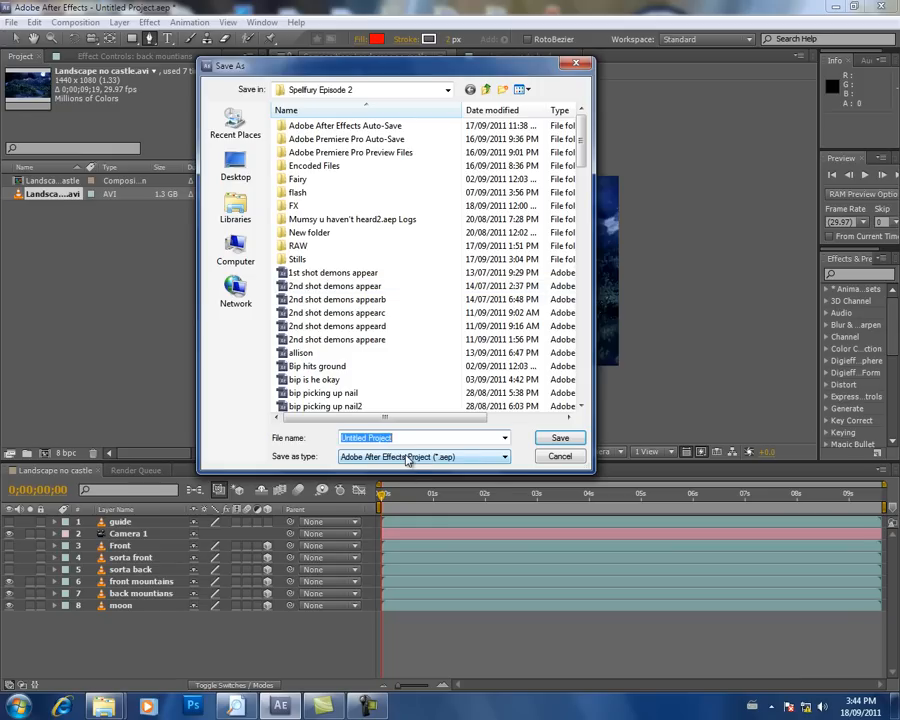
pyautogui.write('New improved landscape S2 EP2')
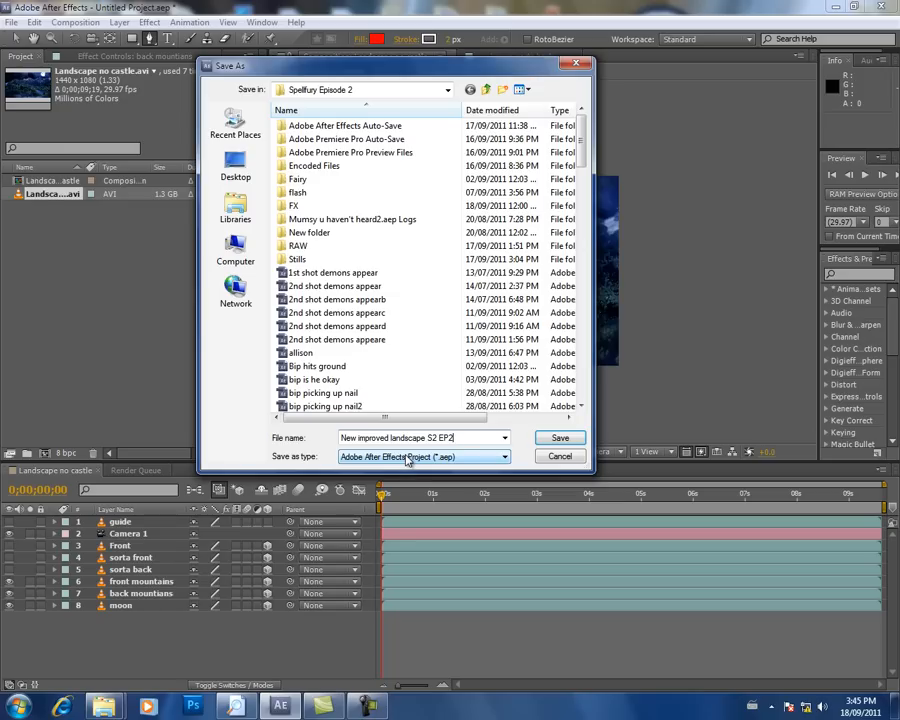
pyautogui.click(561, 439)
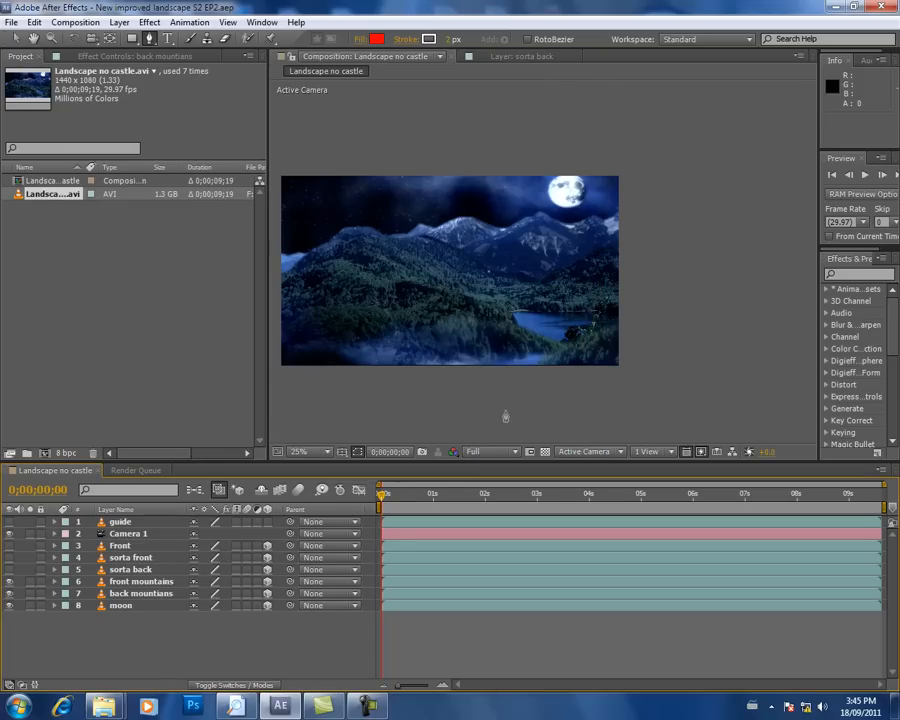
# Step: Show the Front, sorta front and sorta back layers and scale all six landscape layers up together, bringing Front to 114%
pyautogui.click(137, 536)
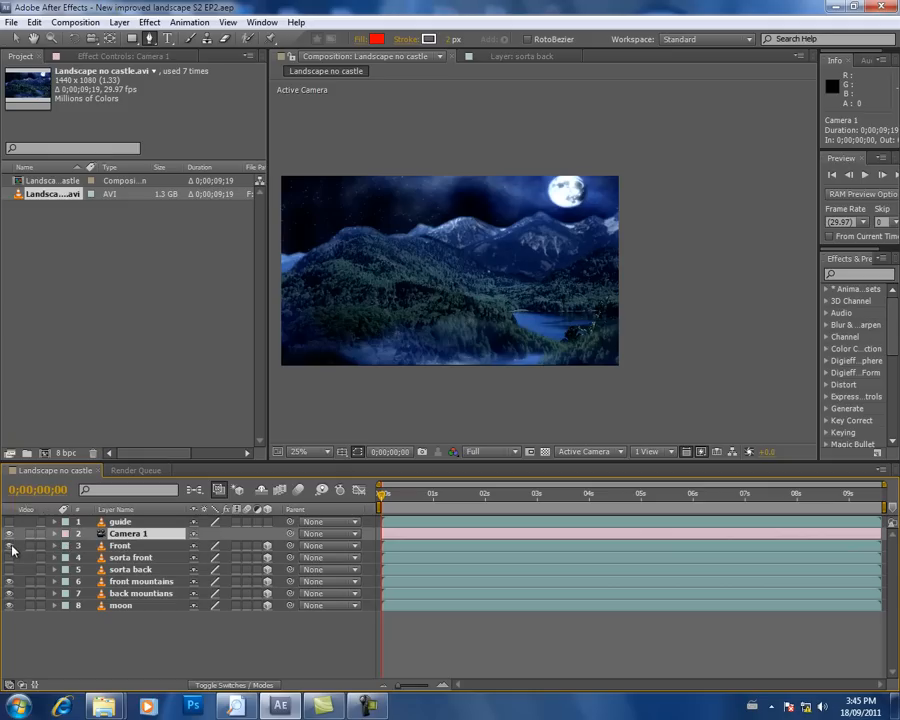
pyautogui.click(121, 546)
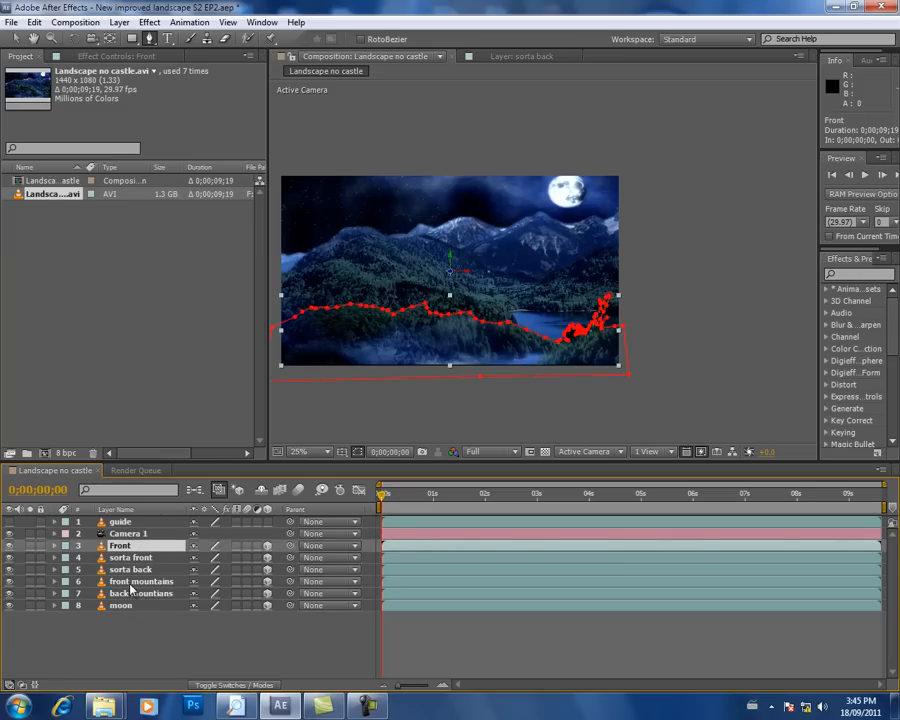
pyautogui.keyDown('shift'); pyautogui.click(121, 606); pyautogui.keyUp('shift')
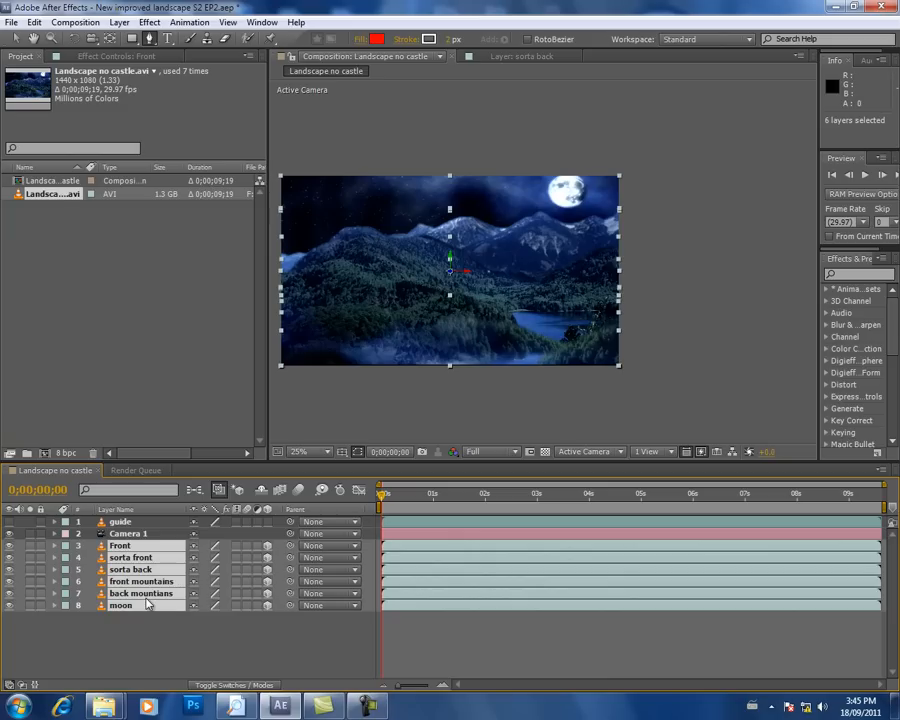
pyautogui.press('s')
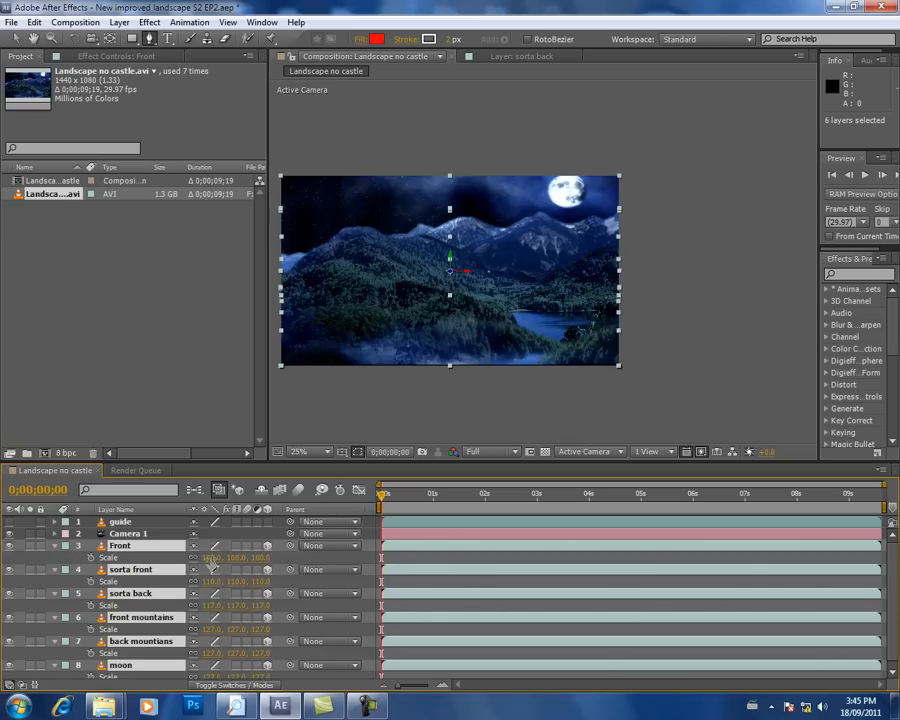
pyautogui.moveTo(210, 557); pyautogui.dragTo(221, 557)
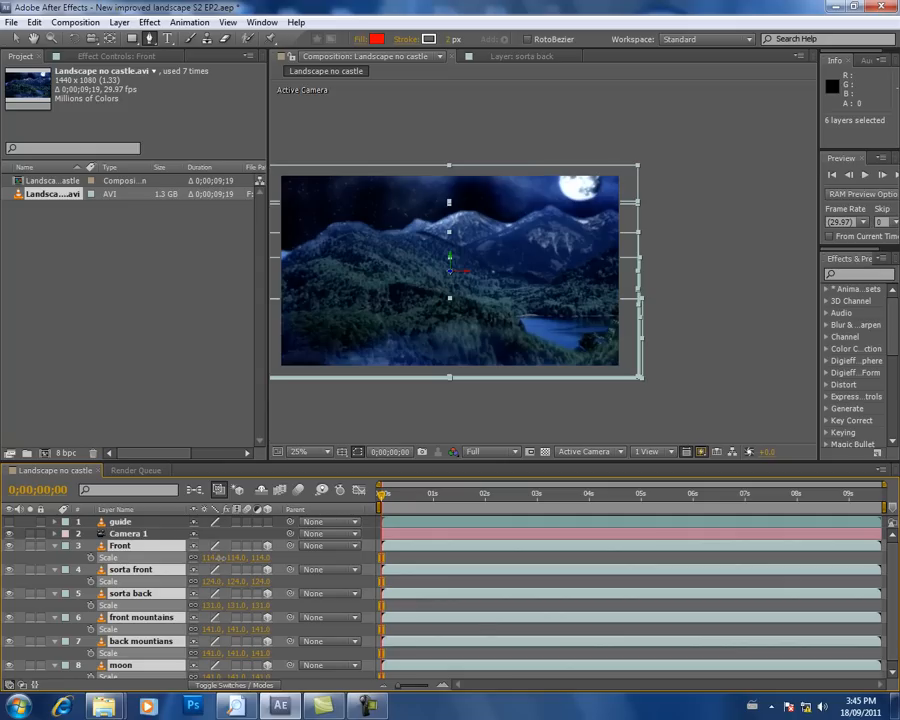
pyautogui.moveTo(361, 305); pyautogui.dragTo(423, 283)
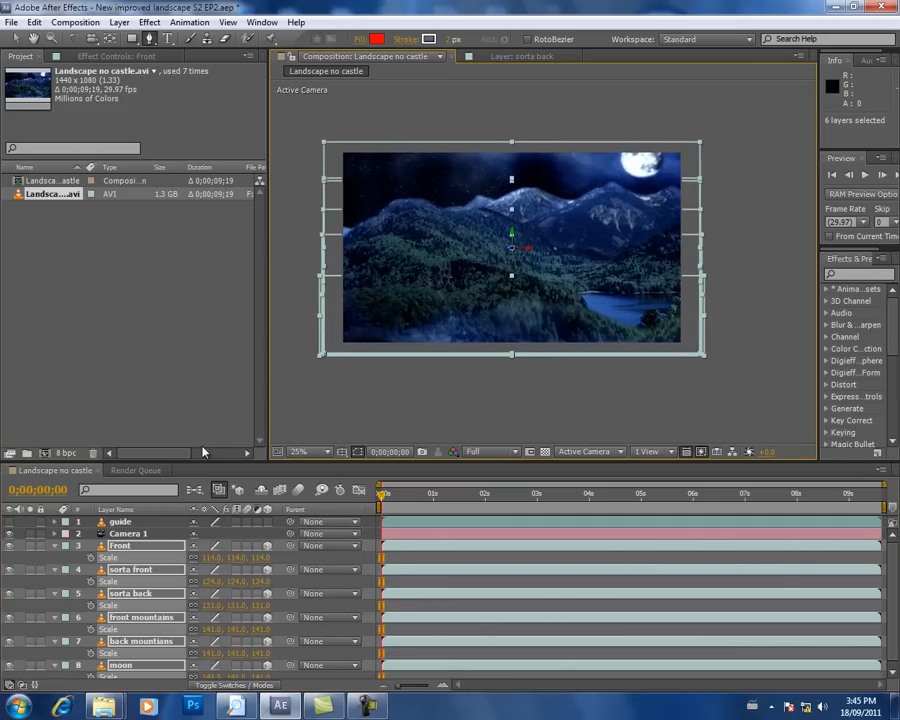
pyautogui.click(55, 549)
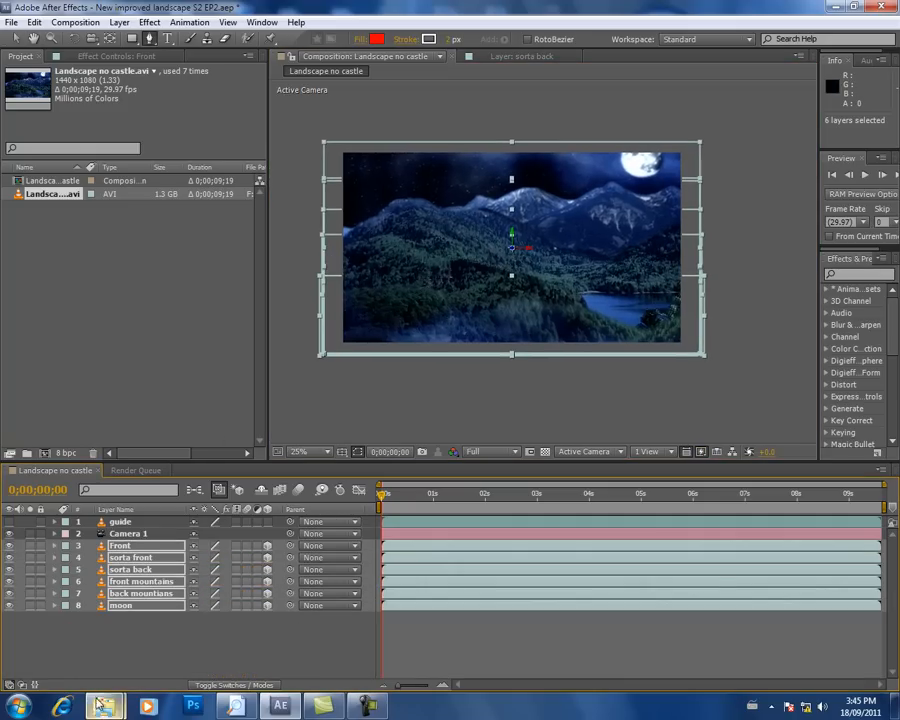
pyautogui.click(153, 651)
pyautogui.click(120, 546)
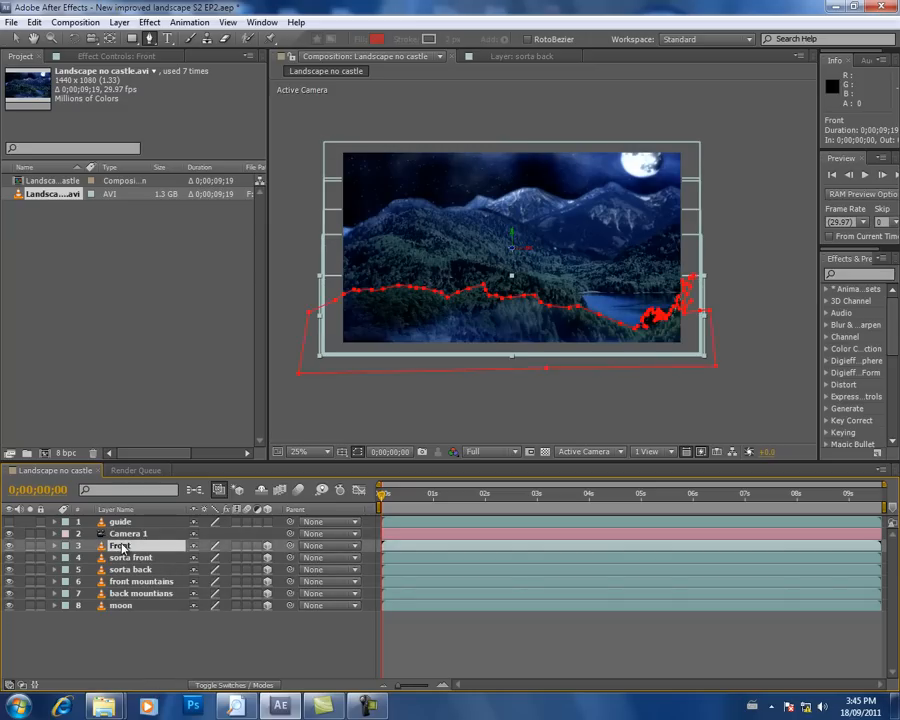
pyautogui.keyDown('shift'); pyautogui.click(122, 606); pyautogui.keyUp('shift')
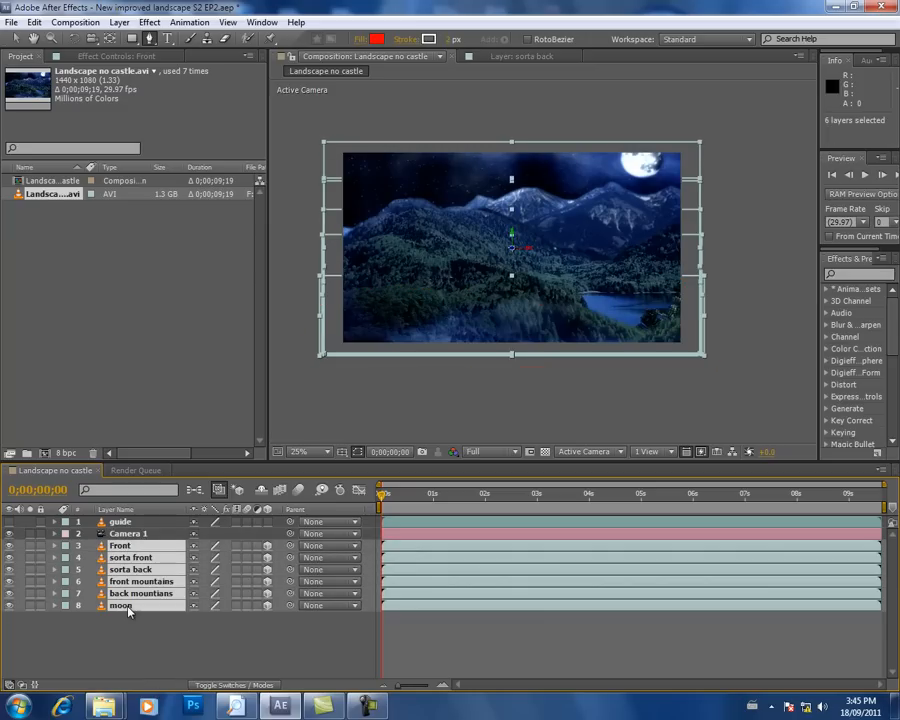
pyautogui.click(115, 642)
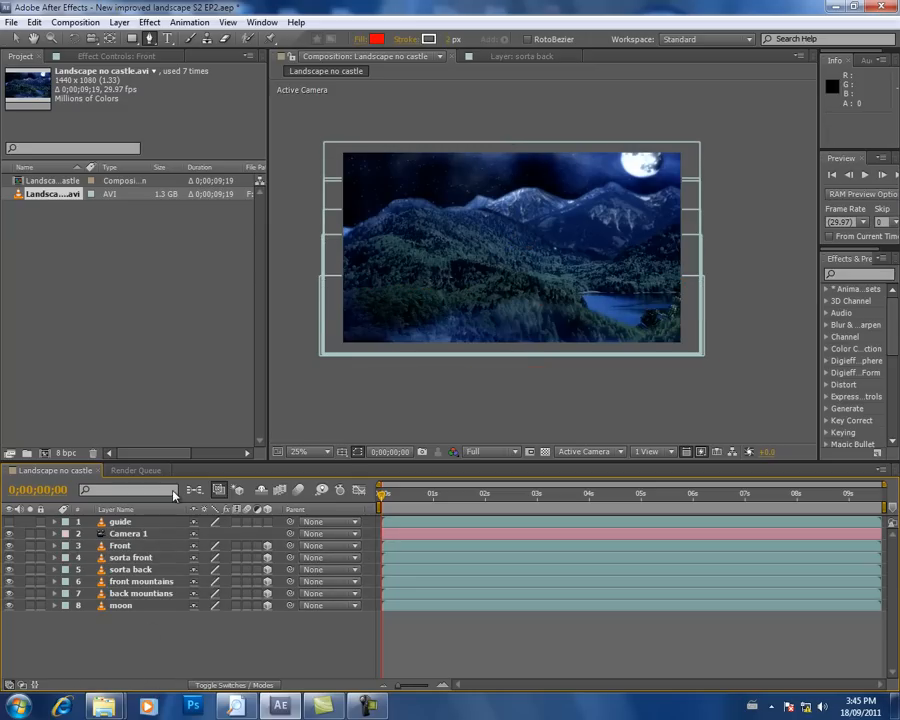
# Step: Save the project under the new name "New improved landscape S2 EP2 B"
pyautogui.click(10, 22)
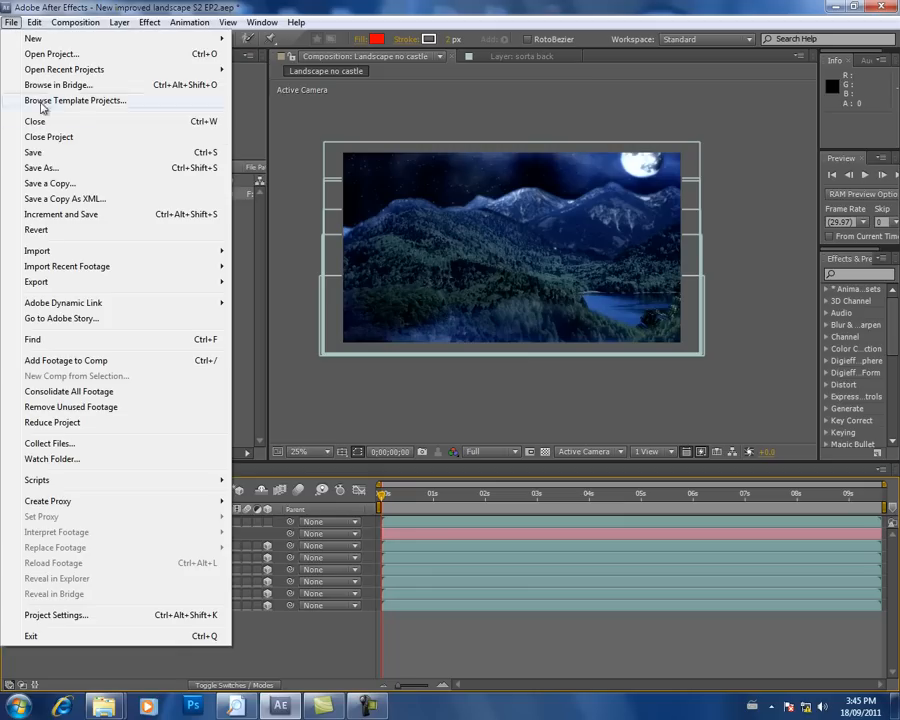
pyautogui.click(50, 166)
pyautogui.click(471, 437)
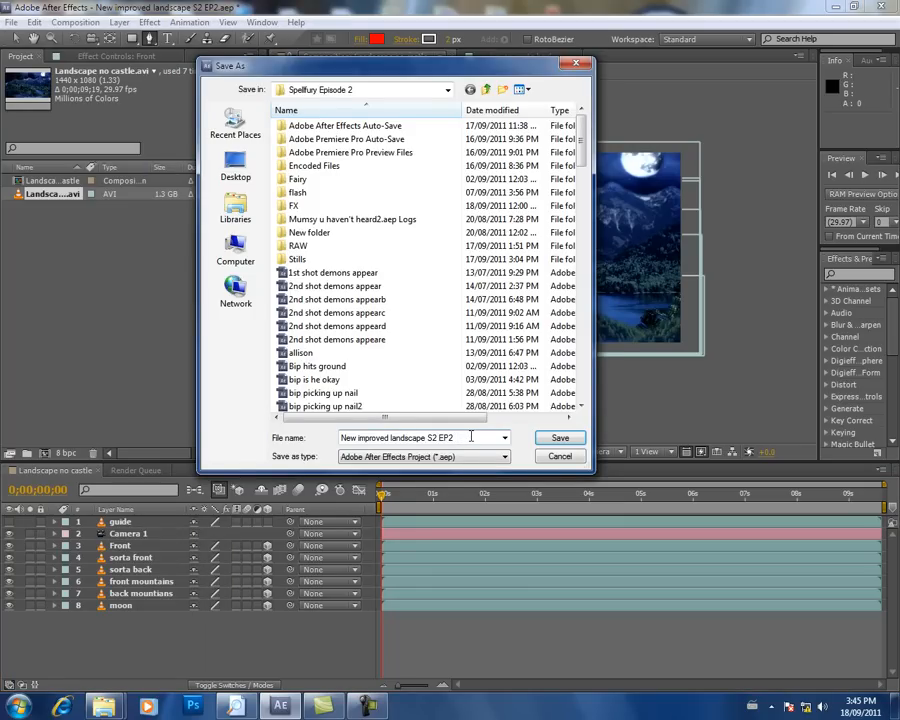
pyautogui.click(563, 438)
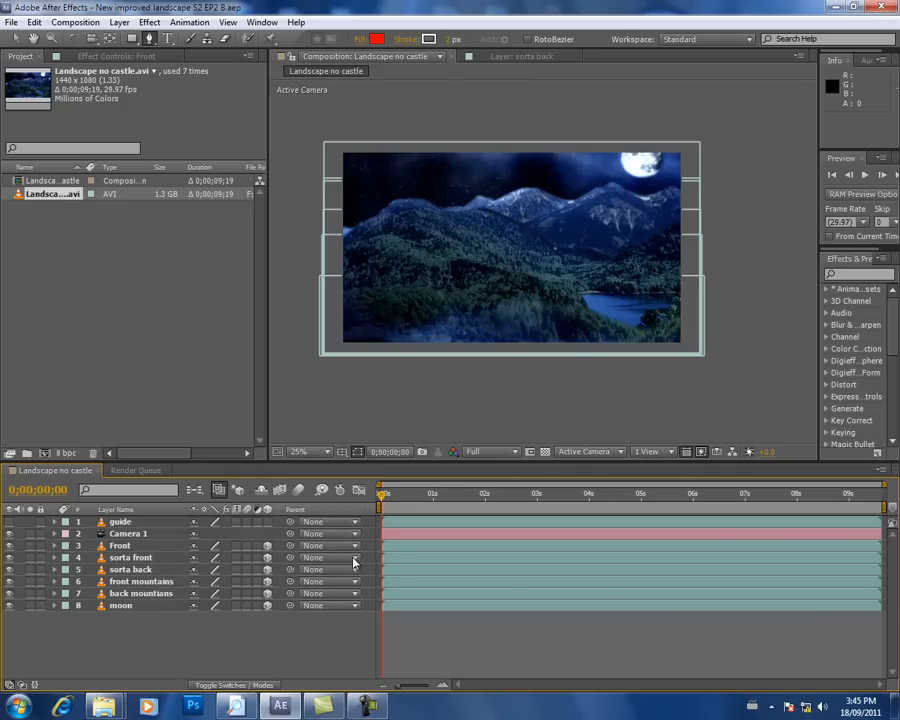
# Step: Select all six landscape layers from Front to moon and nudge them downward together
pyautogui.click(121, 546)
pyautogui.keyDown('shift'); pyautogui.click(121, 606); pyautogui.keyUp('shift')
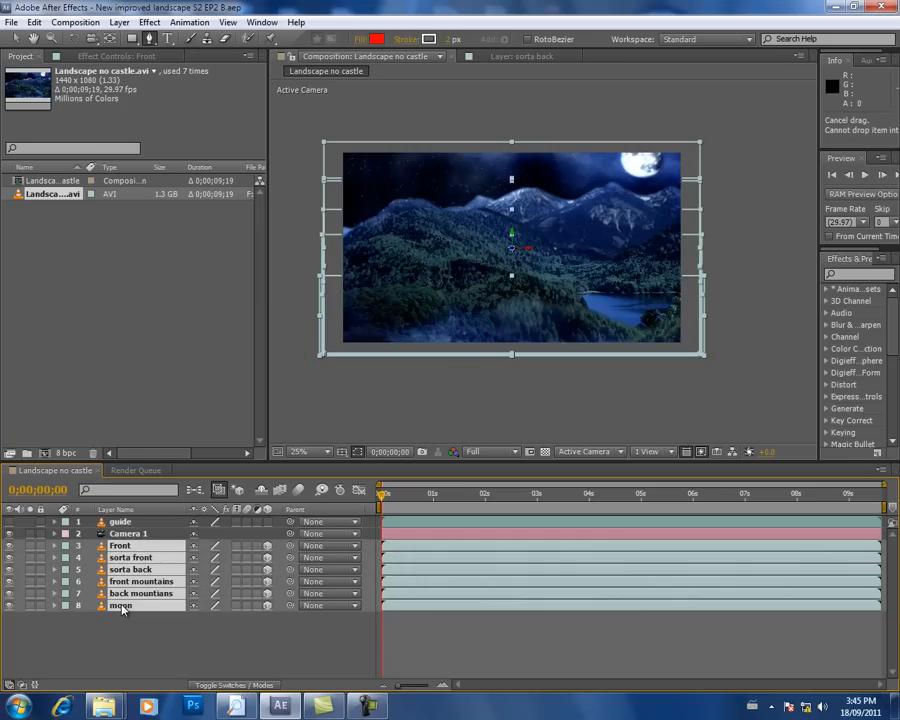
pyautogui.press('Down')
pyautogui.press('Down')
pyautogui.press('Down')
pyautogui.press('Down')
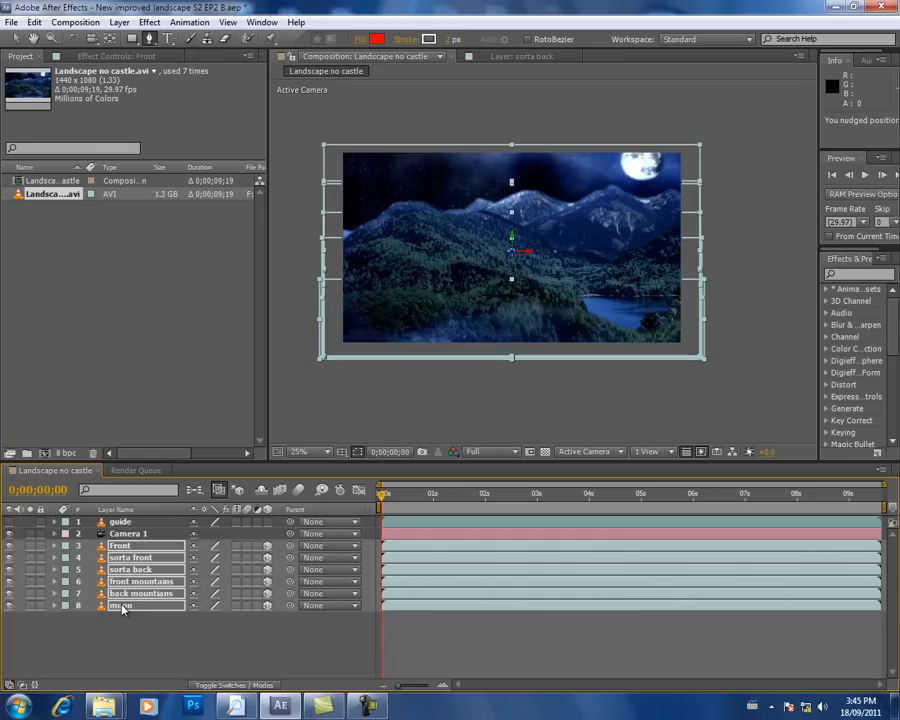
pyautogui.press('Down')
pyautogui.press('Down')
pyautogui.press('Down')
pyautogui.press('Down')
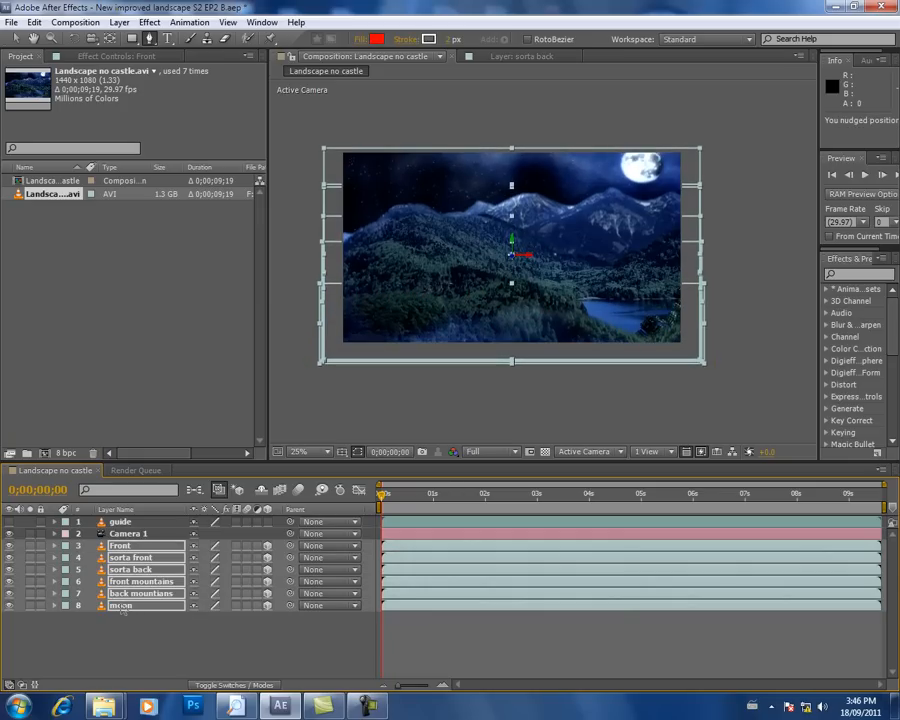
# Step: Nudge the six selected landscape layers slightly further down and to the left together
pyautogui.press('Down')
pyautogui.press('Down')
pyautogui.press('Down')
pyautogui.press('Down')
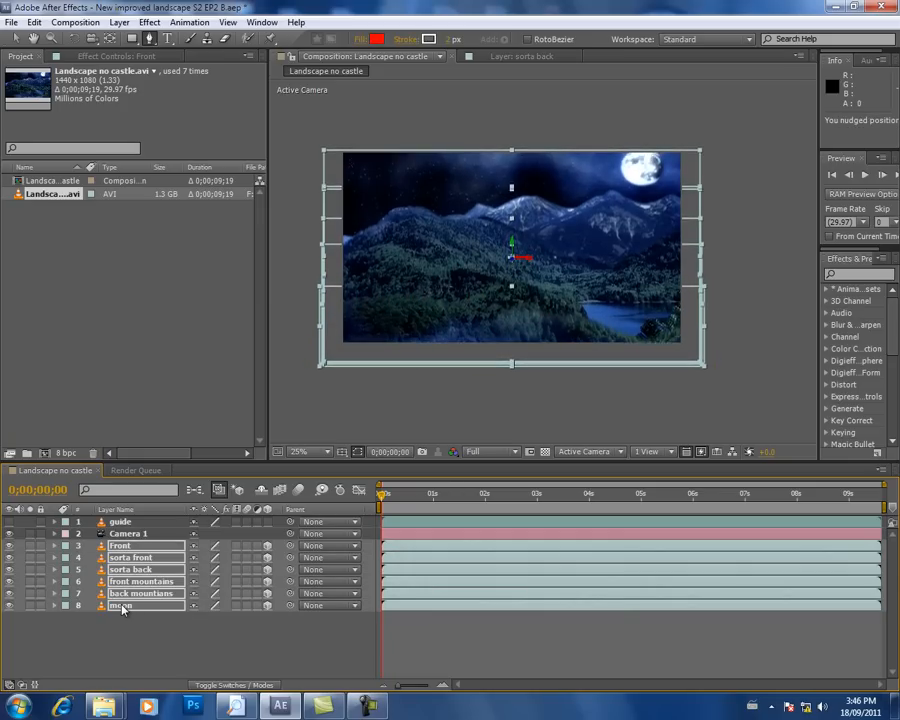
pyautogui.press('Left')
pyautogui.press('Left')
pyautogui.press('Left')
pyautogui.press('Left')
pyautogui.press('Left')
pyautogui.press('Left')
pyautogui.press('Left')
pyautogui.press('Left')
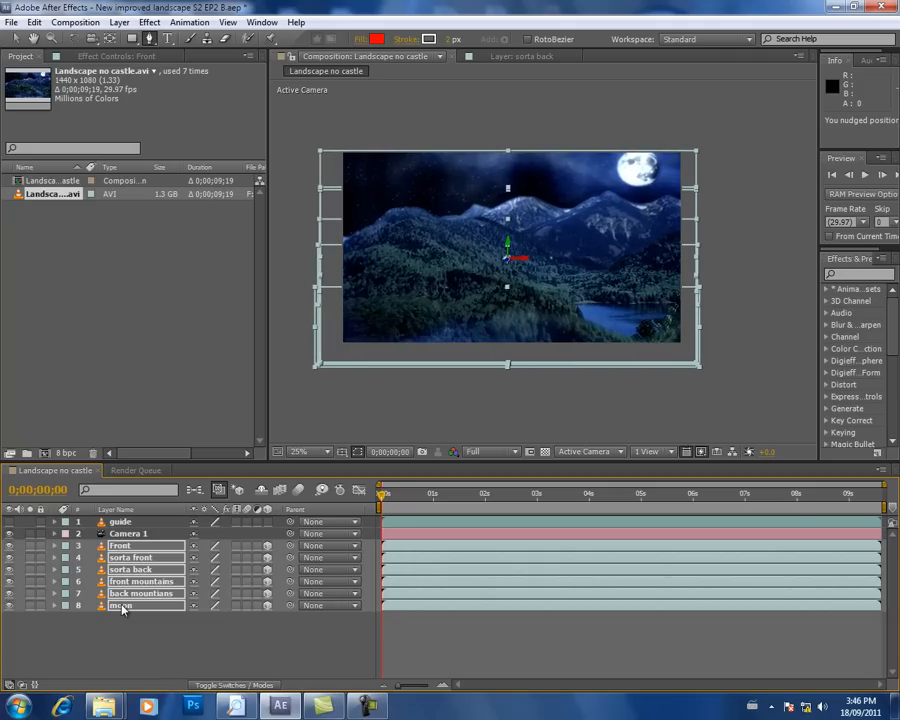
# Step: Enable keyframing at the first frame for Camera 1's Zoom, Focus Distance, Aperture and Blur Level
pyautogui.click(133, 535)
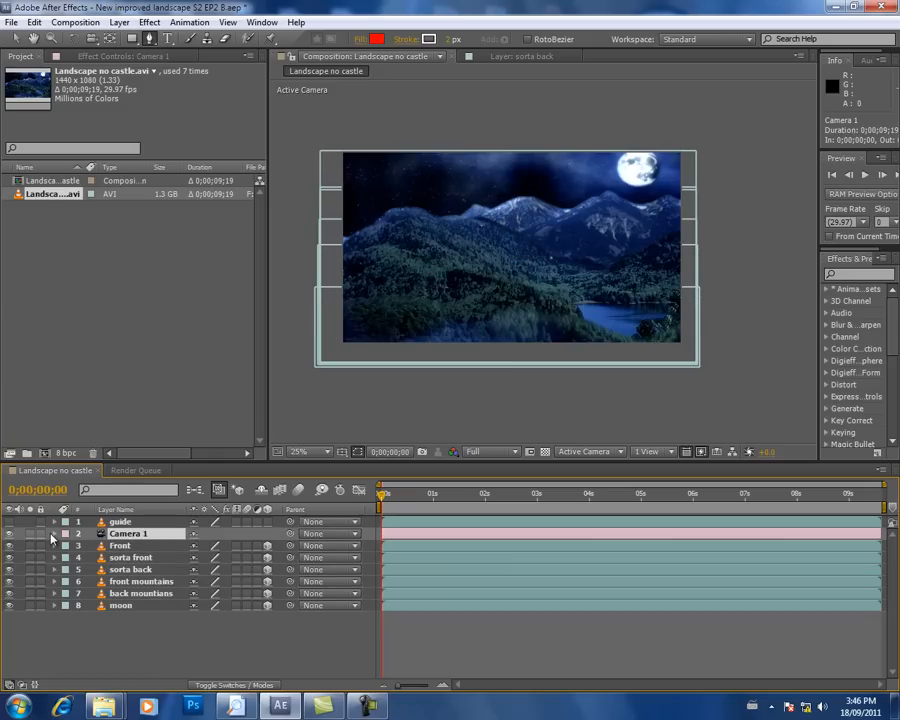
pyautogui.click(53, 535)
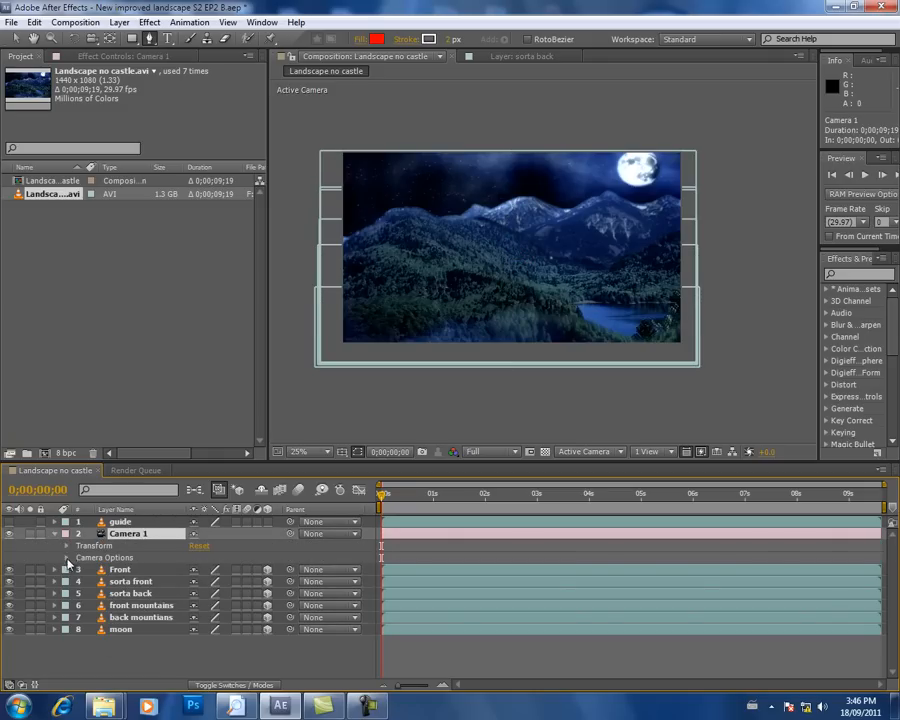
pyautogui.click(67, 558)
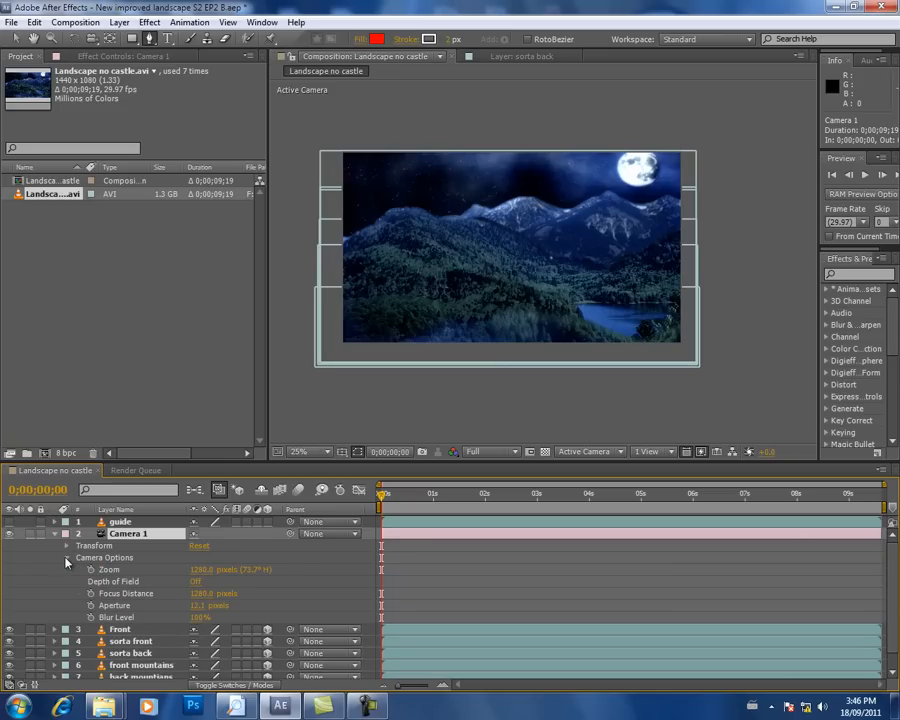
pyautogui.click(90, 570)
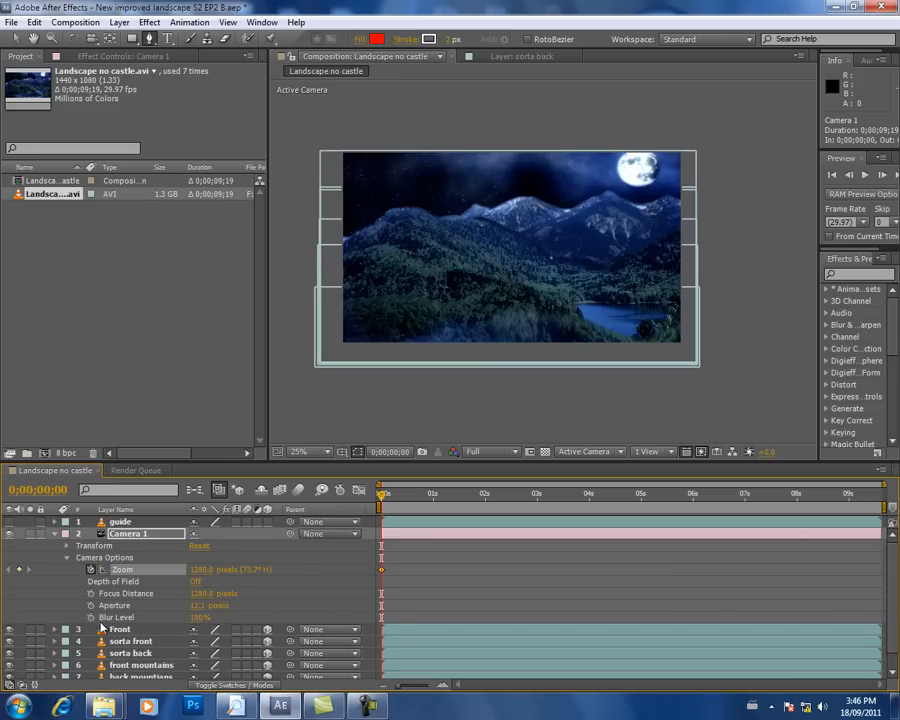
pyautogui.click(90, 593)
pyautogui.click(90, 605)
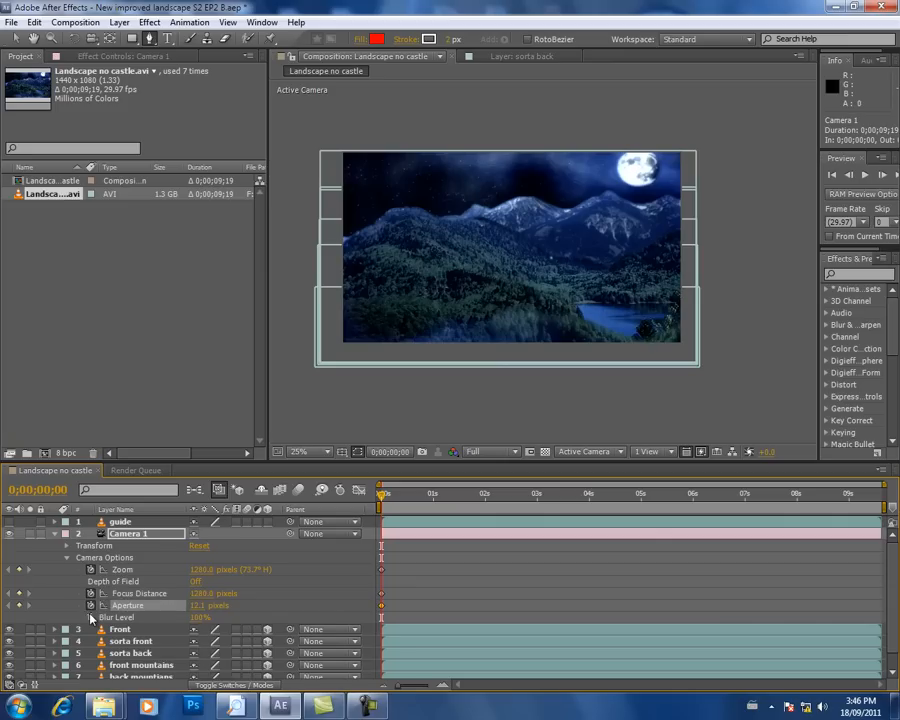
pyautogui.click(90, 617)
# Step: Keyframe Camera 1's Point of Interest, Position, Orientation and X, Y and Z Rotation at the first frame
pyautogui.click(67, 546)
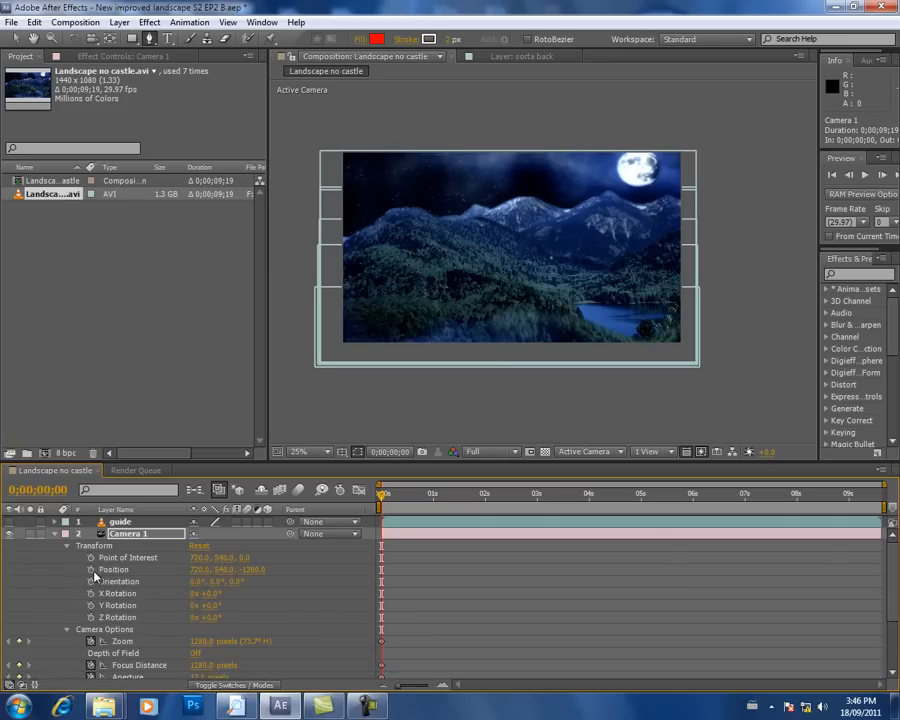
pyautogui.click(90, 557)
pyautogui.click(90, 569)
pyautogui.click(90, 581)
pyautogui.click(90, 593)
pyautogui.click(90, 605)
pyautogui.click(90, 617)
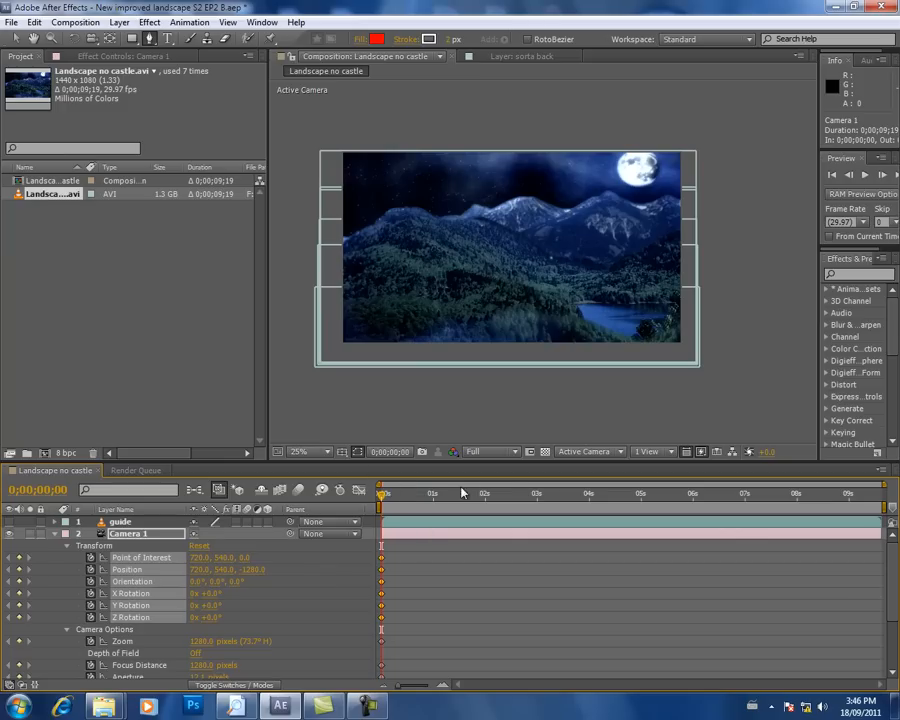
# Step: Try raising Camera 1's Zoom to 1426 pixels at 0;00;09;18 and undo the change
pyautogui.click(577, 496)
pyautogui.moveTo(610, 500); pyautogui.dragTo(890, 507)
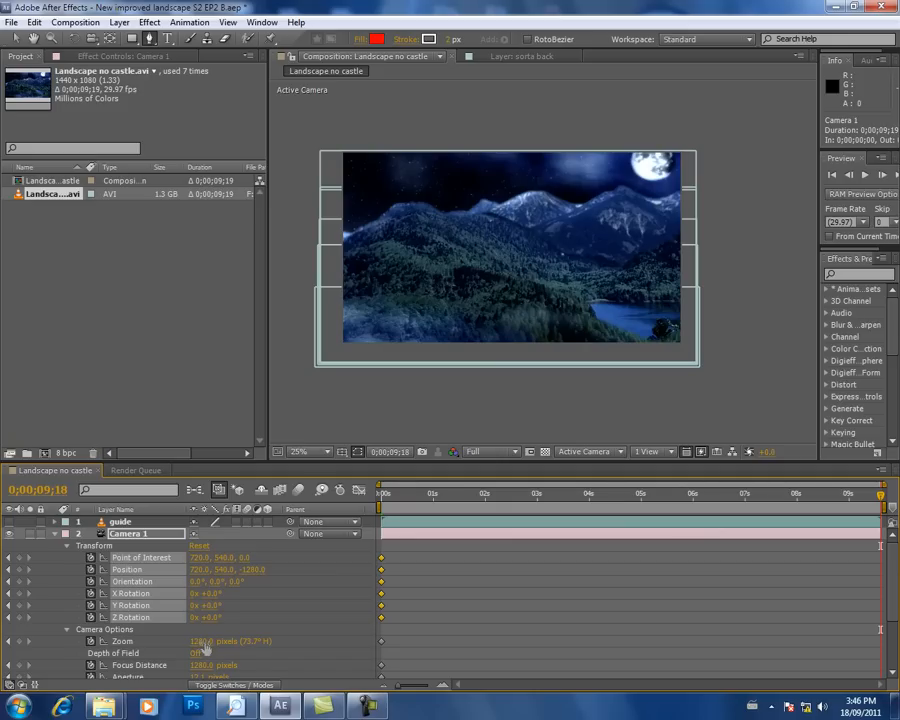
pyautogui.moveTo(205, 649); pyautogui.dragTo(307, 636)
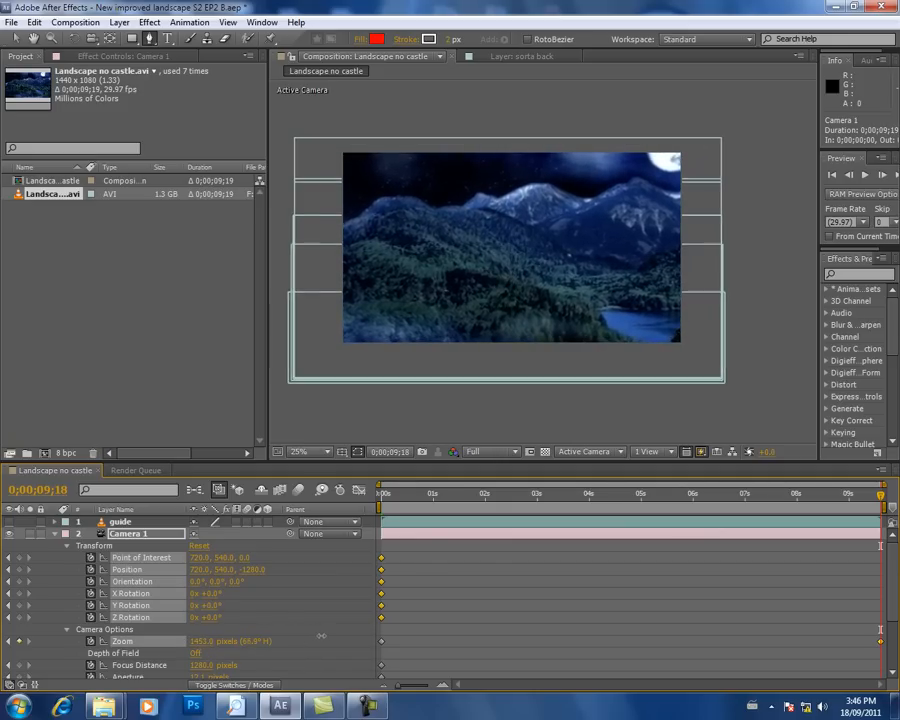
pyautogui.moveTo(298, 640); pyautogui.dragTo(307, 641)
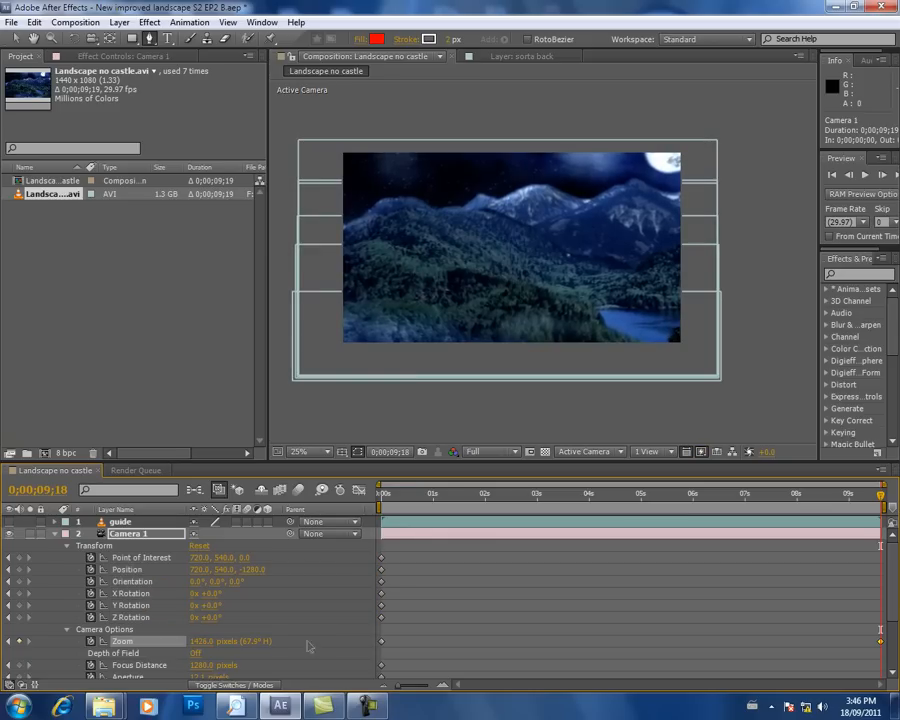
pyautogui.hotkey('ctrl', 'z')
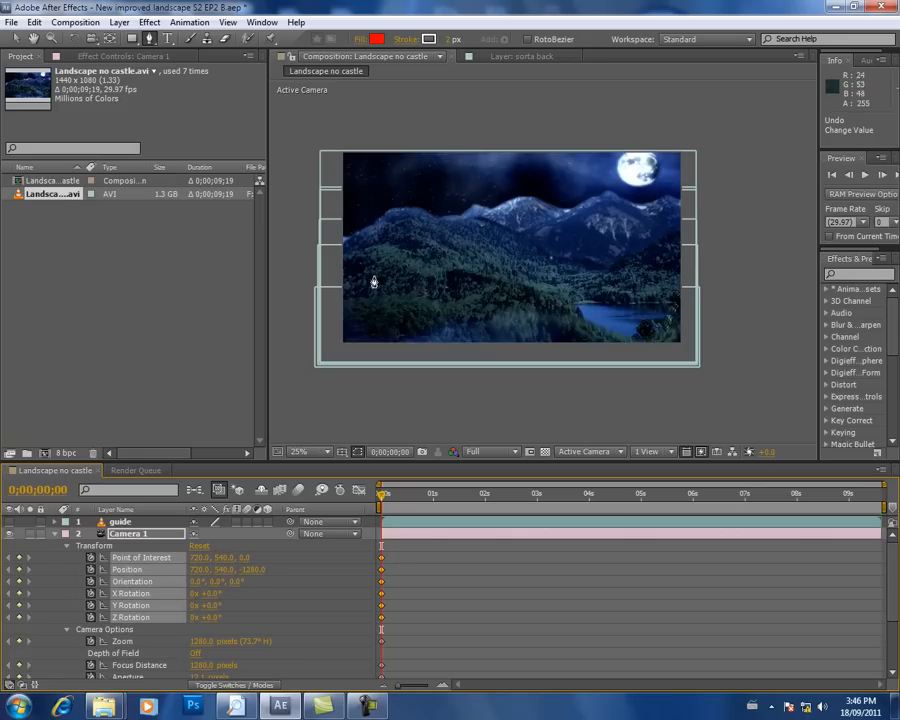
# Step: Try changing Camera 1's X position at the first frame and undo it
pyautogui.click(314, 595)
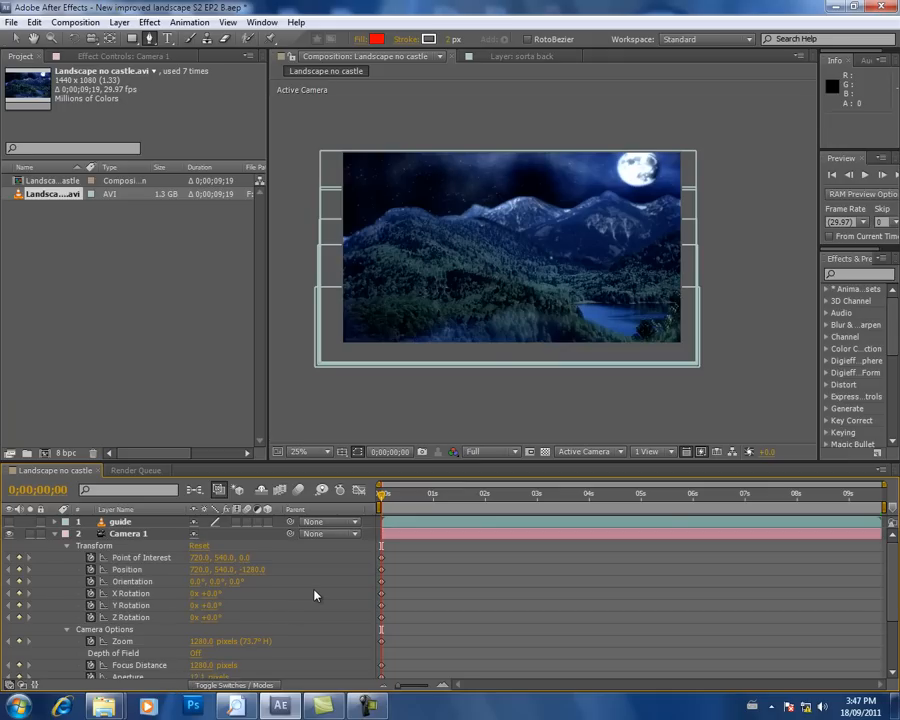
pyautogui.moveTo(198, 569); pyautogui.dragTo(215, 589)
pyautogui.hotkey('ctrl', 'z')
# Step: Select all six landscape layers from Front to moon and nudge them left until their right edges nearly meet the frame's right edge
pyautogui.moveTo(897, 566); pyautogui.dragTo(899, 621)
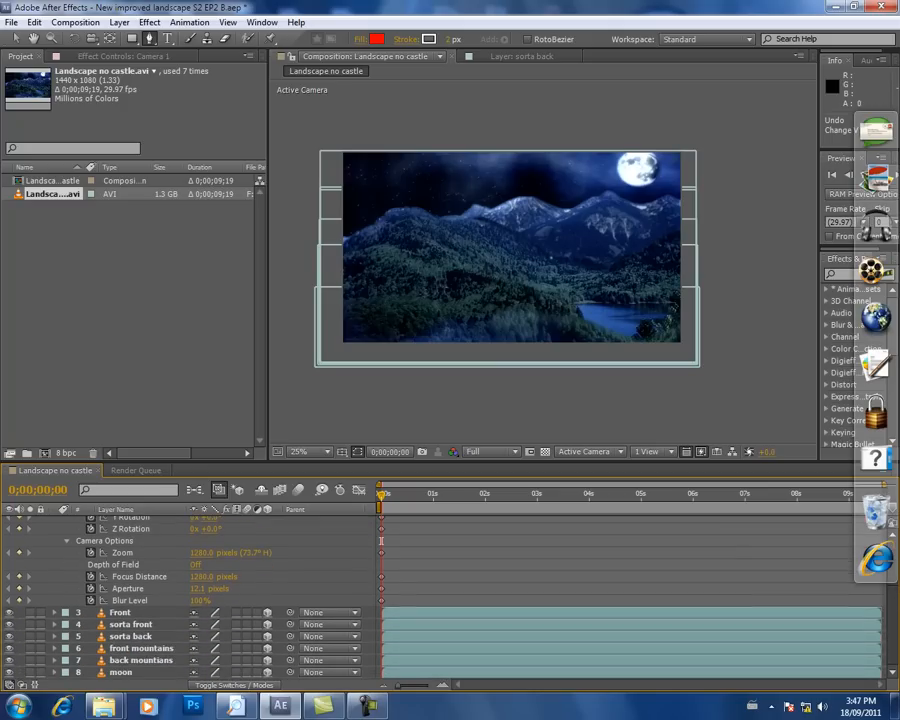
pyautogui.click(116, 613)
pyautogui.keyDown('shift'); pyautogui.click(118, 672); pyautogui.keyUp('shift')
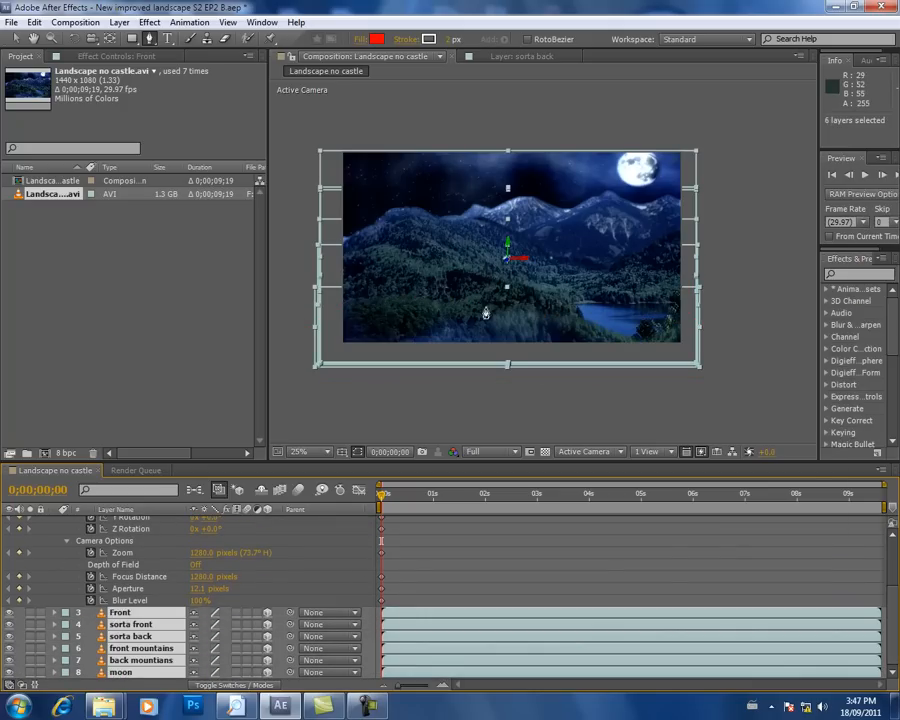
pyautogui.hotkey('shift', 'Left')
pyautogui.hotkey('shift', 'Left')
pyautogui.hotkey('shift', 'Left')
pyautogui.hotkey('shift', 'Left')
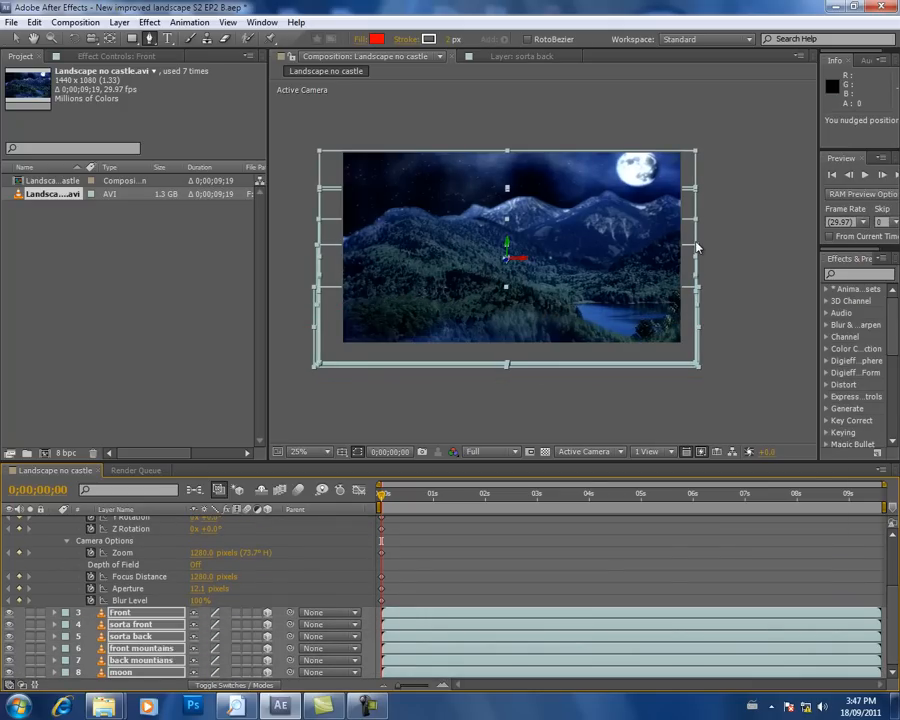
pyautogui.hotkey('shift', 'Left')
pyautogui.hotkey('shift', 'Left')
pyautogui.hotkey('shift', 'Left')
pyautogui.hotkey('shift', 'Left')
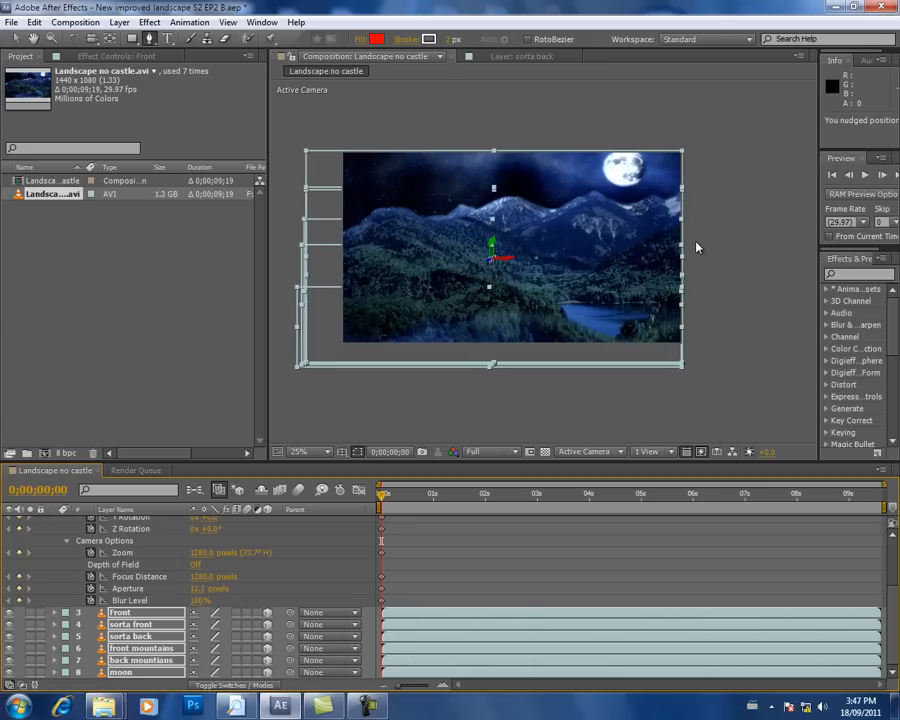
# Step: Fine-tune the six layers slightly down and left so their top and right edges line up with the frame
pyautogui.press('Down')
pyautogui.press('Down')
pyautogui.press('Down')
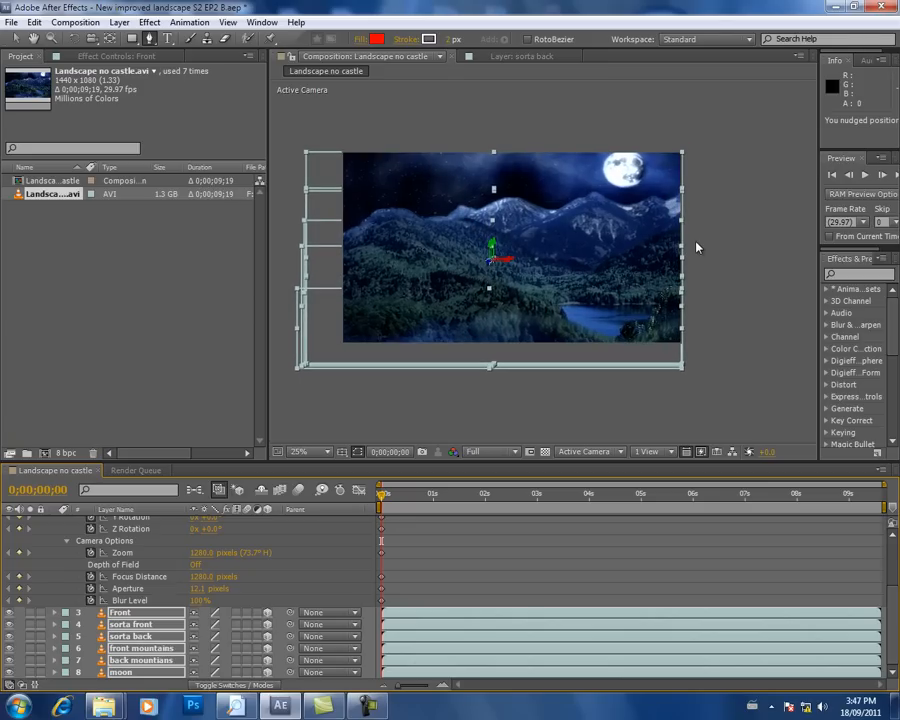
pyautogui.press('Down')
pyautogui.press('Up')
pyautogui.press('Up')
pyautogui.press('Left')
pyautogui.press('Left')
pyautogui.press('Left')
pyautogui.press('Left')
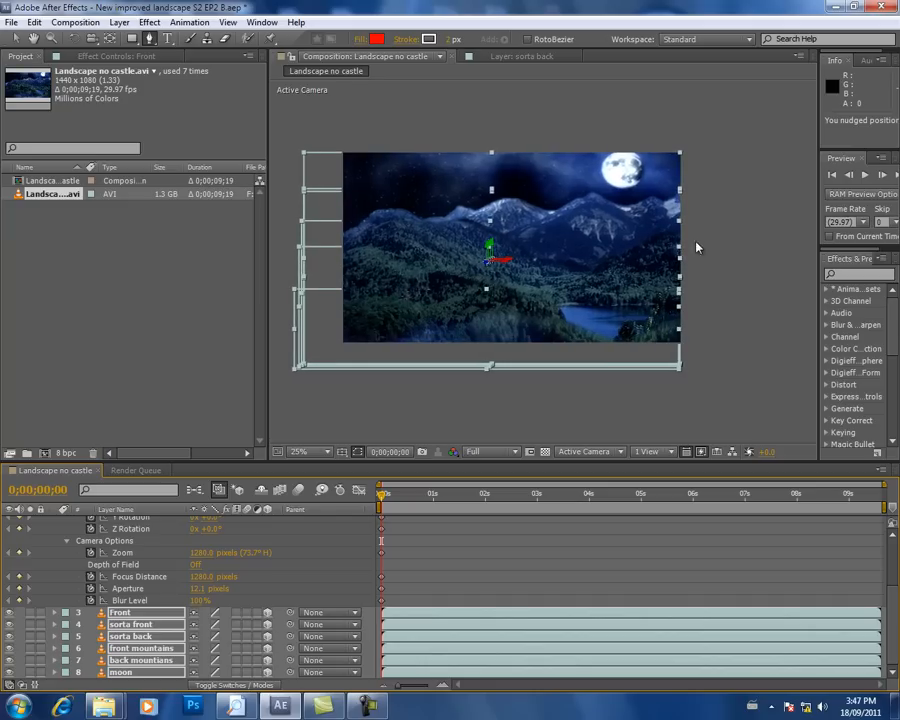
pyautogui.press('Right')
pyautogui.press('Right')
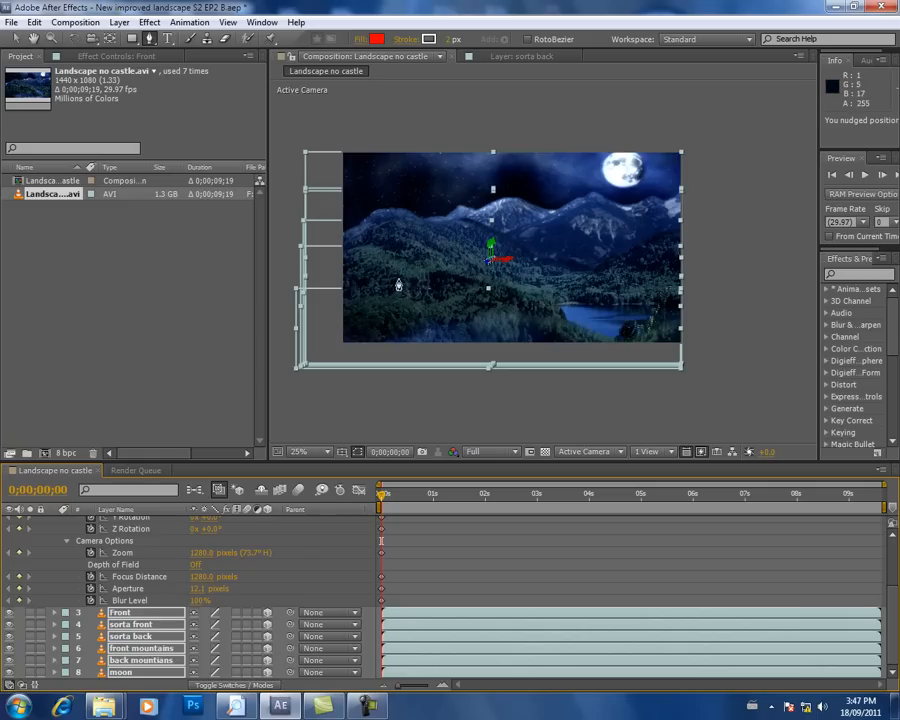
# Step: Set Camera 1's Zoom to 1425 pixels at 0;00;09;17 to keyframe a zoom-in
pyautogui.scroll(3, 700, 565)
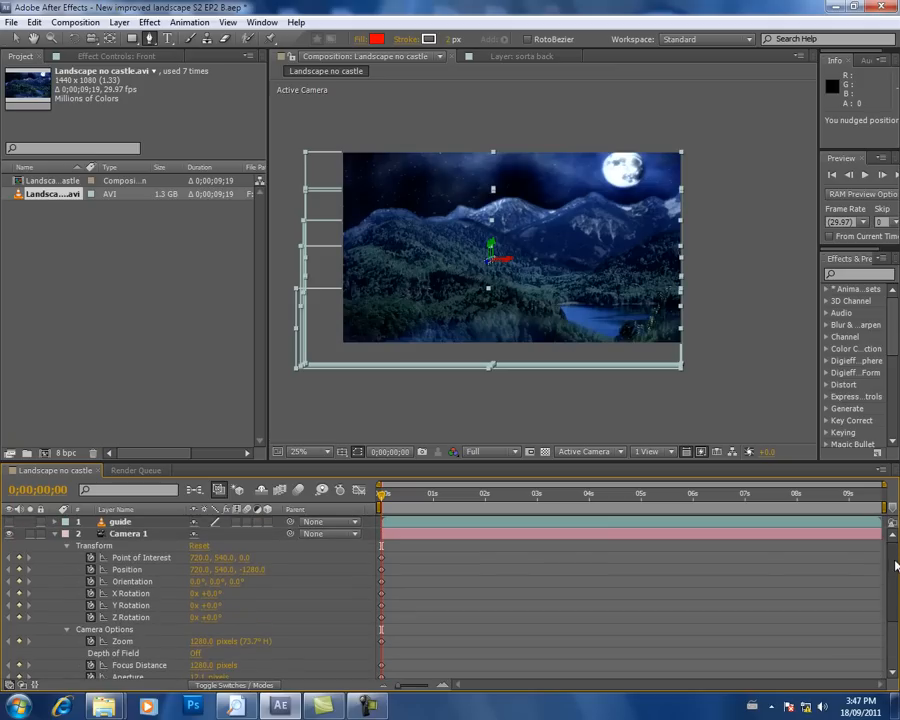
pyautogui.moveTo(498, 494); pyautogui.dragTo(880, 494)
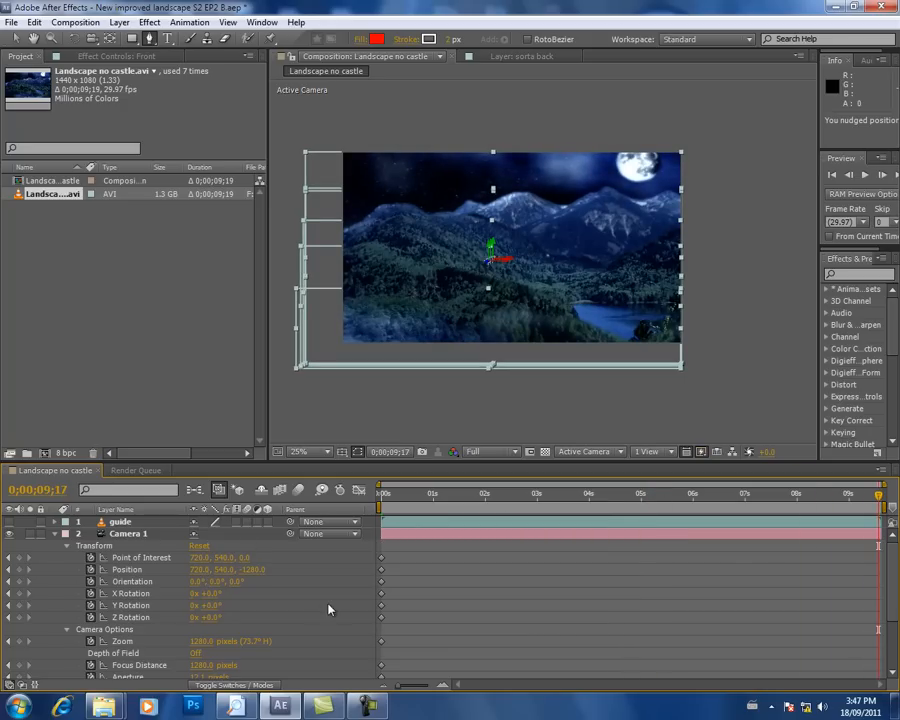
pyautogui.moveTo(205, 647); pyautogui.dragTo(304, 635)
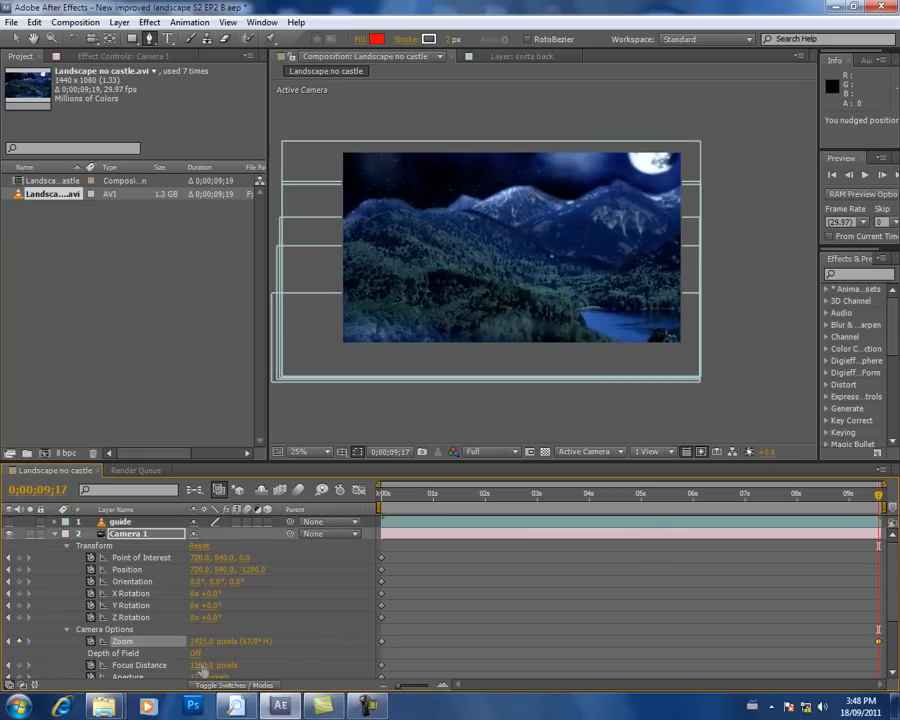
# Step: At 0;00;09;17, set Camera 1's Point of Interest X to 729 and its Position X to 746
pyautogui.scroll(-3, 883, 583)
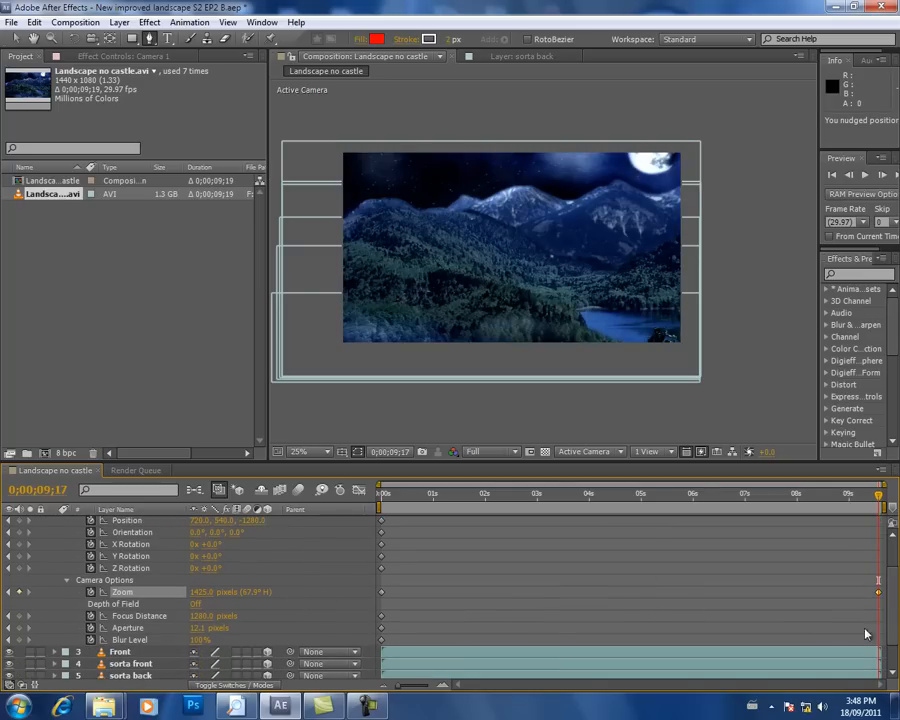
pyautogui.scroll(3, 663, 603)
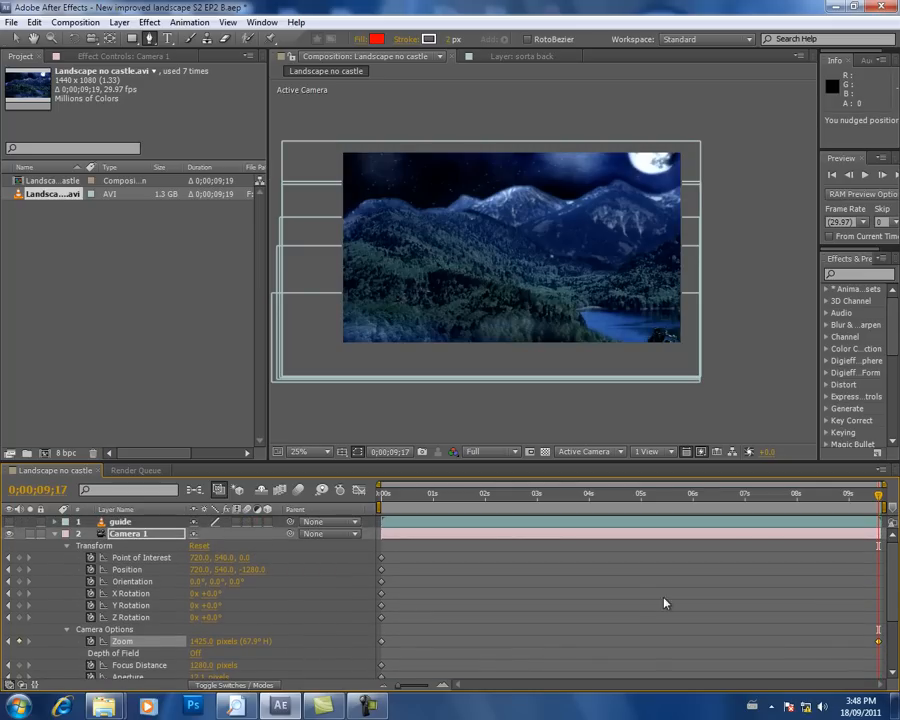
pyautogui.moveTo(203, 558); pyautogui.dragTo(229, 584)
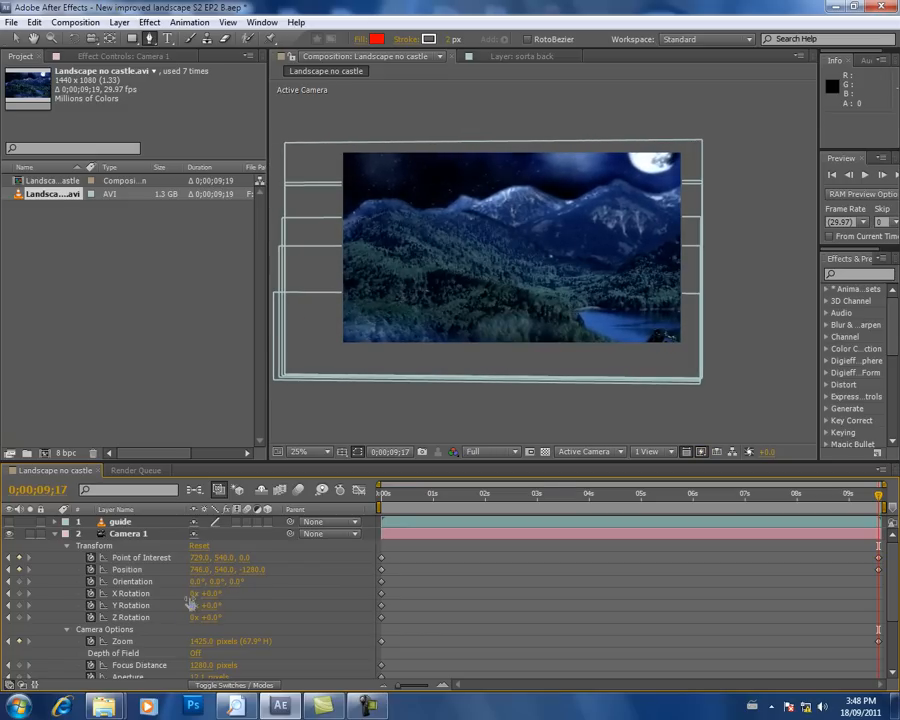
# Step: Try an X Rotation of 22 revolutions on Camera 1 at 0;00;09;17, and try shifting the sorta back layer with Pan Behind
pyautogui.click(188, 594)
pyautogui.moveTo(215, 594); pyautogui.dragTo(209, 598)
pyautogui.click(112, 42)
pyautogui.moveTo(418, 244); pyautogui.dragTo(445, 237)
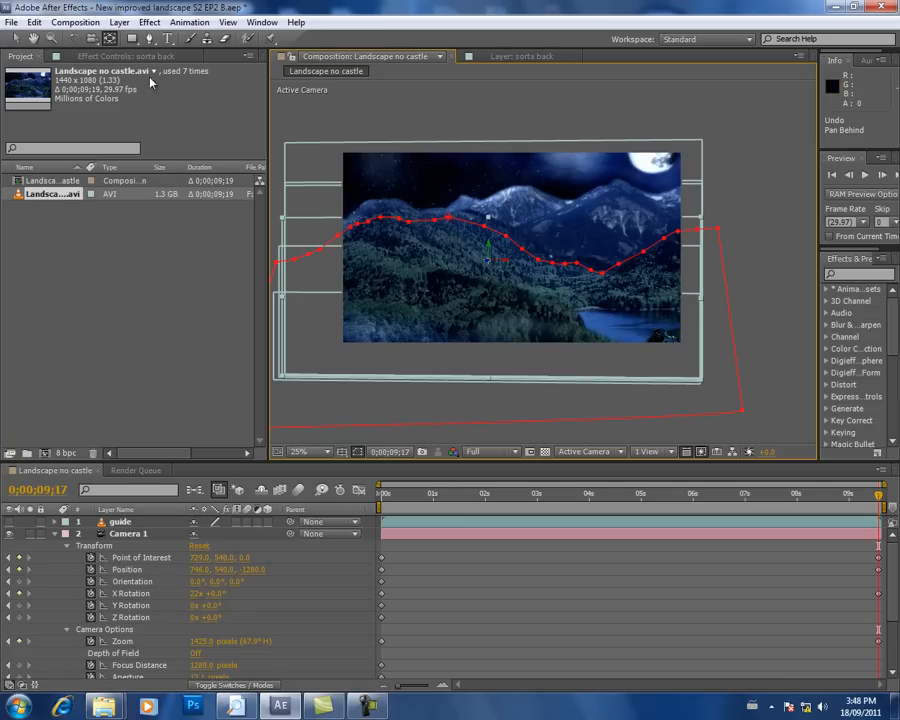
# Step: Try moving Camera 1 with the camera tools to position 460.3, 736.0, -1286.7 at 0;00;09;17
pyautogui.click(91, 40)
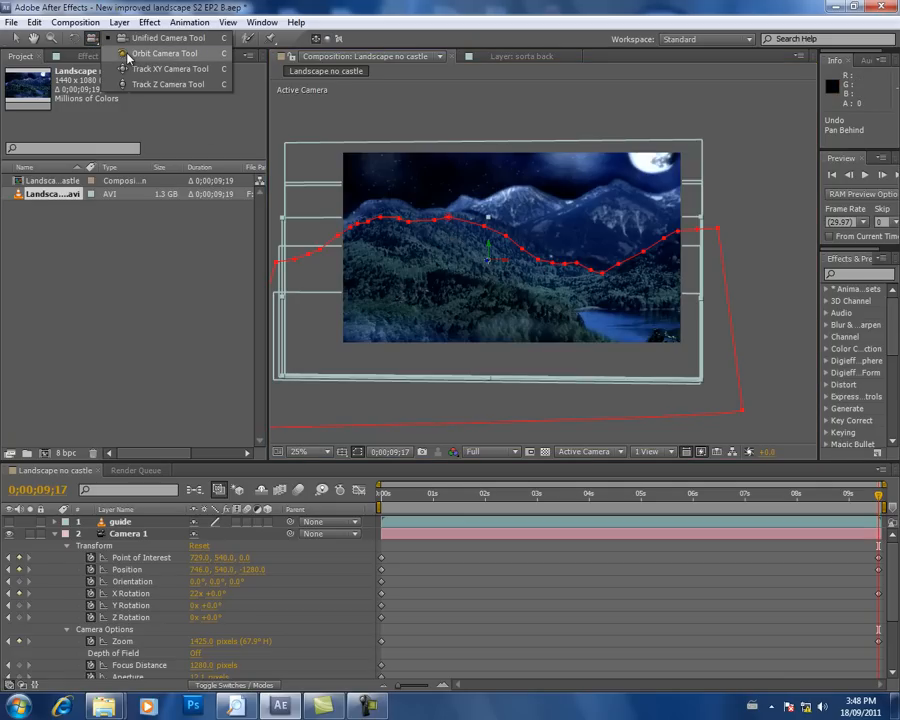
pyautogui.click(127, 54)
pyautogui.moveTo(402, 298); pyautogui.dragTo(481, 270)
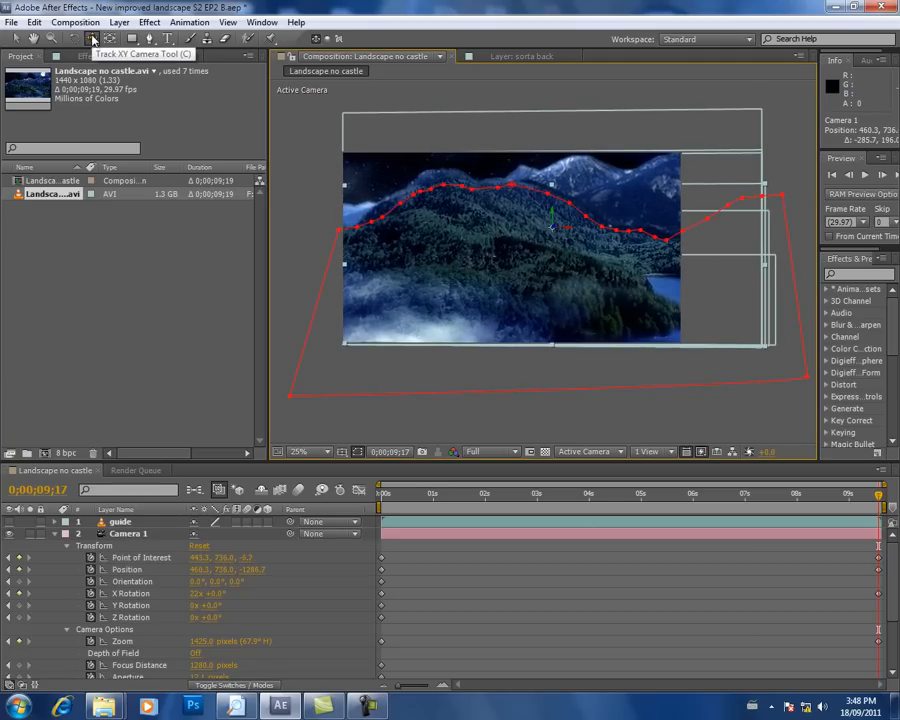
pyautogui.click(92, 40)
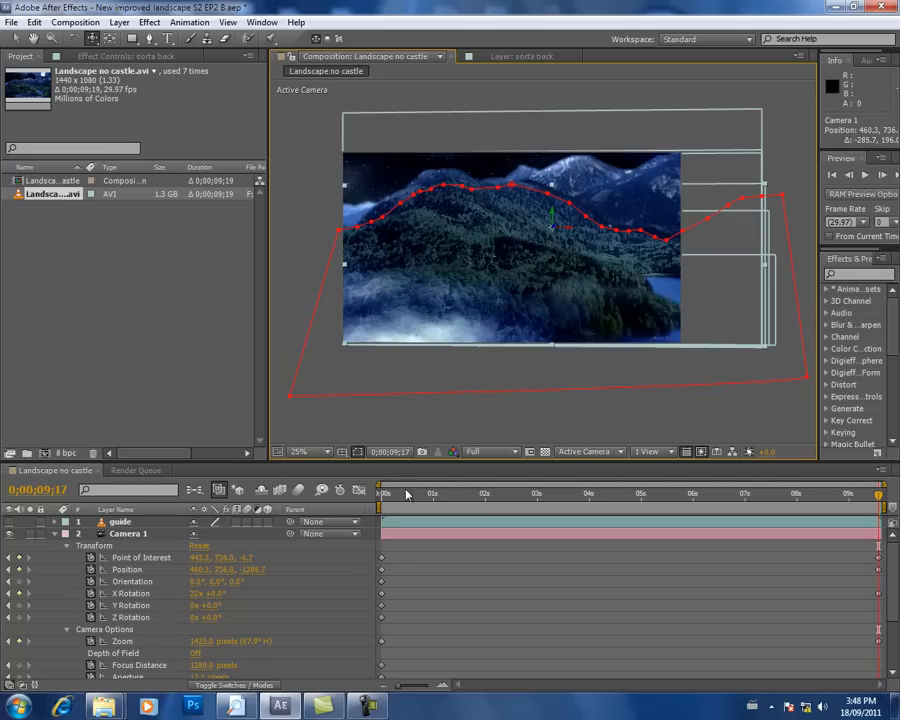
# Step: Preview the camera animation from the first frame, stopping back at the start
pyautogui.press('Home')
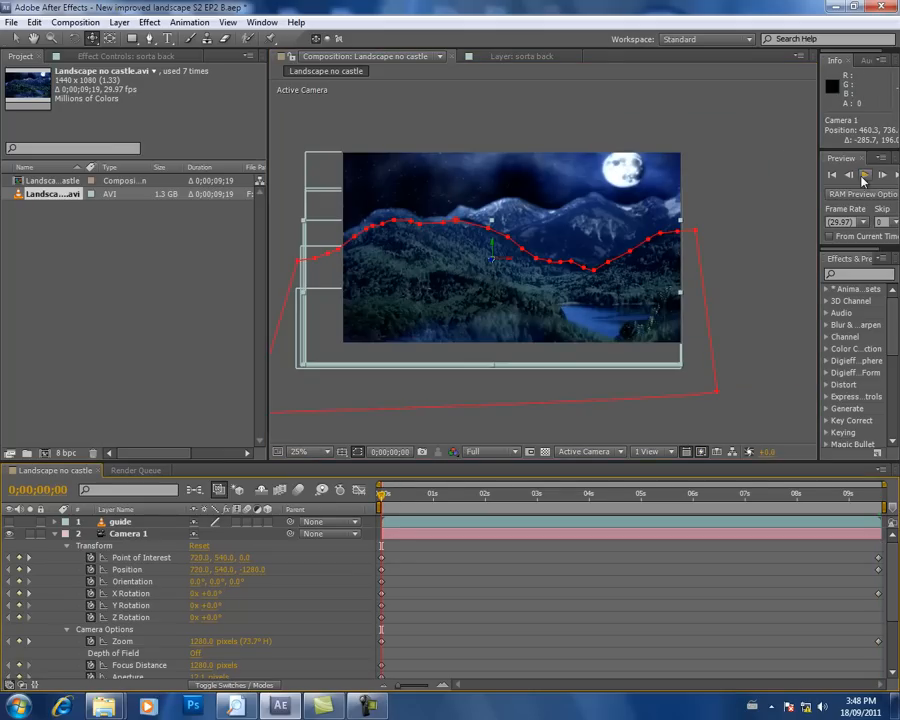
pyautogui.click(864, 176)
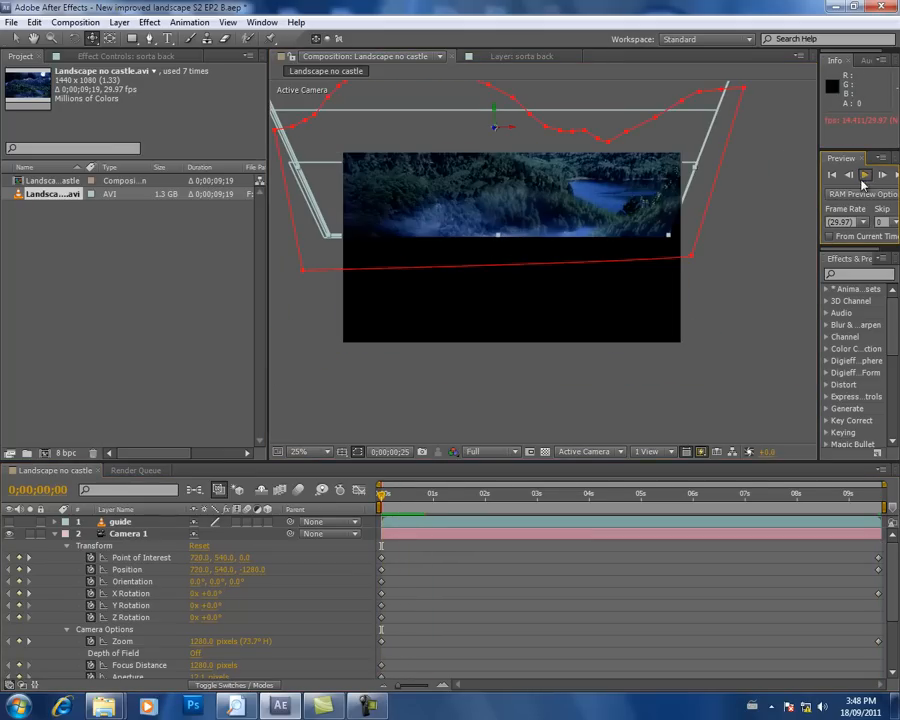
pyautogui.moveTo(433, 498); pyautogui.dragTo(378, 510)
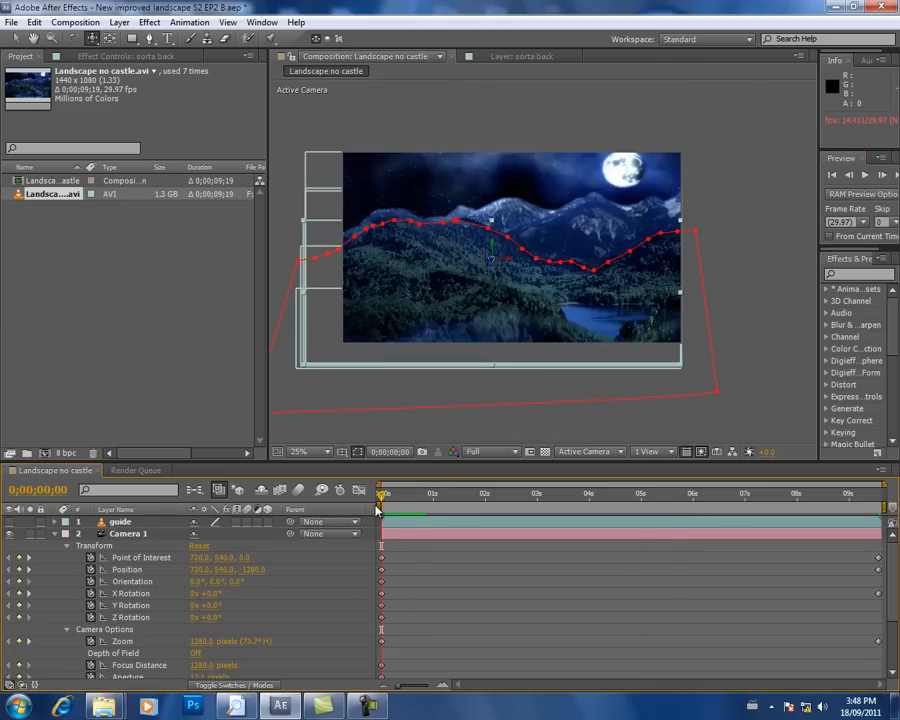
# Step: Undo the camera tool moves and Camera 1's X Rotation change, scrubbing the timeline to check the motion
pyautogui.hotkey('ctrl', 'z')
pyautogui.click(512, 488)
pyautogui.moveTo(513, 484); pyautogui.dragTo(781, 495)
pyautogui.hotkey('ctrl', 'z')
# Step: Return to the first frame and play the remaining zoom and position animation of Camera 1
pyautogui.moveTo(833, 451); pyautogui.dragTo(367, 468)
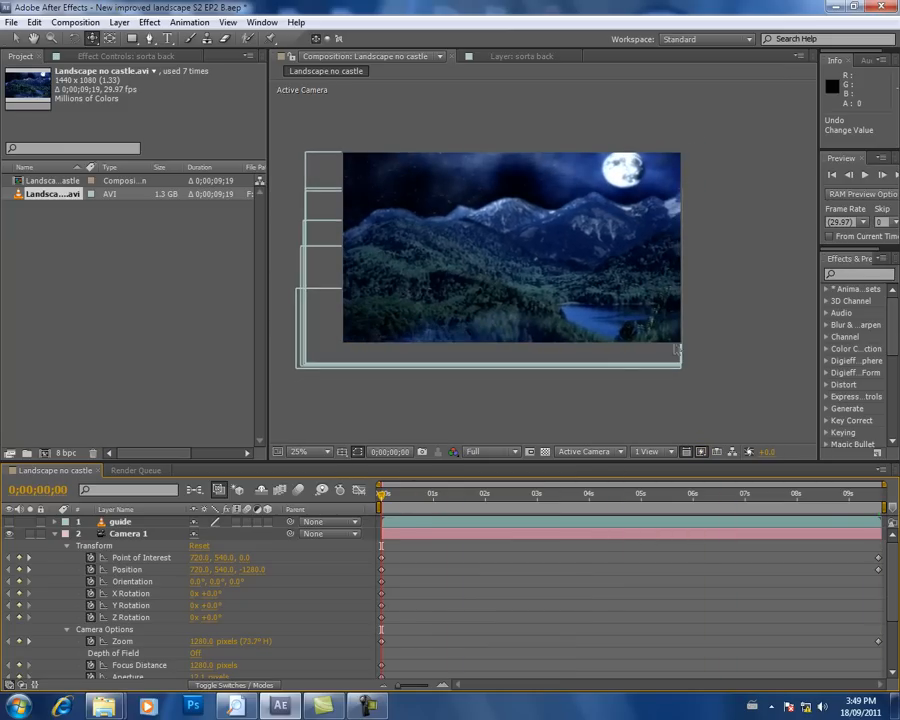
pyautogui.click(866, 175)
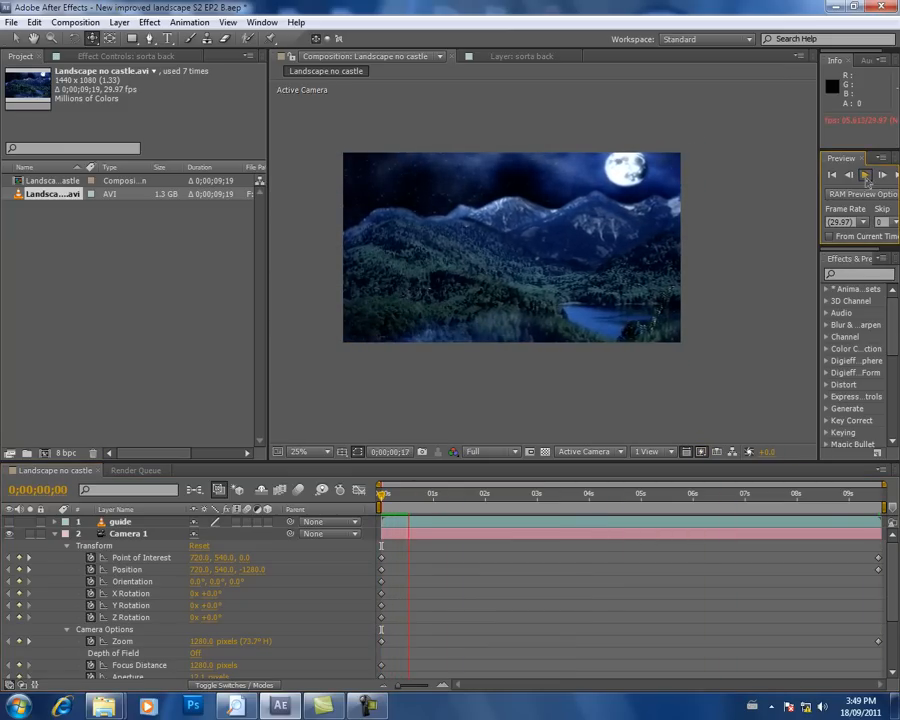
# Step: Orbit Camera 1 at 0;00;09;18 and adjust its position to 647.8, 473.0, -1266.0
pyautogui.click(867, 178)
pyautogui.moveTo(410, 497); pyautogui.dragTo(899, 502)
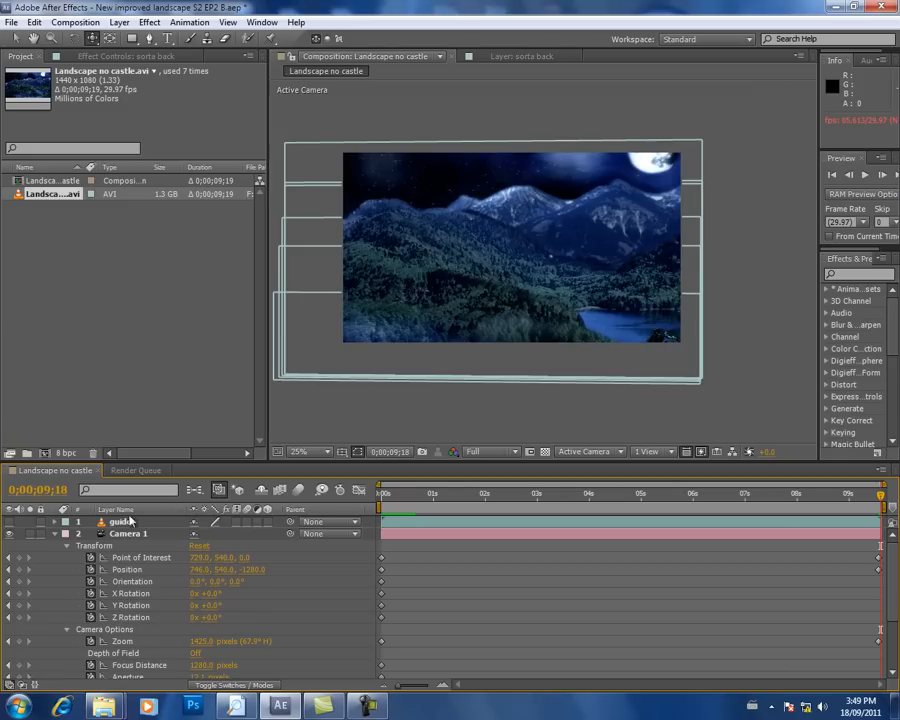
pyautogui.moveTo(92, 38); pyautogui.dragTo(127, 59)
pyautogui.moveTo(402, 267); pyautogui.dragTo(418, 272)
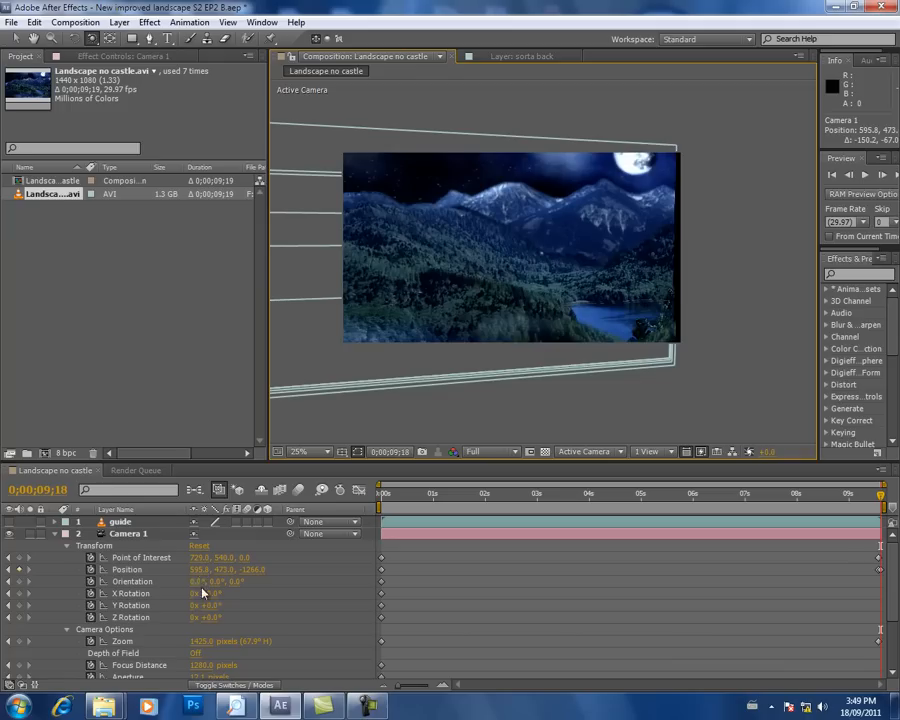
pyautogui.moveTo(200, 578); pyautogui.dragTo(237, 571)
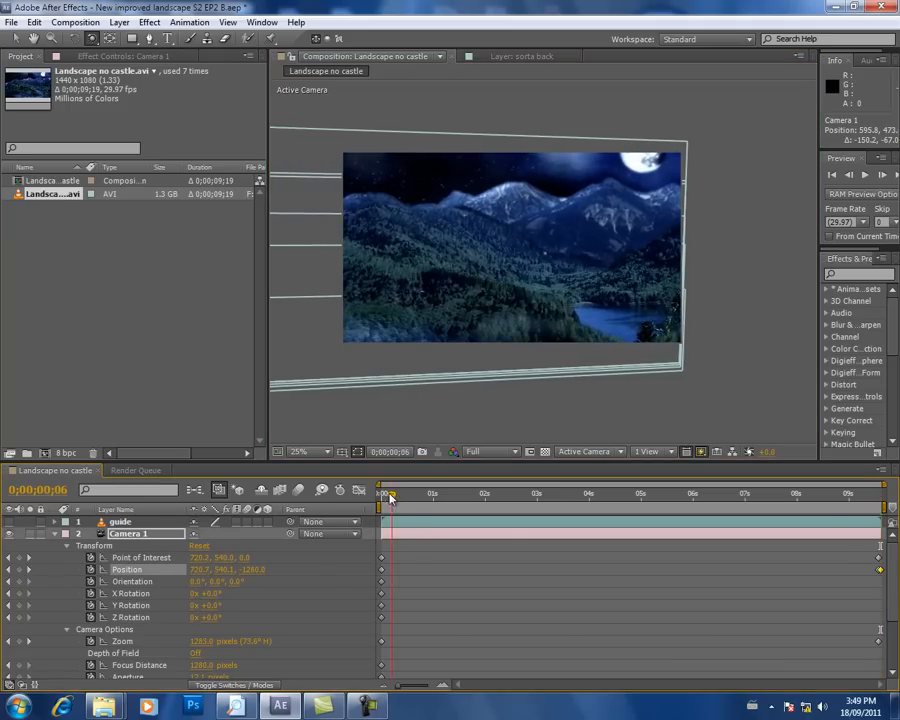
# Step: Briefly preview the camera move from the first frame, and lower the composition's preview resolution to Third
pyautogui.click(381, 494)
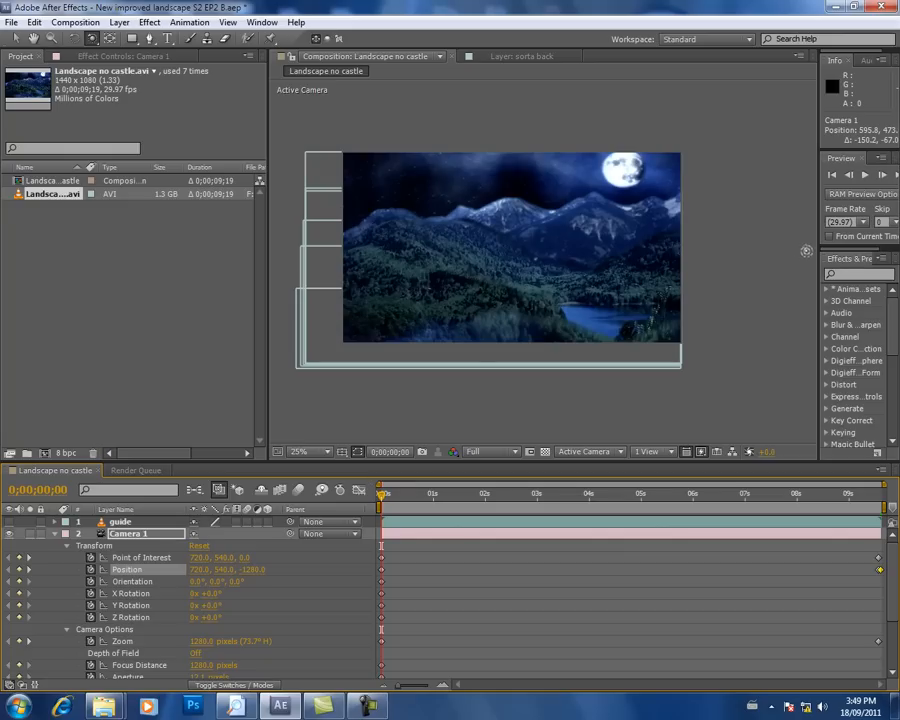
pyautogui.click(866, 175)
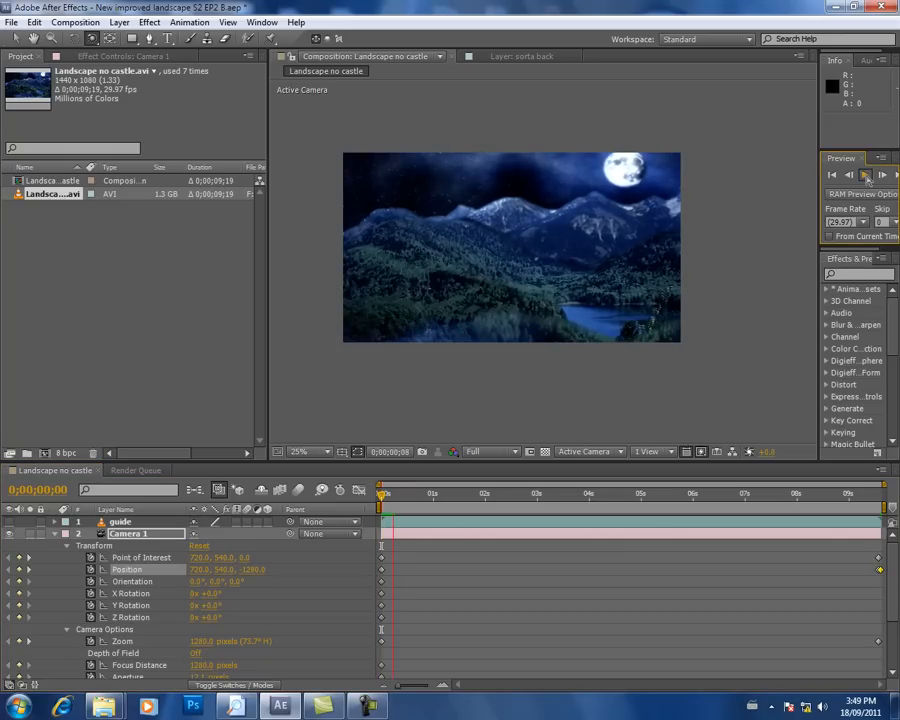
pyautogui.click(866, 175)
pyautogui.click(512, 452)
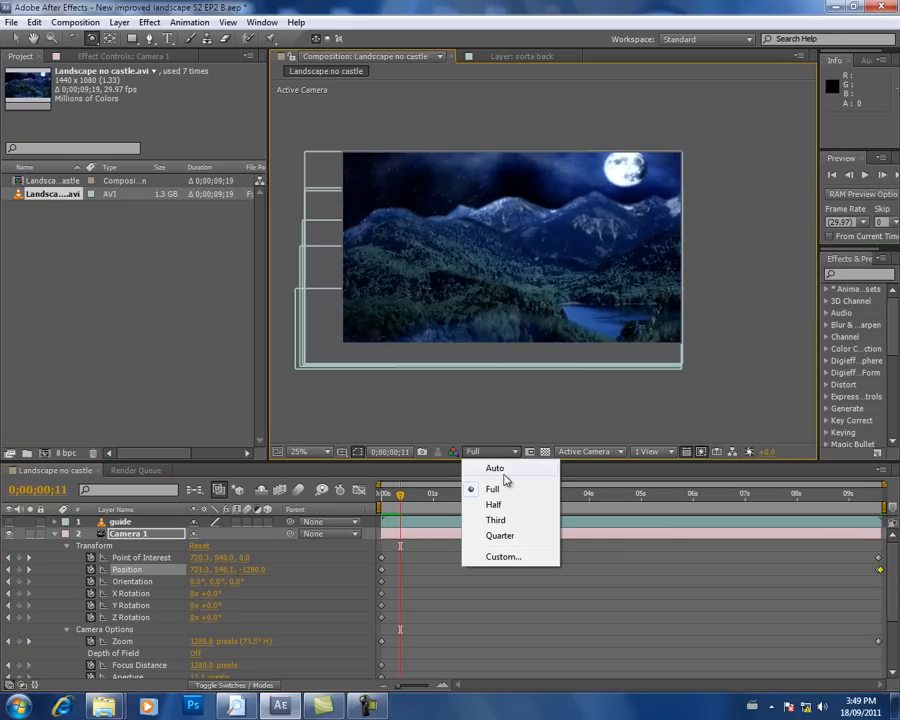
pyautogui.click(515, 521)
# Step: Preview the camera animation from the first frame at the reduced resolution, stopping back at the start
pyautogui.moveTo(397, 497); pyautogui.dragTo(381, 495)
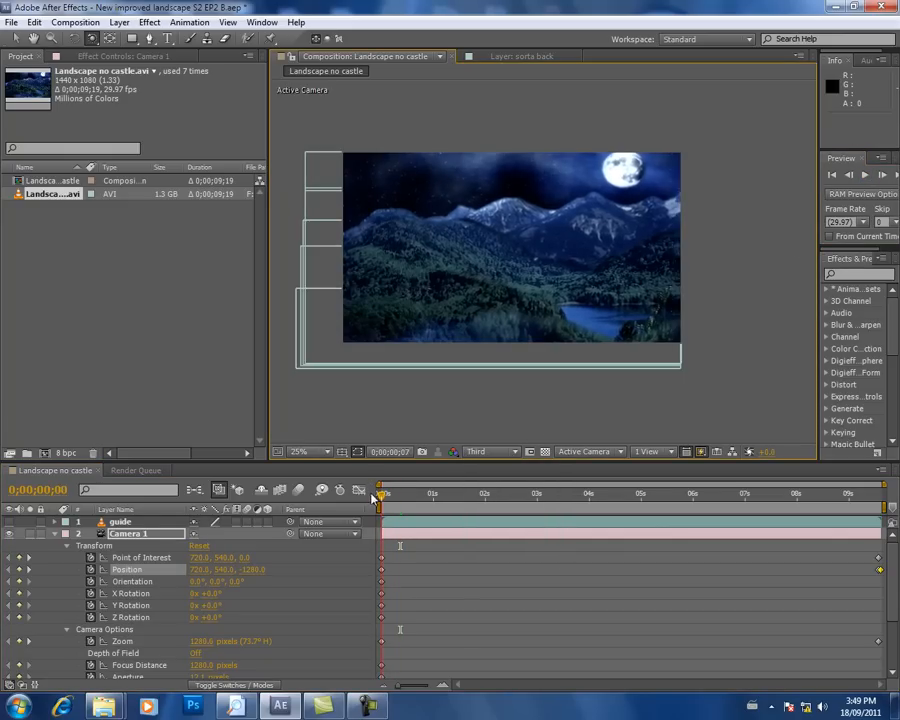
pyautogui.click(866, 175)
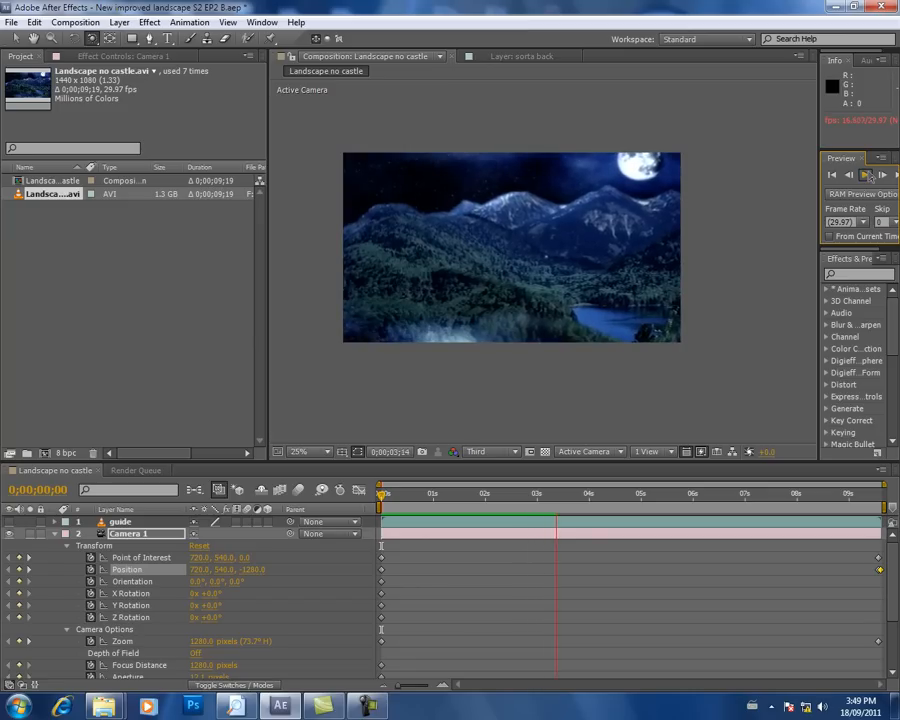
pyautogui.click(868, 177)
pyautogui.moveTo(738, 492); pyautogui.dragTo(366, 460)
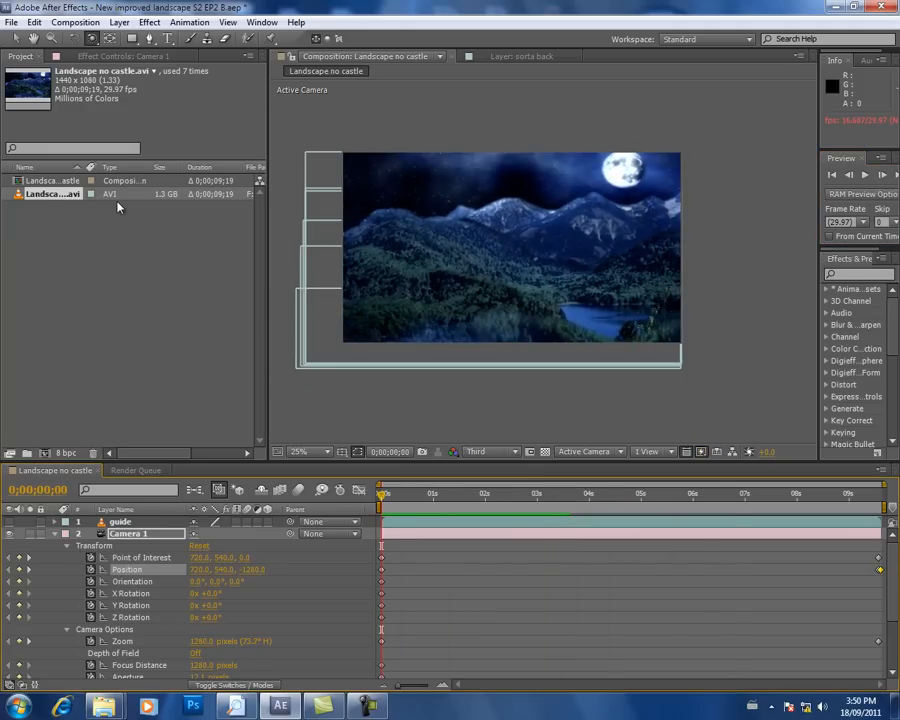
# Step: At the 0;00;09;17 keyframe, orbit Camera 1 to position 944.0, 406.2, -1240.5 and set its Zoom to 1602 pixels
pyautogui.click(29, 569)
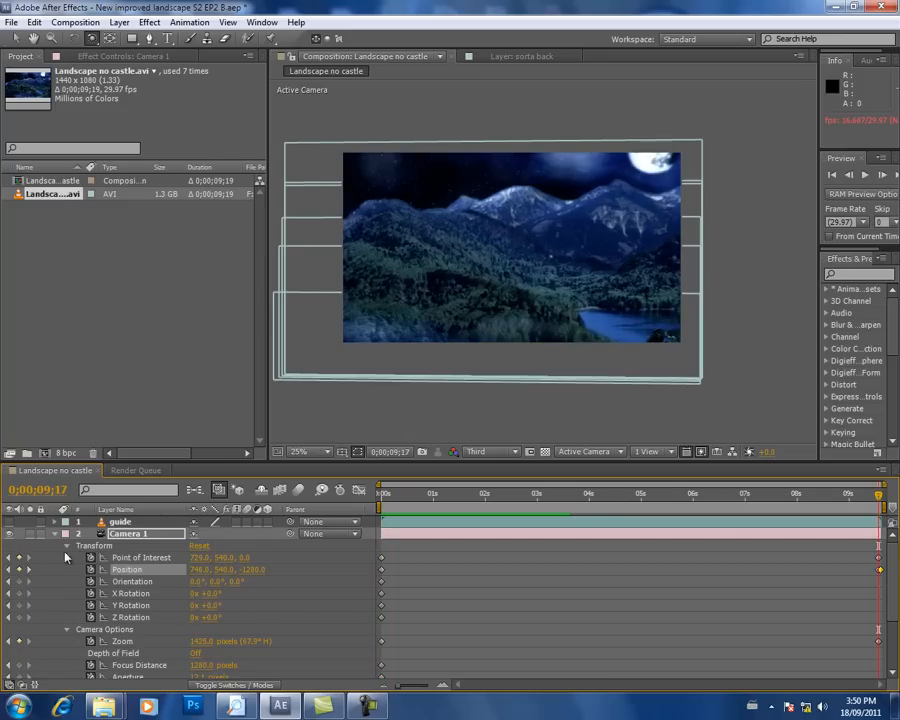
pyautogui.click(92, 40)
pyautogui.moveTo(466, 236); pyautogui.dragTo(441, 279)
pyautogui.moveTo(439, 272); pyautogui.dragTo(292, 129)
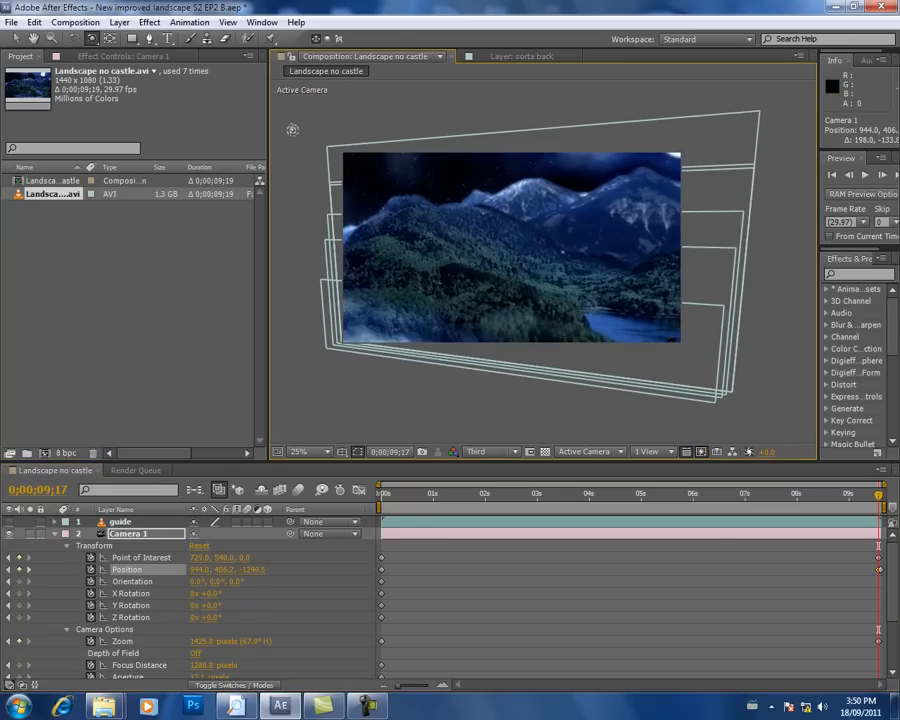
pyautogui.moveTo(203, 648); pyautogui.dragTo(325, 598)
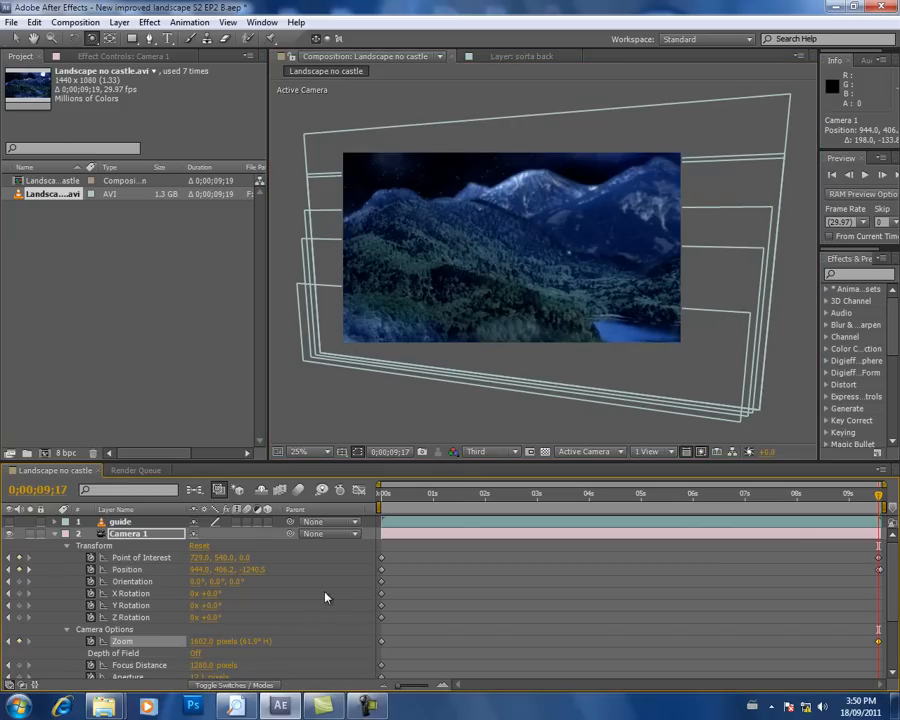
# Step: Return to the first frame and preview the reworked orbit and zoom of Camera 1
pyautogui.moveTo(462, 508); pyautogui.dragTo(333, 472)
pyautogui.click(866, 176)
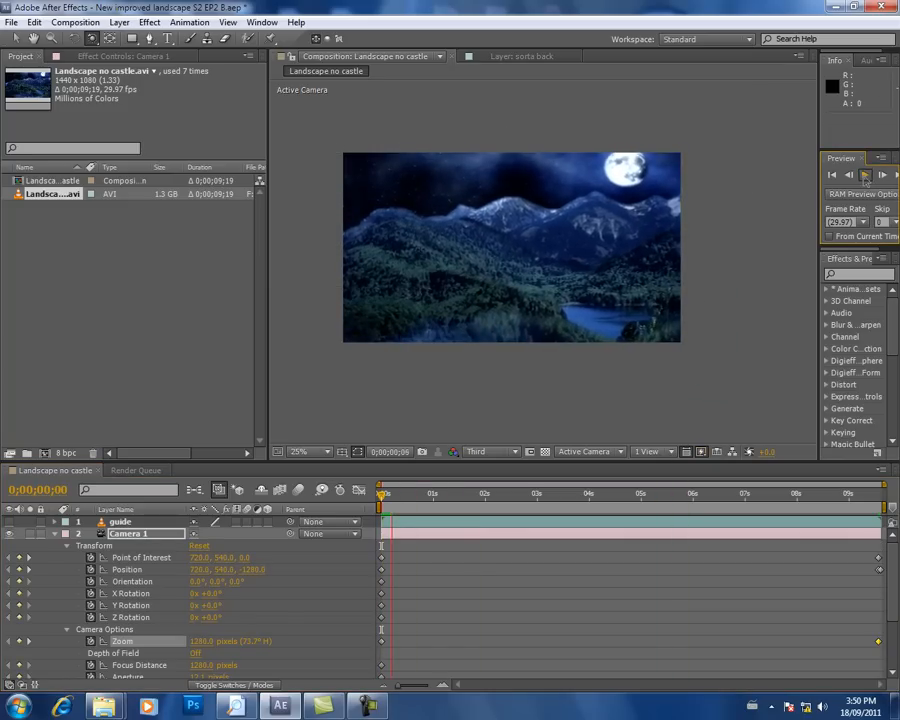
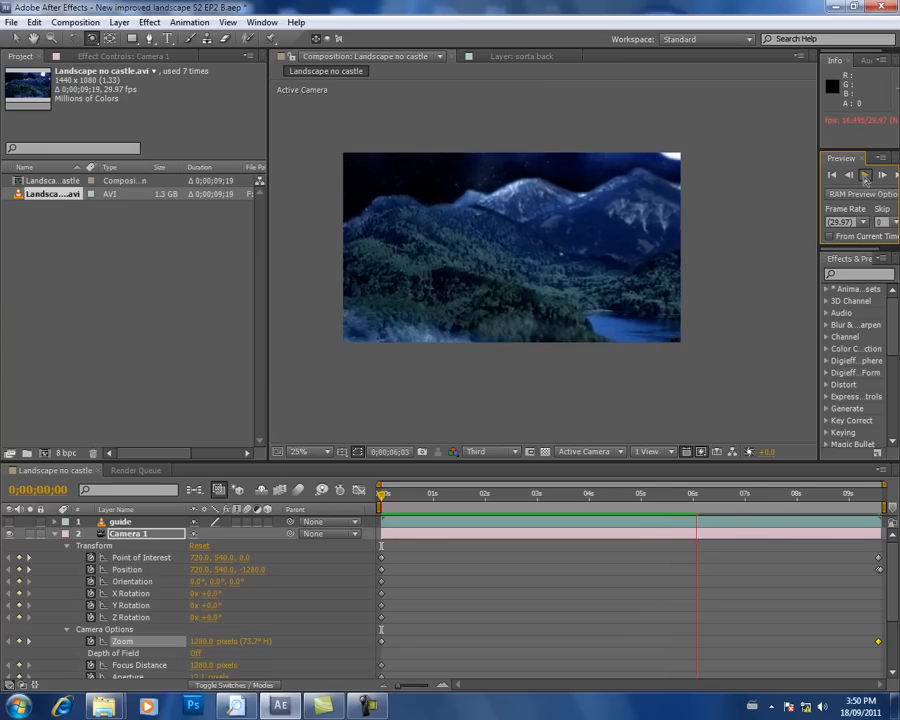
# Step: Stop the preview and set Camera 1's Position X to 843.0 at the 0;00;09;17 keyframe
pyautogui.click(865, 179)
pyautogui.moveTo(707, 495); pyautogui.dragTo(744, 602)
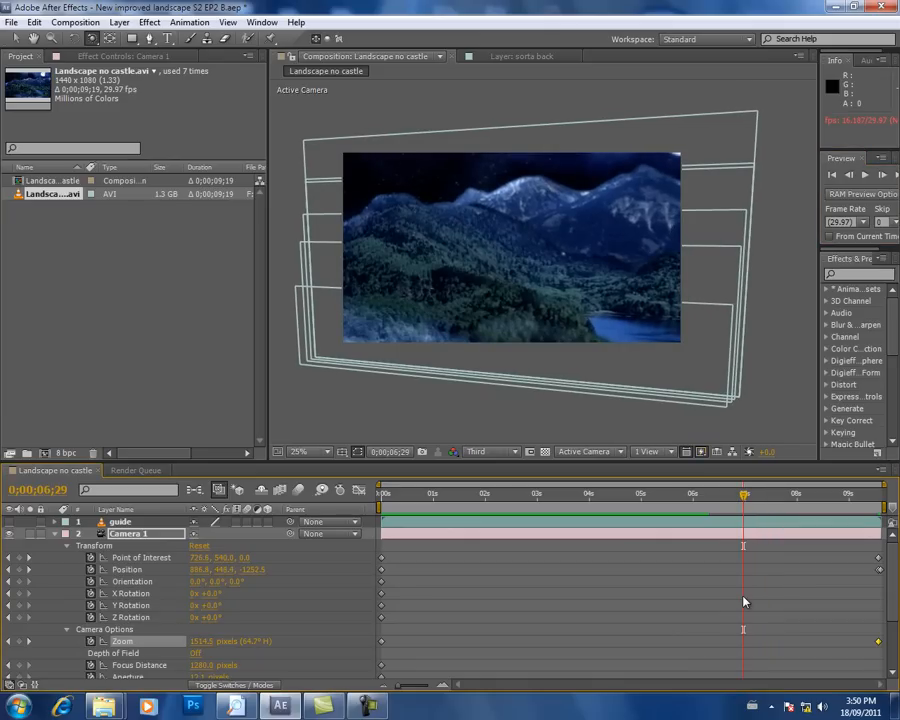
pyautogui.click(29, 558)
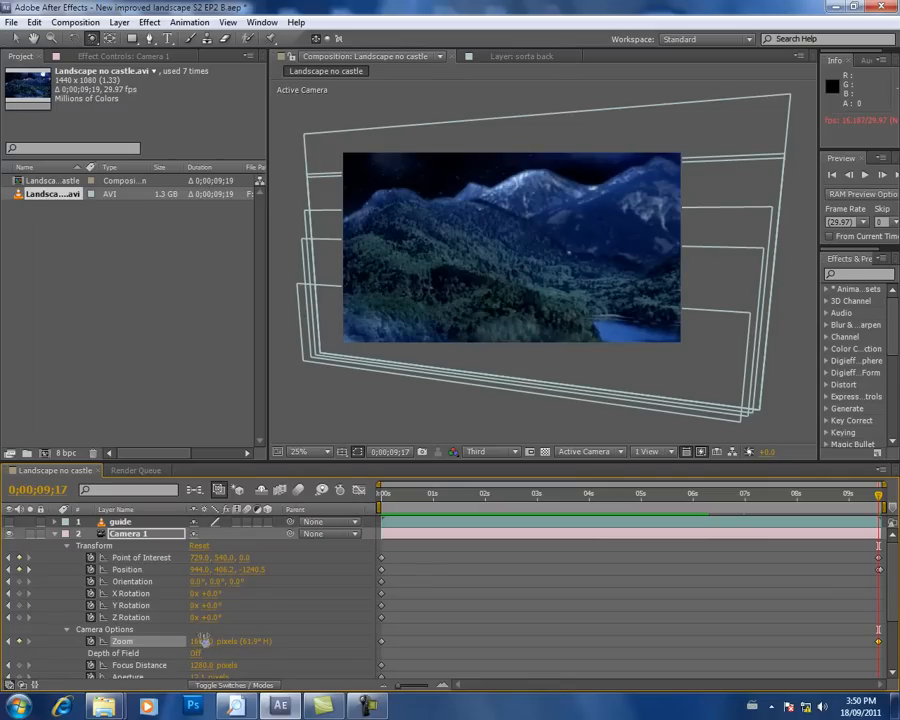
pyautogui.moveTo(203, 574); pyautogui.dragTo(164, 603)
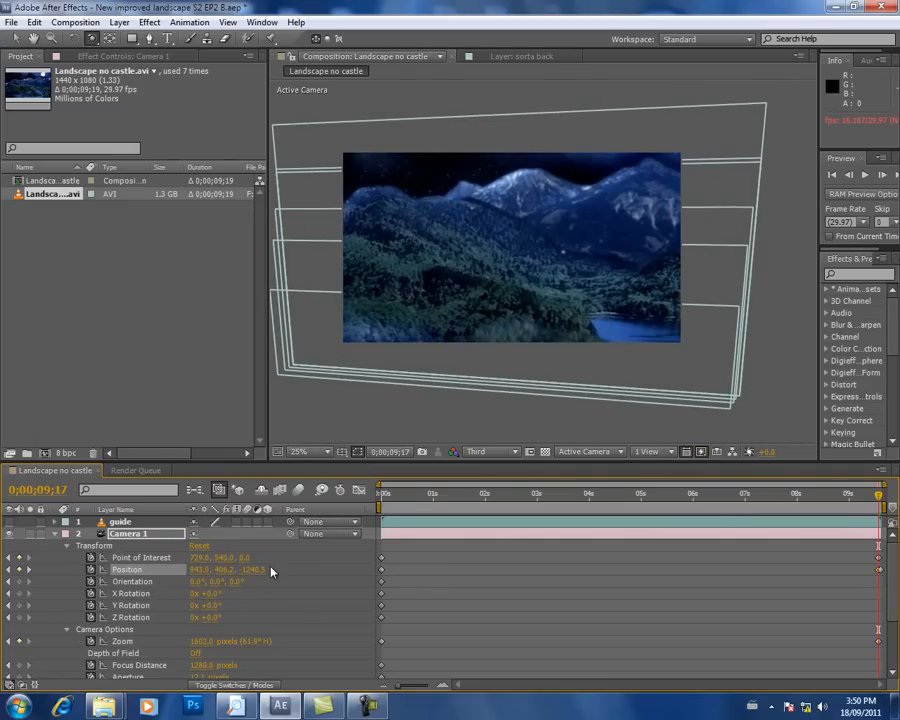
# Step: Delete Camera 1's Position keyframe at 0;00;09;17 and move to its remaining end keyframe at 0;00;09;18
pyautogui.moveTo(386, 498); pyautogui.dragTo(848, 535)
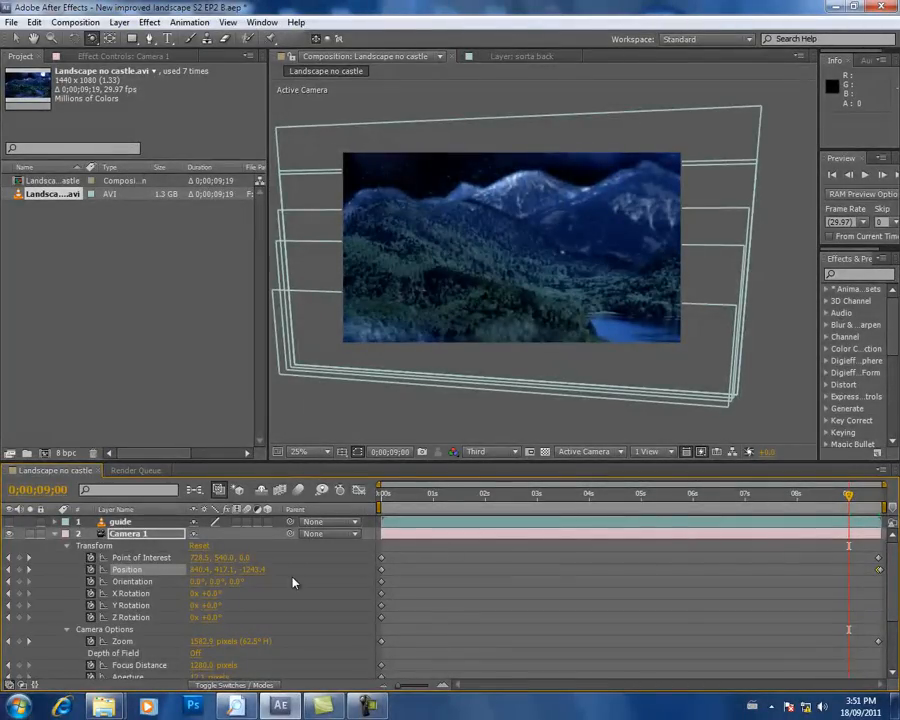
pyautogui.click(28, 569)
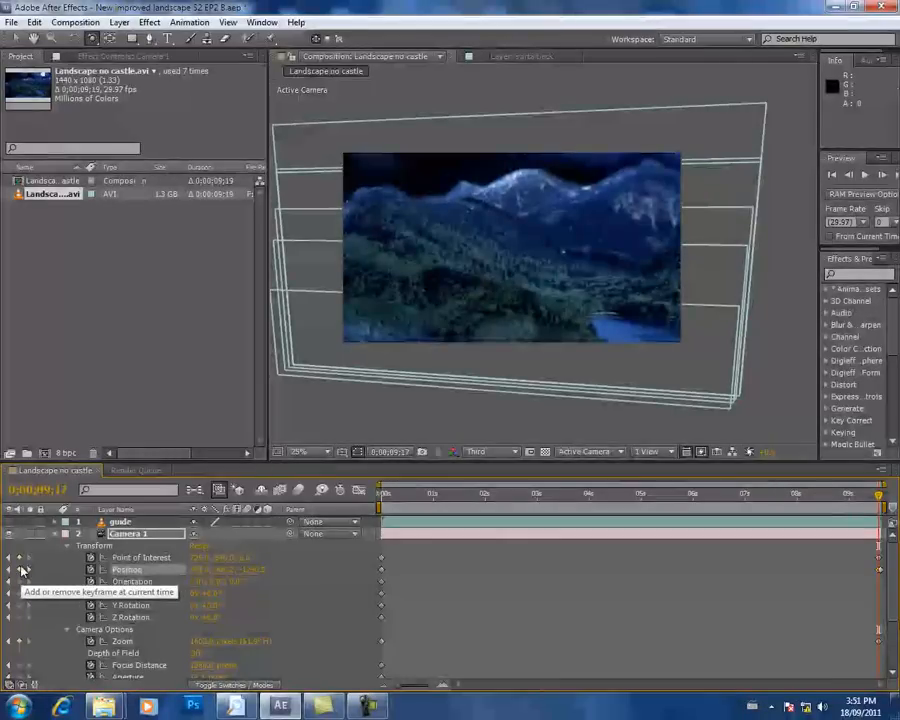
pyautogui.click(18, 570)
pyautogui.moveTo(385, 493); pyautogui.dragTo(372, 470)
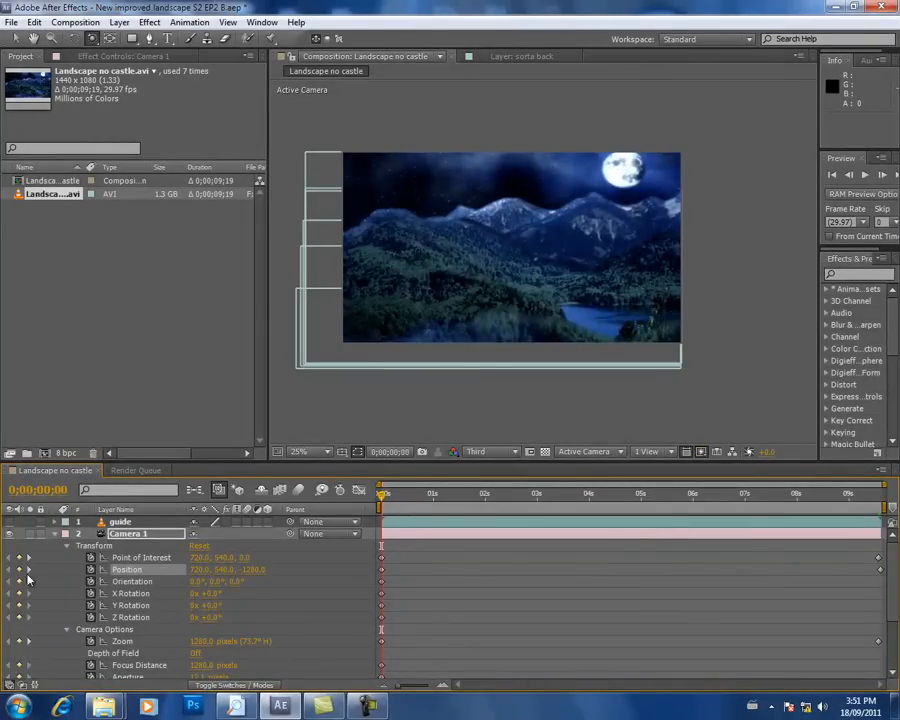
pyautogui.click(29, 569)
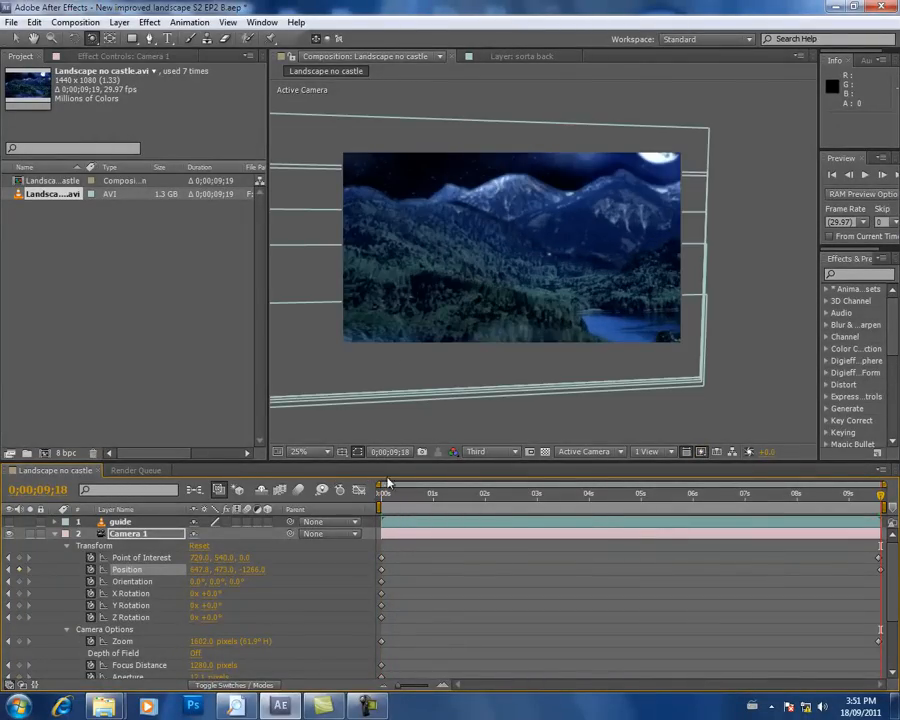
# Step: At 0;00;09;18, set Camera 1's Point of Interest X to 487.0 and its Zoom to 1673 pixels
pyautogui.click(16, 39)
pyautogui.click(55, 535)
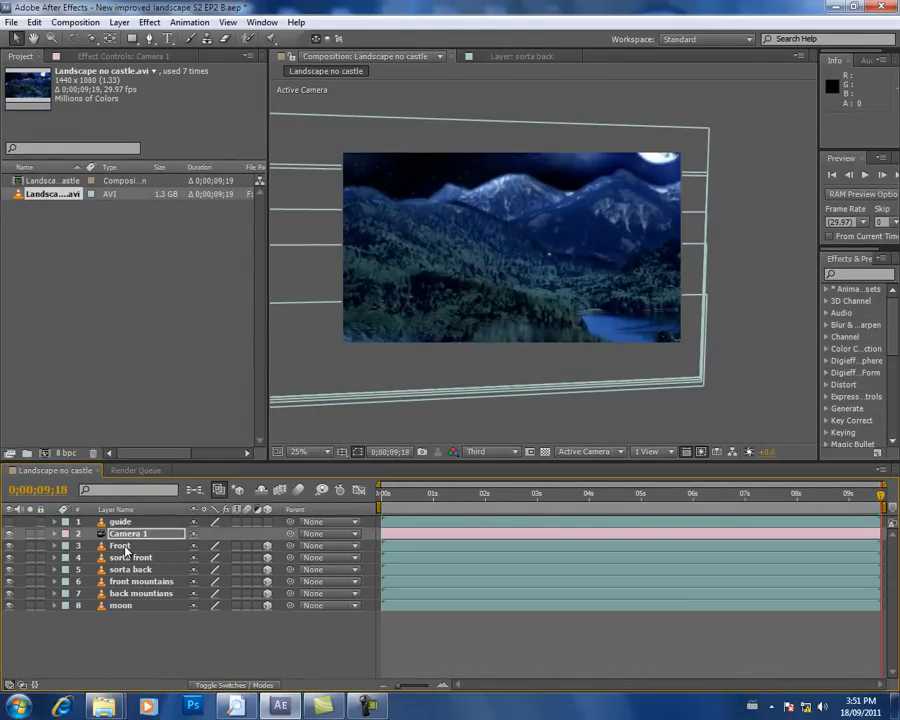
pyautogui.click(55, 534)
pyautogui.moveTo(199, 556); pyautogui.dragTo(46, 563)
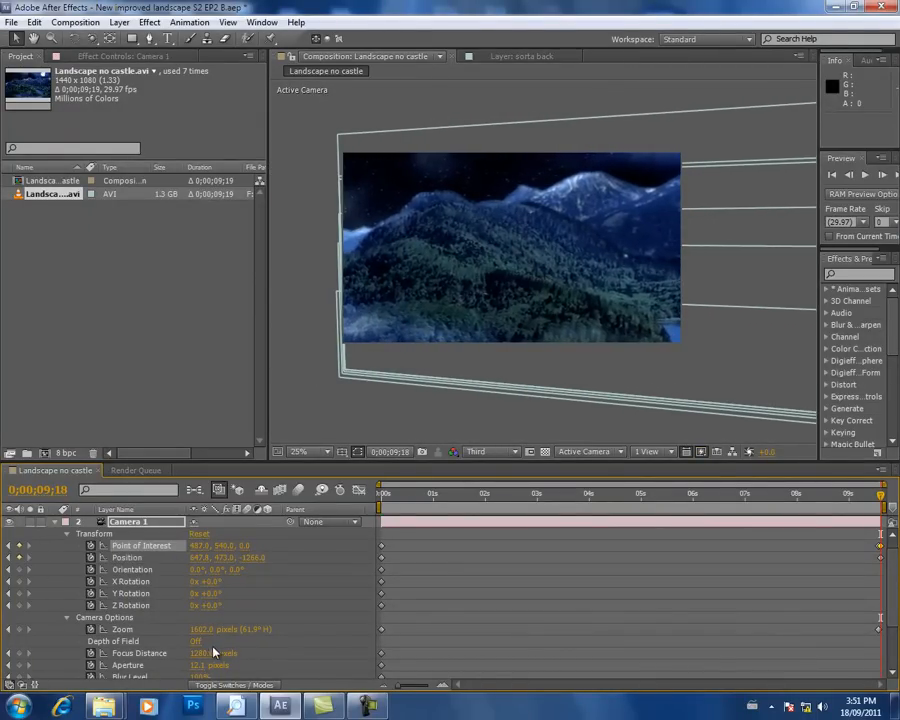
pyautogui.moveTo(203, 632); pyautogui.dragTo(181, 632)
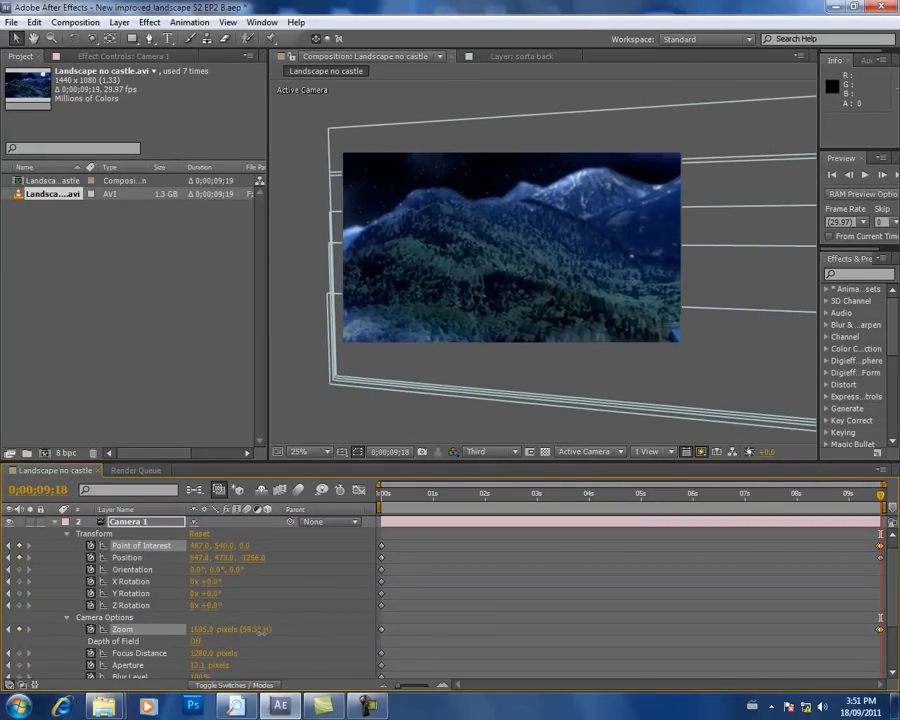
# Step: Preview the camera move from the first frame, stopping back at the start
pyautogui.moveTo(514, 490); pyautogui.dragTo(320, 518)
pyautogui.click(866, 175)
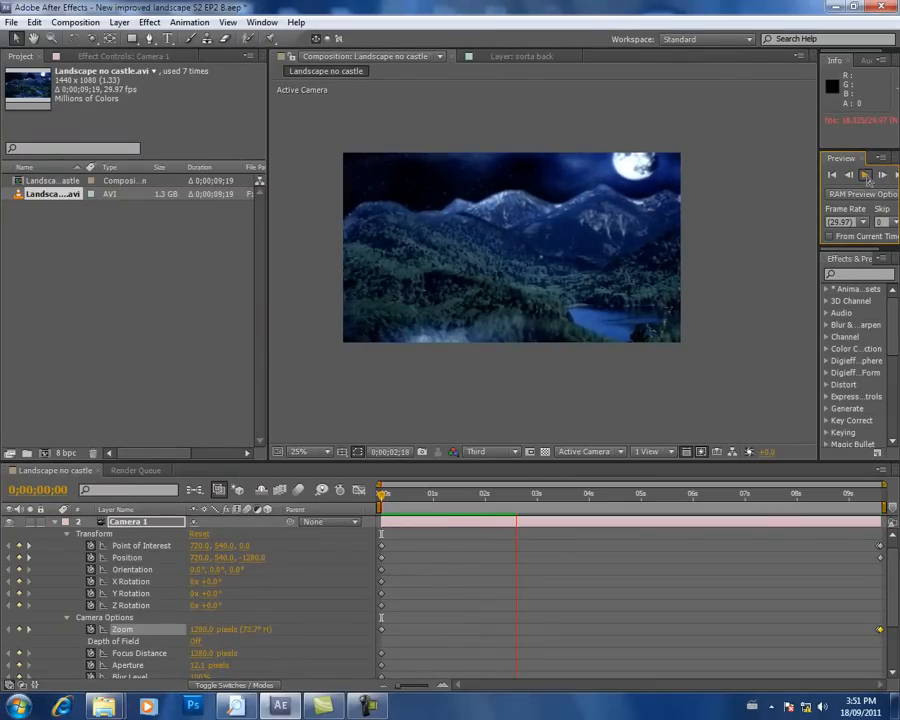
pyautogui.click(503, 397)
pyautogui.moveTo(460, 506); pyautogui.dragTo(381, 500)
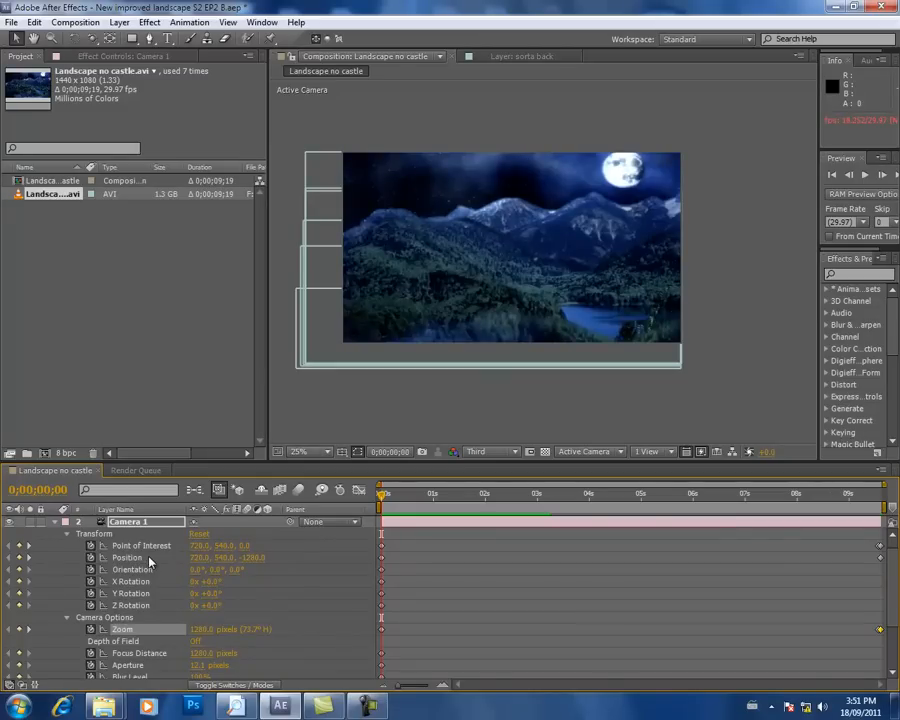
# Step: At the first frame, replace Camera 1's keyframes by tracking it in XY to Position 389.8, 536.9, -1240.0 and Point of Interest 471.0, 603.9, 26.0
pyautogui.moveTo(199, 557)
pyautogui.mouseDown()
pyautogui.moveTo(215, 557)
pyautogui.moveTo(192, 557)
pyautogui.moveTo(201, 558)
pyautogui.mouseUp()
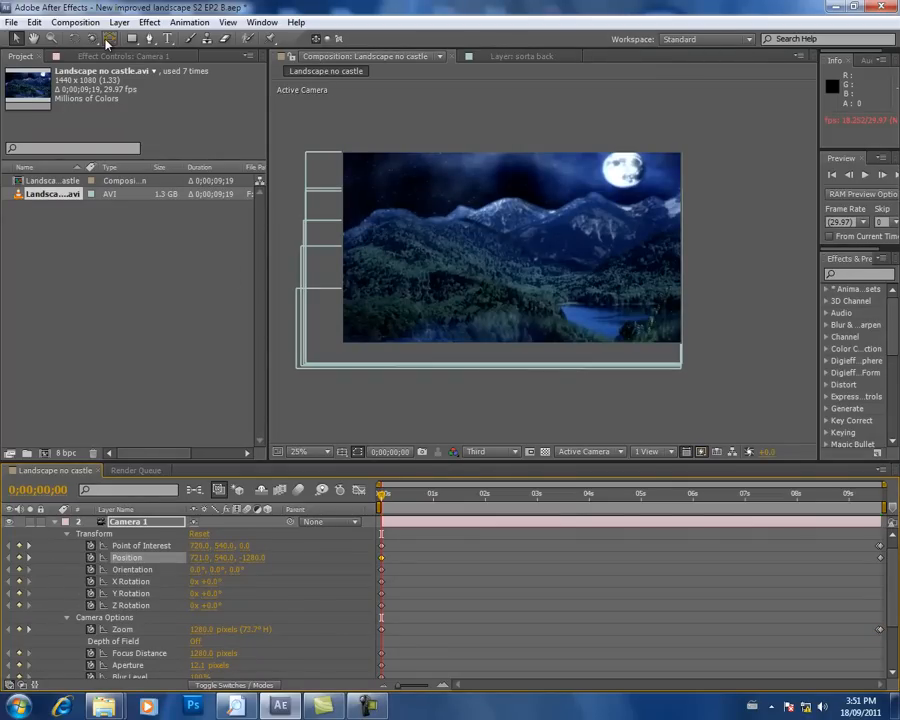
pyautogui.moveTo(96, 40); pyautogui.dragTo(114, 66)
pyautogui.moveTo(460, 240); pyautogui.dragTo(480, 246)
pyautogui.moveTo(453, 494); pyautogui.dragTo(883, 524)
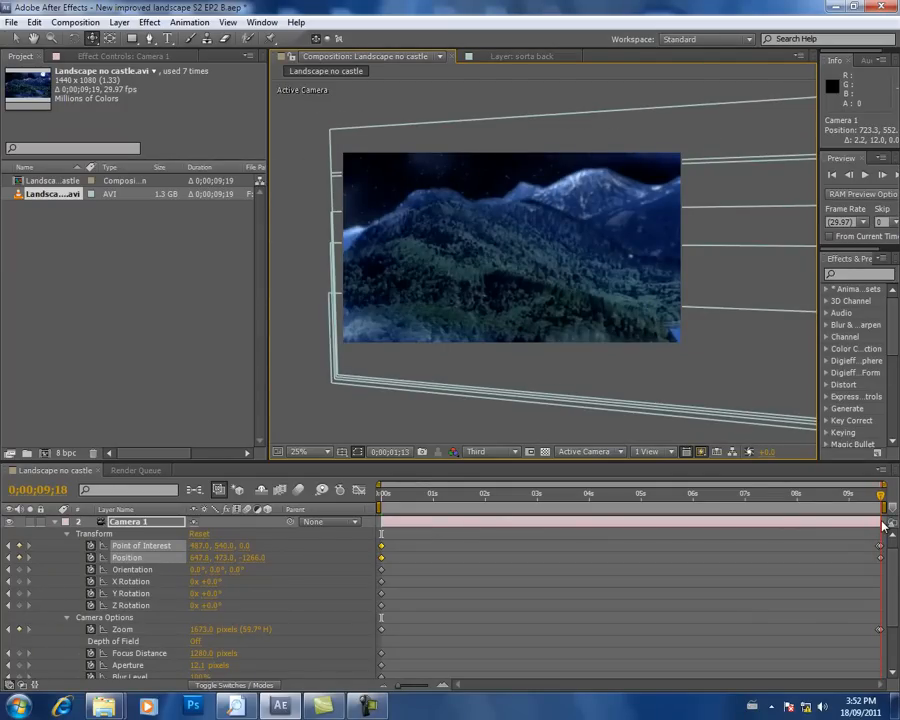
pyautogui.click(8, 559)
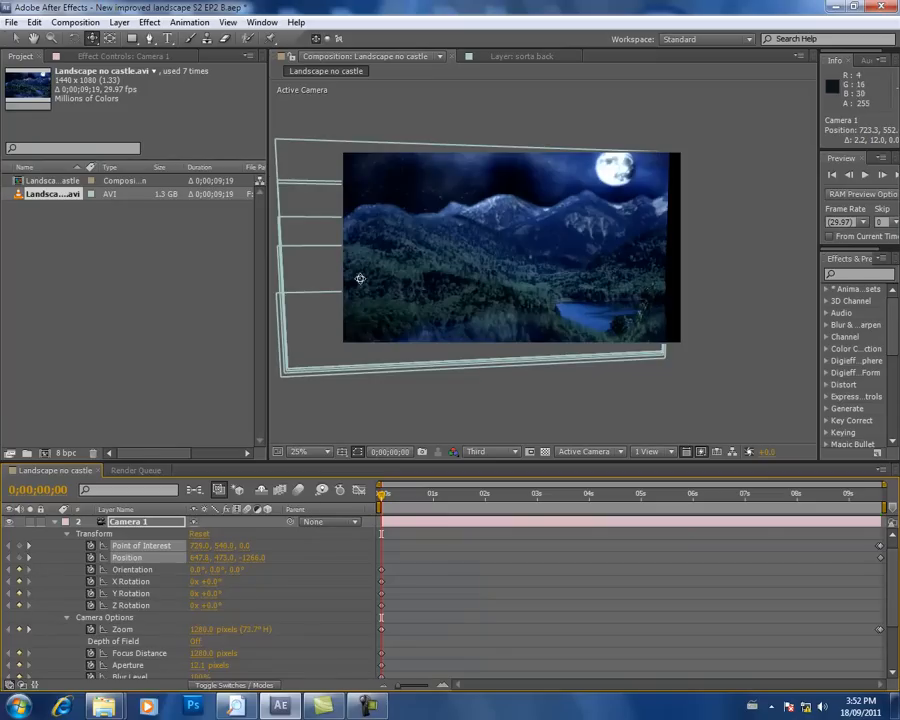
pyautogui.moveTo(366, 255); pyautogui.dragTo(449, 246)
# Step: Try a Camera 1 Zoom of 1403 pixels at the first frame and undo the change
pyautogui.moveTo(201, 634); pyautogui.dragTo(281, 629)
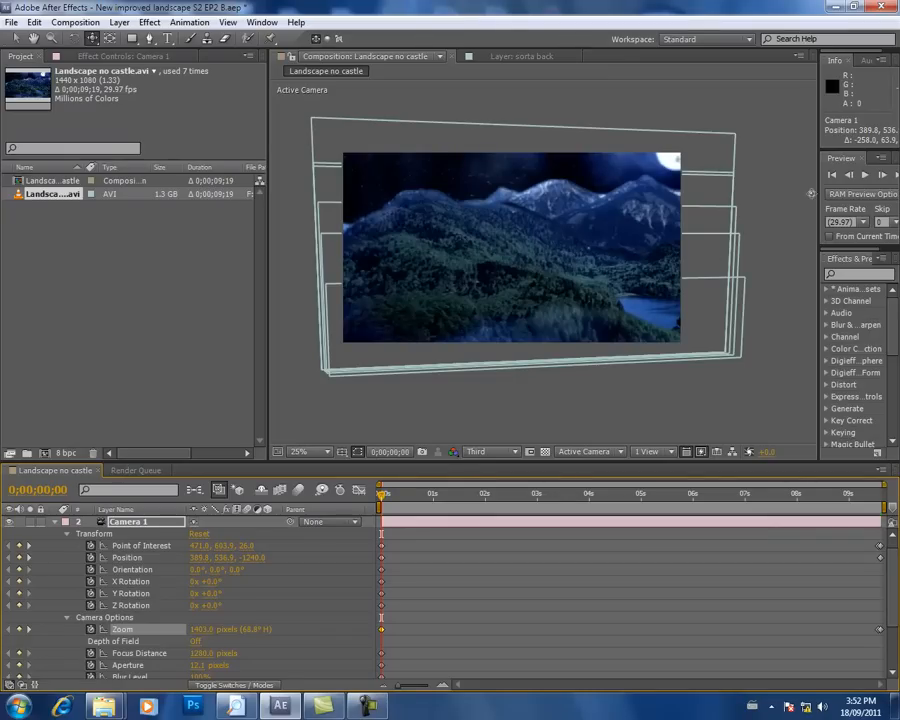
pyautogui.moveTo(528, 500); pyautogui.dragTo(373, 513)
pyautogui.hotkey('ctrl', 'z')
pyautogui.hotkey('ctrl', 'z')
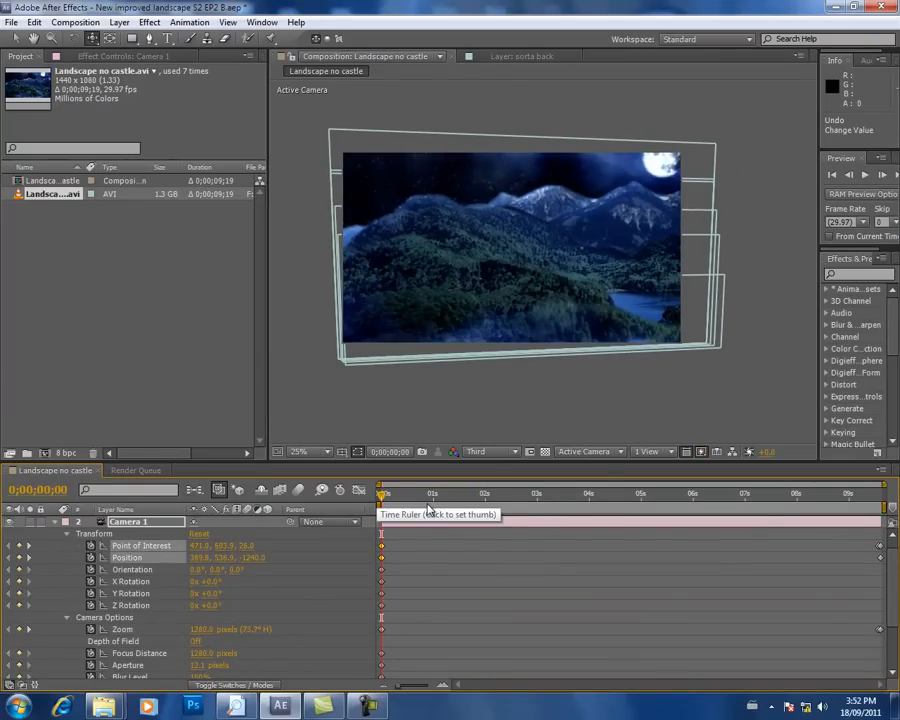
# Step: At the 0;00;09;17 keyframe, track Camera 1 in XY to a Position of about 265, 700, and return to the first frame
pyautogui.click(28, 629)
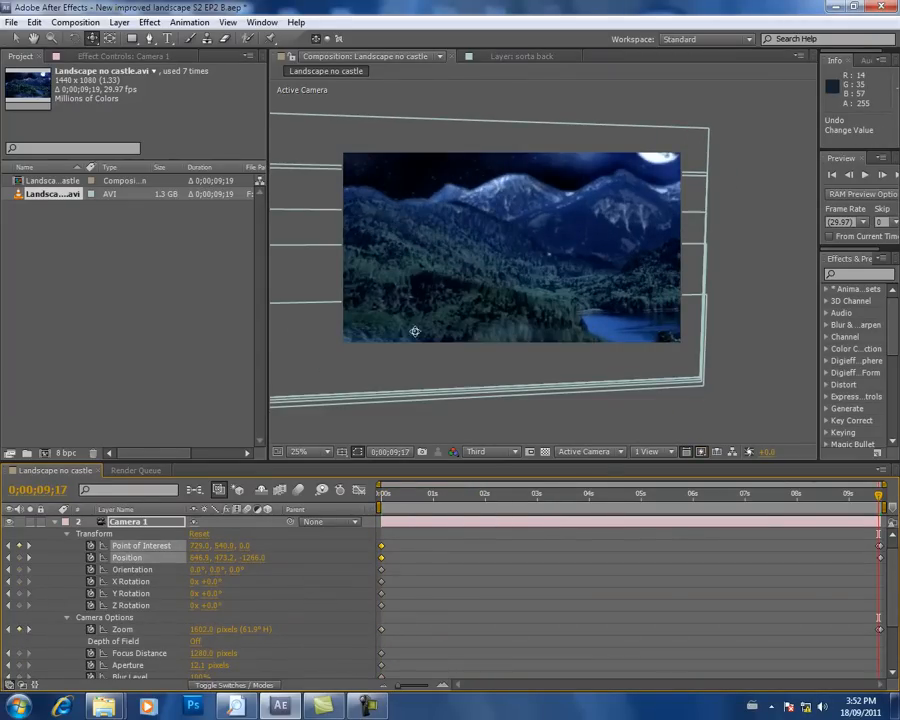
pyautogui.moveTo(432, 309); pyautogui.dragTo(553, 270)
pyautogui.moveTo(535, 496); pyautogui.dragTo(378, 496)
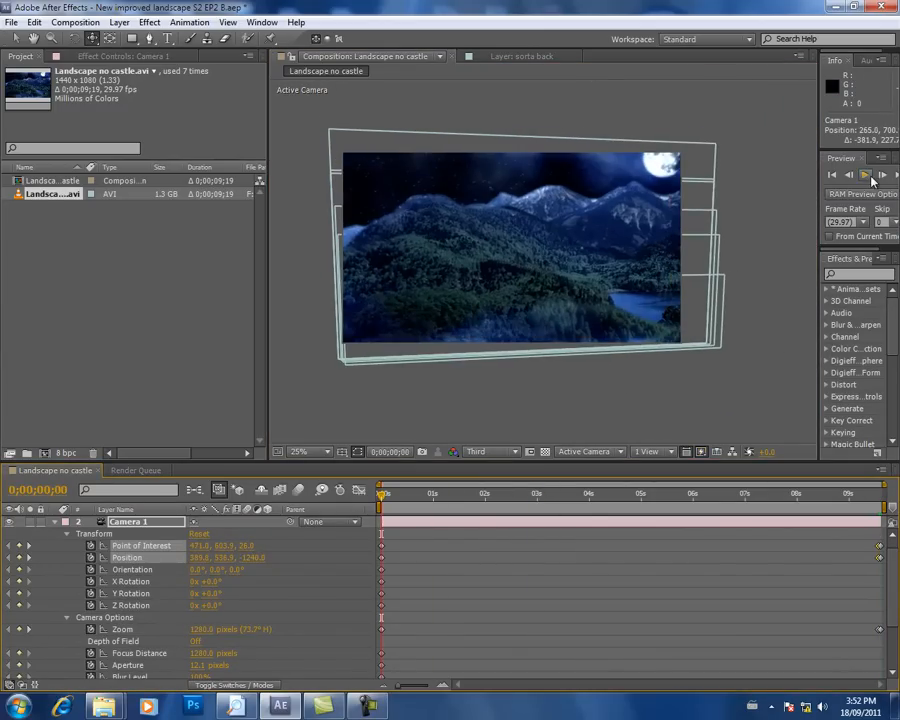
# Step: Preview the tracked camera move several times from the first frame, returning to the start after each playback
pyautogui.click(868, 175)
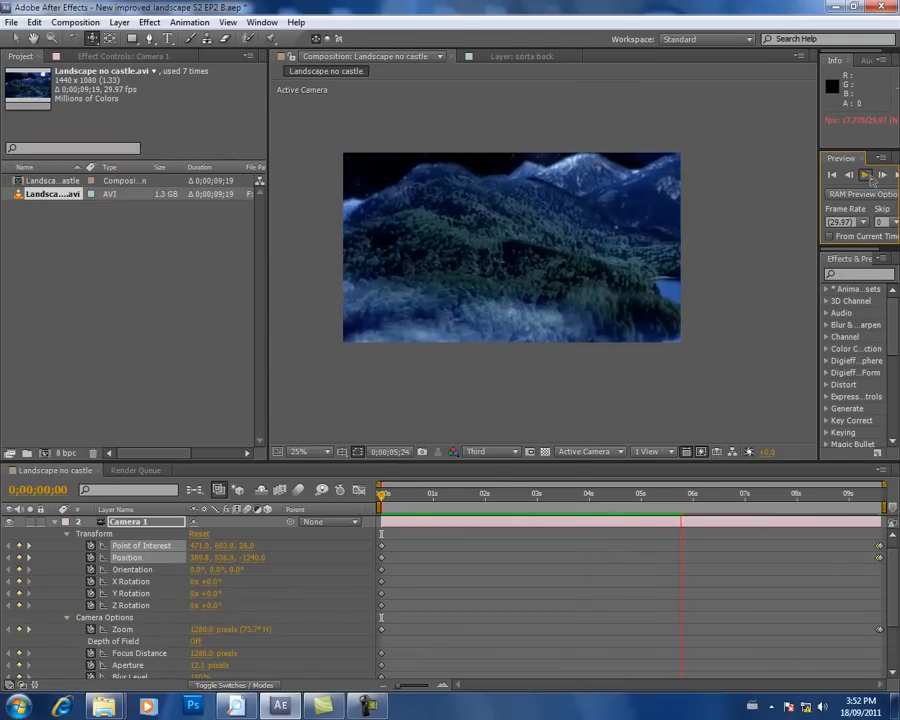
pyautogui.click(866, 174)
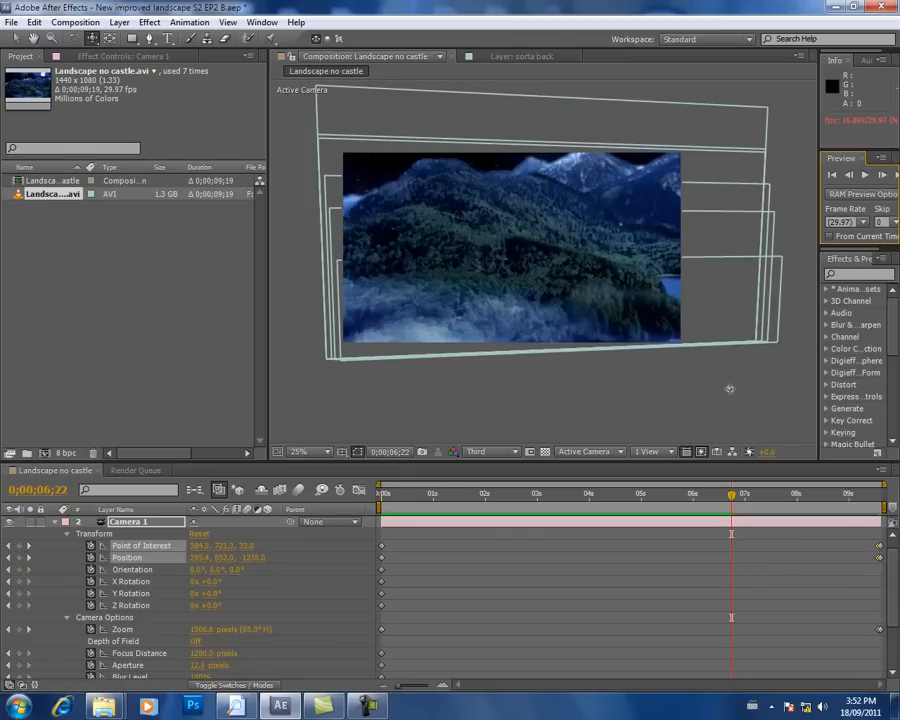
pyautogui.moveTo(551, 500); pyautogui.dragTo(478, 519)
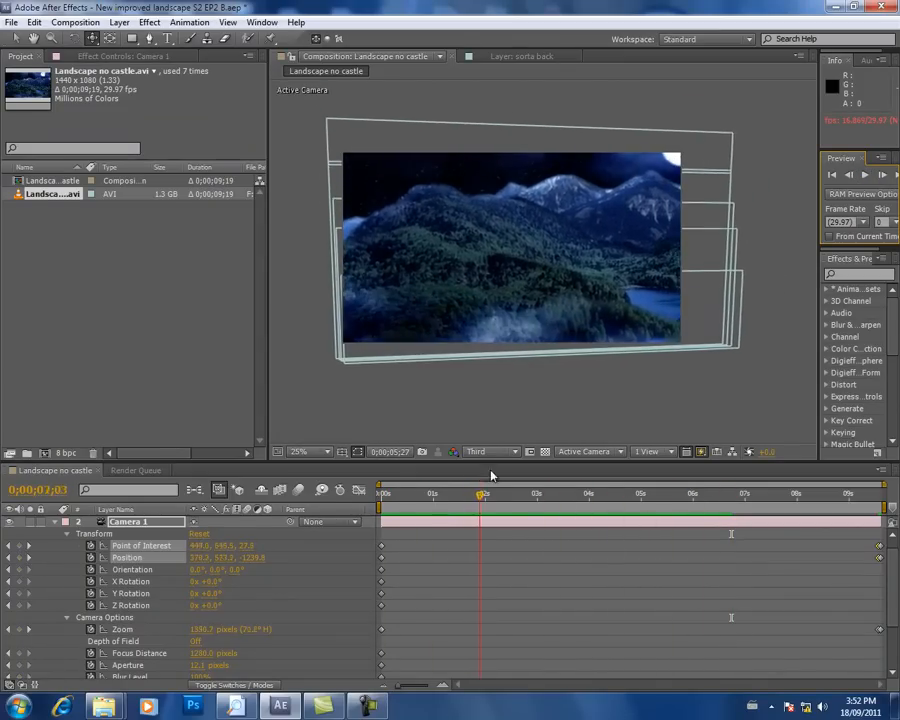
pyautogui.press('Home')
pyautogui.click(866, 175)
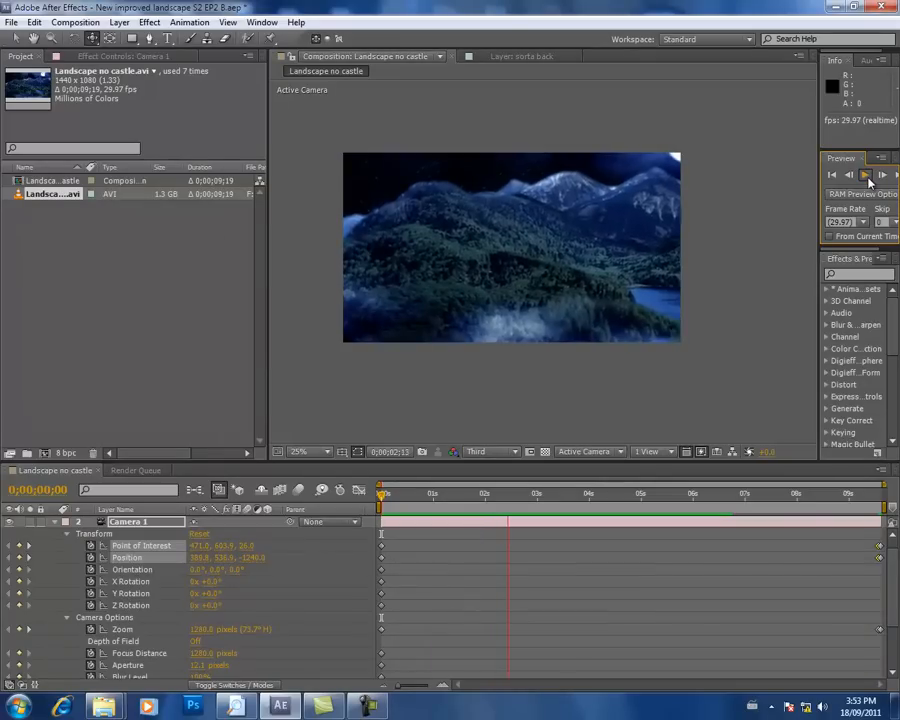
pyautogui.click(868, 180)
pyautogui.moveTo(570, 491); pyautogui.dragTo(381, 493)
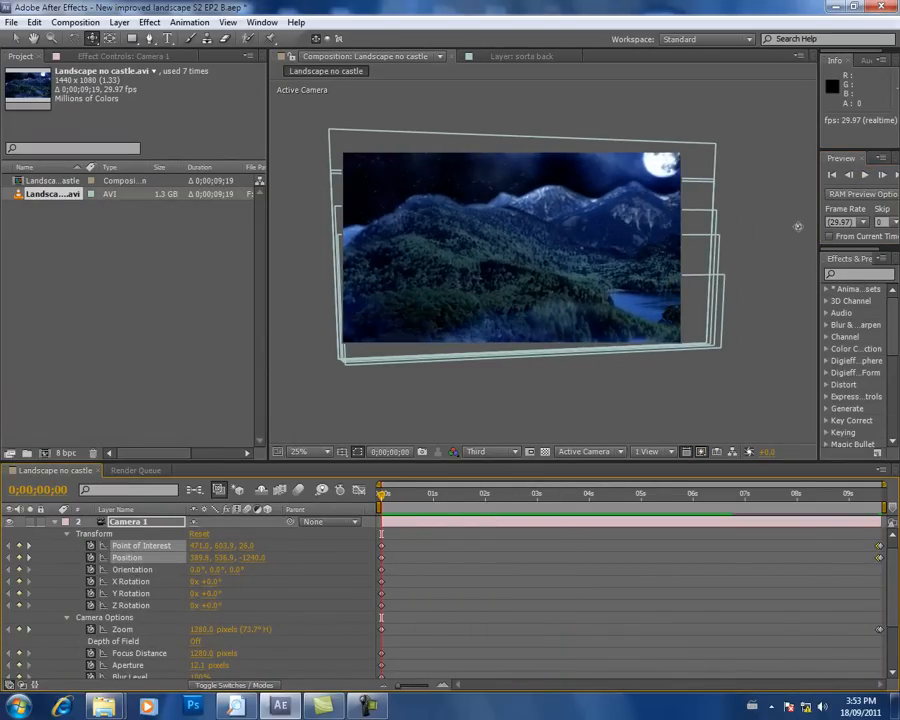
pyautogui.click(870, 180)
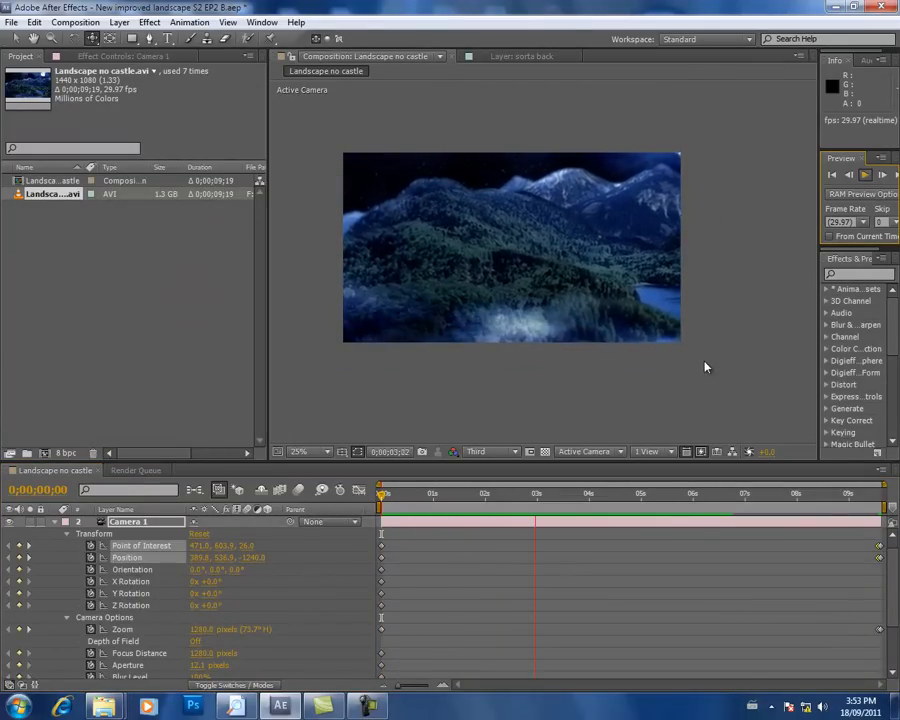
pyautogui.click(474, 497)
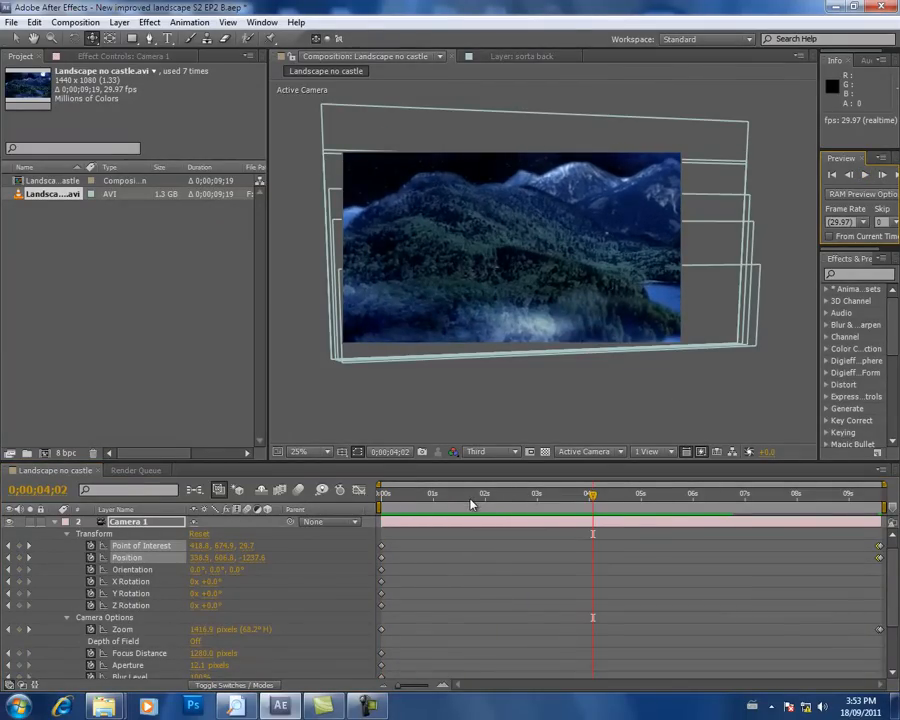
pyautogui.click(407, 497)
pyautogui.moveTo(407, 497); pyautogui.dragTo(346, 502)
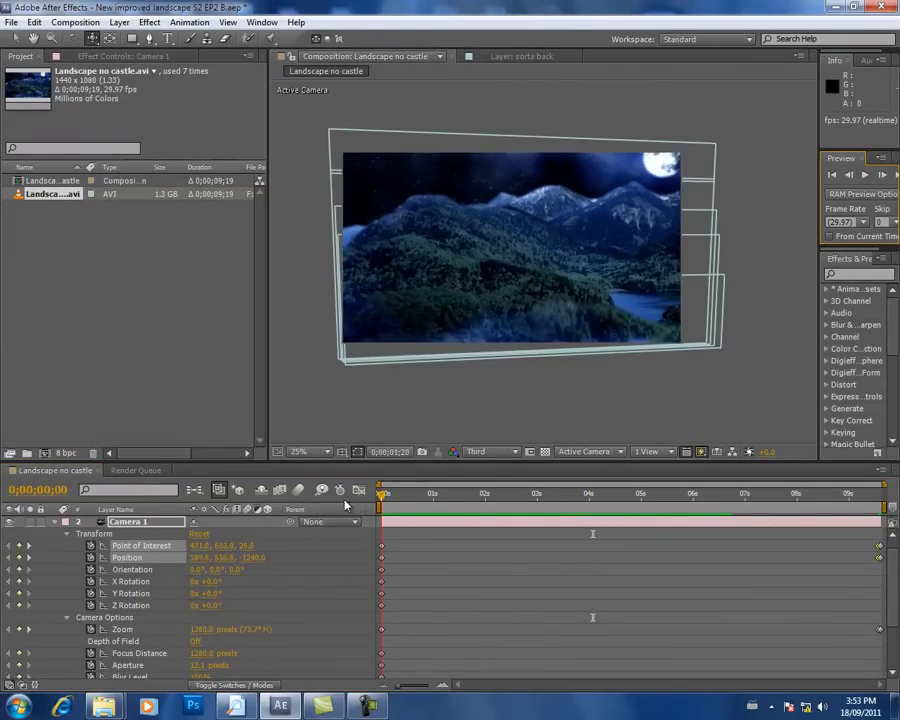
# Step: Try switching on Camera 1's Depth of Field, scrub the animation, and switch it off again
pyautogui.click(194, 643)
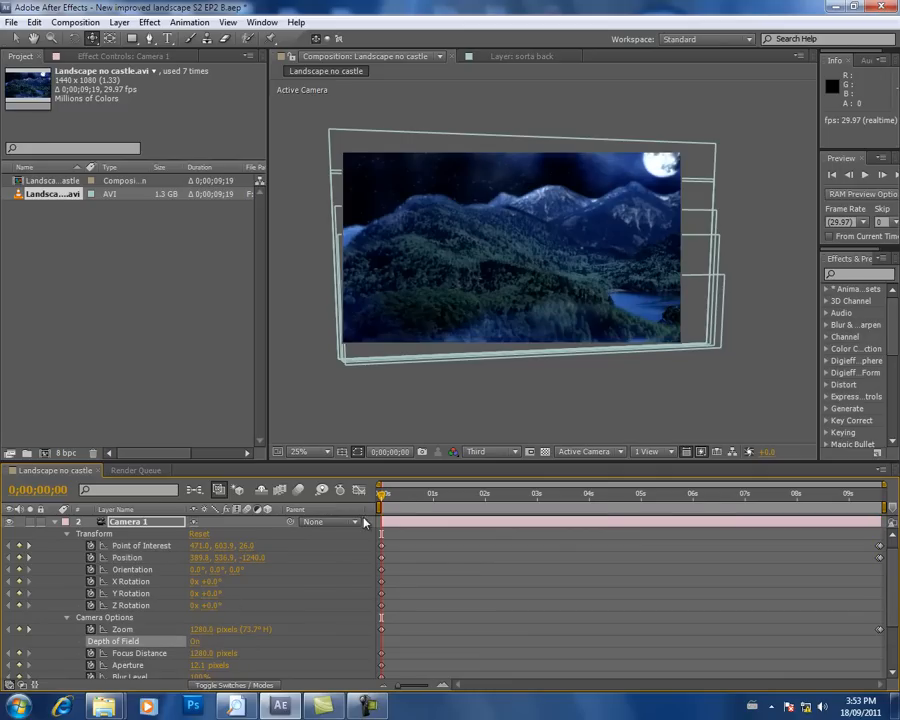
pyautogui.moveTo(390, 502); pyautogui.dragTo(195, 601)
# Step: At the first frame, track Camera 1 in XY to Position 564.6, 544.9, -1260.4 and Point of Interest 645.8, 611.9, 5.7
pyautogui.moveTo(381, 497); pyautogui.dragTo(341, 508)
pyautogui.moveTo(494, 238); pyautogui.dragTo(447, 228)
pyautogui.moveTo(431, 237); pyautogui.dragTo(439, 237)
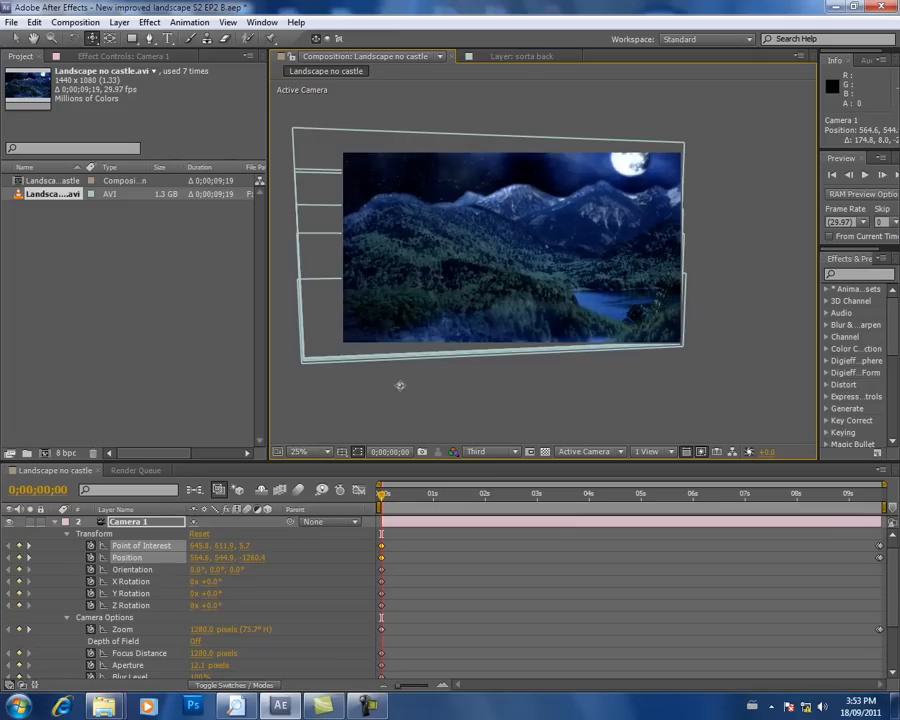
# Step: Replay the camera animation repeatedly from the first frame to check the new starting framing
pyautogui.click(865, 176)
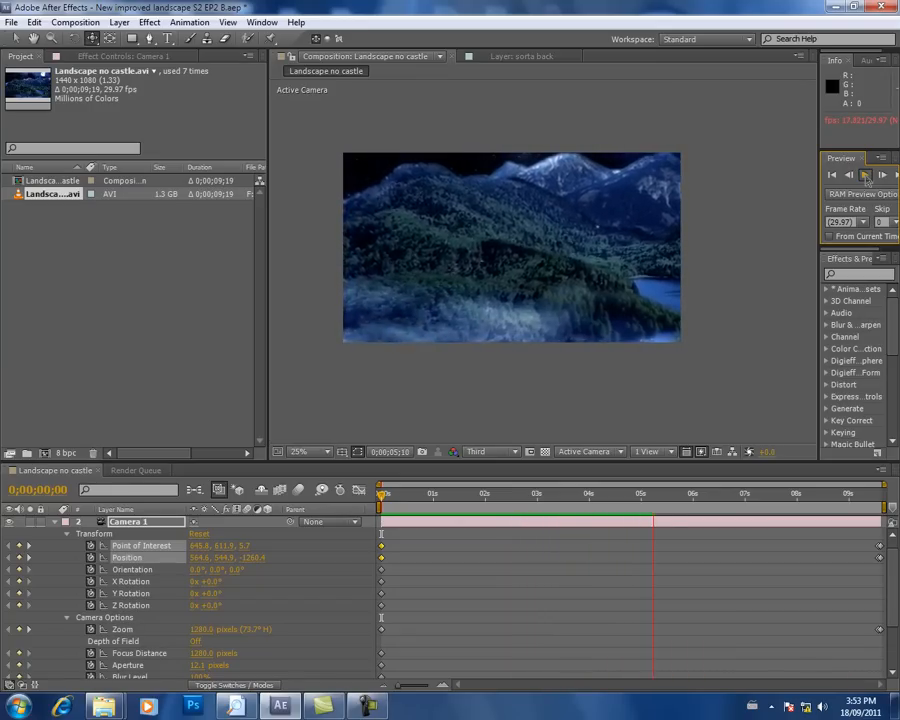
pyautogui.click(866, 178)
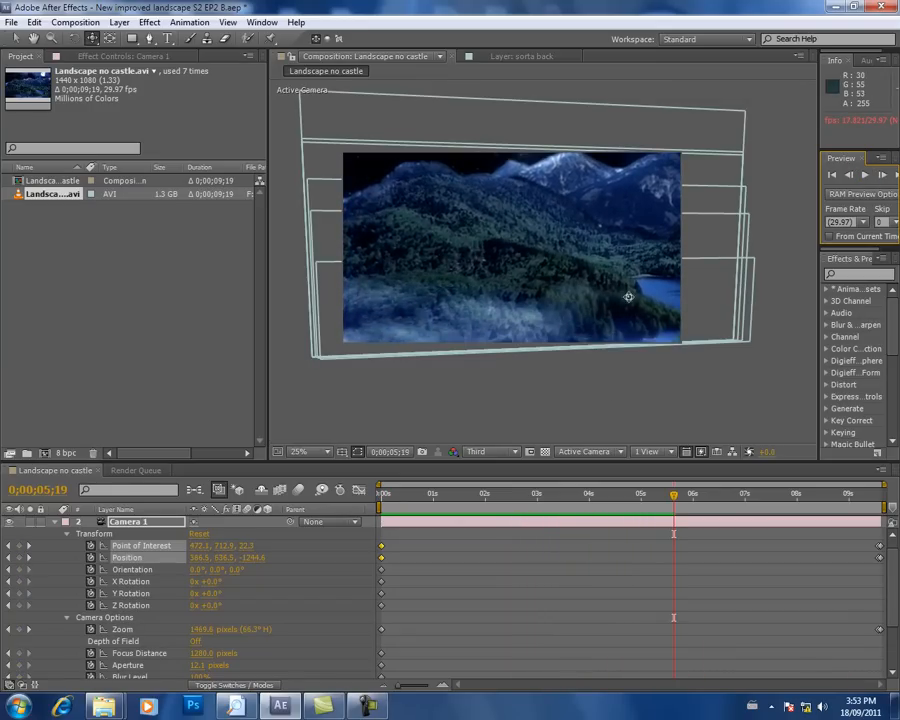
pyautogui.moveTo(607, 496); pyautogui.dragTo(377, 496)
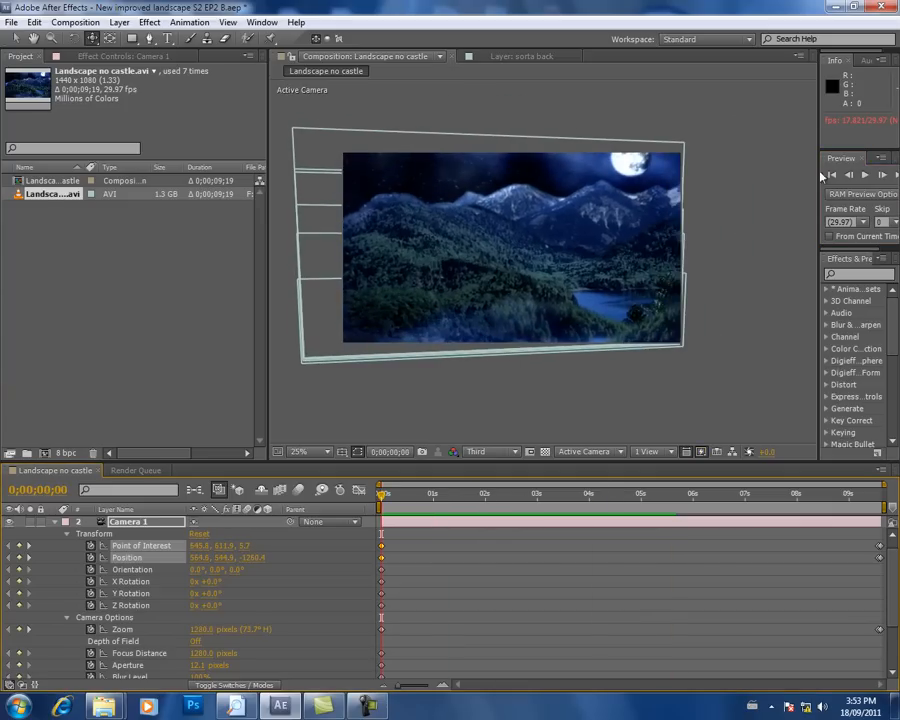
pyautogui.click(866, 176)
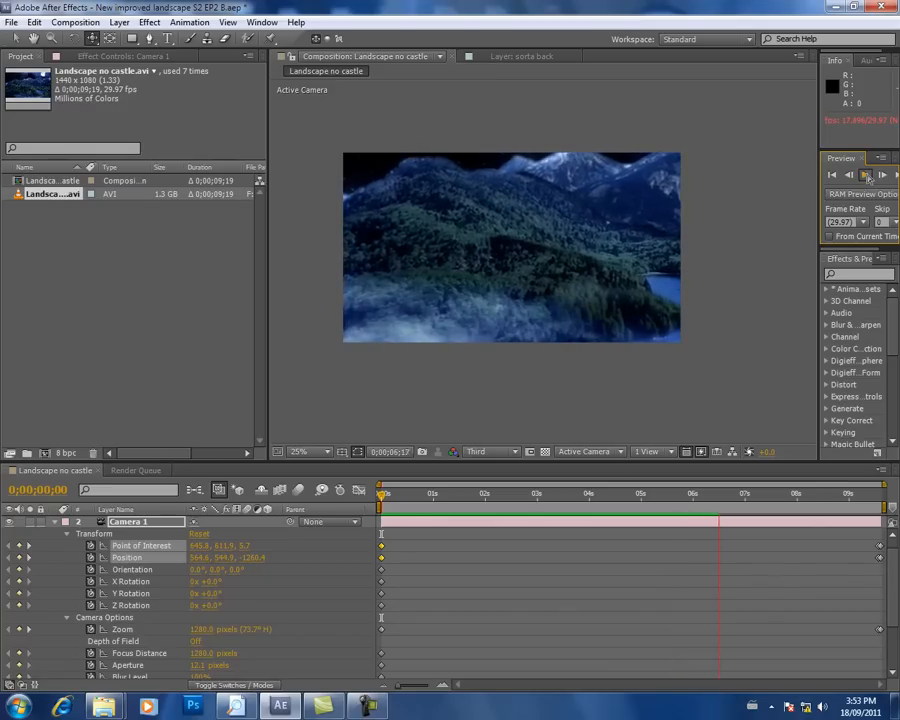
pyautogui.click(489, 494)
pyautogui.moveTo(462, 495); pyautogui.dragTo(348, 504)
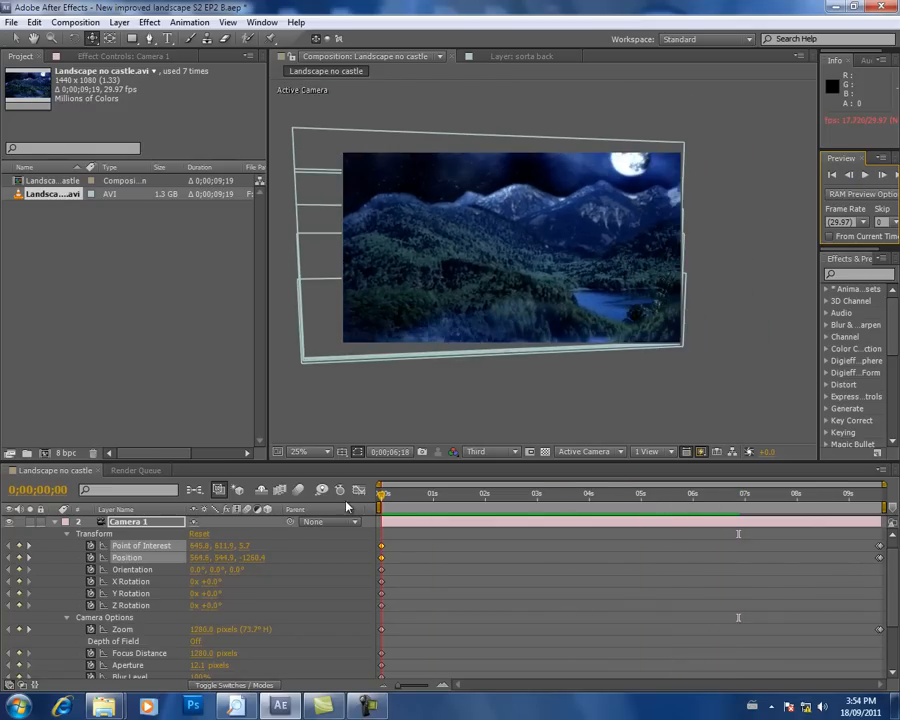
pyautogui.click(868, 178)
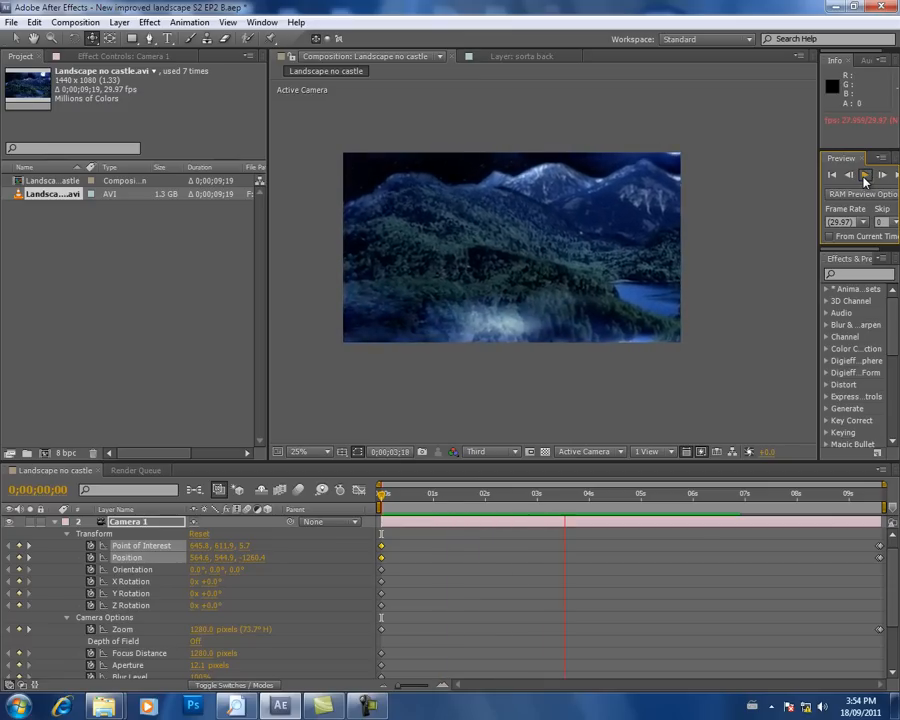
pyautogui.click(866, 181)
pyautogui.moveTo(543, 495); pyautogui.dragTo(356, 484)
pyautogui.click(872, 176)
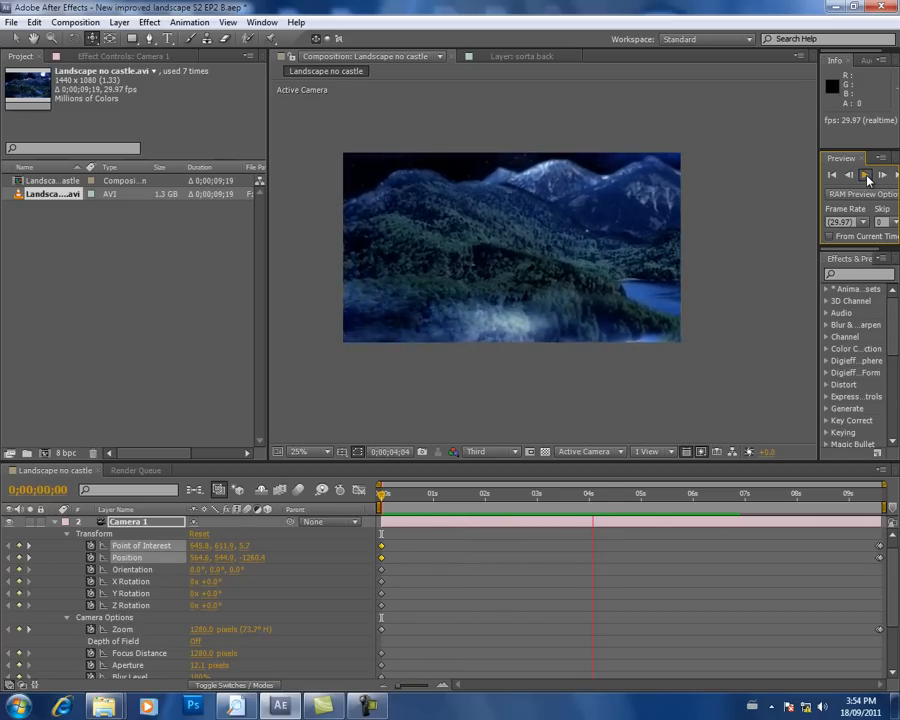
# Step: Stop the preview, return to the first frame, and collapse Camera 1's properties
pyautogui.click(868, 180)
pyautogui.moveTo(590, 503); pyautogui.dragTo(381, 490)
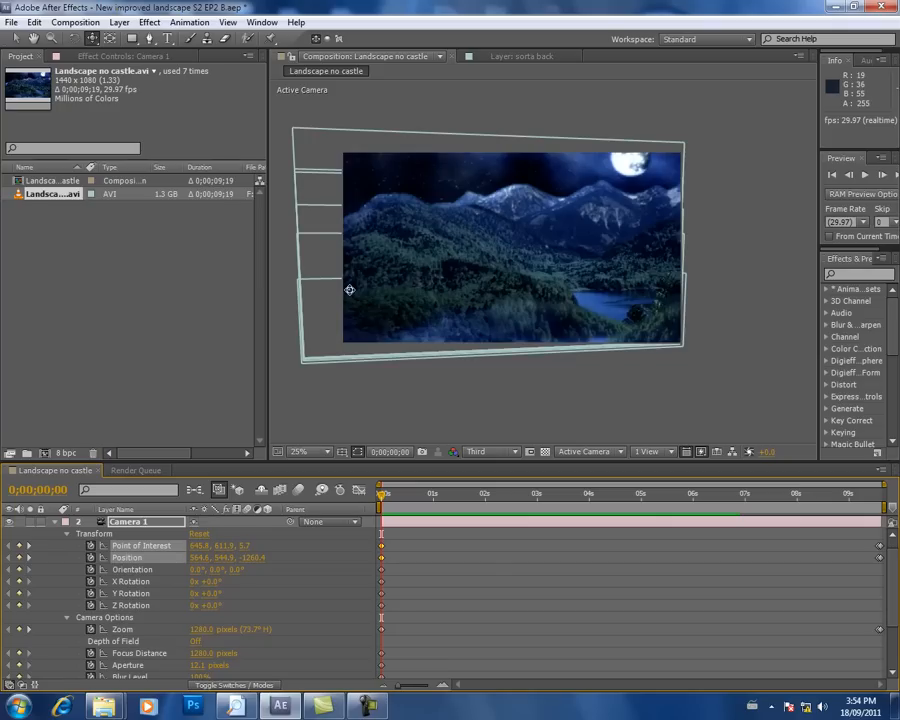
pyautogui.click(62, 522)
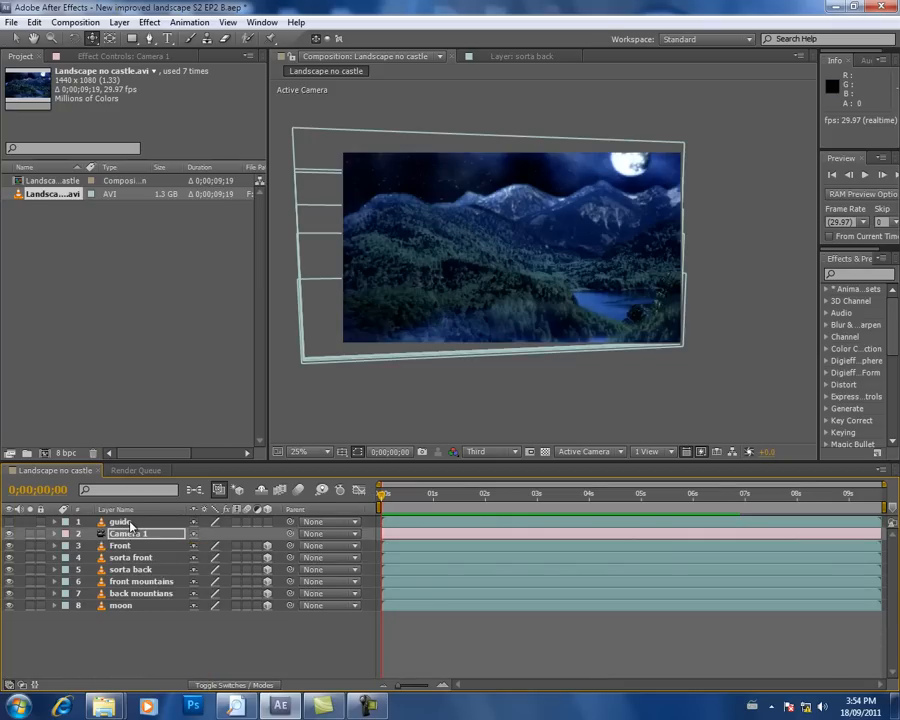
# Step: Add a new adjustment layer above the guide layer
pyautogui.click(129, 523)
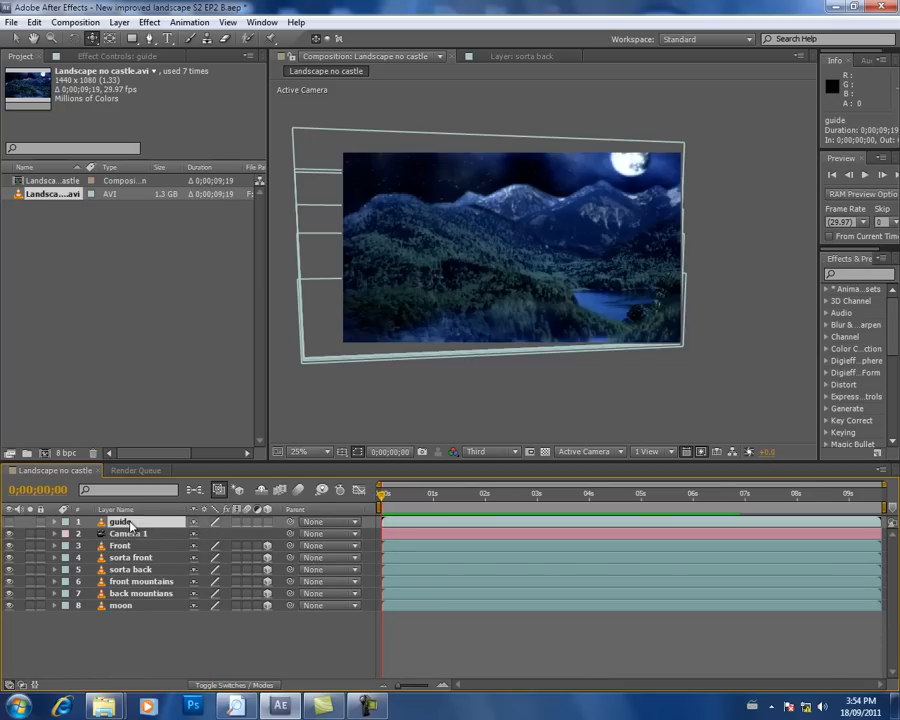
pyautogui.click(119, 22)
pyautogui.moveTo(172, 38)
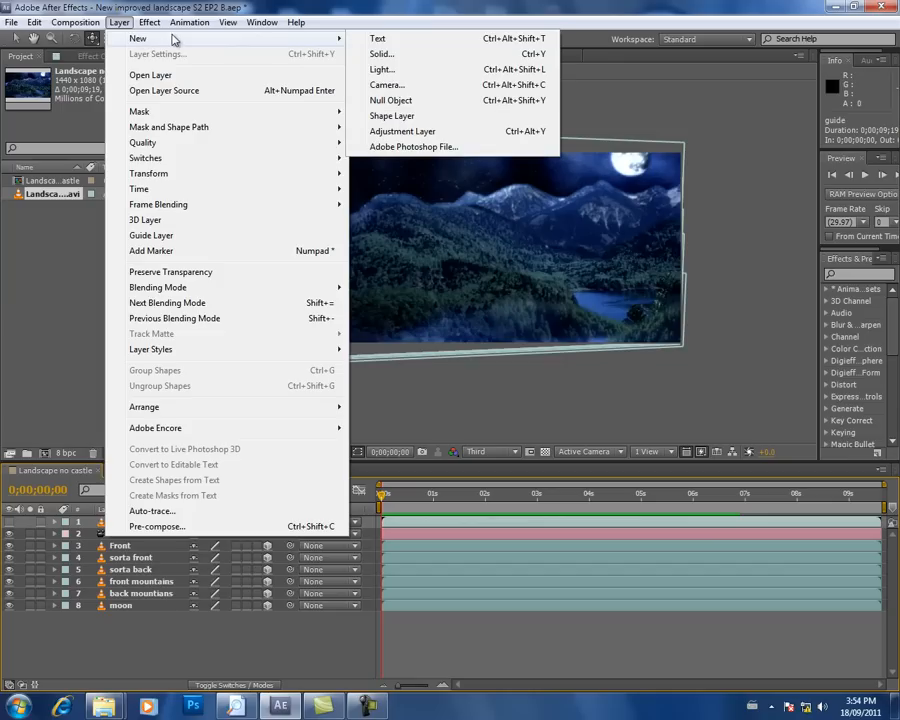
pyautogui.click(423, 135)
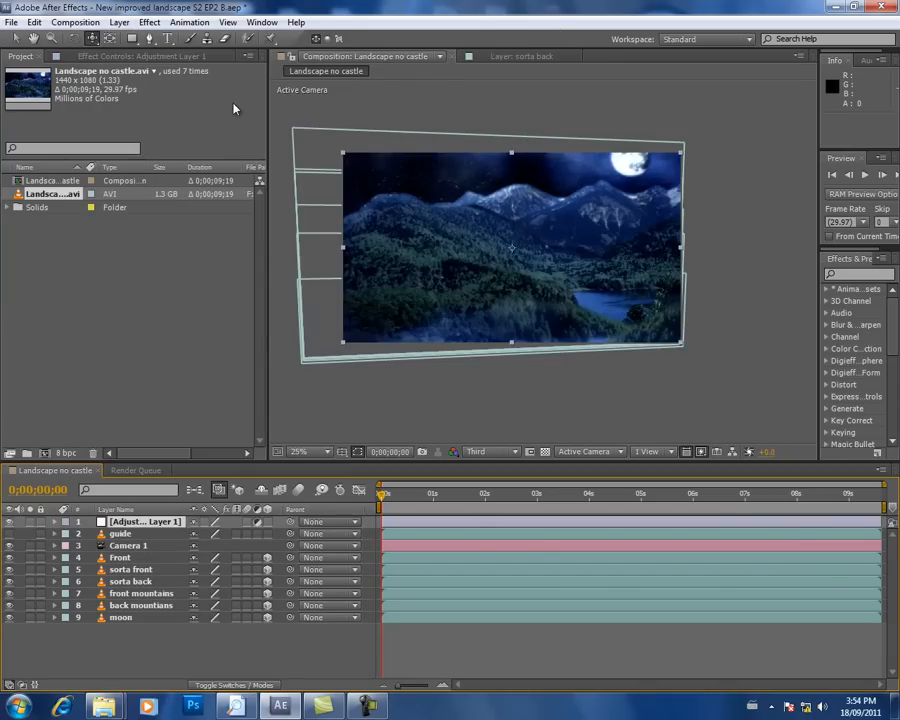
pyautogui.click(120, 22)
pyautogui.moveTo(176, 42)
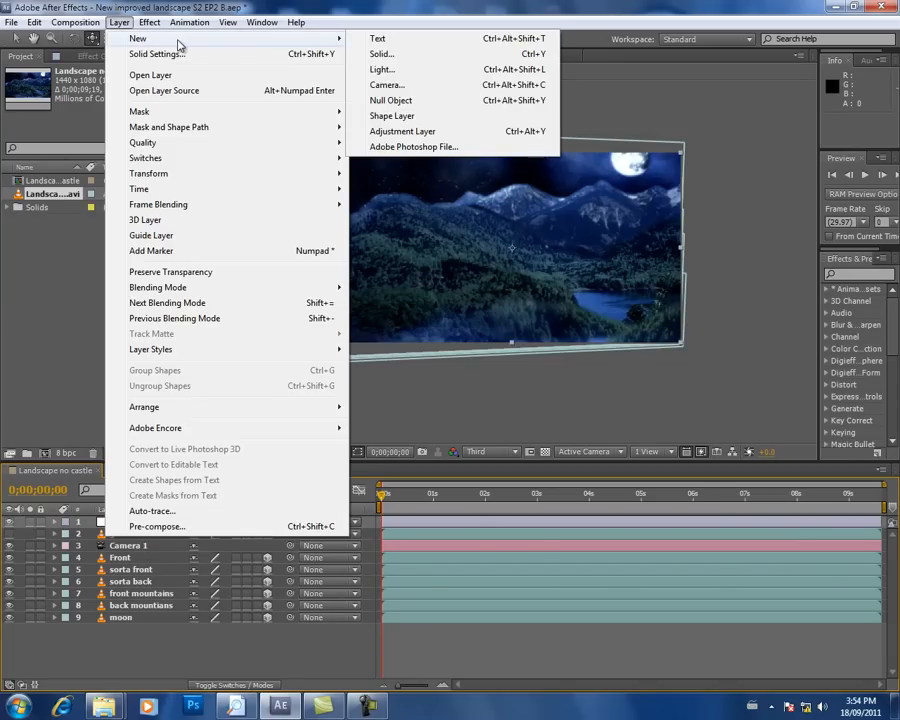
pyautogui.click(119, 25)
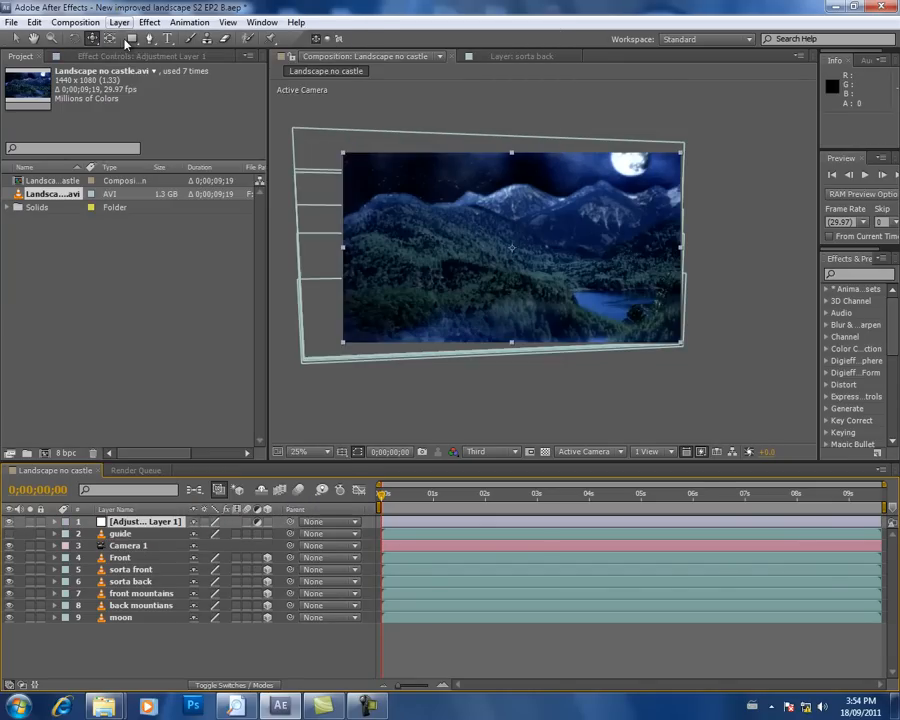
# Step: Rename the new adjustment layer as color
pyautogui.click(132, 534)
pyautogui.click(136, 523)
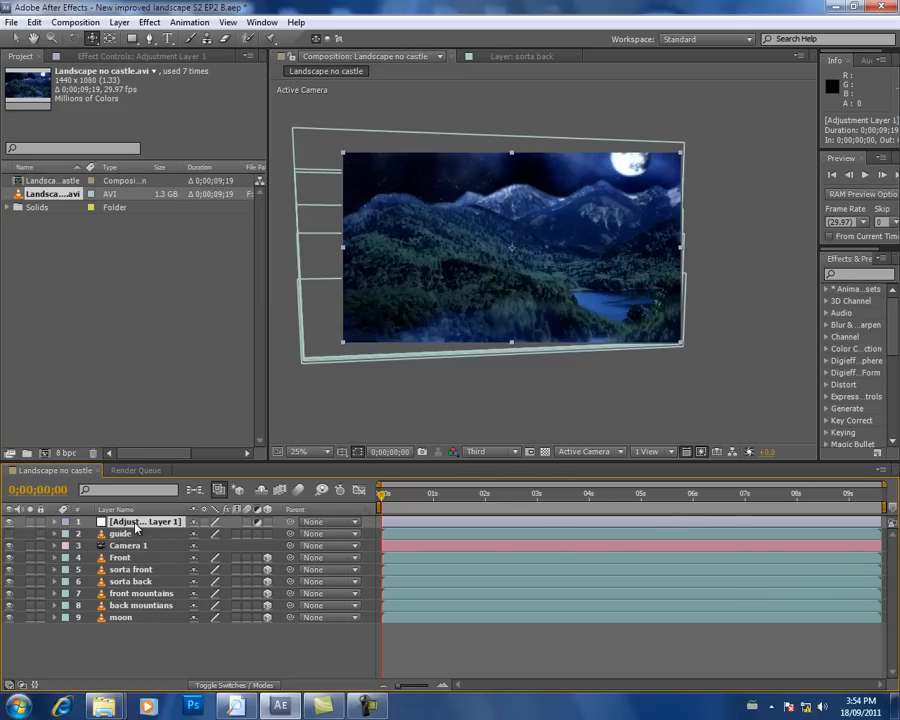
pyautogui.press('Return')
pyautogui.write('color')
pyautogui.press('Return')
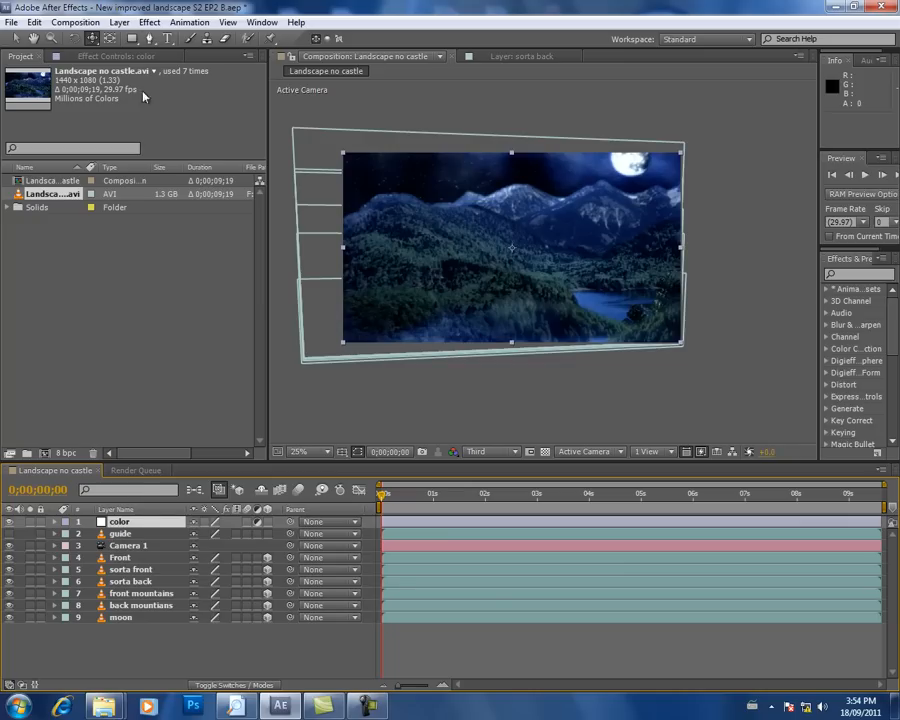
# Step: Apply the Hue/Saturation effect to the color adjustment layer
pyautogui.click(149, 22)
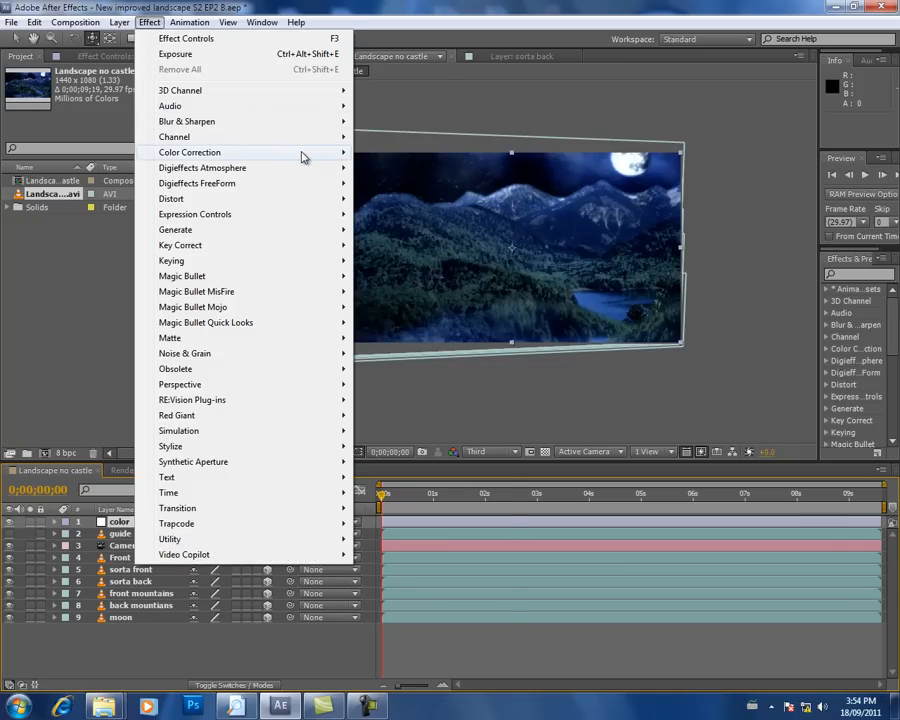
pyautogui.moveTo(301, 153)
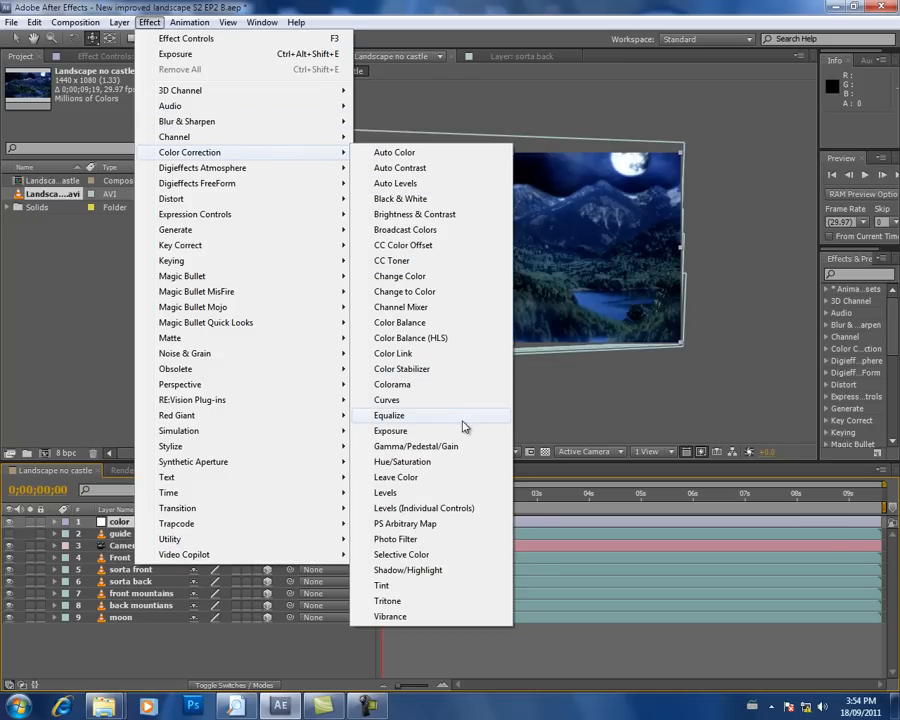
pyautogui.click(455, 472)
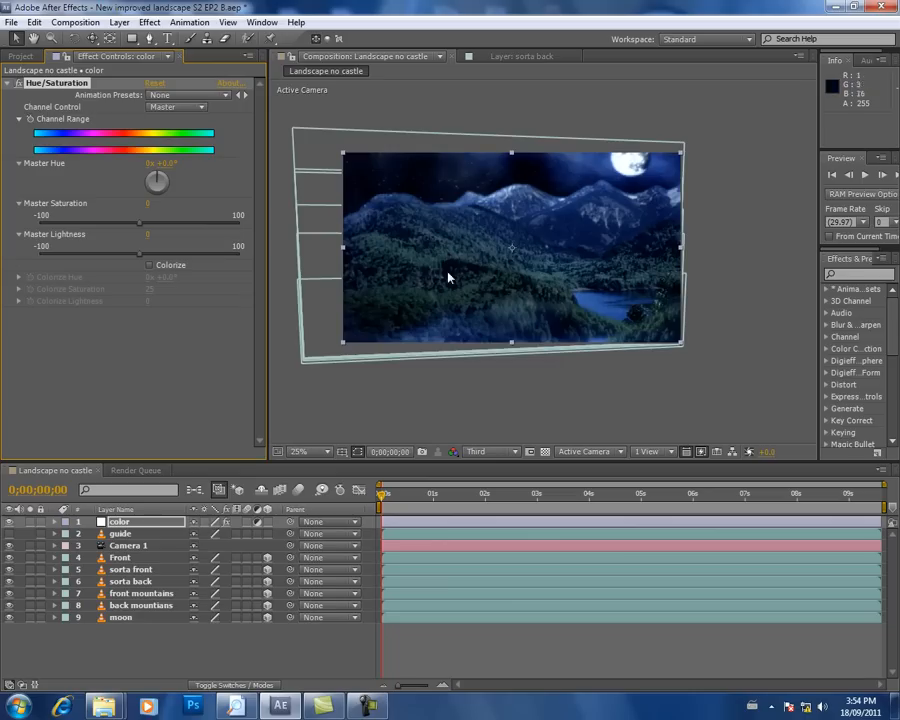
# Step: Try Colorize in Hue/Saturation with different Colorize Hue angles, and switch Colorize off again
pyautogui.click(150, 266)
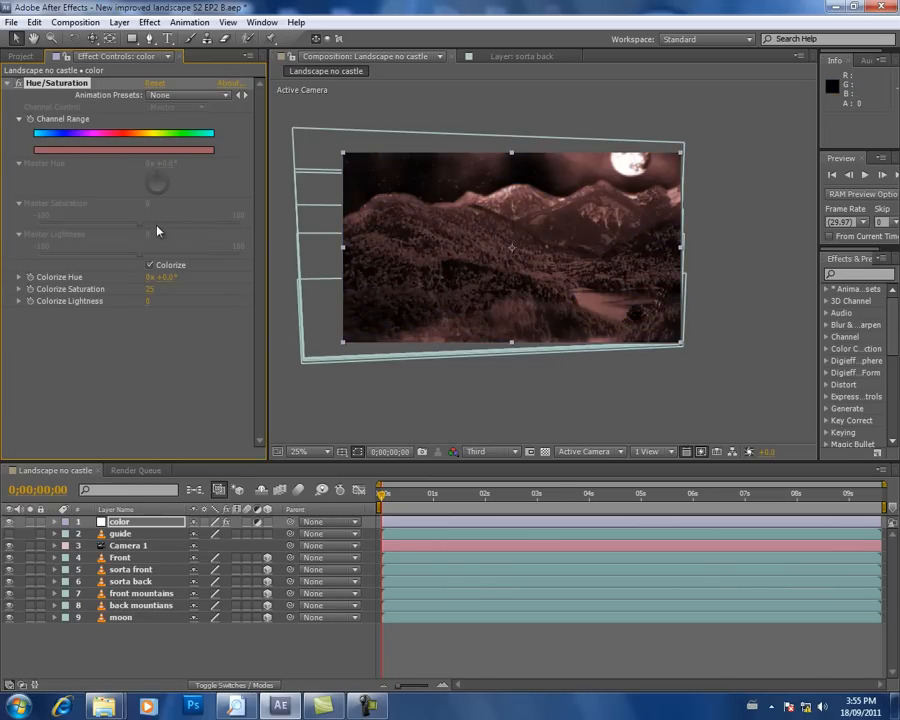
pyautogui.moveTo(165, 277); pyautogui.dragTo(232, 301)
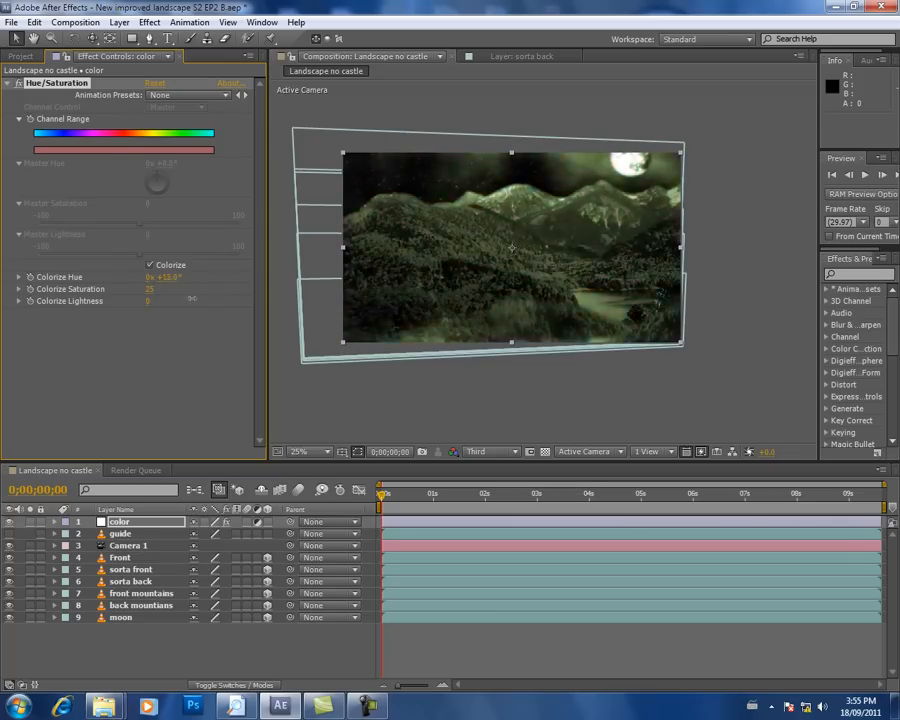
pyautogui.click(150, 265)
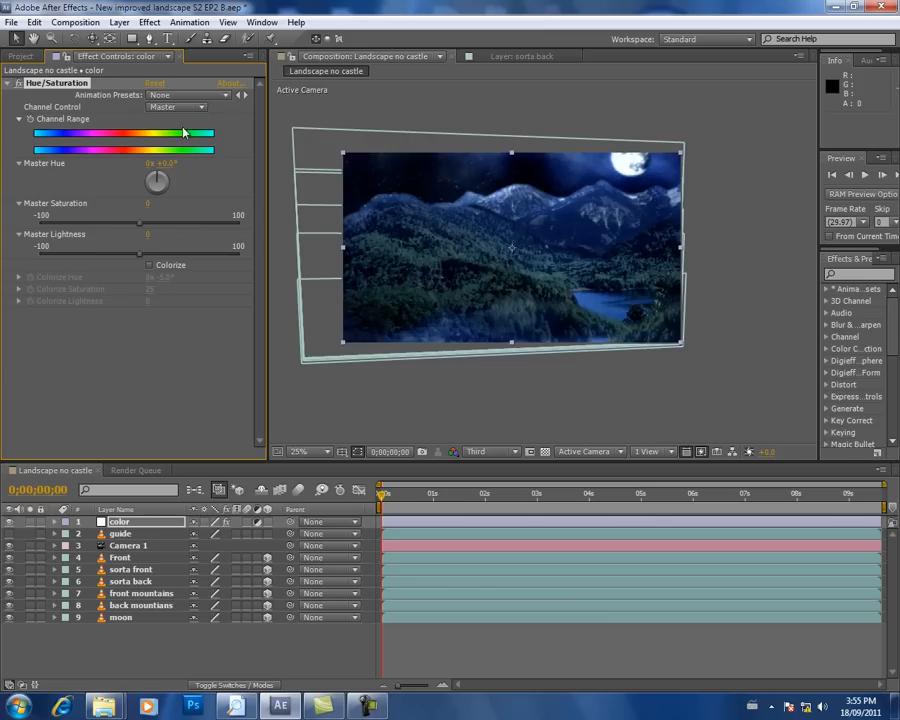
# Step: Apply the Curves effect to the color adjustment layer below Hue/Saturation
pyautogui.click(149, 22)
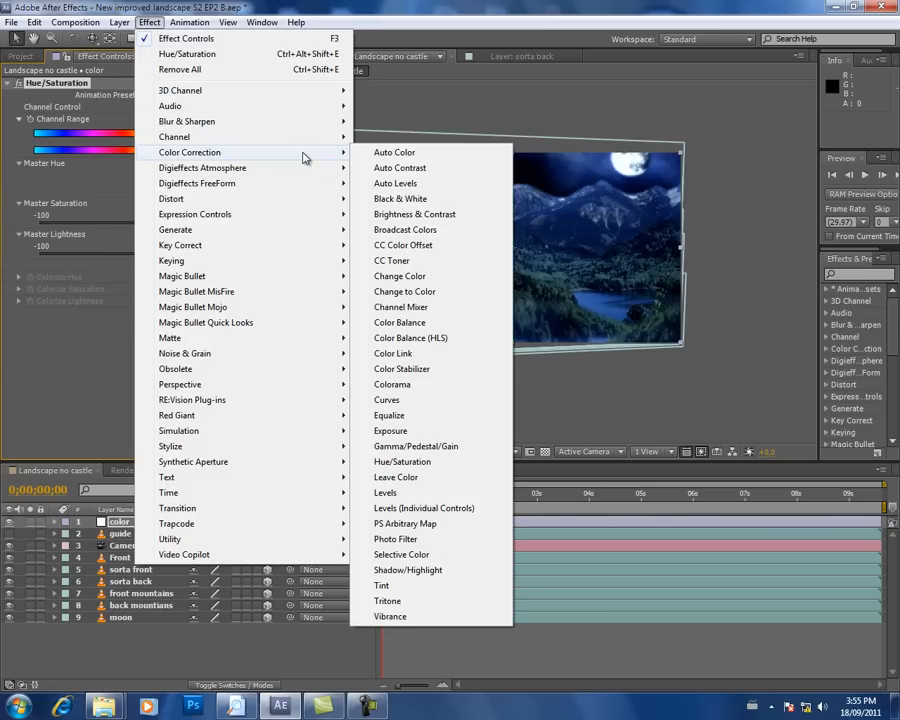
pyautogui.click(465, 400)
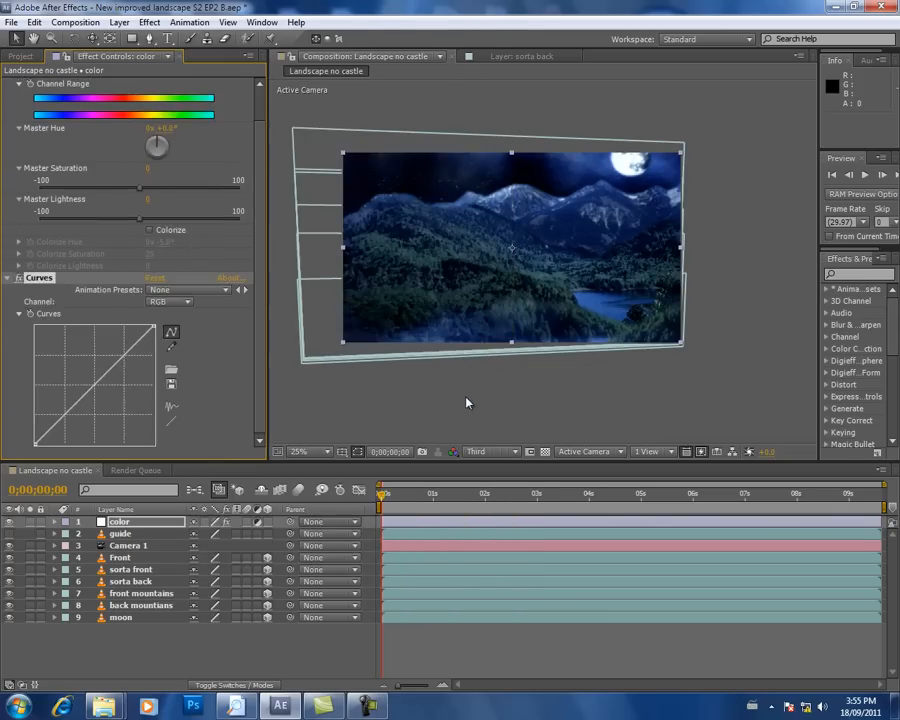
pyautogui.scroll(1, 260, 163)
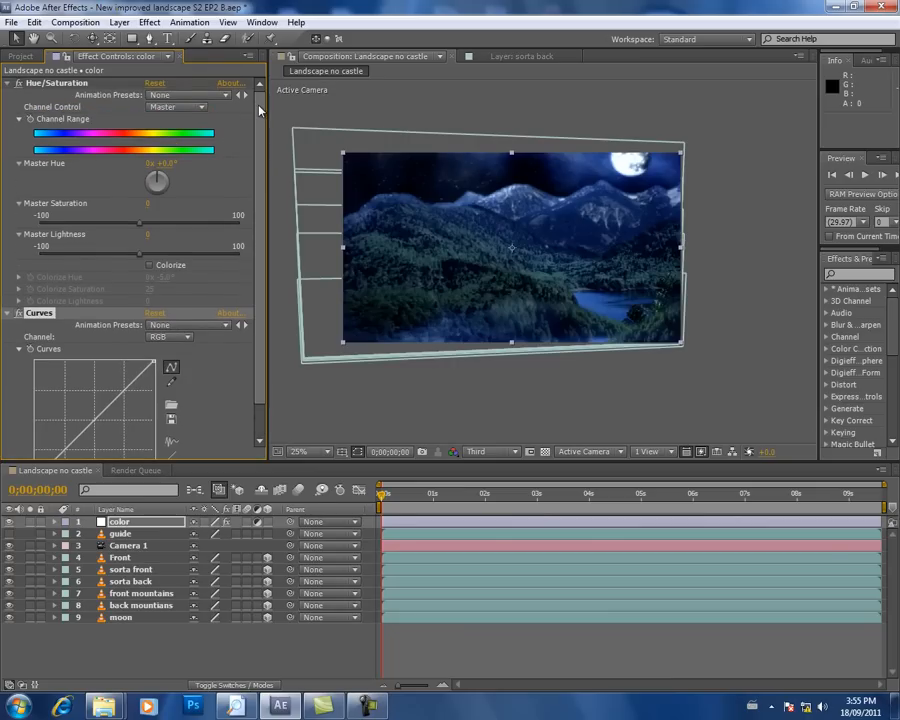
pyautogui.scroll(-1, 252, 260)
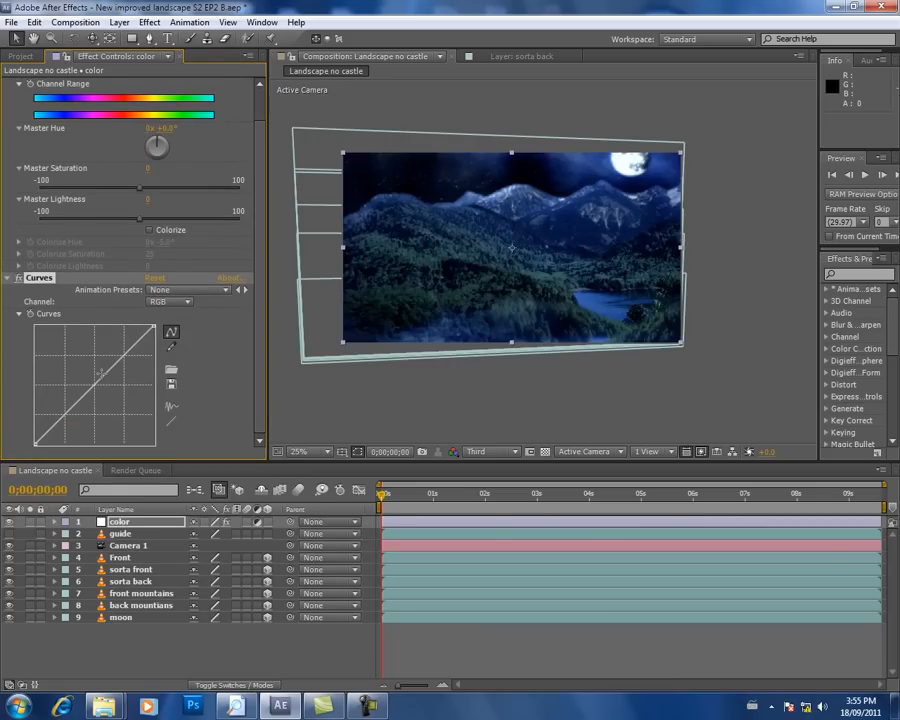
# Step: Try raising the midtones of the Green channel in Curves, and undo the change
pyautogui.click(188, 303)
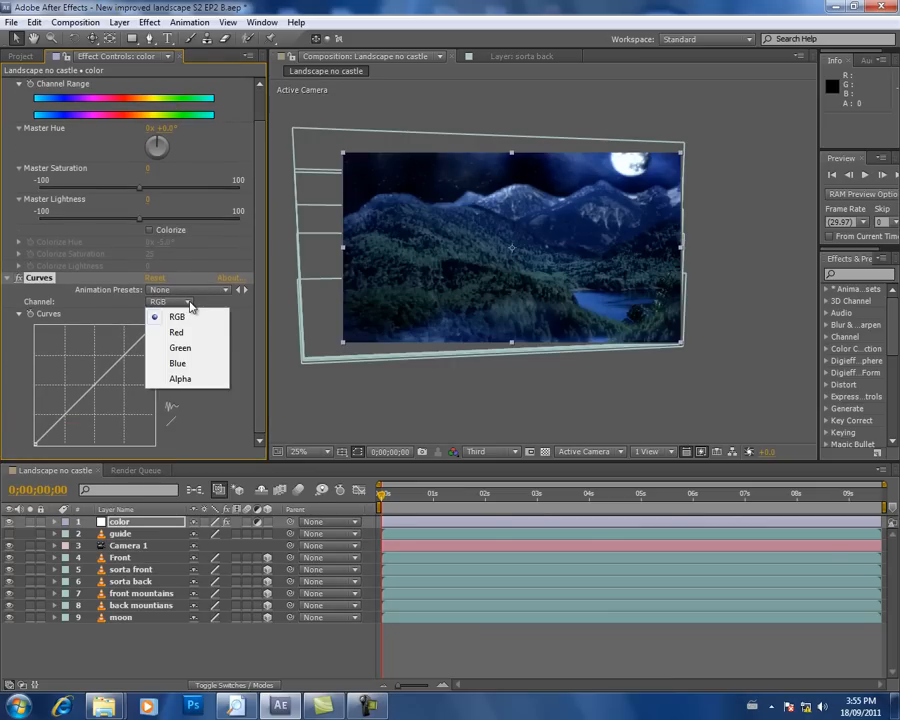
pyautogui.click(181, 348)
pyautogui.moveTo(97, 383)
pyautogui.mouseDown()
pyautogui.moveTo(104, 395)
pyautogui.moveTo(102, 379)
pyautogui.mouseUp()
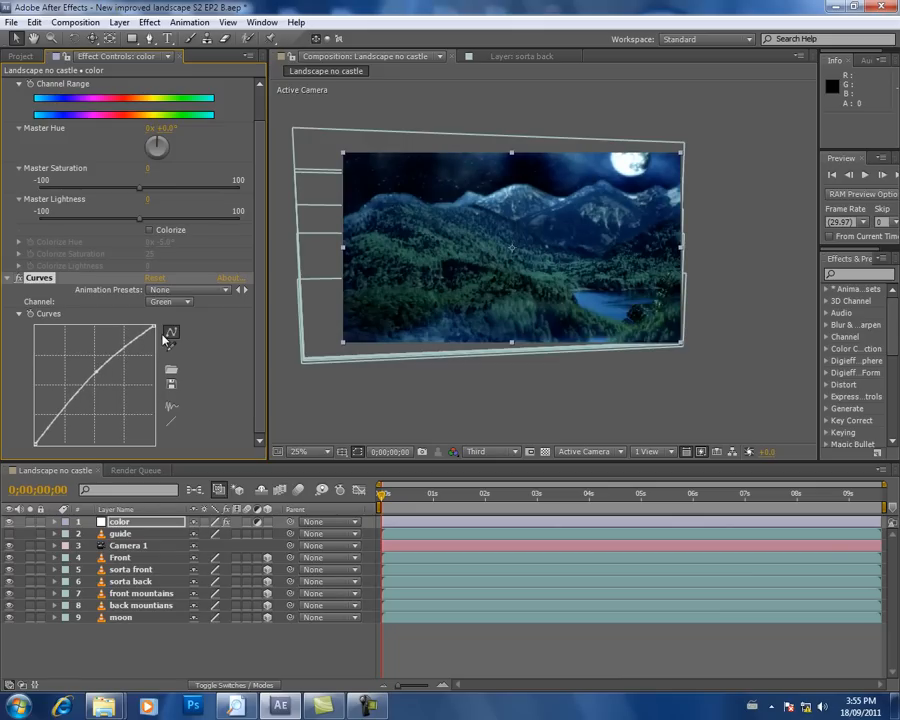
pyautogui.hotkey('ctrl', 'z')
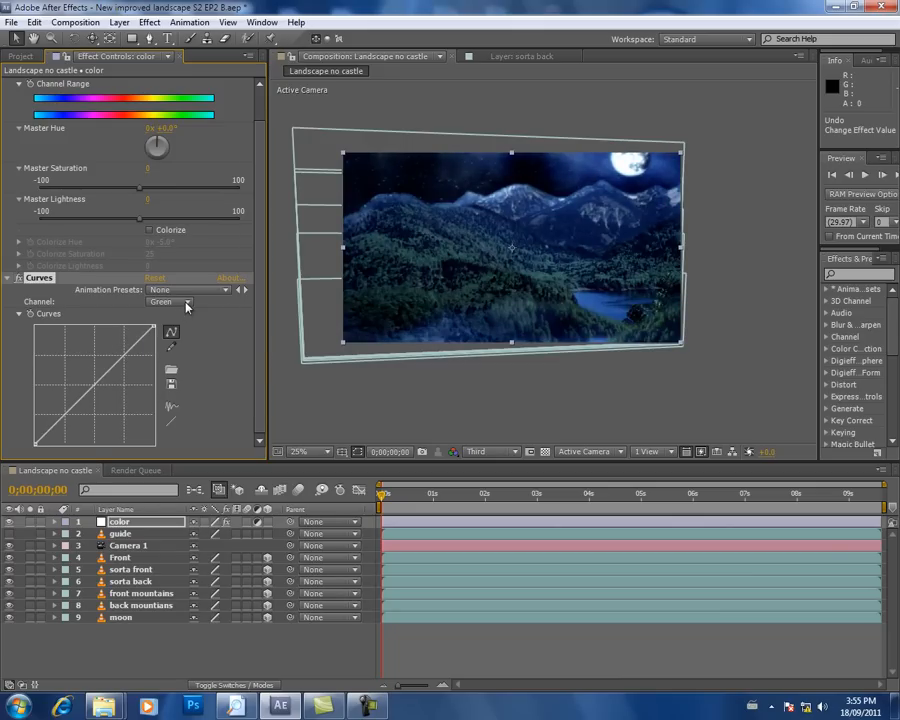
# Step: Lift the midtones of the Red channel in Curves slightly, undoing the stronger attempts
pyautogui.click(185, 302)
pyautogui.click(180, 332)
pyautogui.moveTo(93, 383)
pyautogui.mouseDown()
pyautogui.moveTo(80, 362)
pyautogui.moveTo(93, 368)
pyautogui.mouseUp()
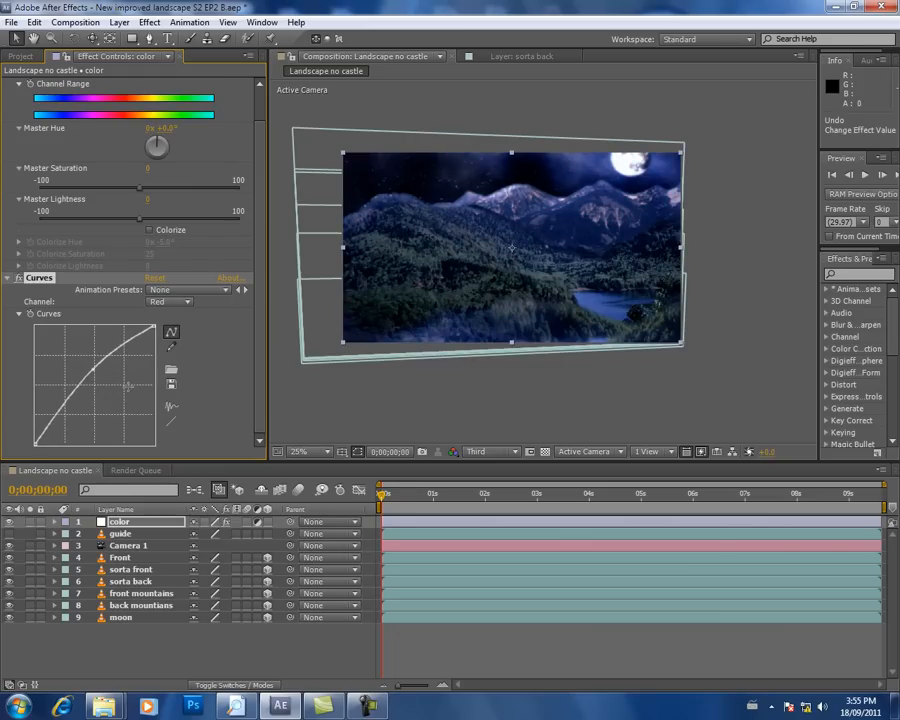
pyautogui.hotkey('ctrl', 'z')
pyautogui.hotkey('ctrl', 'z')
pyautogui.hotkey('ctrl', 'z')
pyautogui.hotkey('ctrl', 'z')
pyautogui.hotkey('ctrl', 'z')
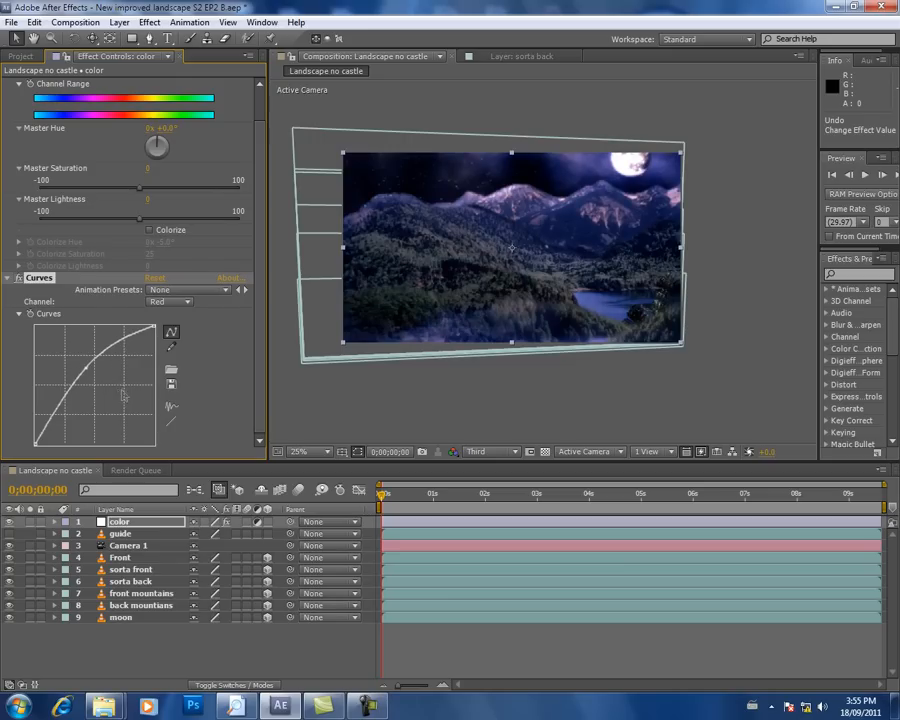
pyautogui.hotkey('ctrl', 'z')
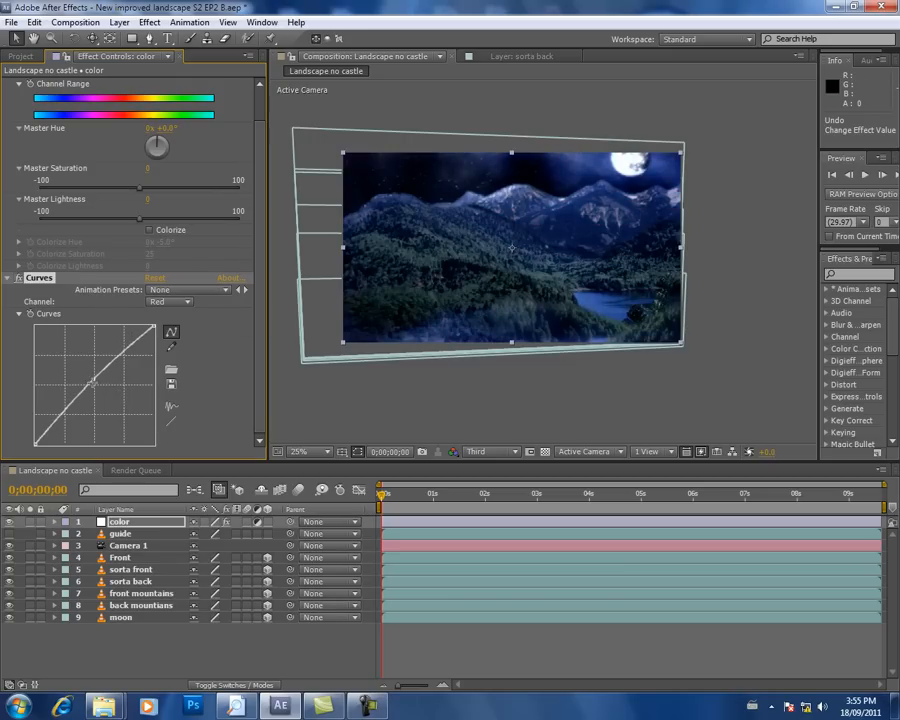
pyautogui.hotkey('ctrl', 'z')
pyautogui.moveTo(96, 392); pyautogui.dragTo(94, 393)
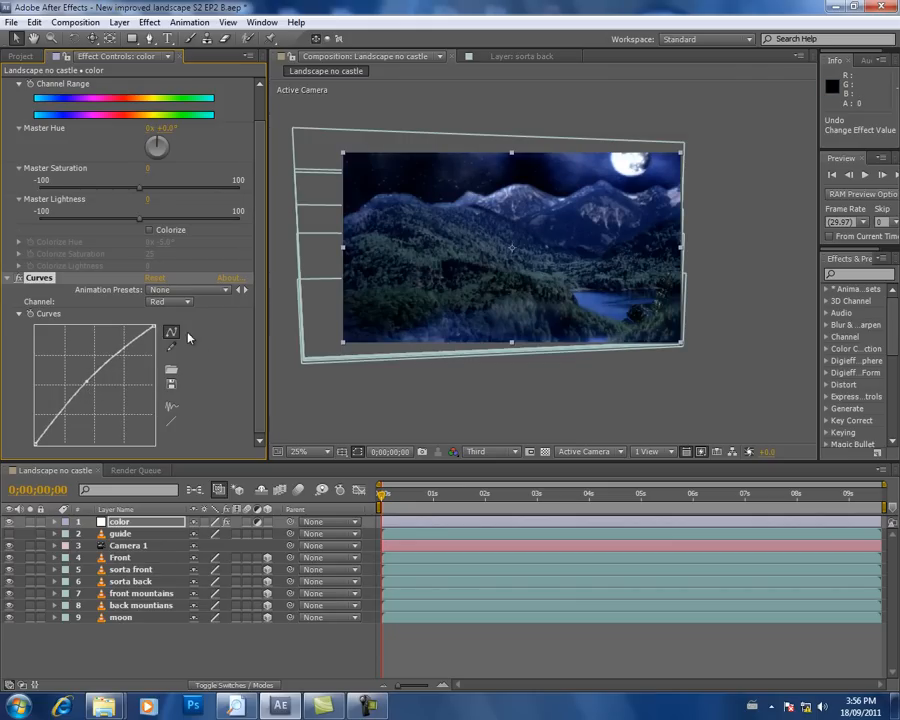
# Step: Add a midpoint to the Blue channel curve, nudge it slightly, and undo the last adjustment
pyautogui.click(186, 302)
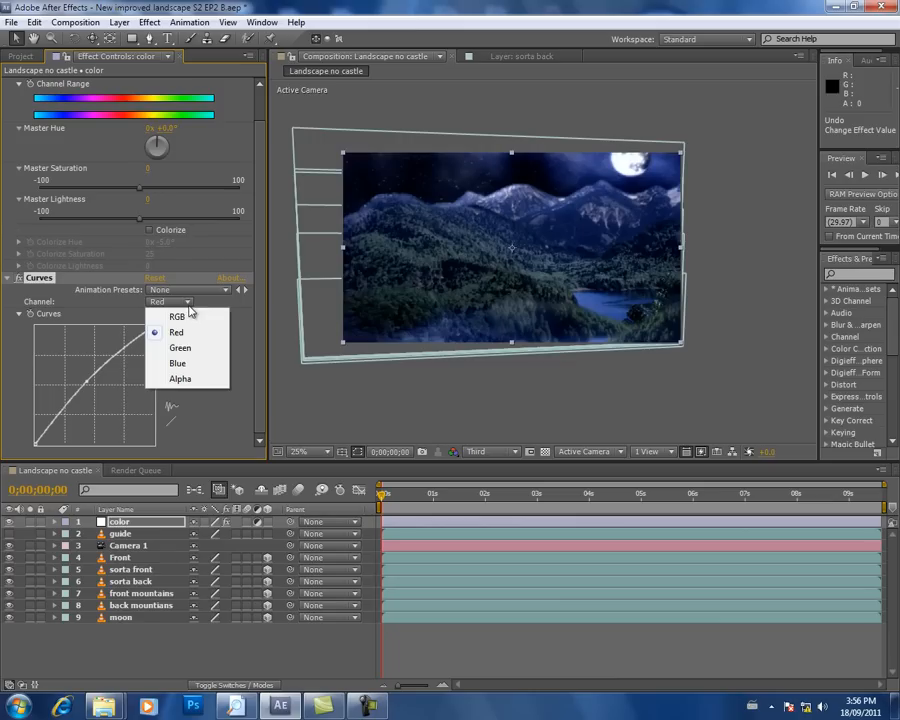
pyautogui.click(180, 363)
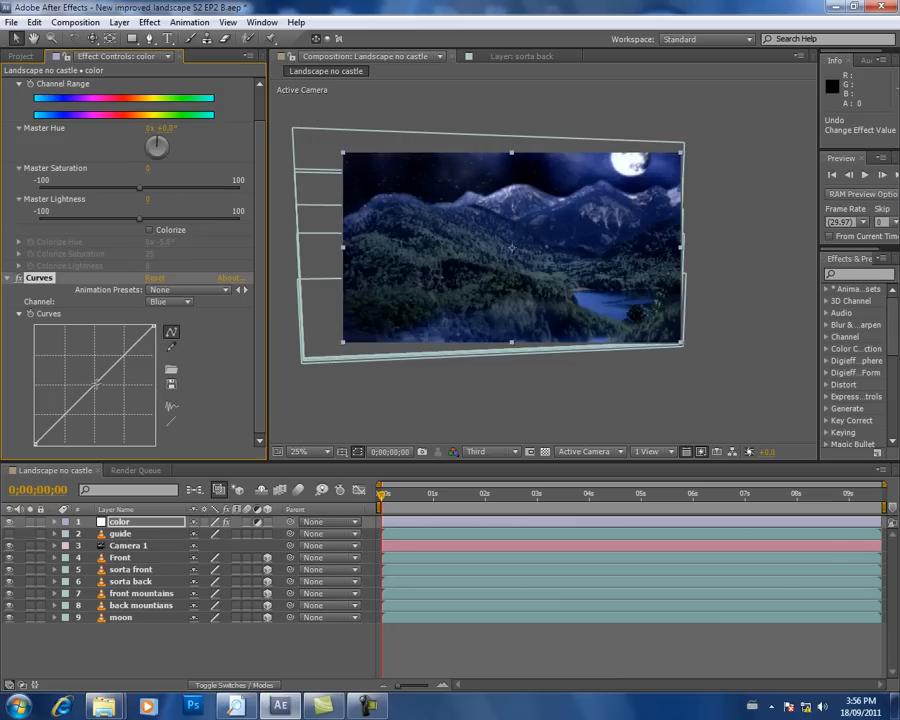
pyautogui.moveTo(100, 385); pyautogui.dragTo(100, 380)
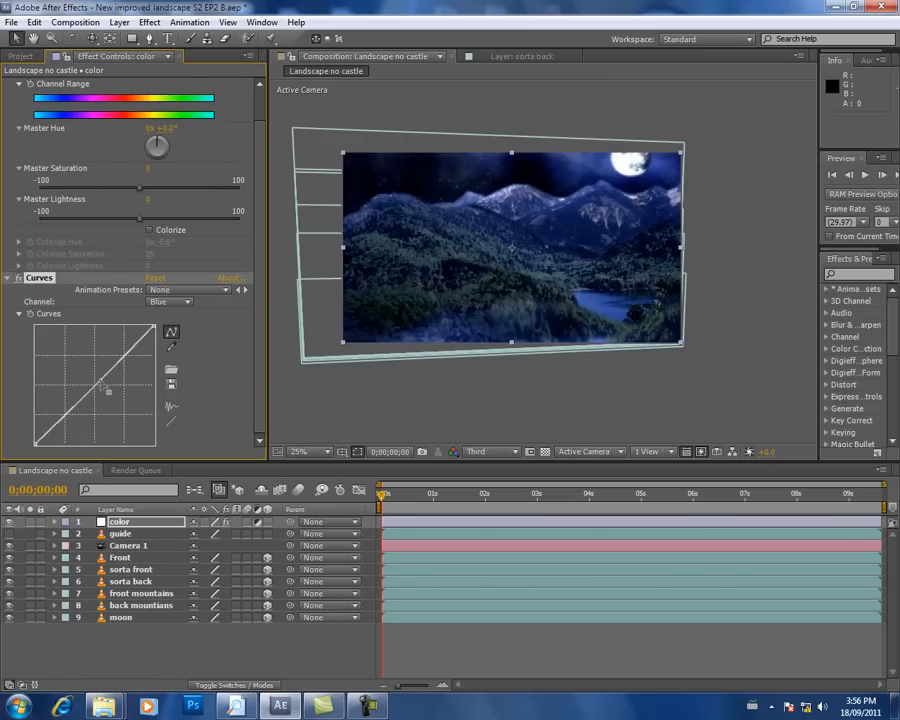
pyautogui.hotkey('ctrl', 'z')
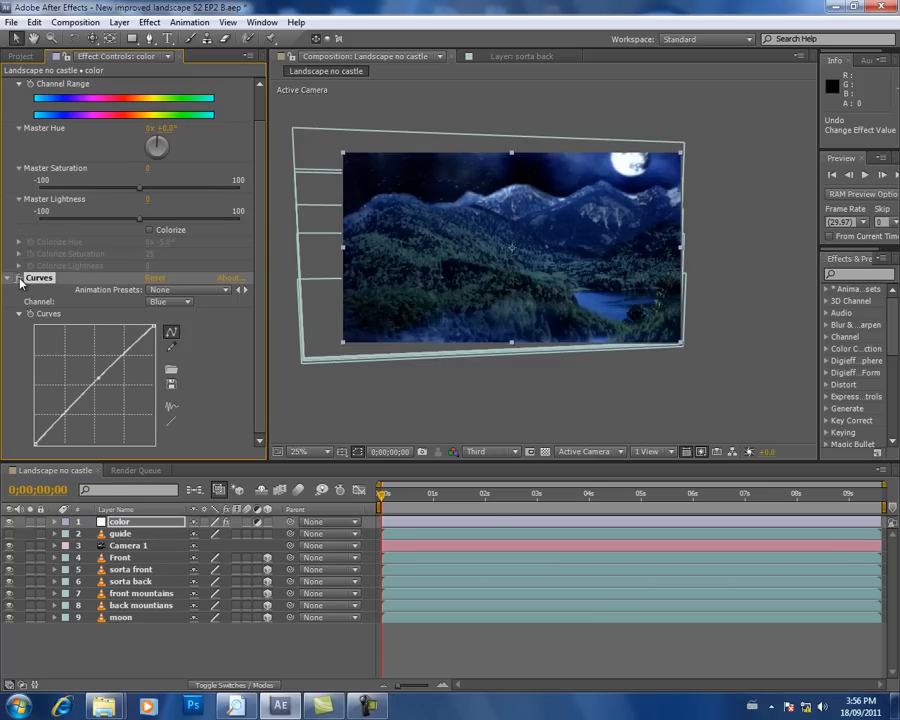
# Step: Apply the Levels effect to the color adjustment layer and set its channel to Red
pyautogui.click(149, 22)
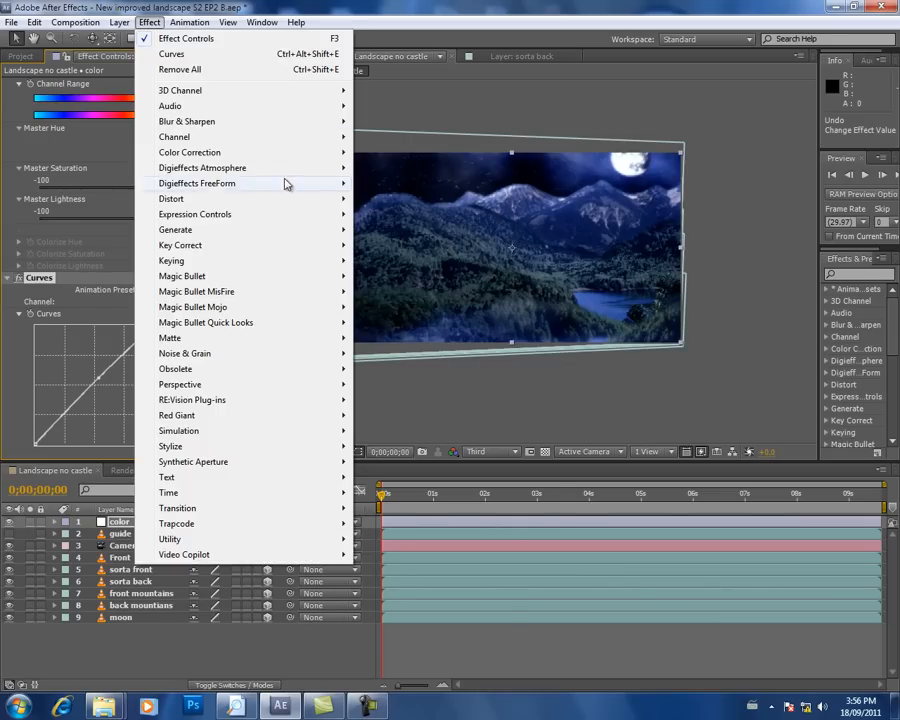
pyautogui.moveTo(295, 152)
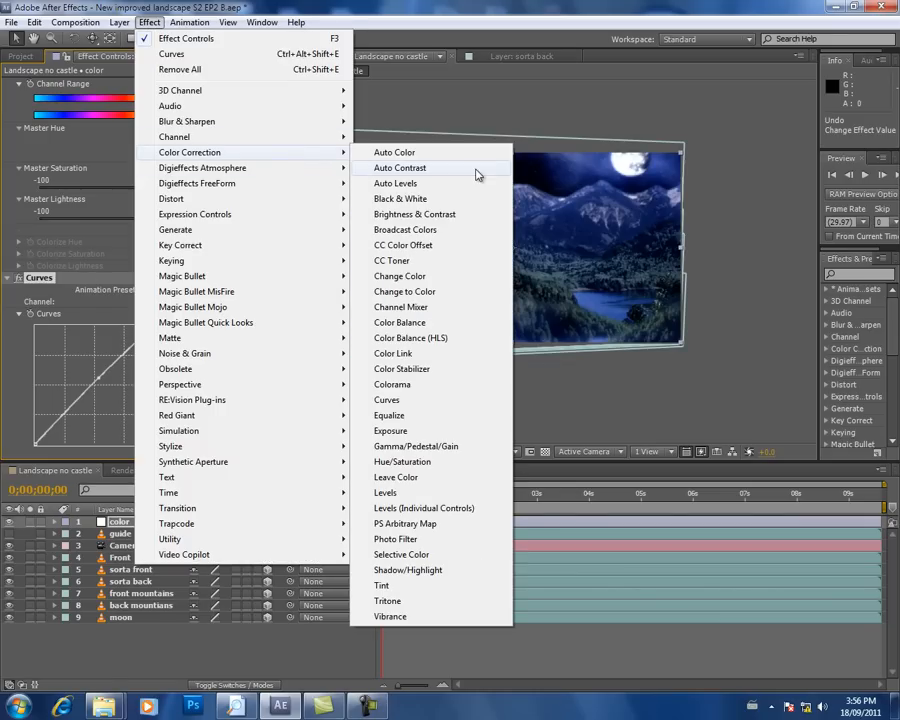
pyautogui.click(431, 498)
pyautogui.moveTo(221, 361); pyautogui.dragTo(257, 362)
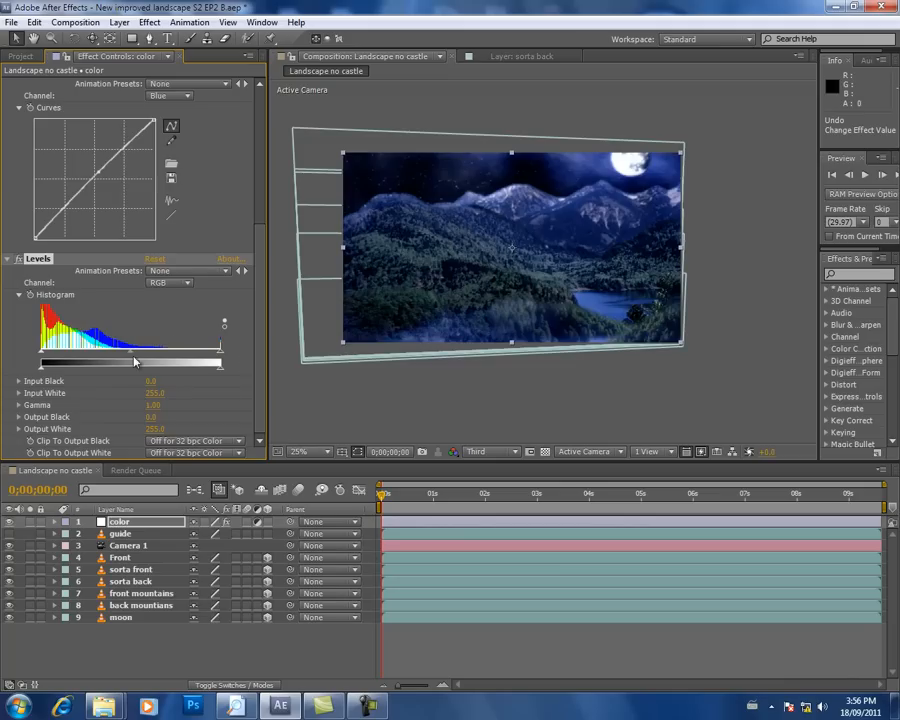
pyautogui.click(174, 284)
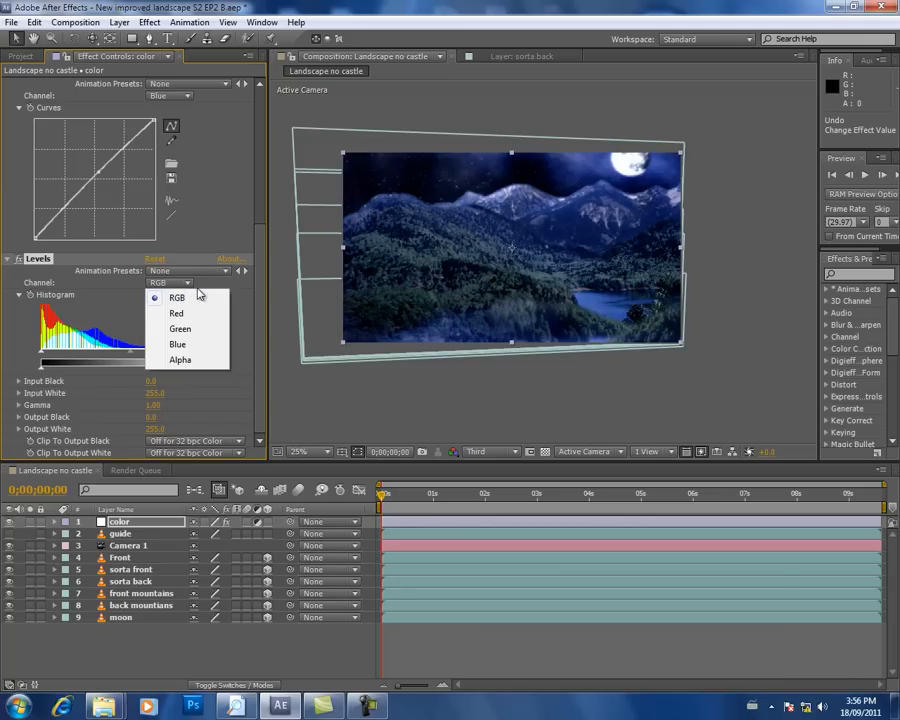
pyautogui.click(176, 313)
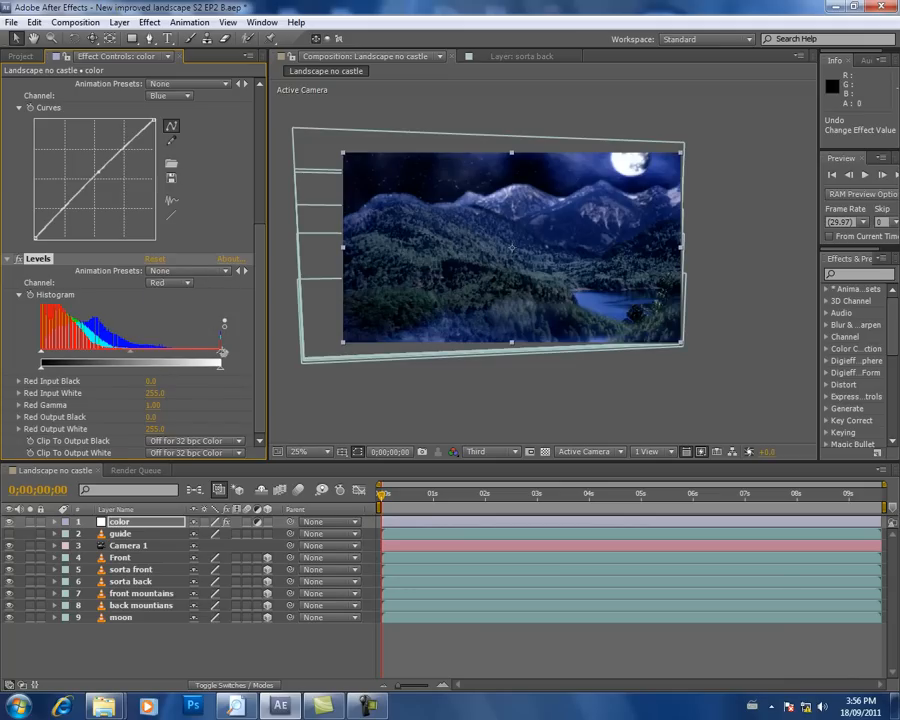
# Step: Raise the Red Gamma in the Levels effect to 1.01
pyautogui.moveTo(219, 359)
pyautogui.mouseDown()
pyautogui.moveTo(186, 362)
pyautogui.moveTo(222, 357)
pyautogui.mouseUp()
pyautogui.moveTo(128, 362)
pyautogui.mouseDown()
pyautogui.moveTo(118, 362)
pyautogui.moveTo(128, 366)
pyautogui.mouseUp()
# Step: Play back the camera move from the start to review the colour correction, and return to the first frame
pyautogui.moveTo(400, 508); pyautogui.dragTo(362, 490)
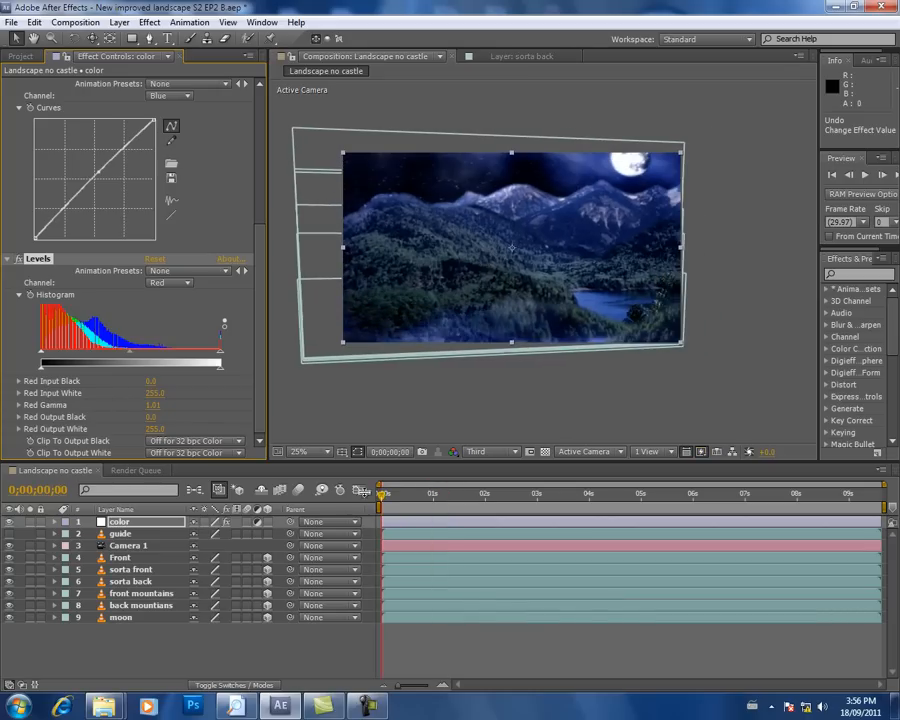
pyautogui.click(865, 175)
pyautogui.click(866, 177)
pyautogui.moveTo(416, 495); pyautogui.dragTo(376, 505)
pyautogui.click(866, 175)
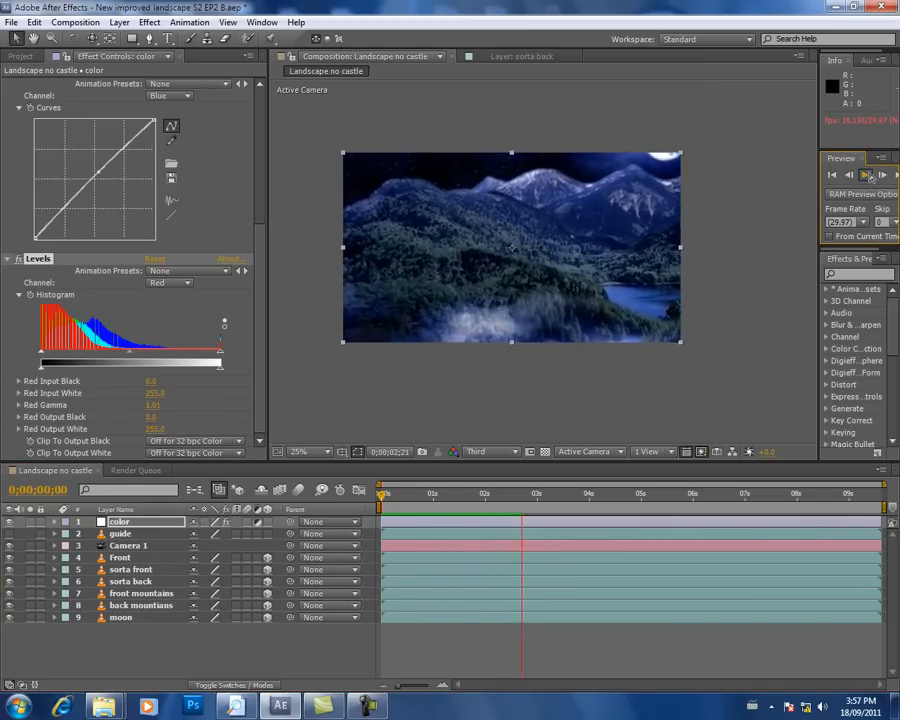
pyautogui.click(648, 369)
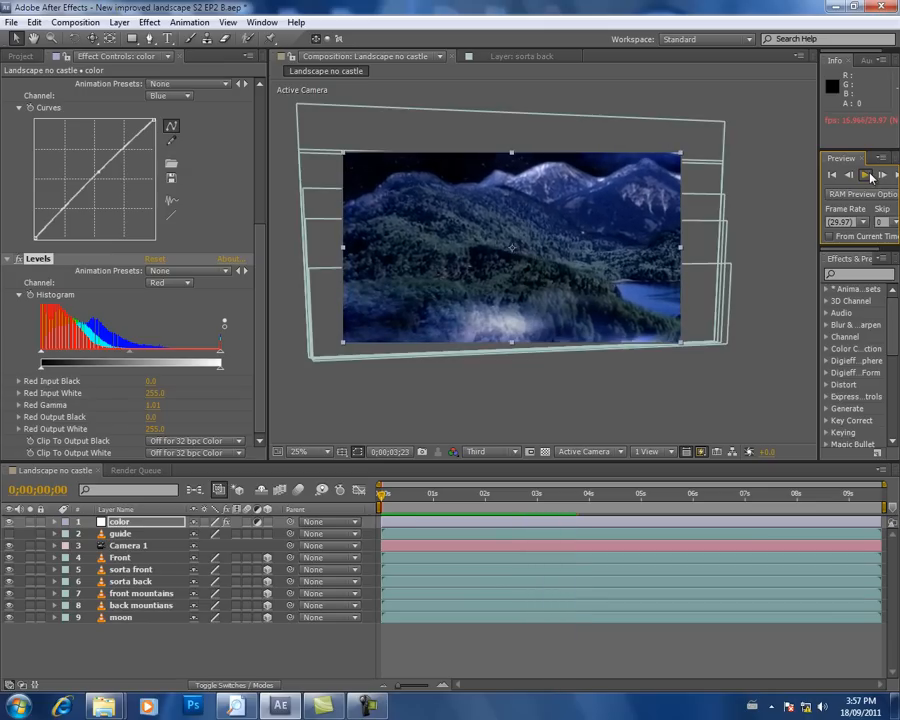
pyautogui.moveTo(462, 483); pyautogui.dragTo(381, 490)
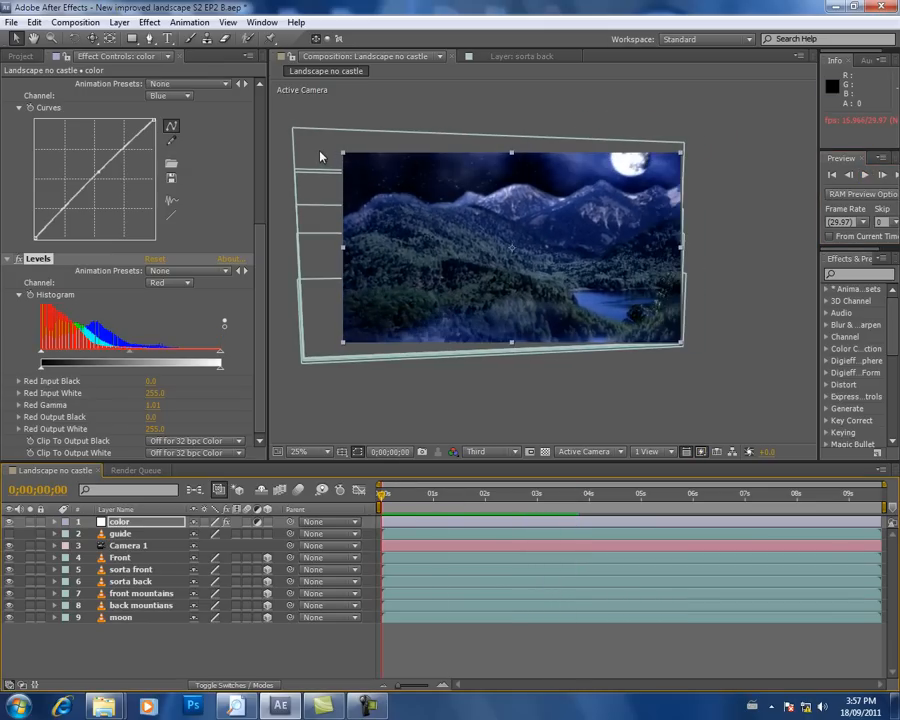
# Step: Create a new composition-sized solid layer in red
pyautogui.click(118, 22)
pyautogui.moveTo(177, 38)
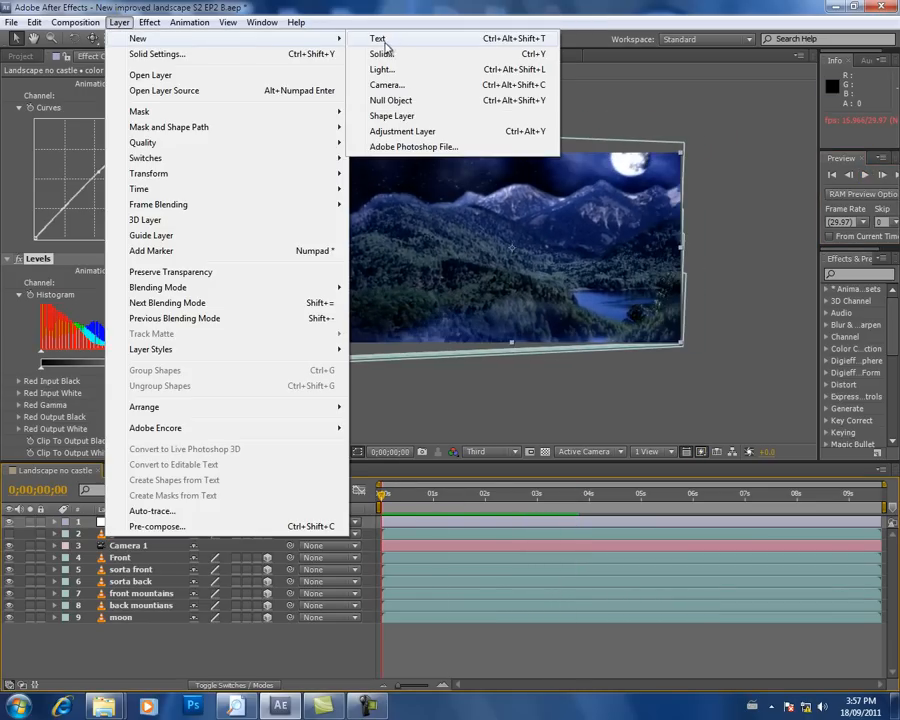
pyautogui.click(378, 53)
pyautogui.click(493, 446)
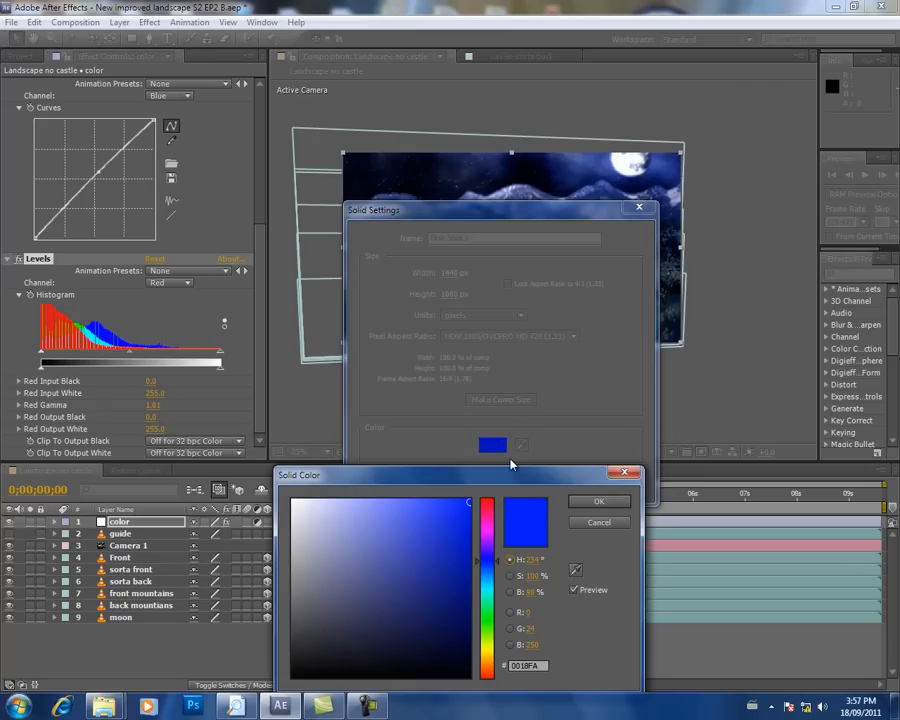
pyautogui.moveTo(493, 533); pyautogui.dragTo(495, 511)
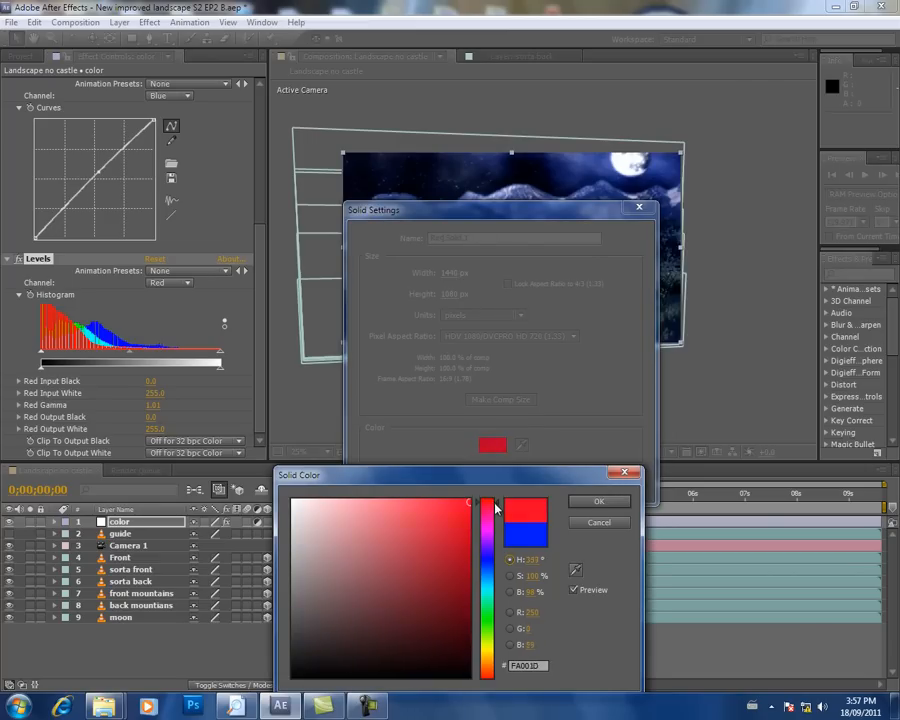
pyautogui.click(598, 501)
pyautogui.click(530, 484)
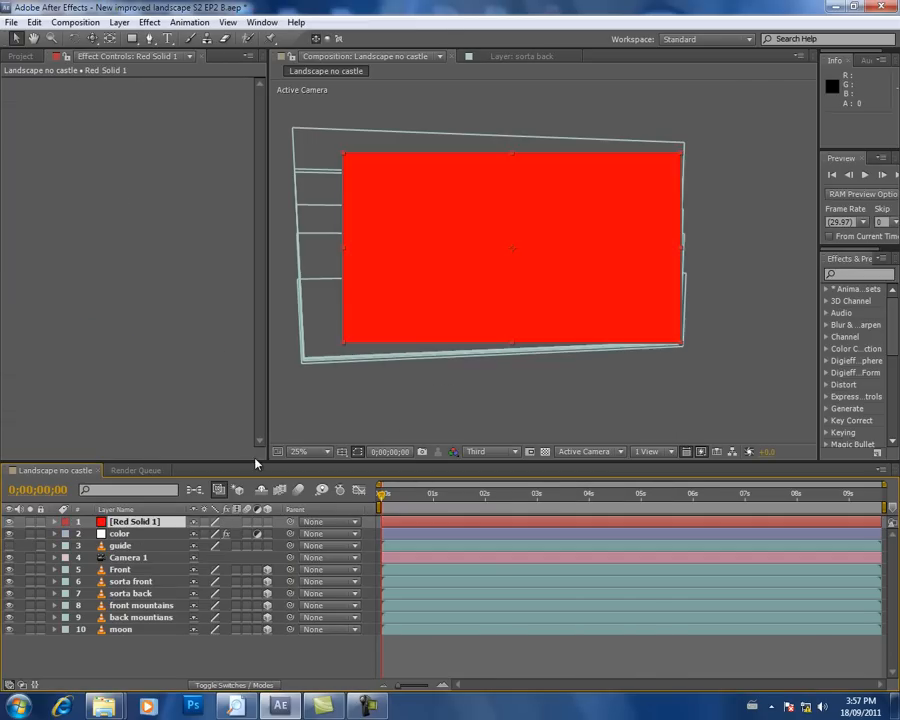
# Step: Set the red solid's Opacity to 10%
pyautogui.click(55, 522)
pyautogui.click(66, 534)
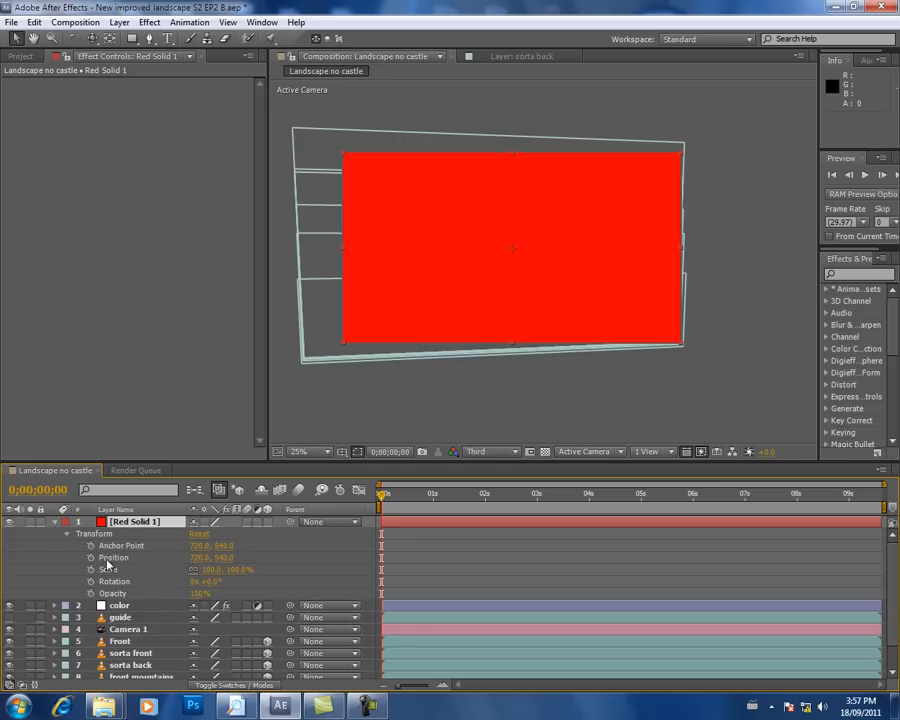
pyautogui.click(199, 594)
pyautogui.write('0')
pyautogui.press('Return')
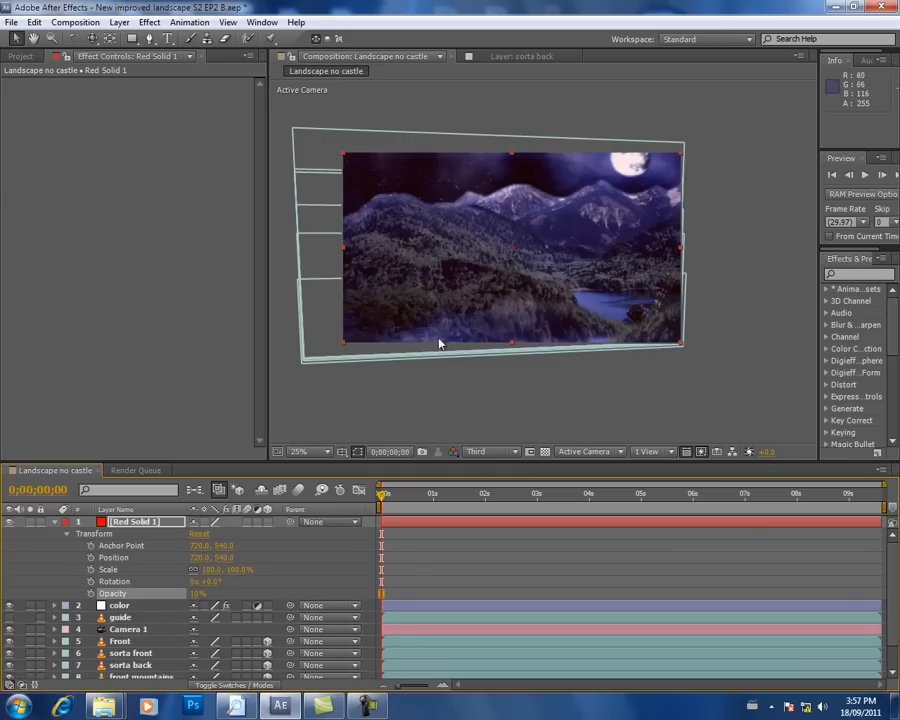
# Step: Draw a closed Pen mask on the red solid that follows the foreground hill ridge and encloses the land below it
pyautogui.click(149, 38)
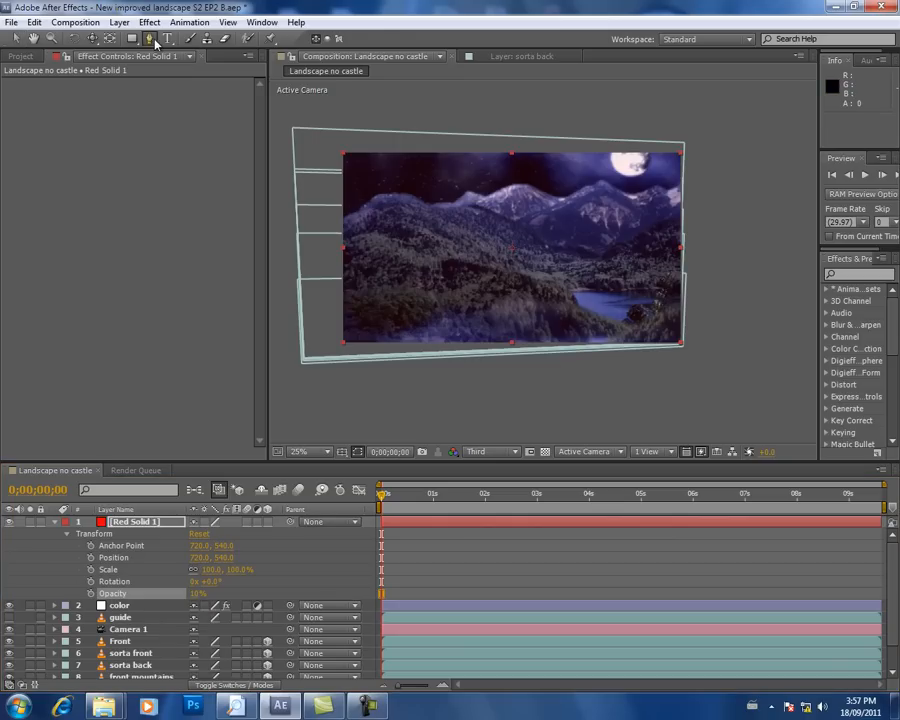
pyautogui.click(332, 240)
pyautogui.click(362, 221)
pyautogui.moveTo(390, 212)
pyautogui.mouseDown()
pyautogui.moveTo(465, 208)
pyautogui.moveTo(503, 230)
pyautogui.mouseUp()
pyautogui.moveTo(519, 238); pyautogui.dragTo(546, 247)
pyautogui.moveTo(577, 262); pyautogui.dragTo(598, 262)
pyautogui.moveTo(654, 242); pyautogui.dragTo(671, 237)
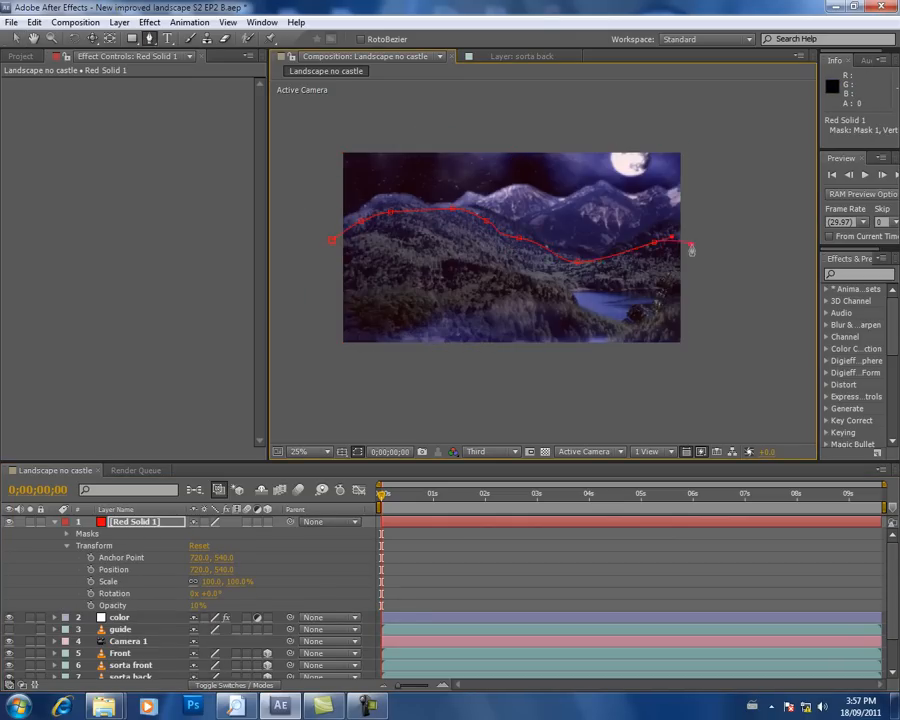
pyautogui.click(332, 240)
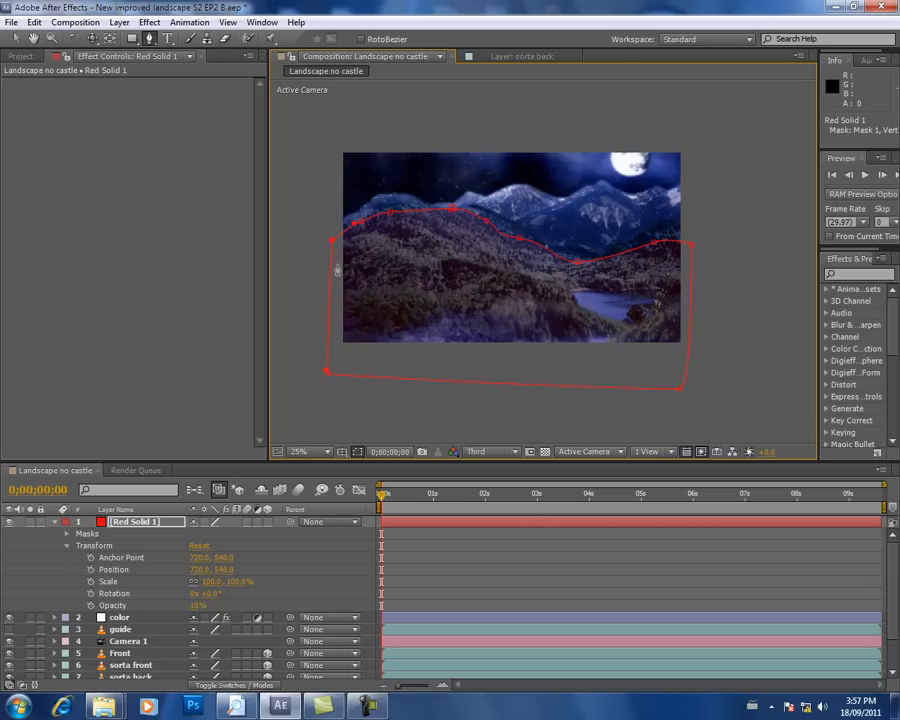
pyautogui.click(441, 550)
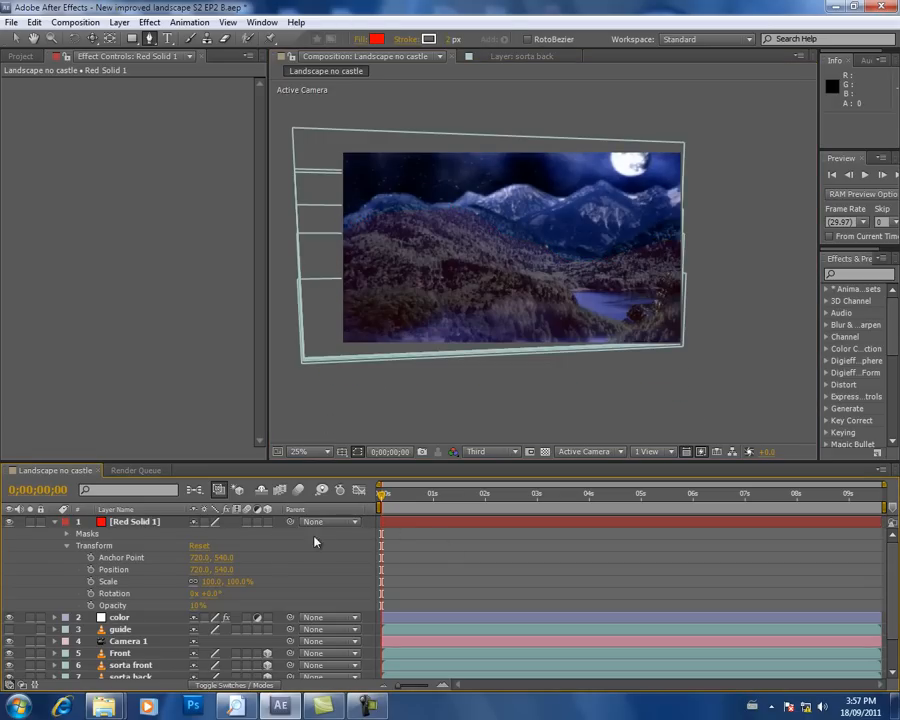
# Step: Change the red solid's blending mode to Overlay
pyautogui.click(228, 684)
pyautogui.click(233, 522)
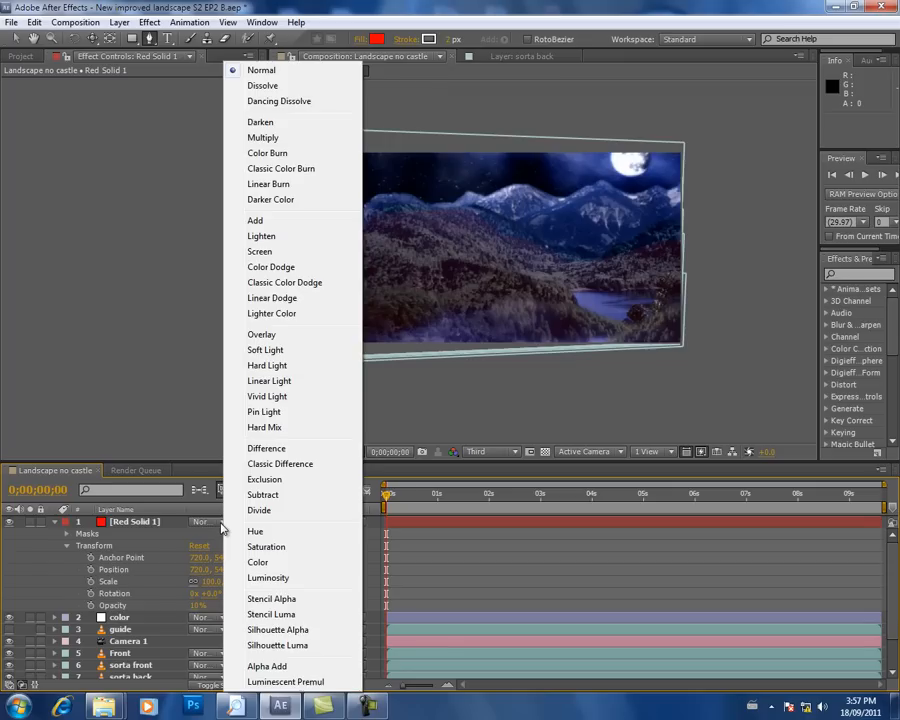
pyautogui.click(258, 335)
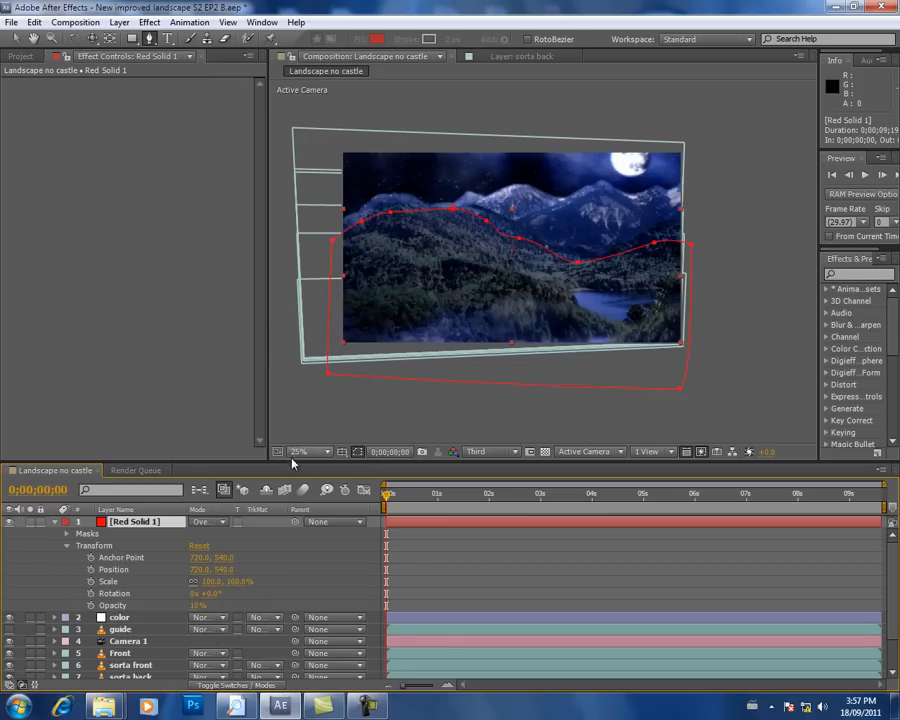
pyautogui.click(473, 565)
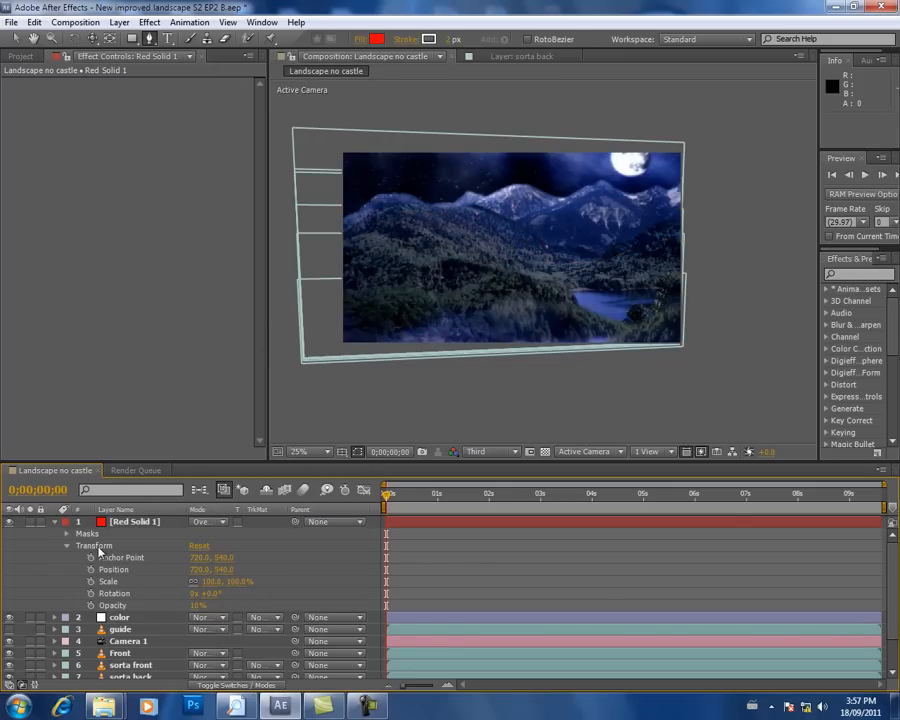
# Step: Increase the red solid's Opacity to 15%
pyautogui.moveTo(197, 607); pyautogui.dragTo(214, 601)
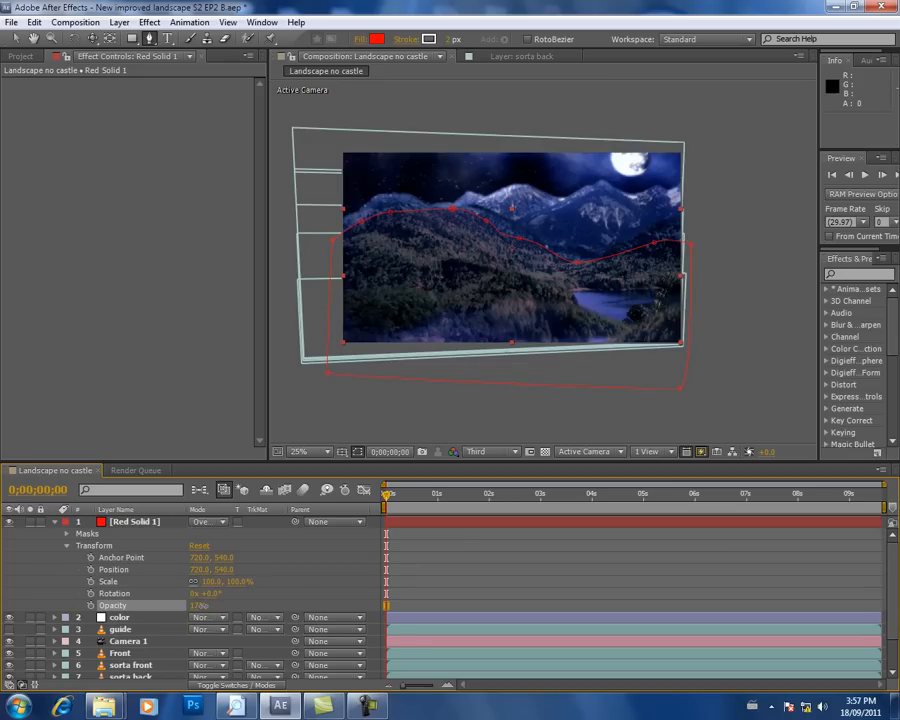
pyautogui.moveTo(203, 606); pyautogui.dragTo(205, 606)
pyautogui.click(283, 596)
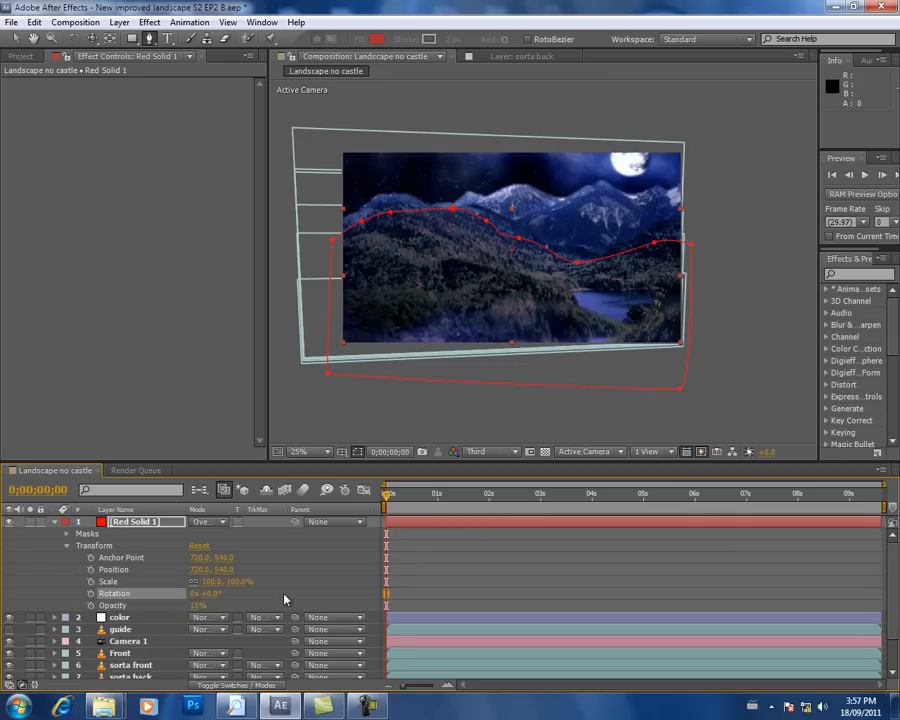
pyautogui.click(417, 543)
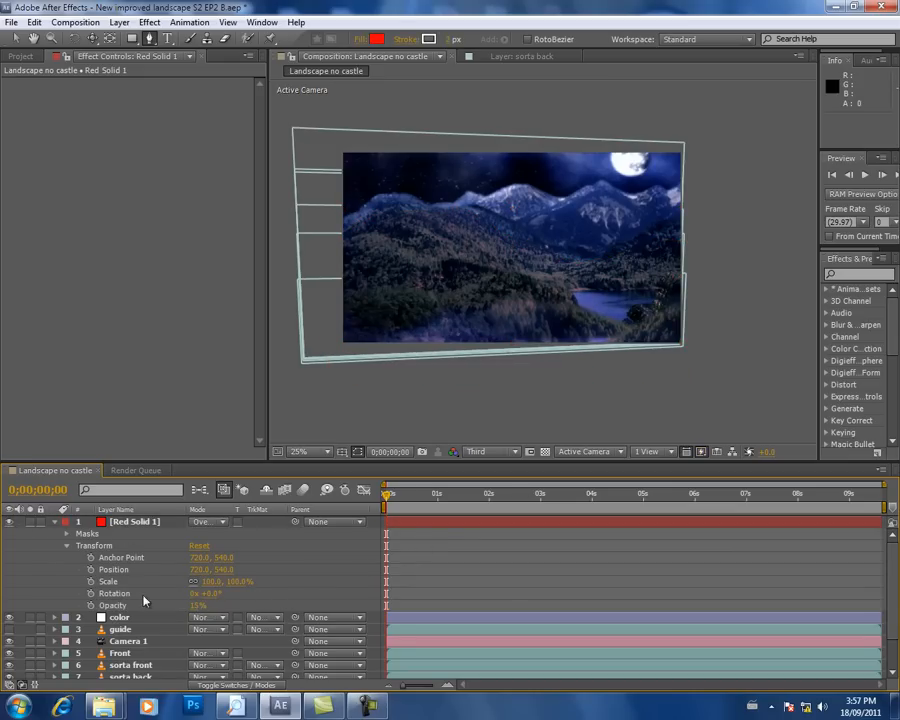
# Step: Set the Mask Feather of the red solid's mask to 58 pixels
pyautogui.click(67, 533)
pyautogui.click(79, 545)
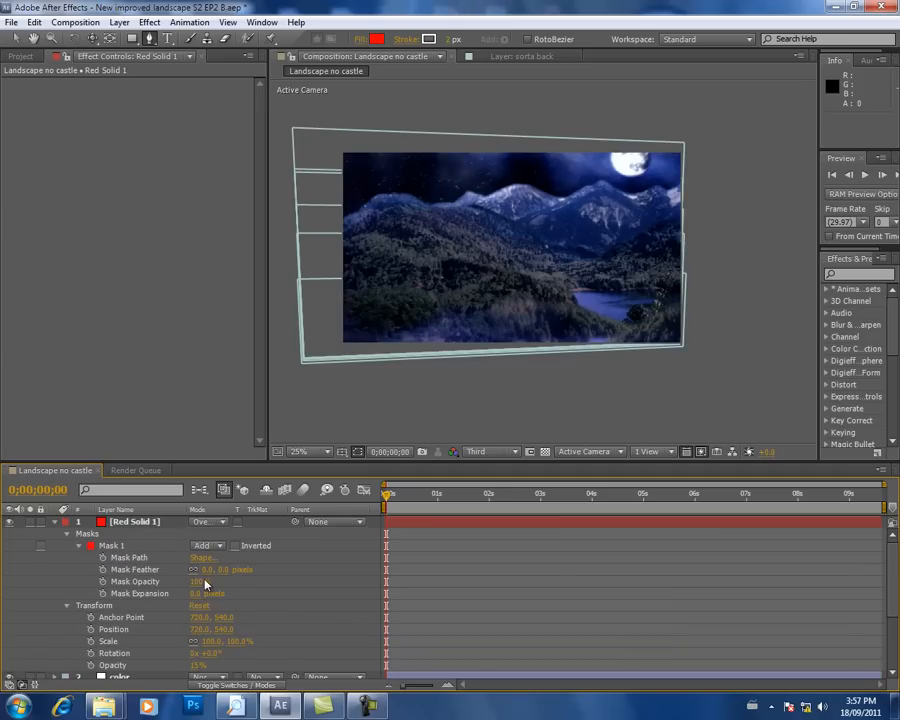
pyautogui.moveTo(203, 572); pyautogui.dragTo(236, 571)
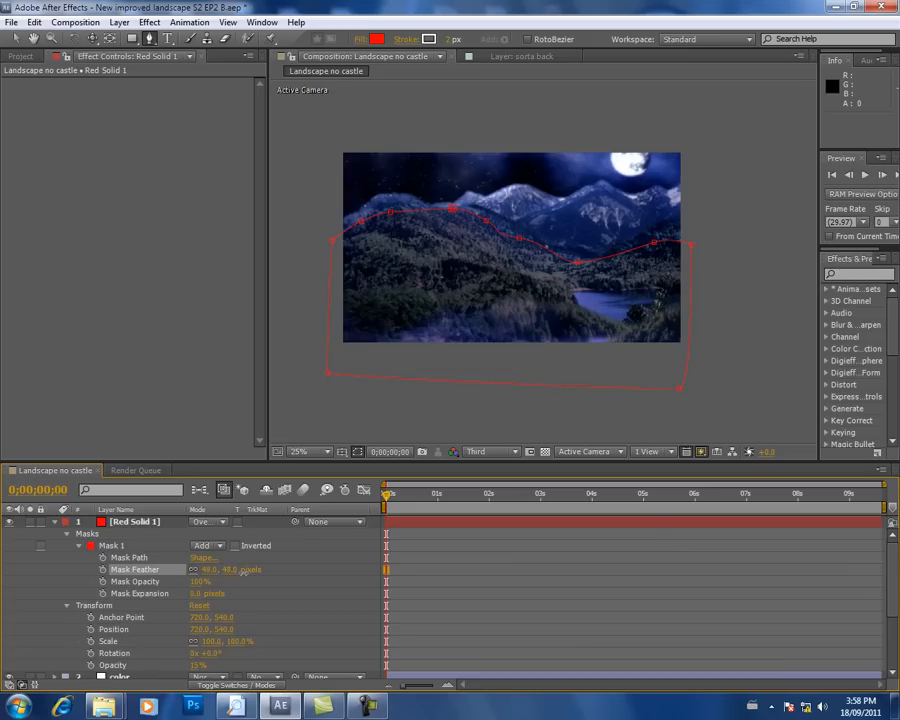
pyautogui.click(544, 555)
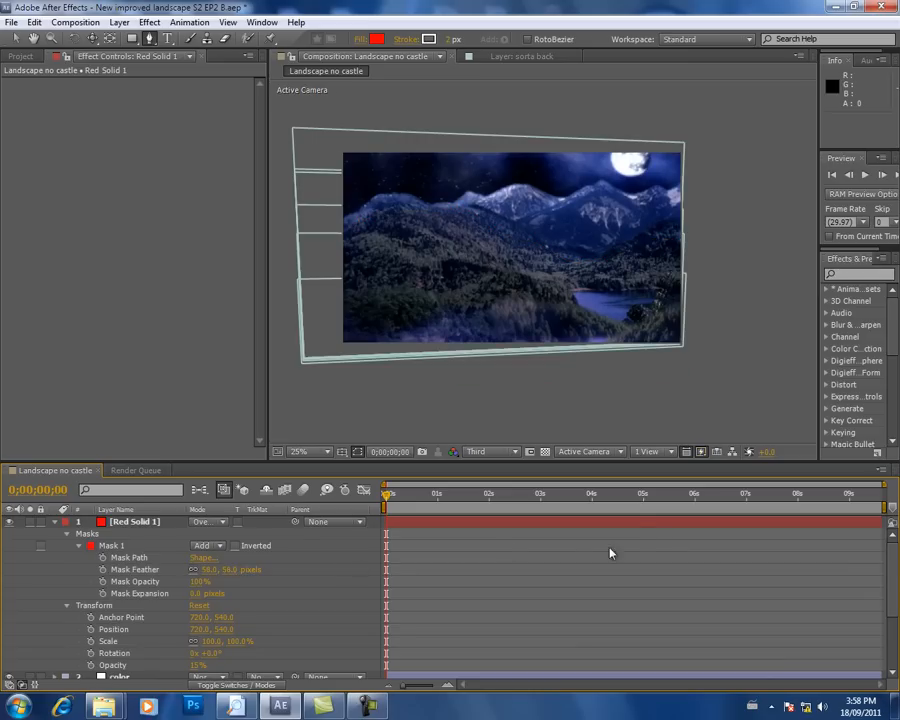
# Step: Play back the animation from the start to examine the red tint on the foreground, and return to the first frame
pyautogui.moveTo(388, 494); pyautogui.dragTo(319, 472)
pyautogui.click(858, 175)
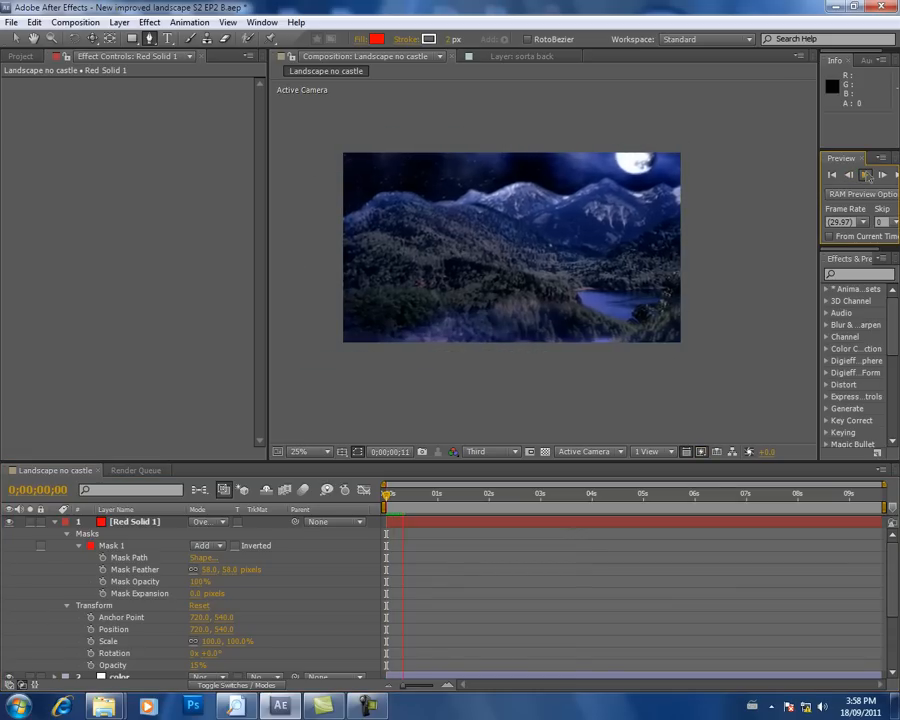
pyautogui.press('space')
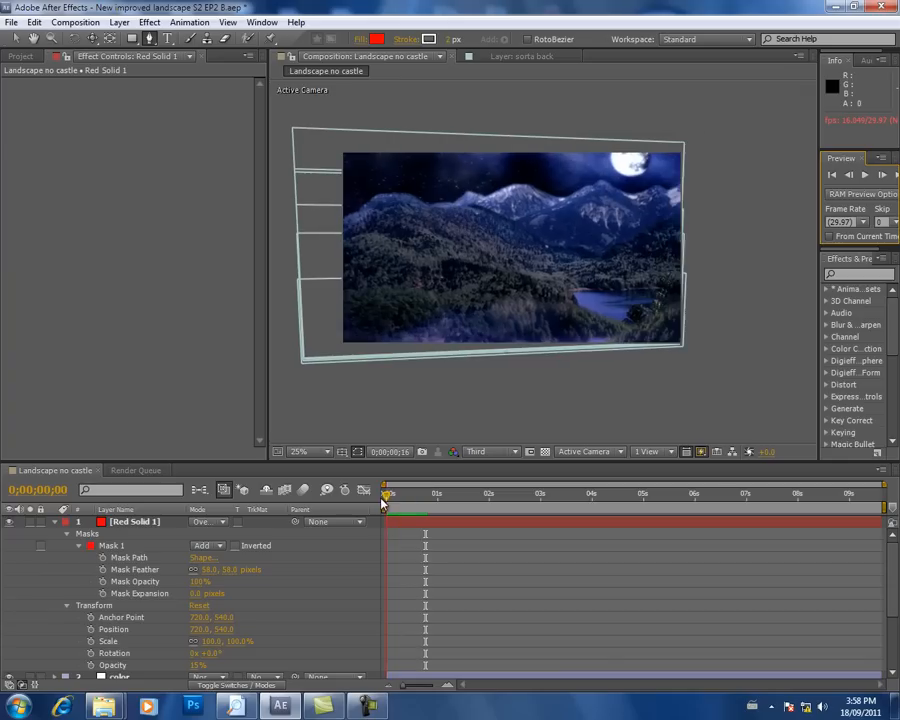
pyautogui.press('space')
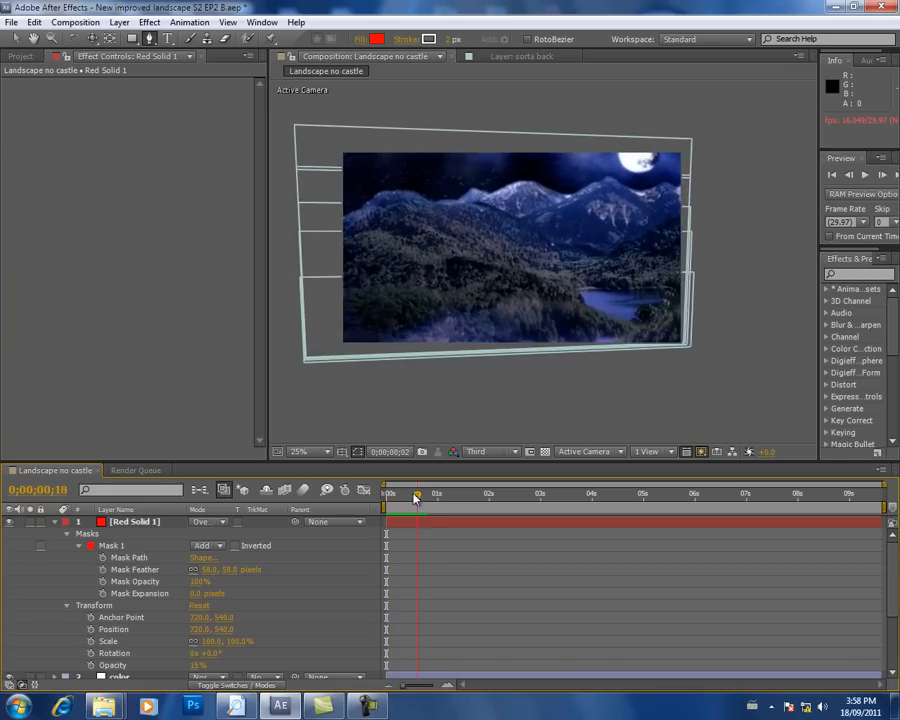
pyautogui.press('space')
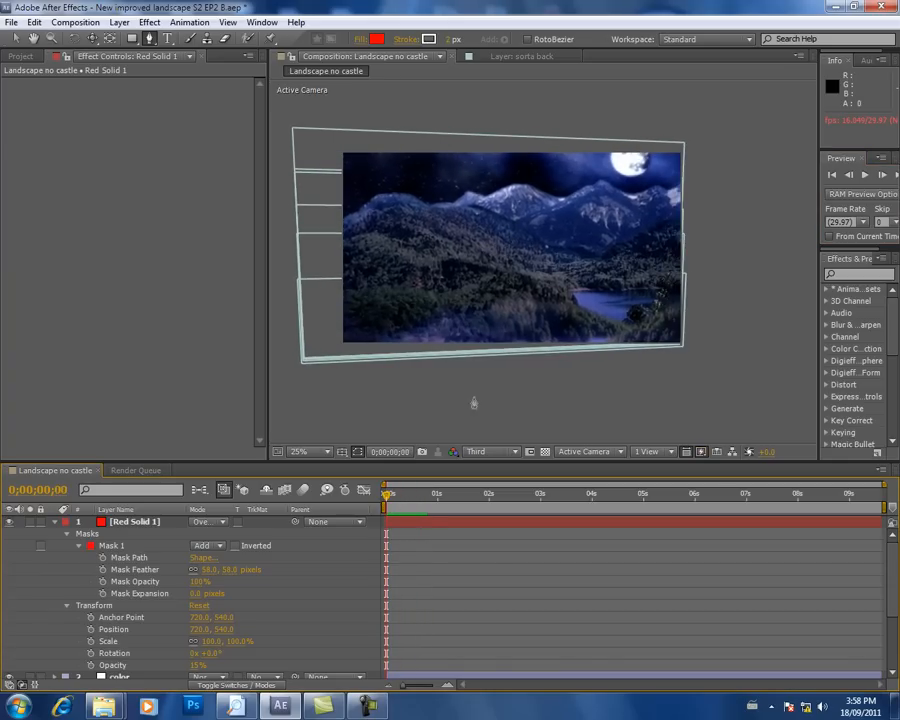
pyautogui.click(869, 176)
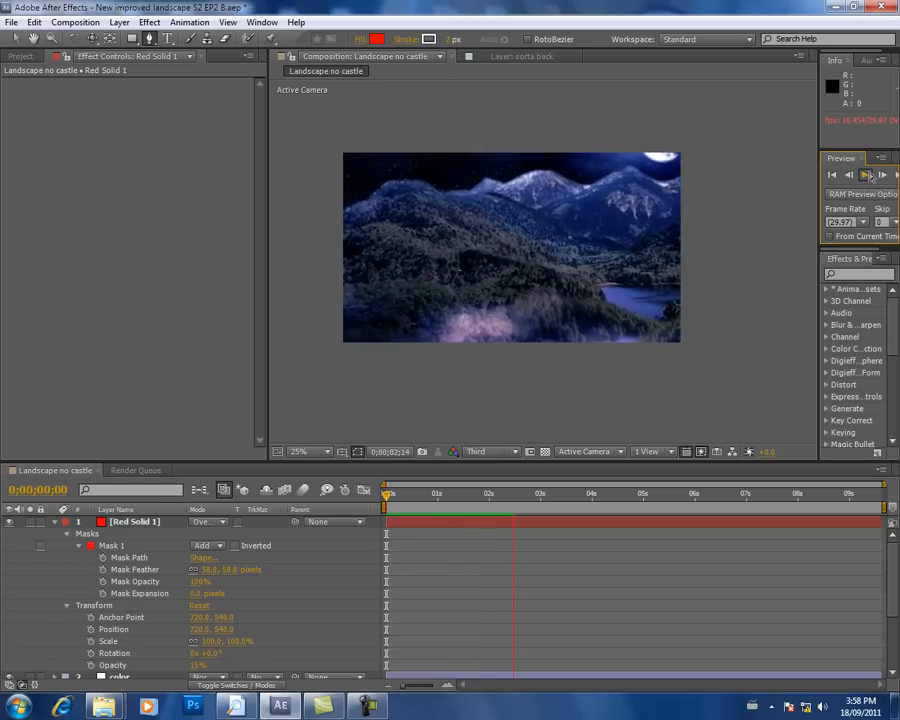
pyautogui.click(869, 176)
pyautogui.moveTo(508, 493); pyautogui.dragTo(380, 490)
# Step: Collapse the red solid's properties and save the project
pyautogui.click(55, 522)
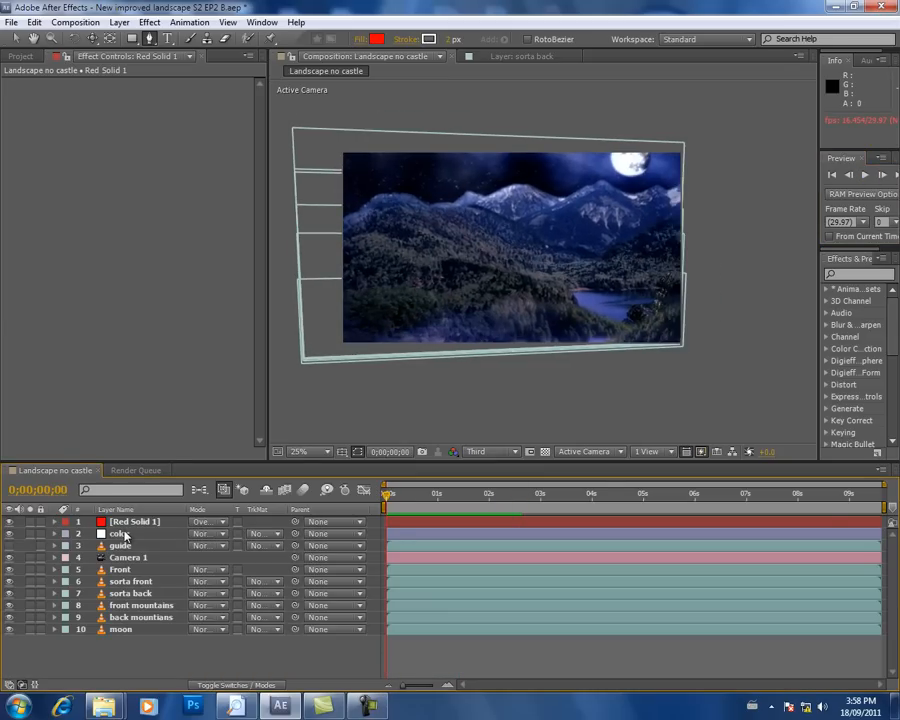
pyautogui.click(125, 535)
pyautogui.click(130, 522)
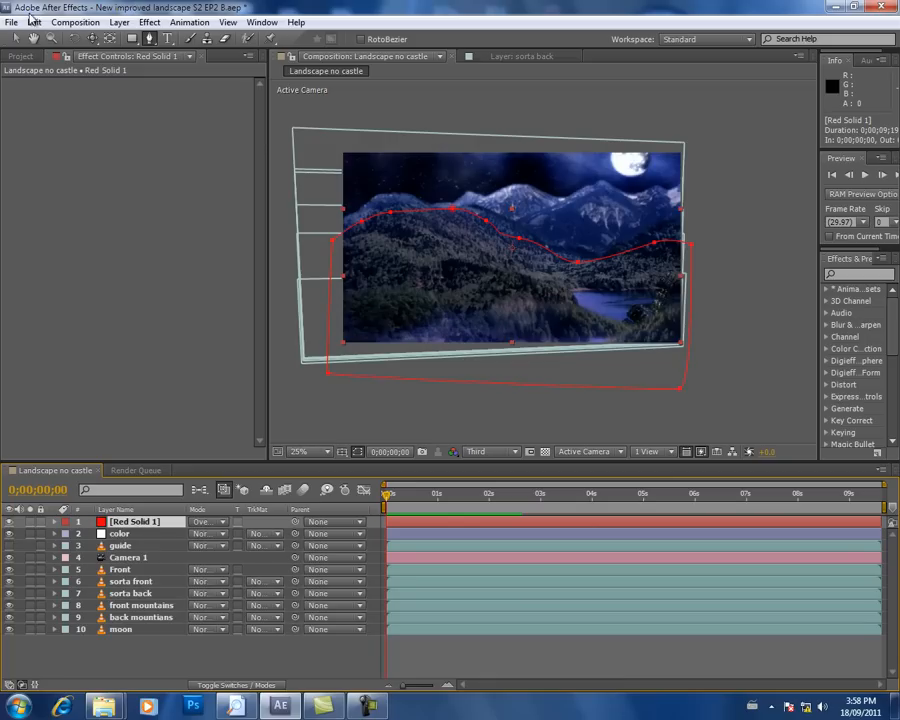
pyautogui.click(11, 24)
pyautogui.click(58, 153)
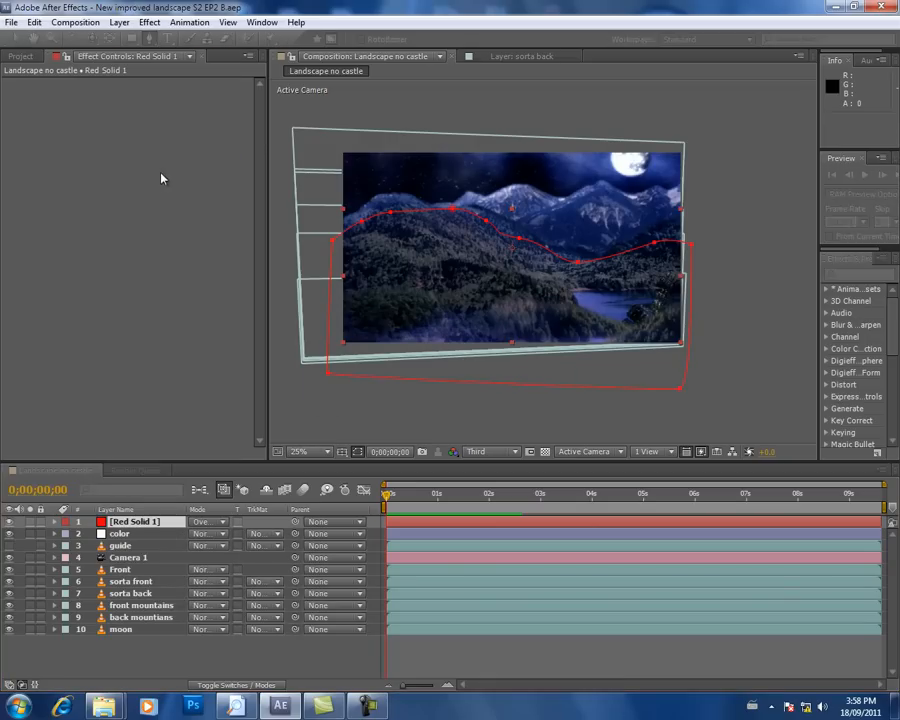
# Step: Add a text layer reading "asdasdasd" and widen the Character panel to show all its settings
pyautogui.click(84, 23)
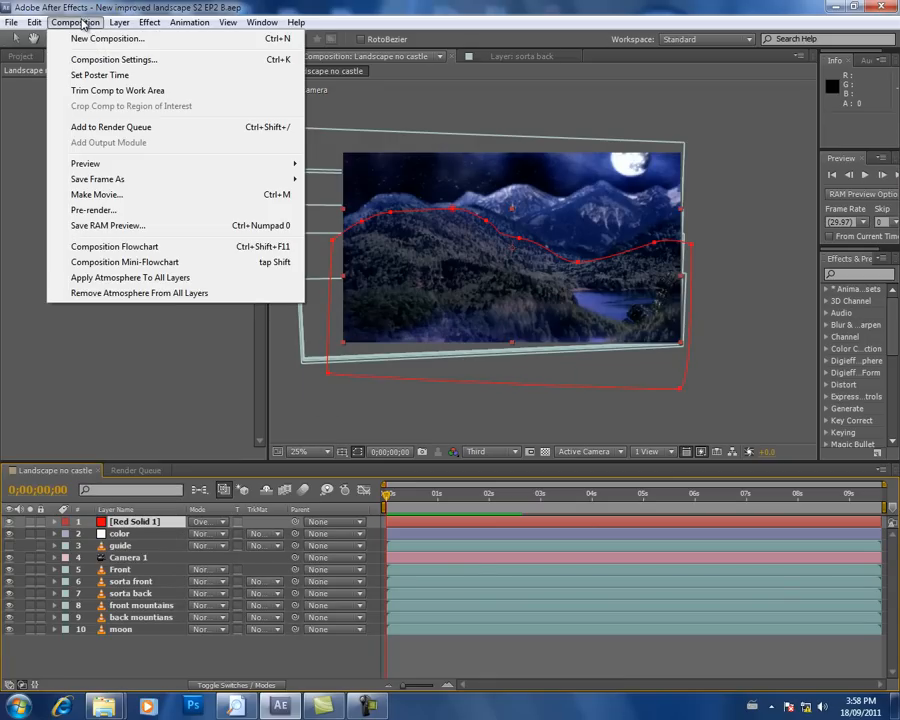
pyautogui.moveTo(116, 22)
pyautogui.moveTo(140, 38)
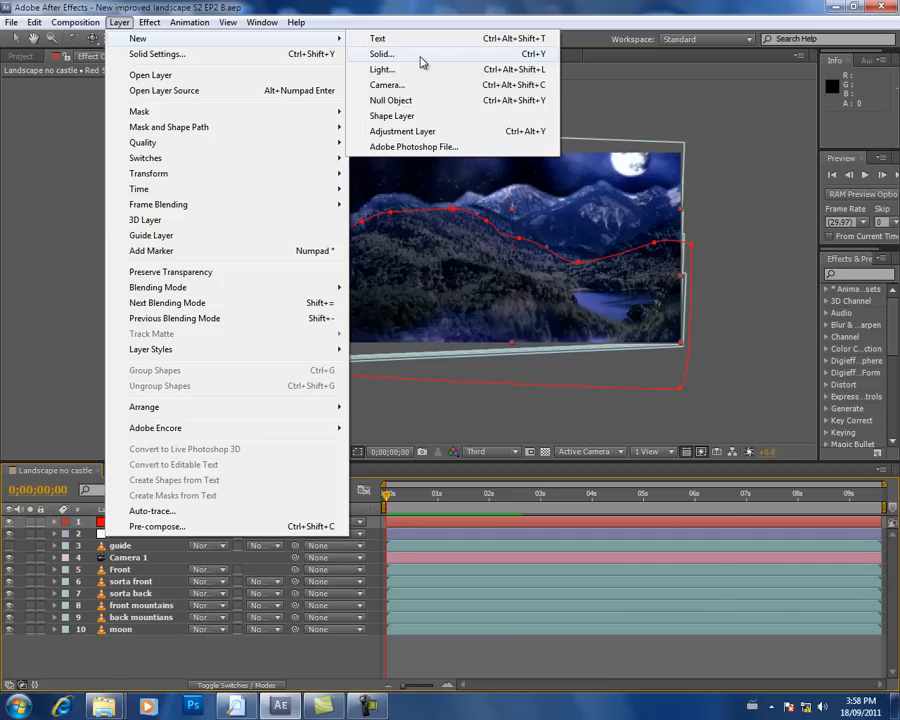
pyautogui.click(368, 40)
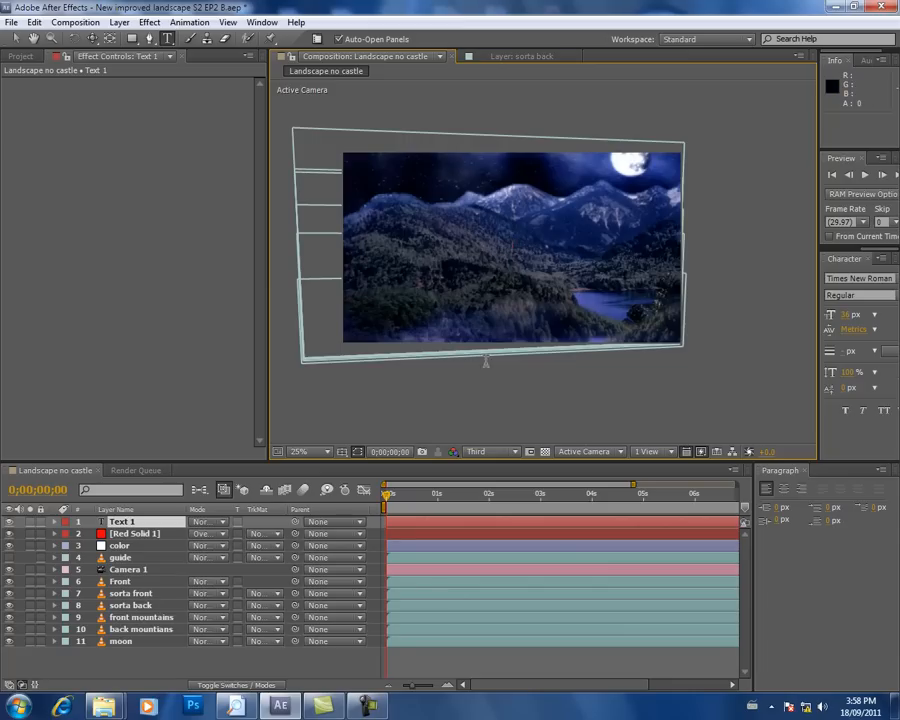
pyautogui.write('asdasdasd')
pyautogui.moveTo(817, 191); pyautogui.dragTo(724, 237)
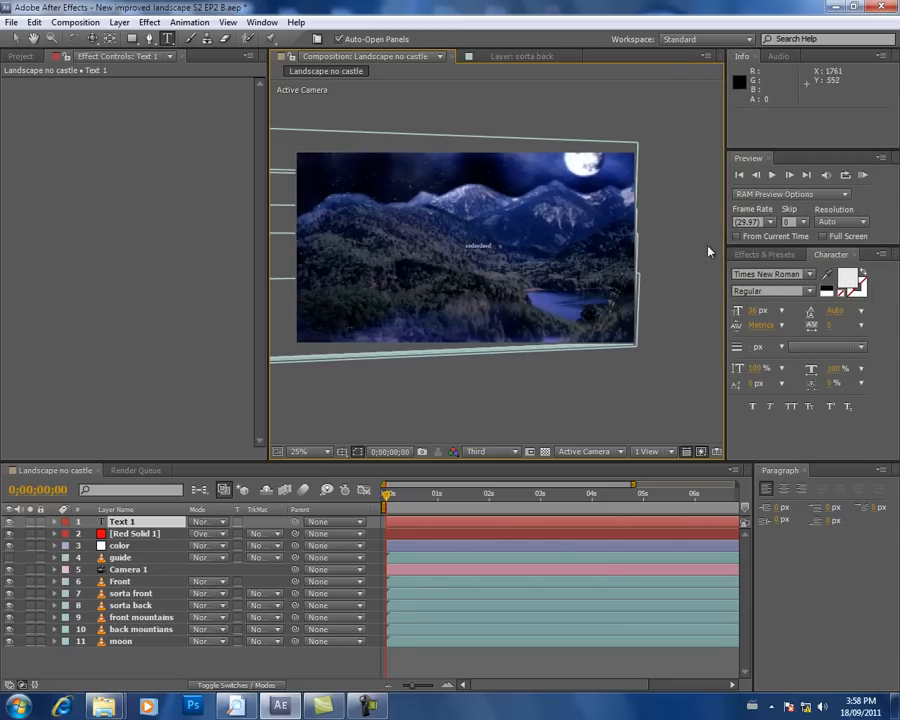
# Step: Replace the text layer's placeholder text with "Twistwood Forest"
pyautogui.click(757, 314)
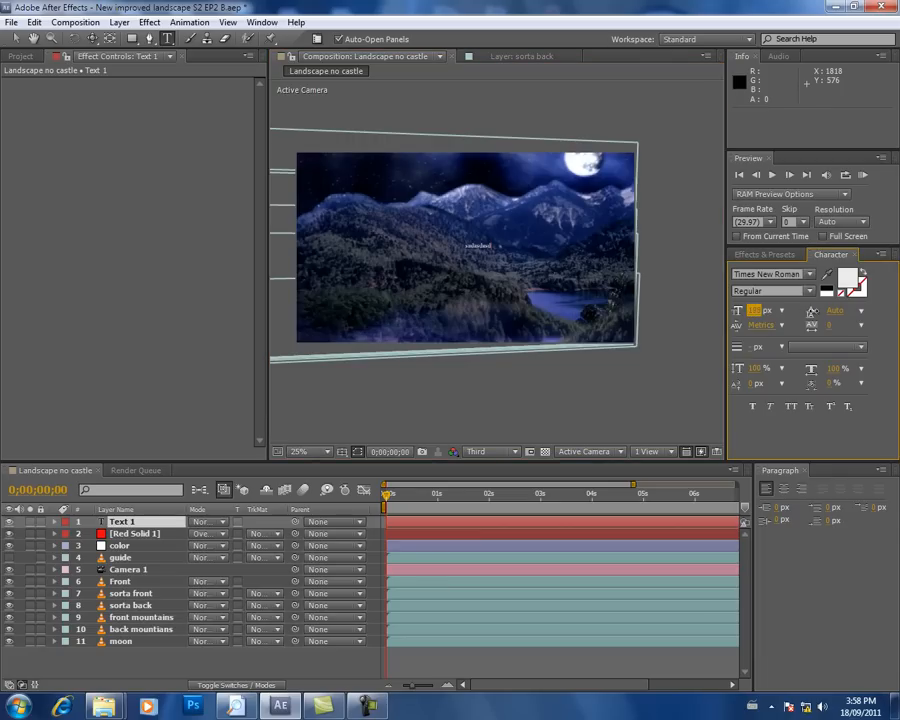
pyautogui.moveTo(492, 244); pyautogui.dragTo(453, 249)
pyautogui.press('BackSpace')
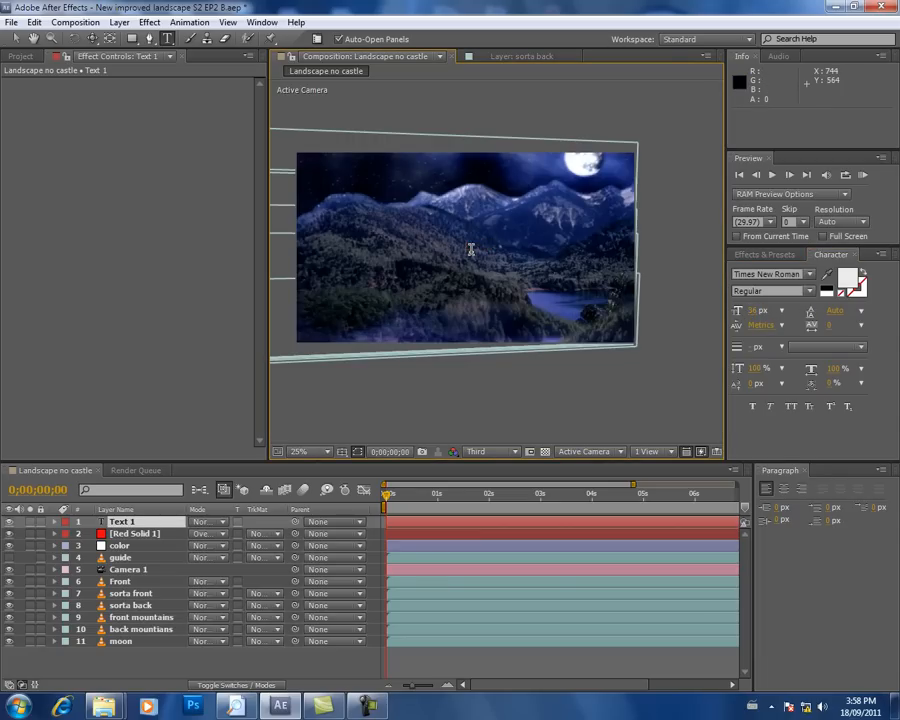
pyautogui.write('Tutor')
pyautogui.write('wood Forest')
# Step: Set the title's font size to 91 px and move it to the lower middle of the frame, at about 495, 1024
pyautogui.moveTo(514, 244); pyautogui.dragTo(442, 248)
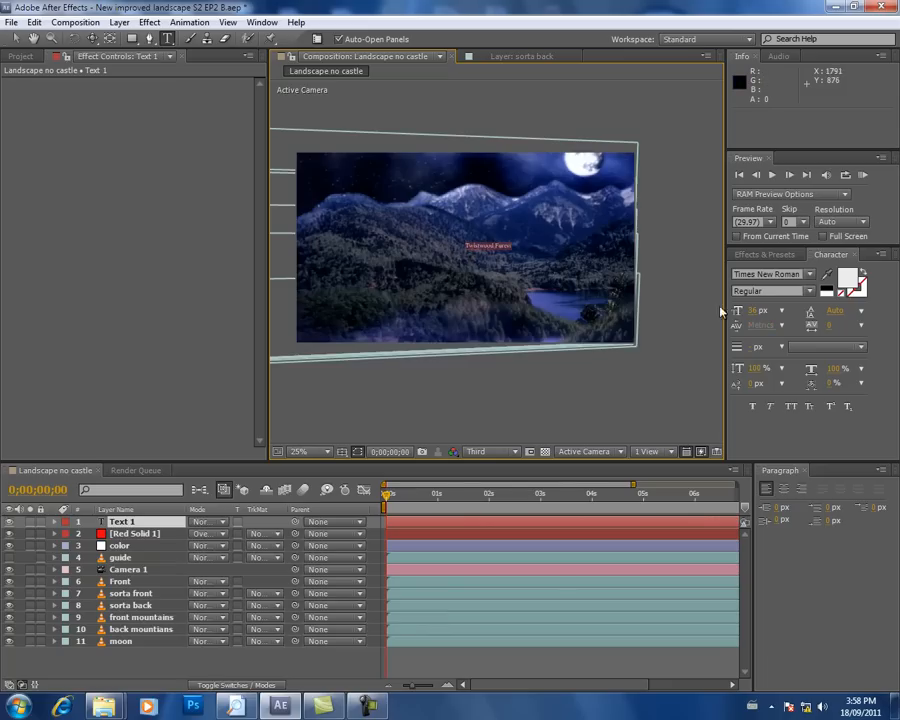
pyautogui.moveTo(752, 311); pyautogui.dragTo(787, 311)
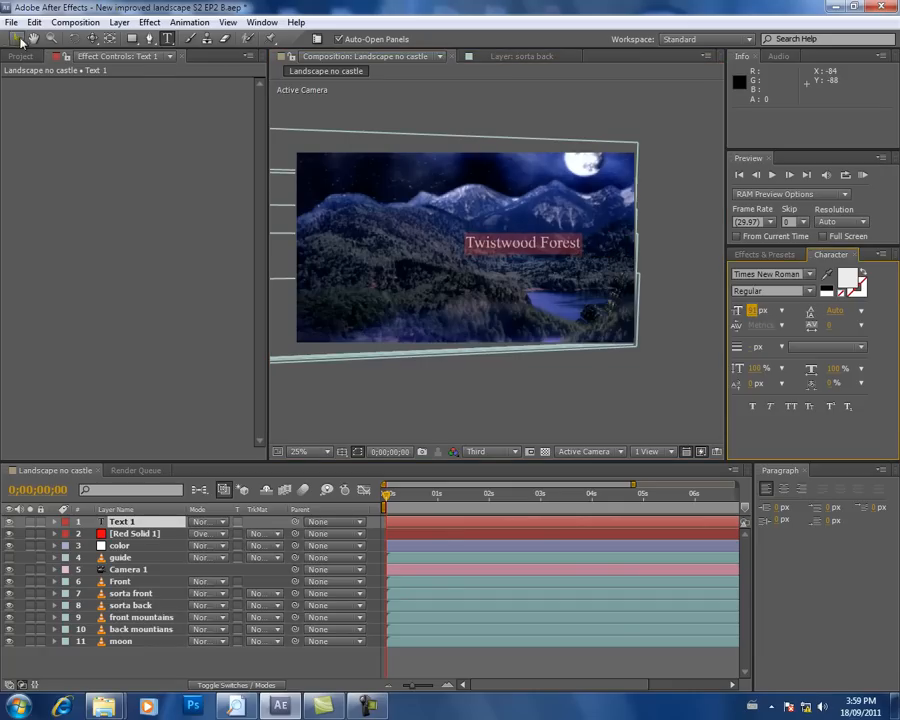
pyautogui.click(15, 38)
pyautogui.moveTo(472, 247); pyautogui.dragTo(454, 336)
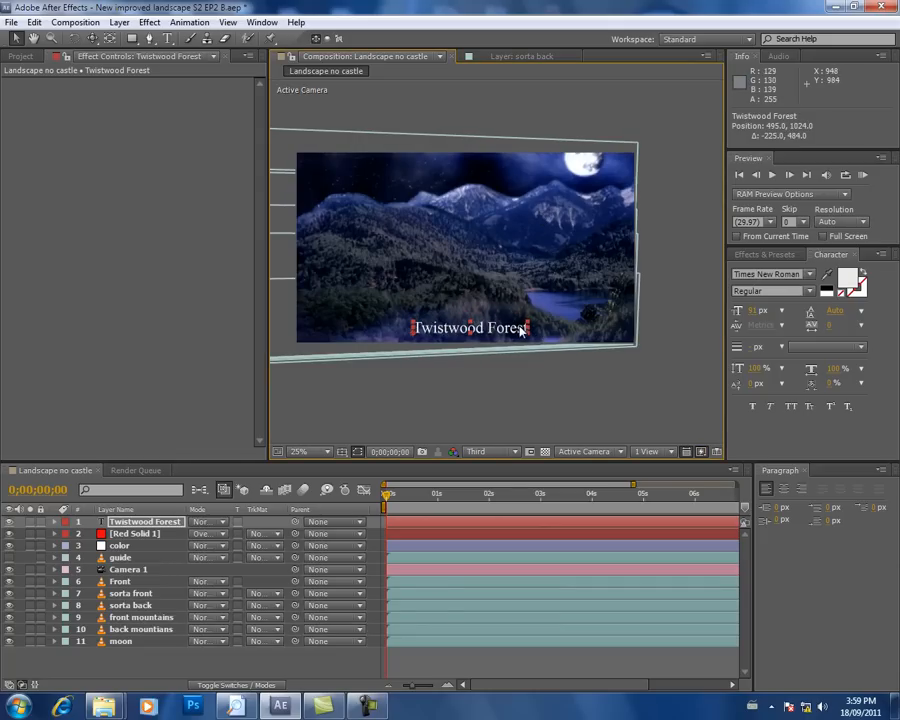
# Step: Try a bright yellow fill colour on the whole Twistwood Forest title
pyautogui.click(168, 38)
pyautogui.moveTo(412, 327); pyautogui.dragTo(537, 321)
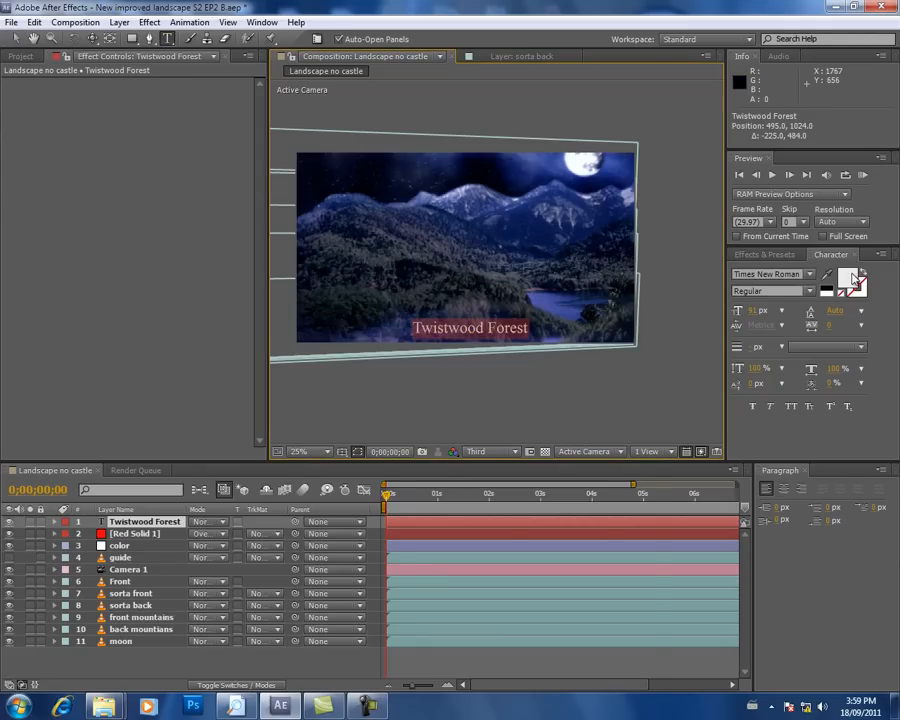
pyautogui.click(849, 278)
pyautogui.click(488, 648)
pyautogui.moveTo(494, 651); pyautogui.dragTo(494, 648)
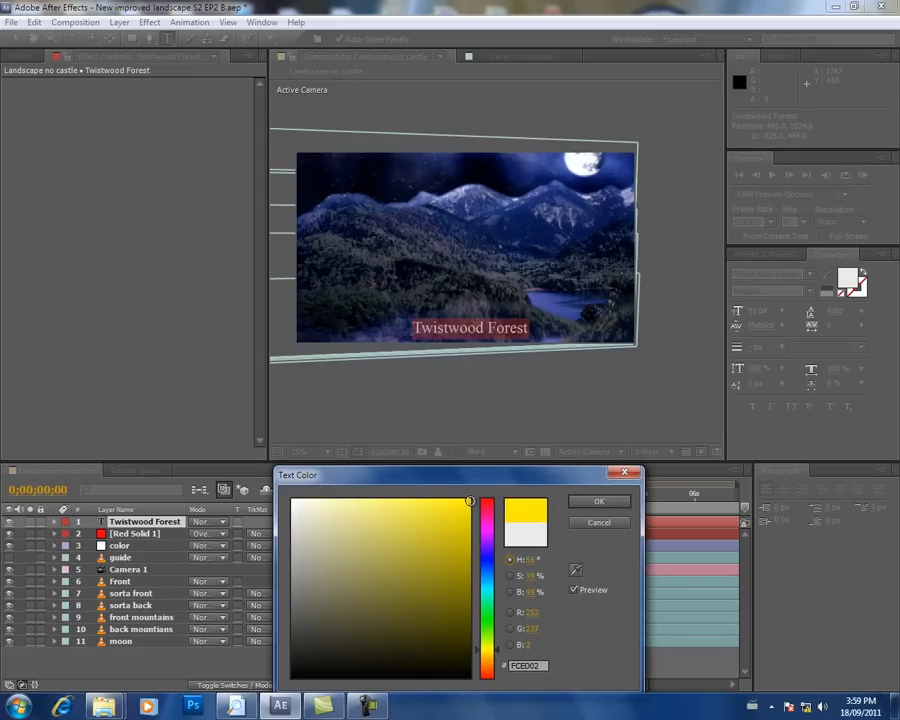
pyautogui.click(469, 500)
pyautogui.click(598, 501)
pyautogui.scroll(1, 500, 394)
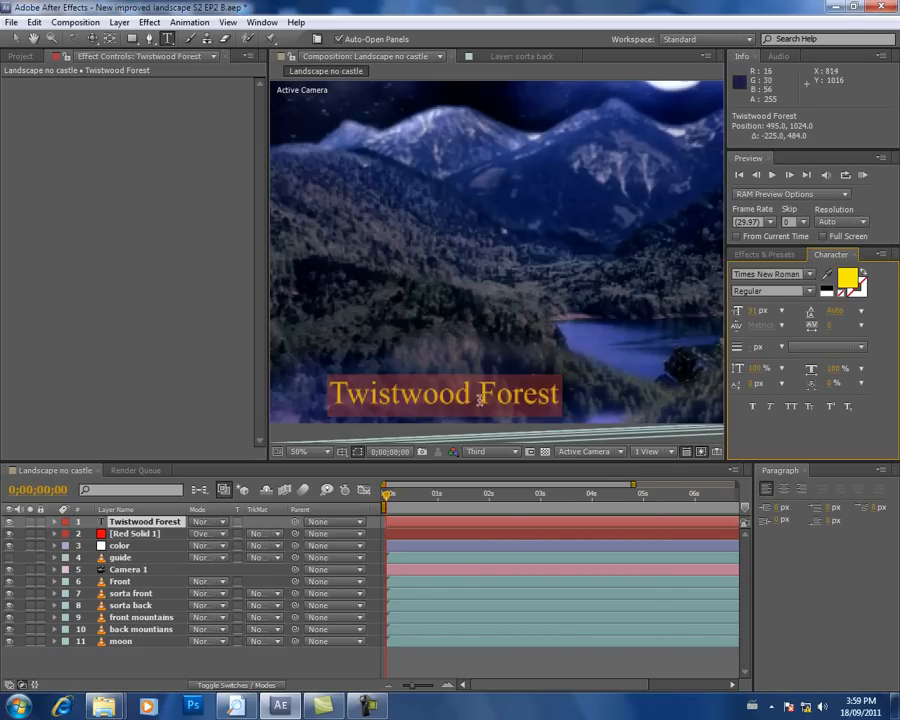
# Step: Delete the title text, and undo both that deletion and the last colour change
pyautogui.press('BackSpace')
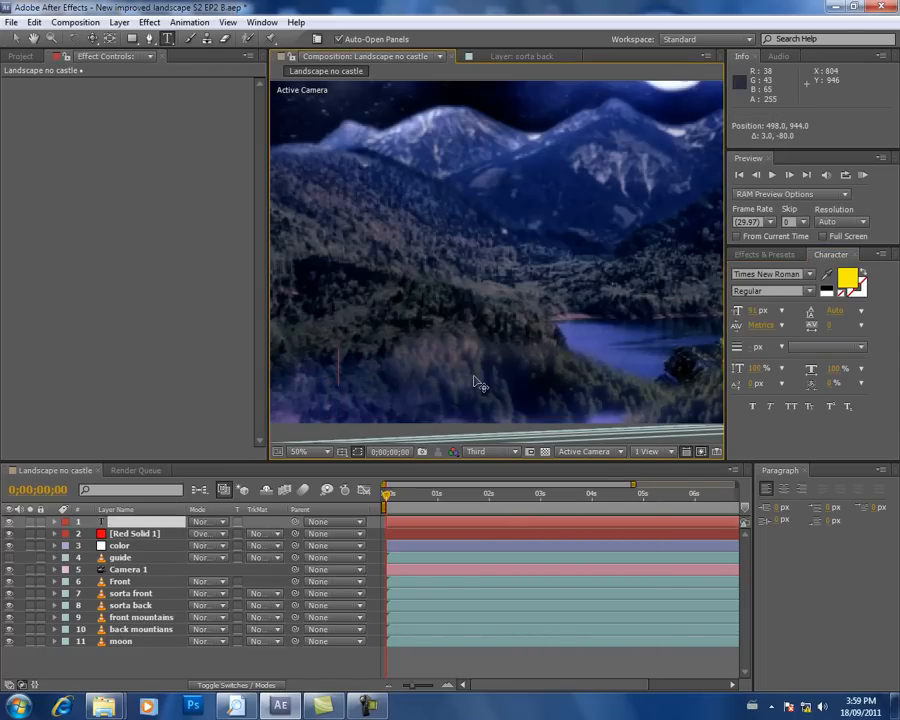
pyautogui.hotkey('ctrl', 'z')
pyautogui.hotkey('ctrl', 'z')
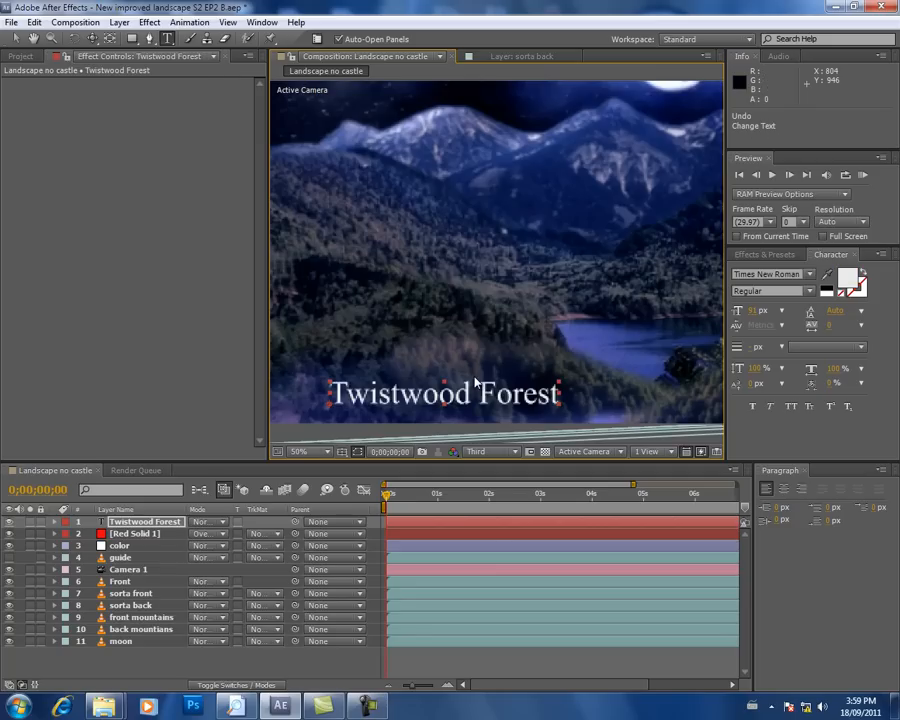
# Step: Recolour the Twistwood Forest title golden yellow and set the composition's preview resolution to Full
pyautogui.press('h')
pyautogui.moveTo(591, 310); pyautogui.dragTo(635, 161)
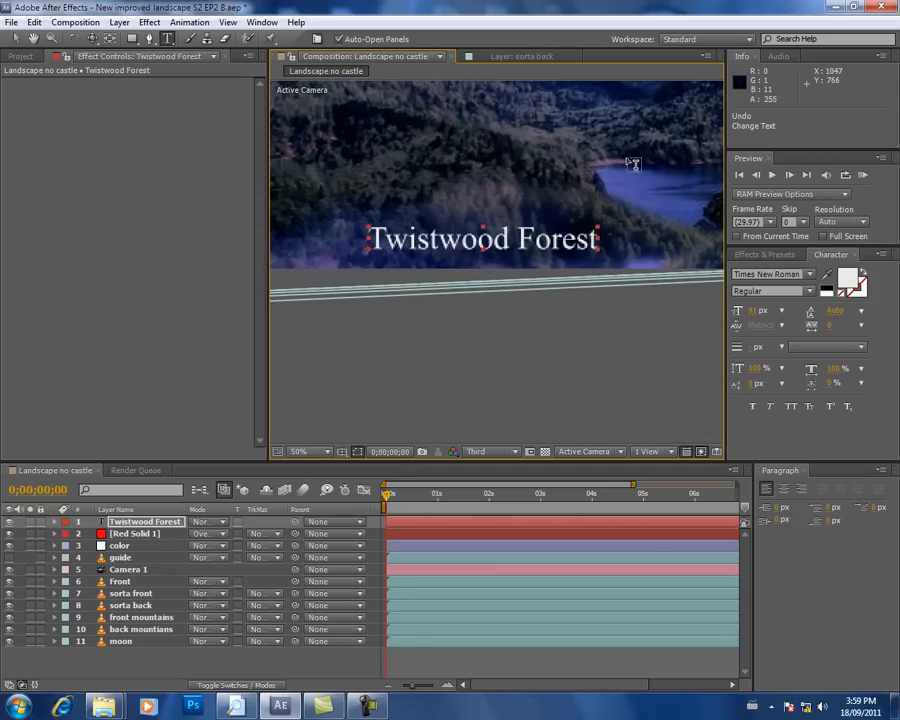
pyautogui.click(847, 279)
pyautogui.moveTo(487, 655); pyautogui.dragTo(489, 602)
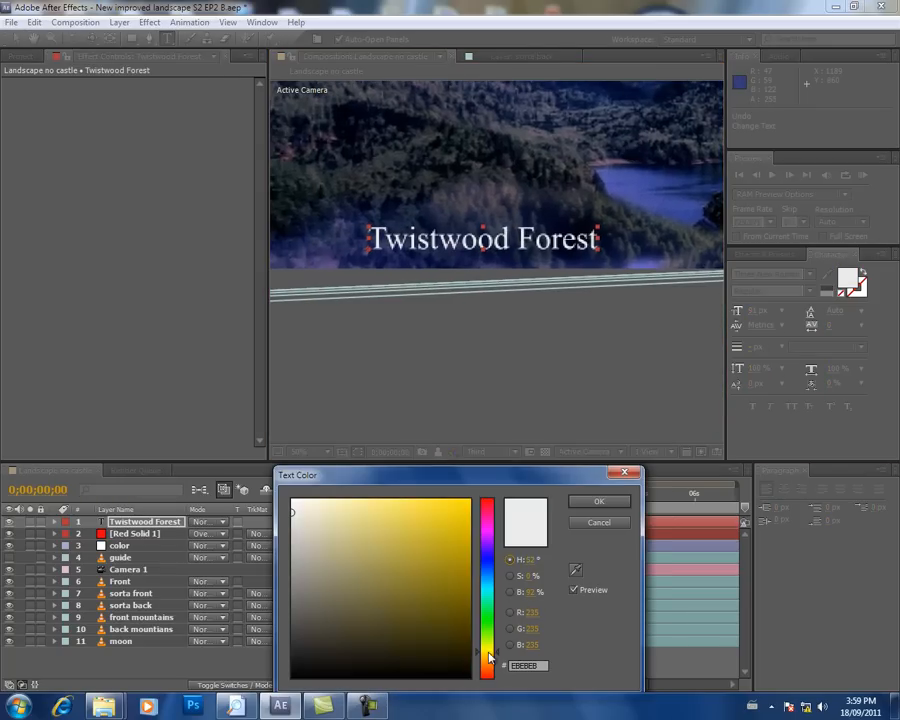
pyautogui.click(468, 500)
pyautogui.click(590, 502)
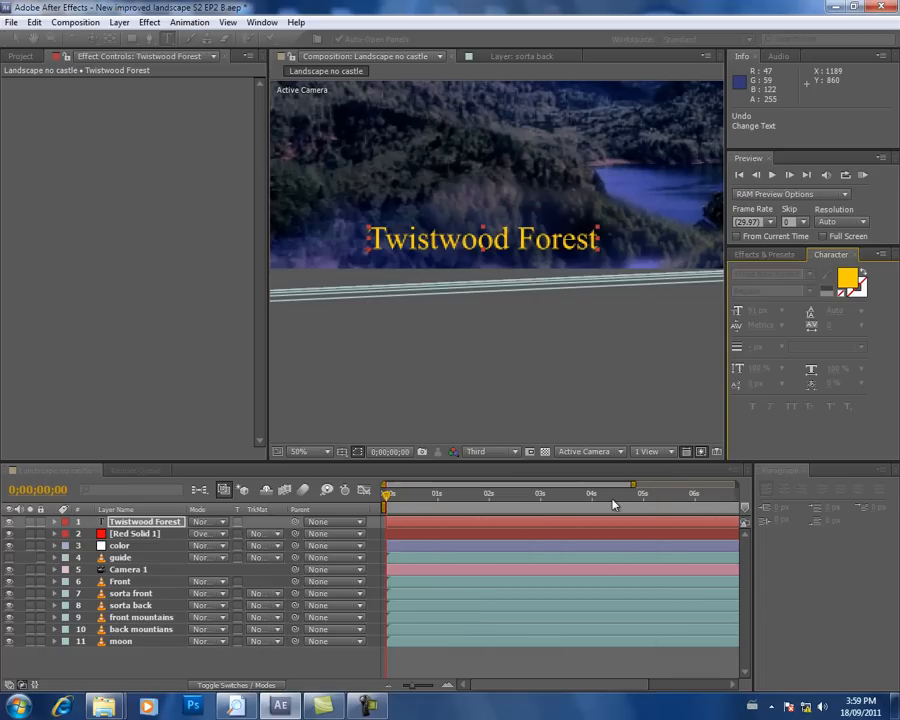
pyautogui.click(516, 455)
pyautogui.click(514, 489)
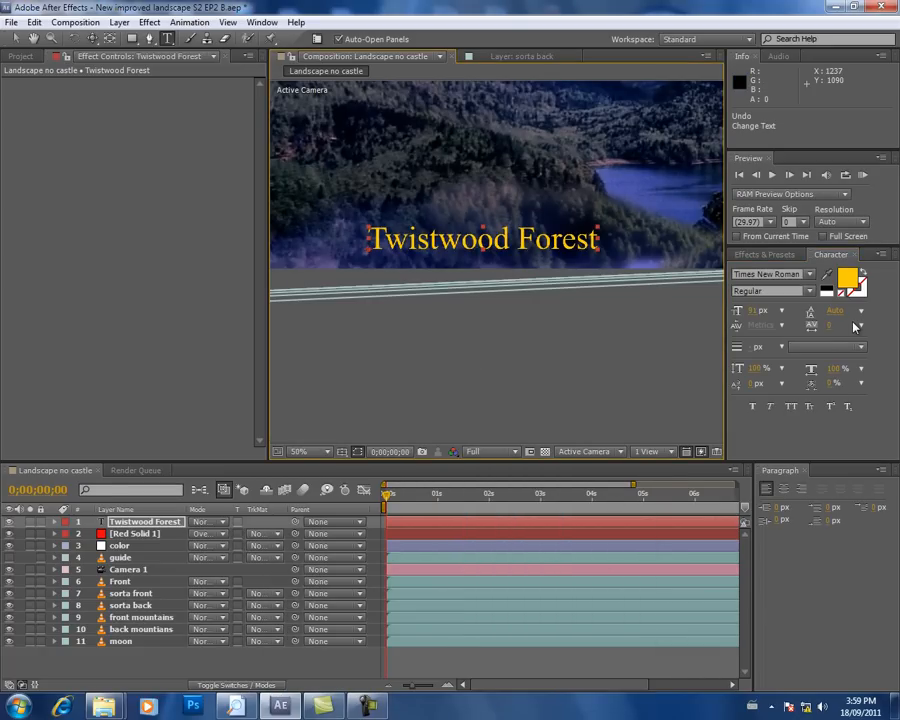
# Step: Try the Booter - Five Five font on the Twistwood Forest title
pyautogui.click(810, 279)
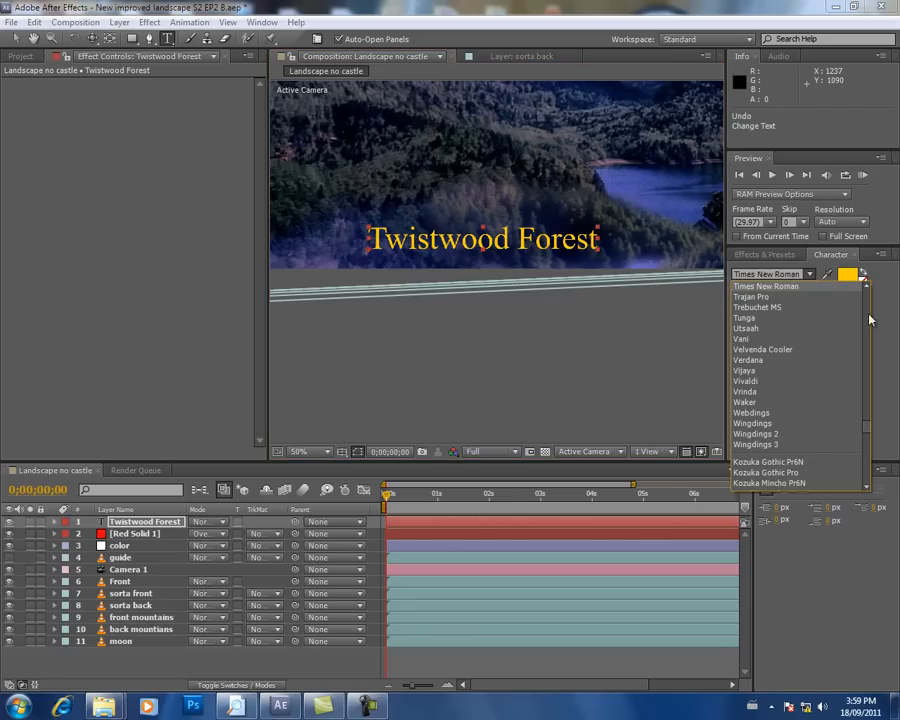
pyautogui.moveTo(868, 426); pyautogui.dragTo(867, 393)
pyautogui.scroll(15, 864, 325)
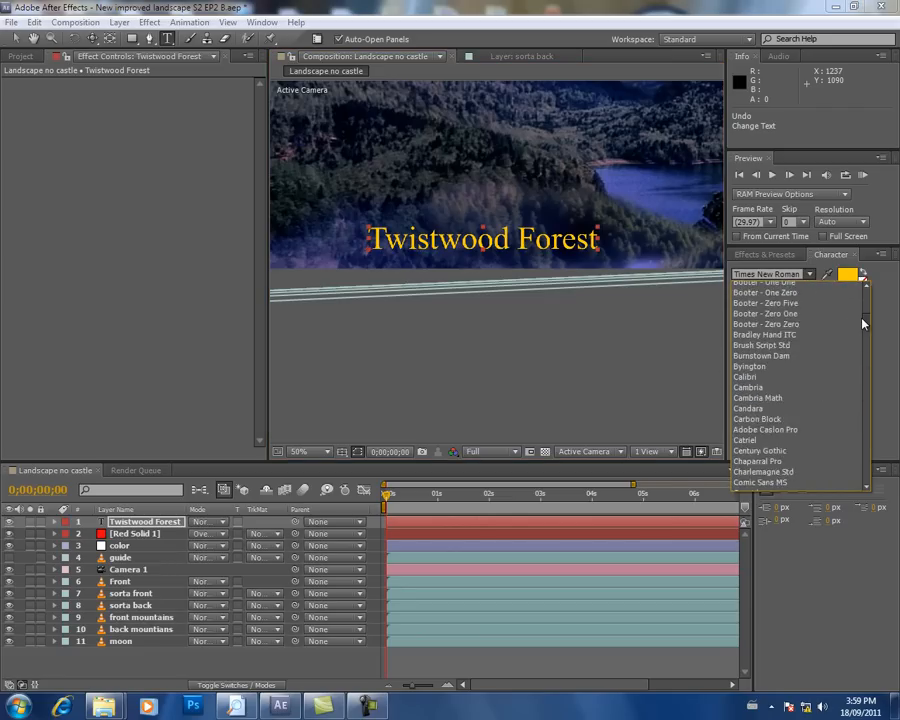
pyautogui.click(780, 379)
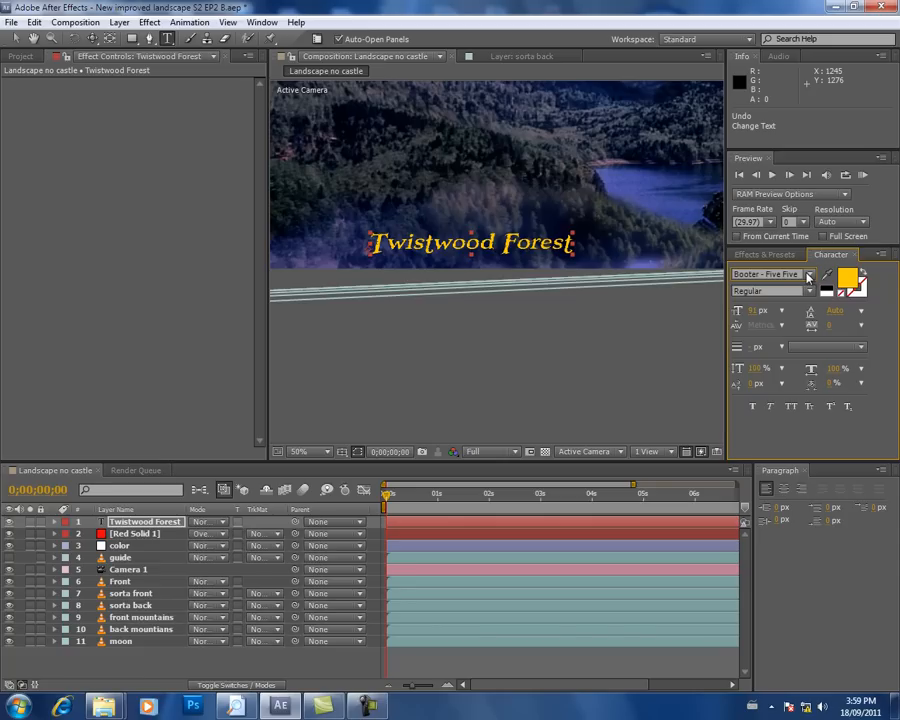
pyautogui.scroll(-1, 525, 195)
pyautogui.scroll(2, 525, 193)
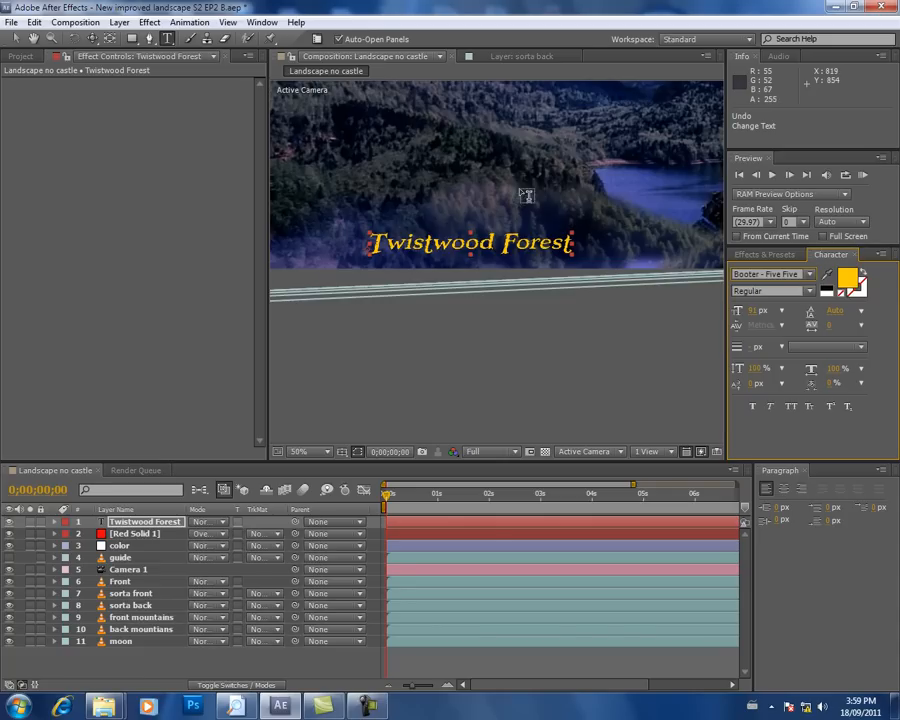
# Step: Try the Booter - Zero Five, Booter - Zero One and Booter - Five One fonts on the title
pyautogui.click(808, 283)
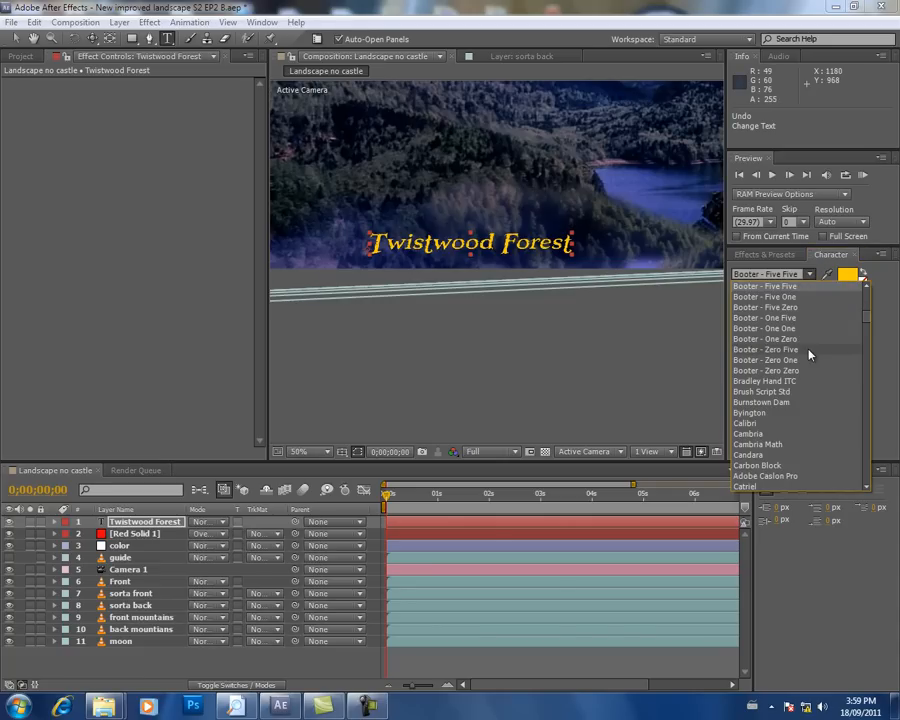
pyautogui.click(751, 351)
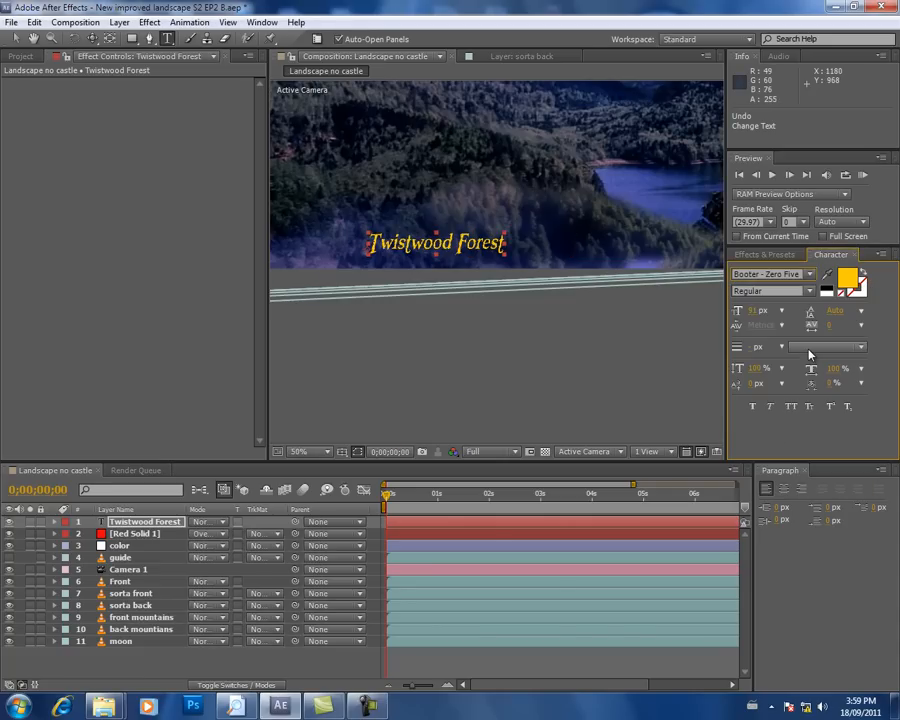
pyautogui.click(809, 274)
pyautogui.click(682, 348)
pyautogui.hotkey('ctrl', 'z')
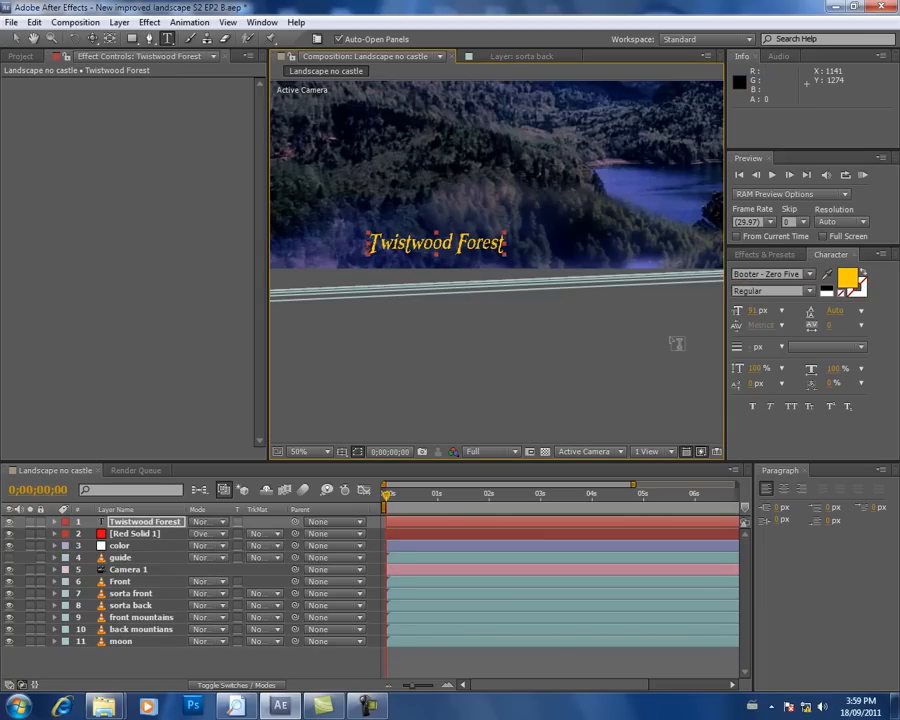
pyautogui.click(809, 274)
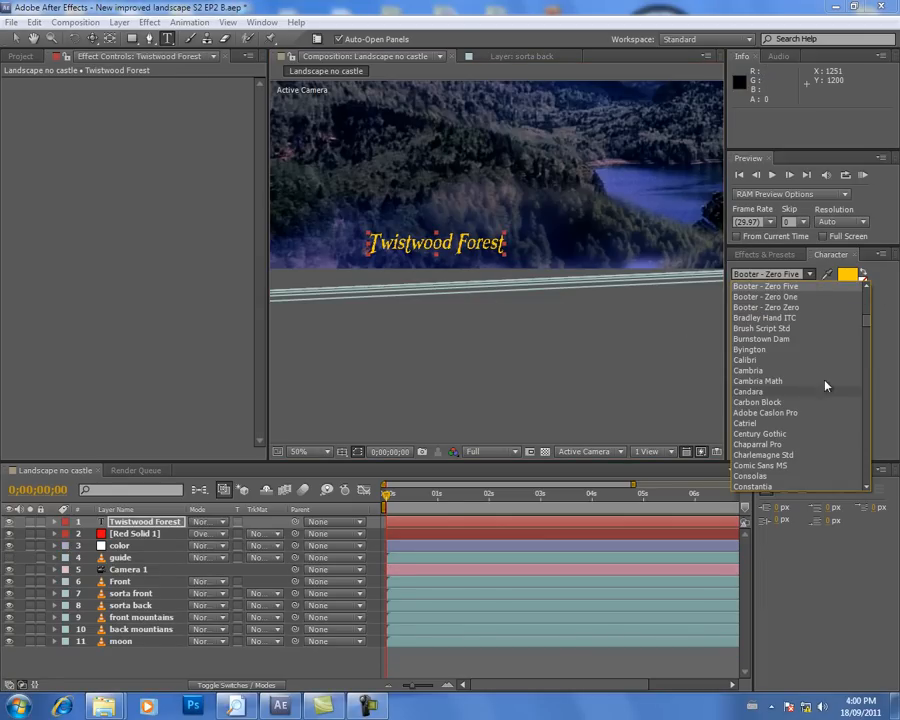
pyautogui.click(824, 297)
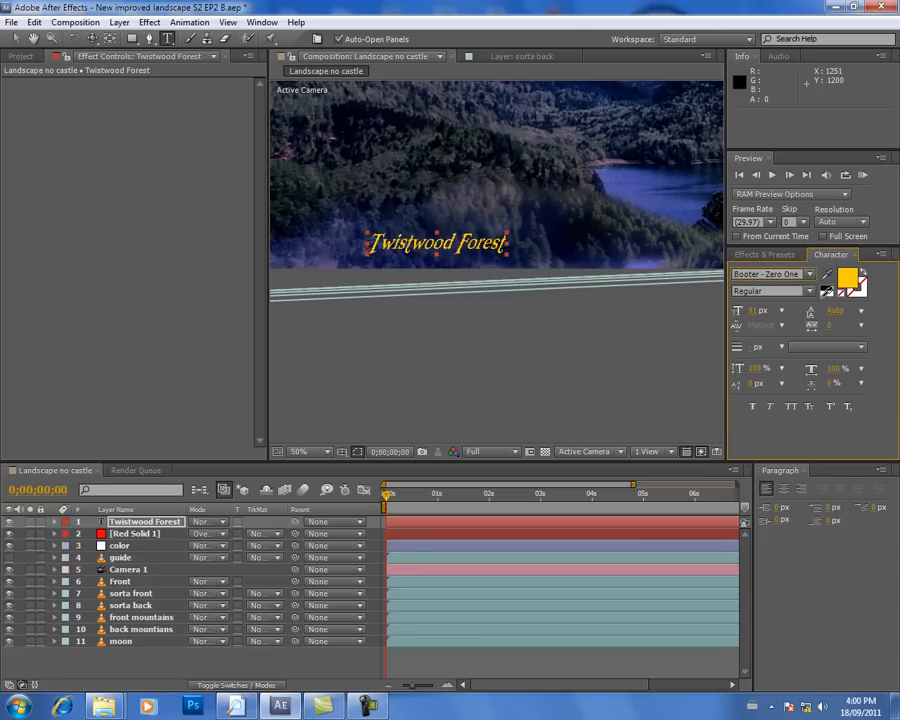
pyautogui.click(810, 275)
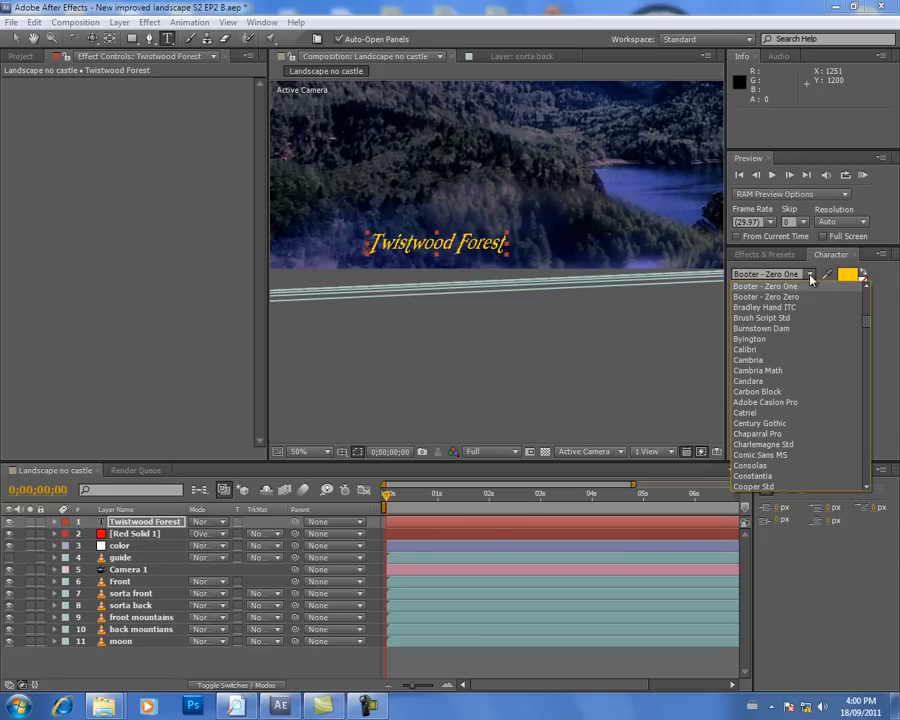
pyautogui.scroll(3, 868, 291)
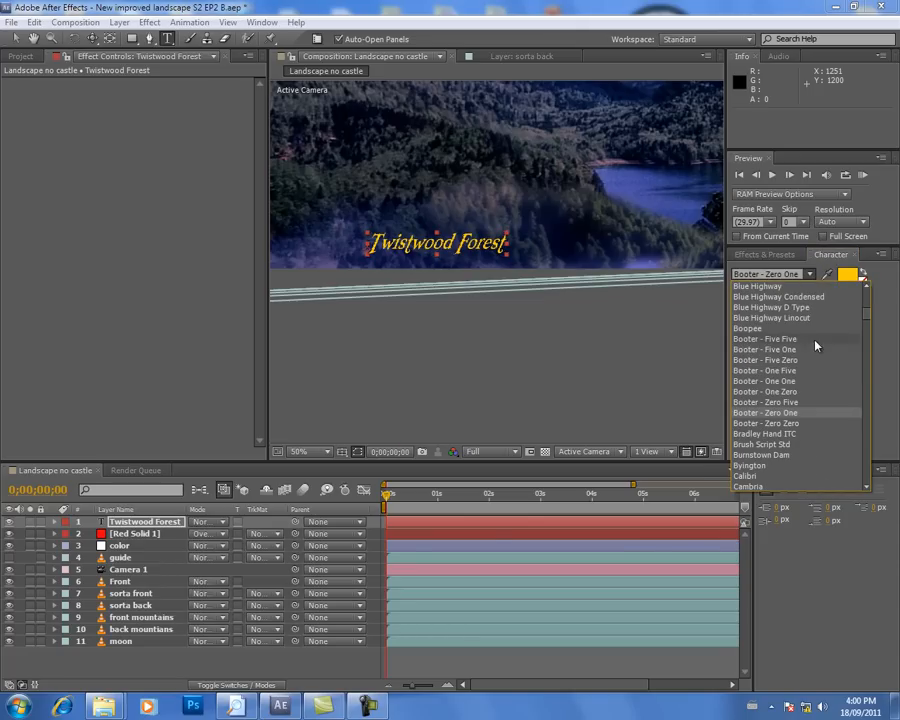
pyautogui.click(815, 351)
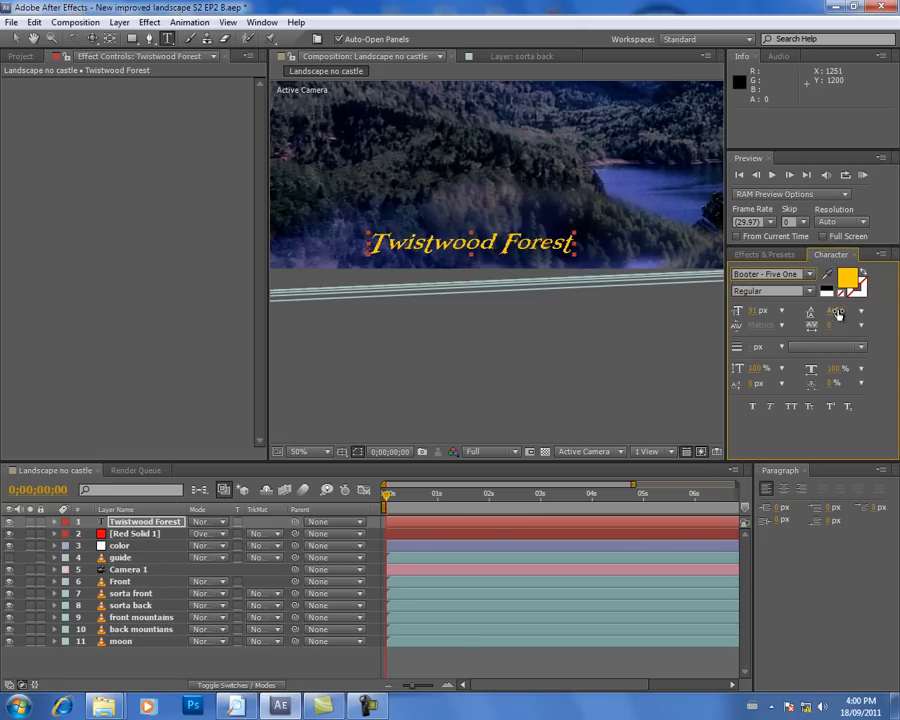
# Step: Set the title's font to Booter - One Five
pyautogui.click(810, 277)
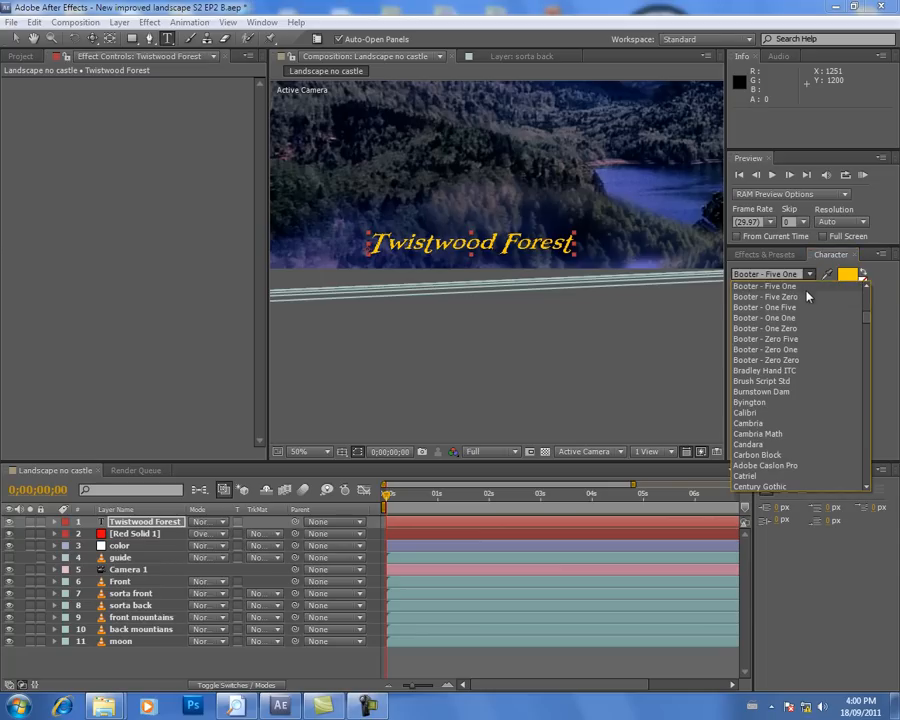
pyautogui.click(808, 292)
pyautogui.click(810, 274)
pyautogui.click(820, 312)
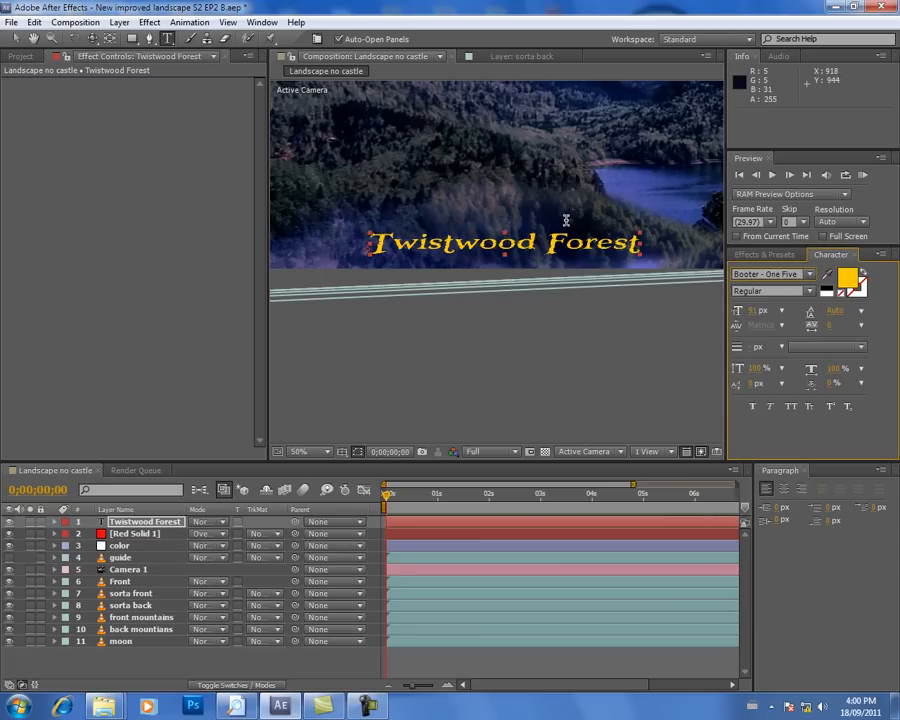
# Step: Reposition the title near the frame's lower edge, horizontally centred, at about 439.5, 1014
pyautogui.click(15, 38)
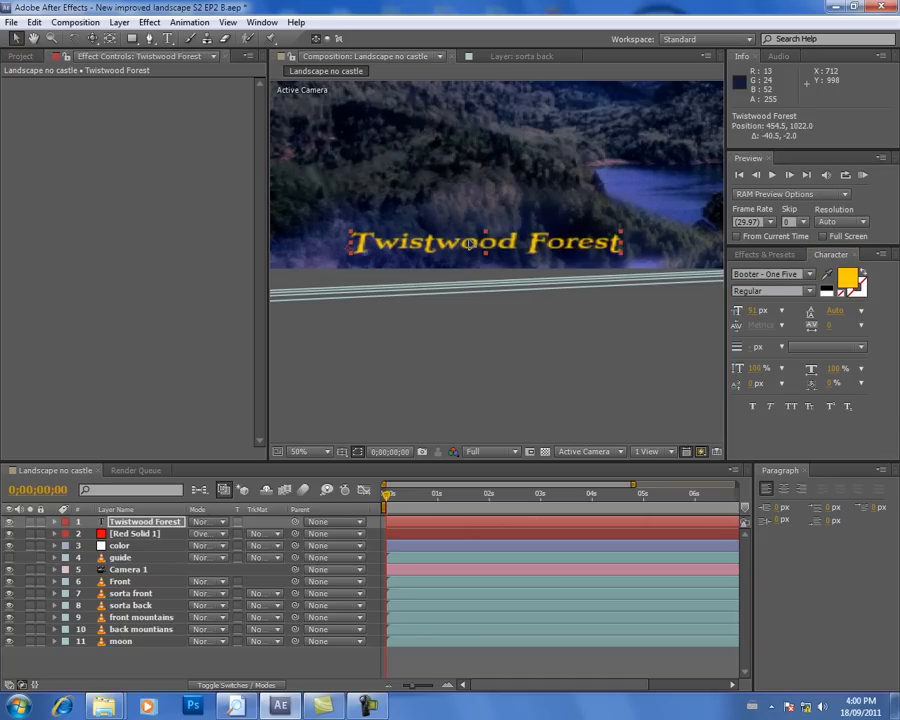
pyautogui.scroll(-1, 516, 174)
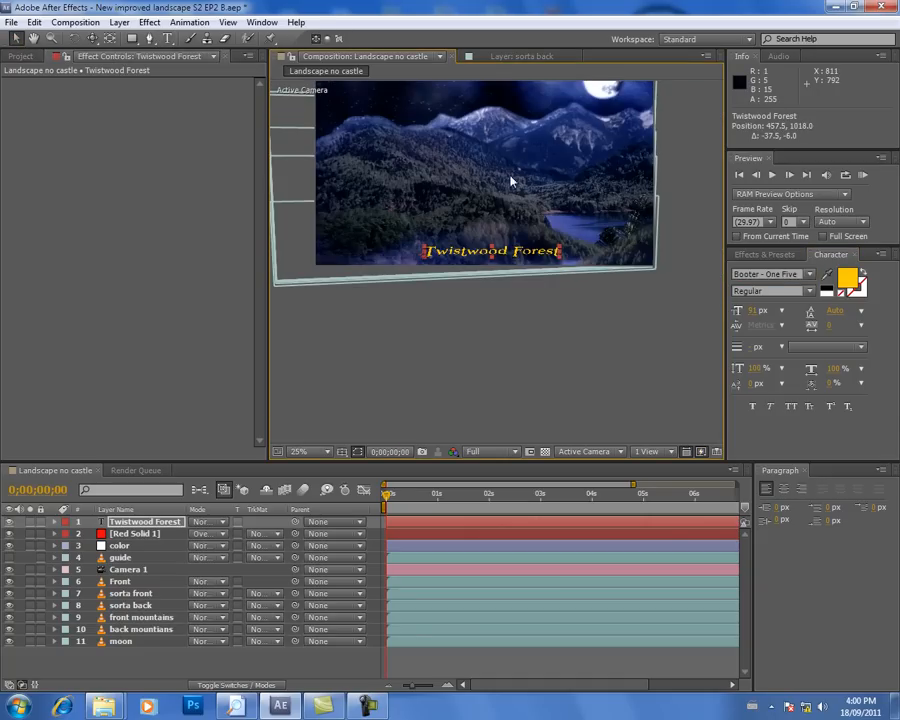
pyautogui.moveTo(515, 257); pyautogui.dragTo(511, 256)
pyautogui.scroll(1, 517, 323)
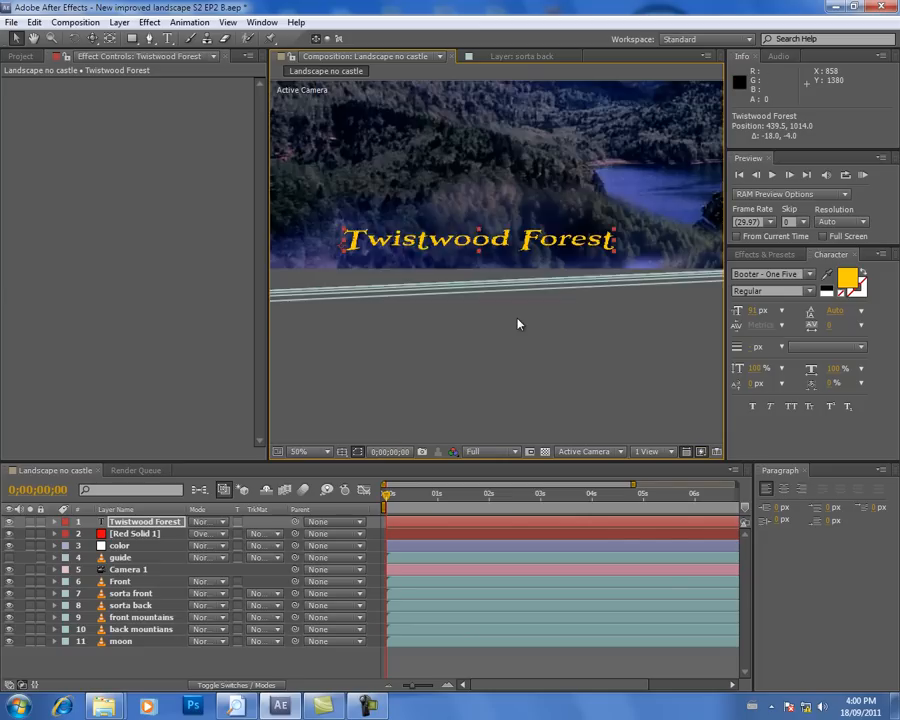
pyautogui.scroll(1, 517, 323)
pyautogui.scroll(-2, 517, 323)
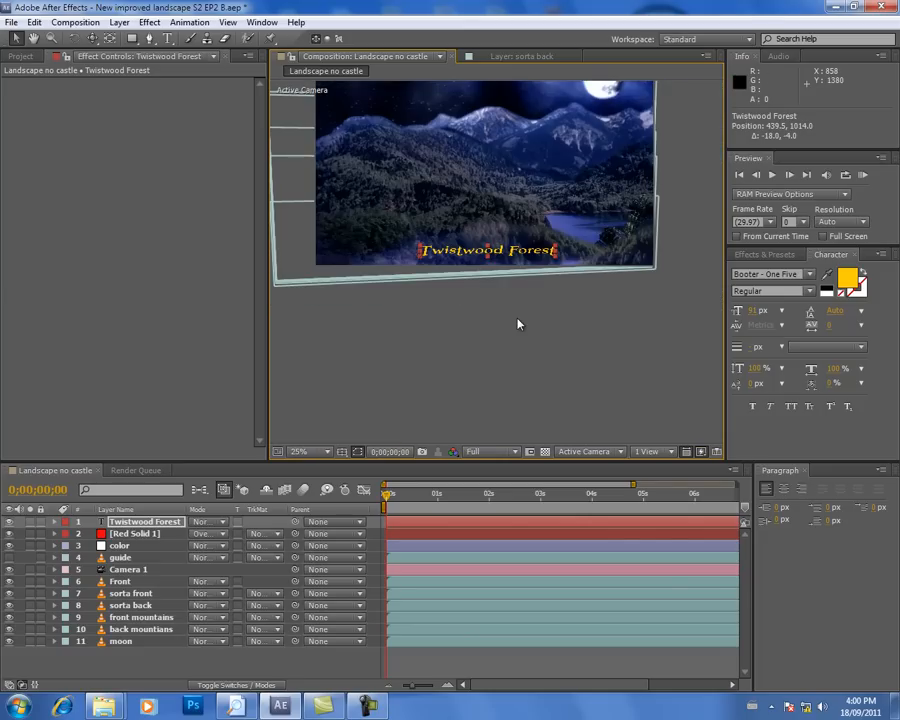
# Step: Enlarge the title to 123 px and recentre it near the frame's lower edge, at about 310.5, 1022
pyautogui.moveTo(757, 311); pyautogui.dragTo(782, 313)
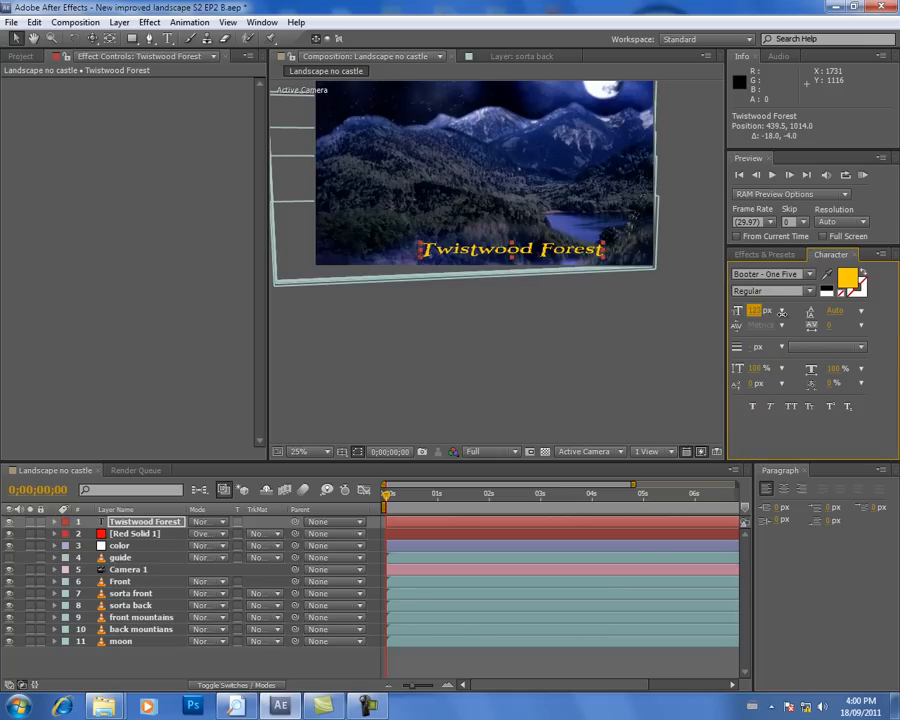
pyautogui.moveTo(564, 251); pyautogui.dragTo(534, 256)
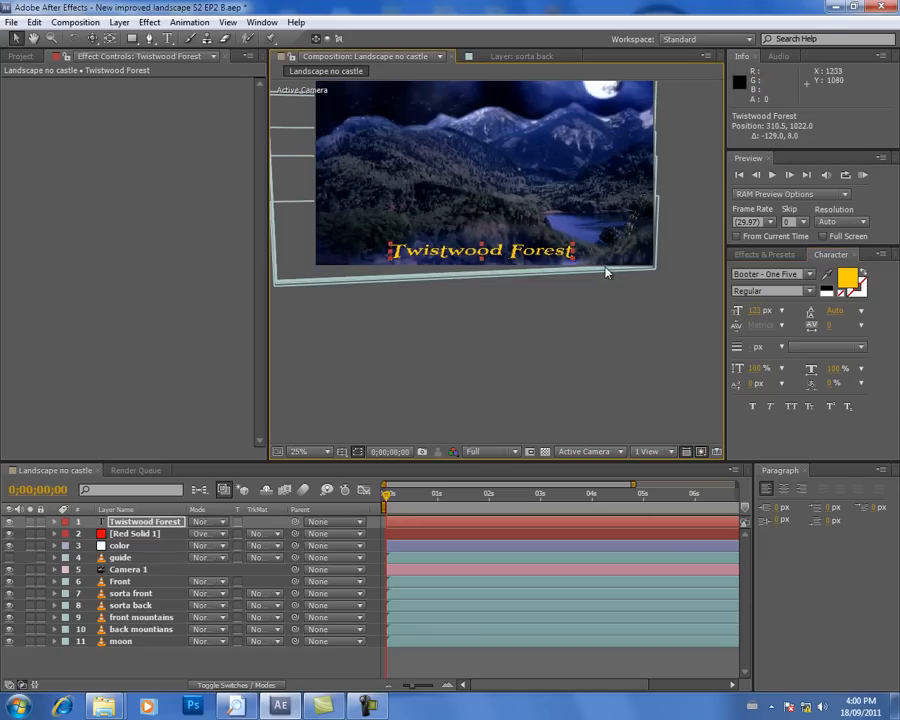
pyautogui.scroll(2, 597, 304)
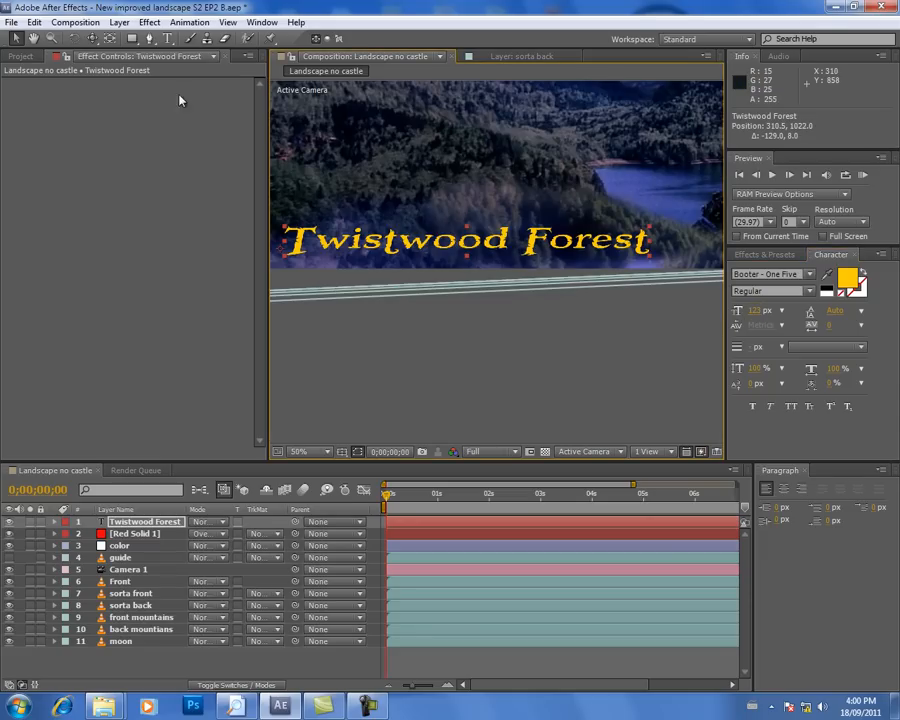
# Step: Apply a Drop Shadow effect to the Twistwood Forest text layer
pyautogui.click(119, 22)
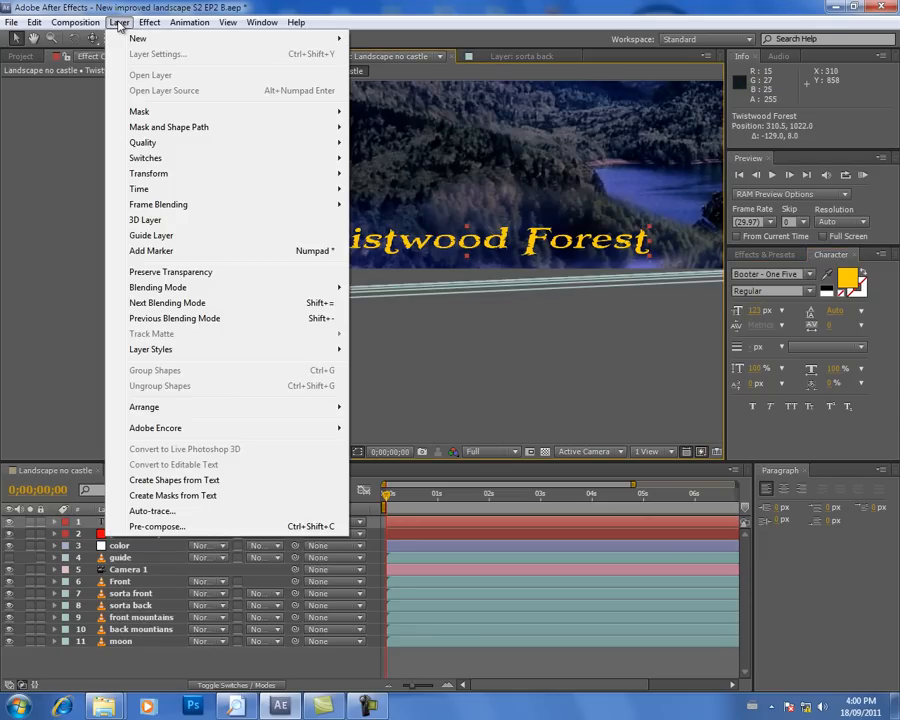
pyautogui.click(94, 521)
pyautogui.click(135, 524)
pyautogui.click(149, 22)
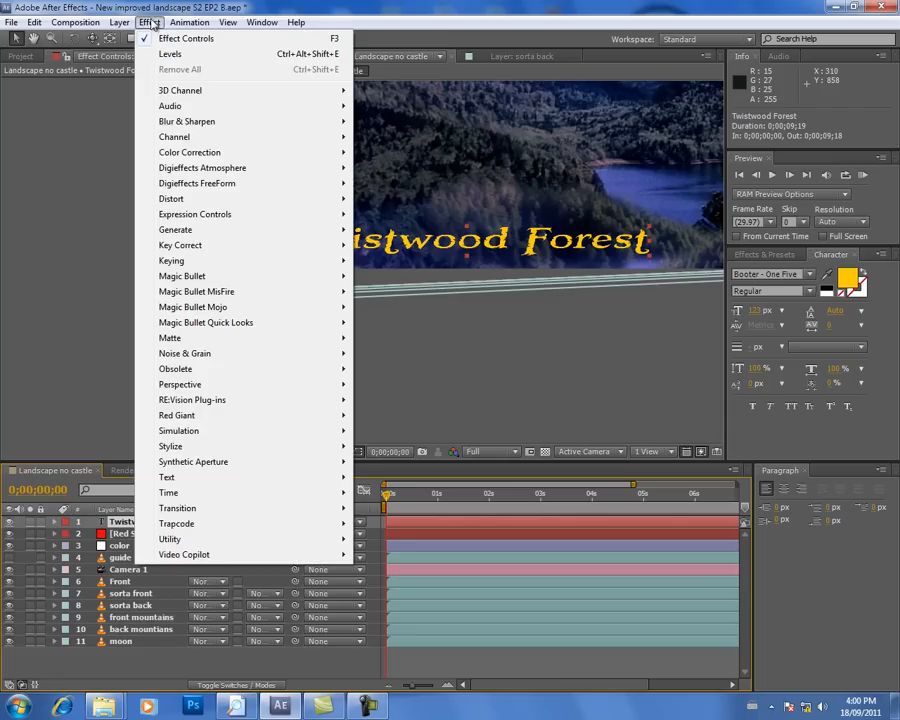
pyautogui.moveTo(260, 457)
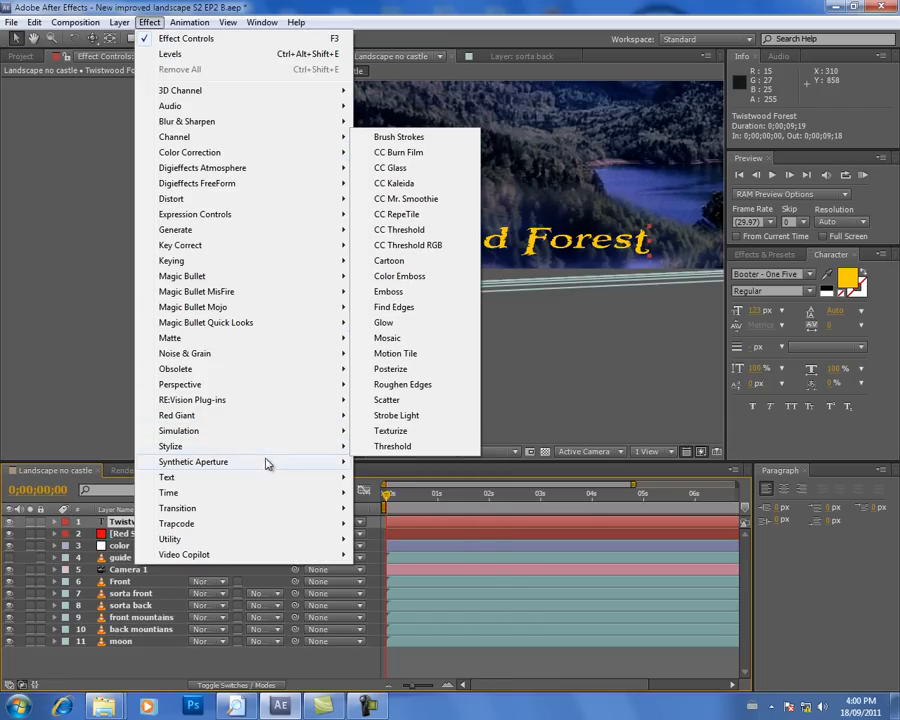
pyautogui.moveTo(266, 386)
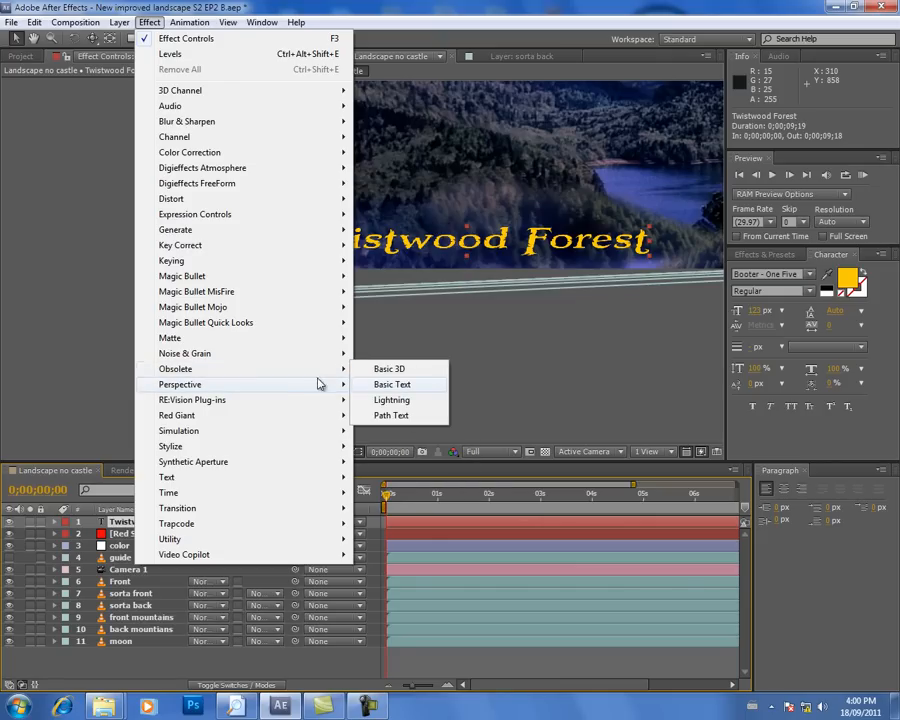
pyautogui.click(399, 477)
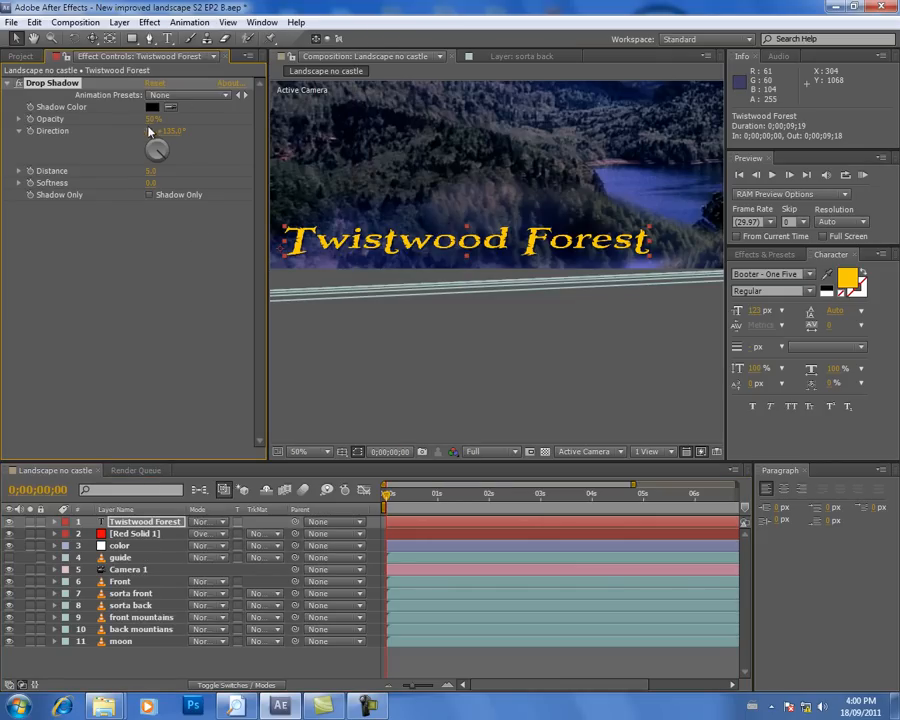
# Step: Set the title's drop shadow opacity to 100% and its distance to 10
pyautogui.moveTo(150, 124); pyautogui.dragTo(208, 118)
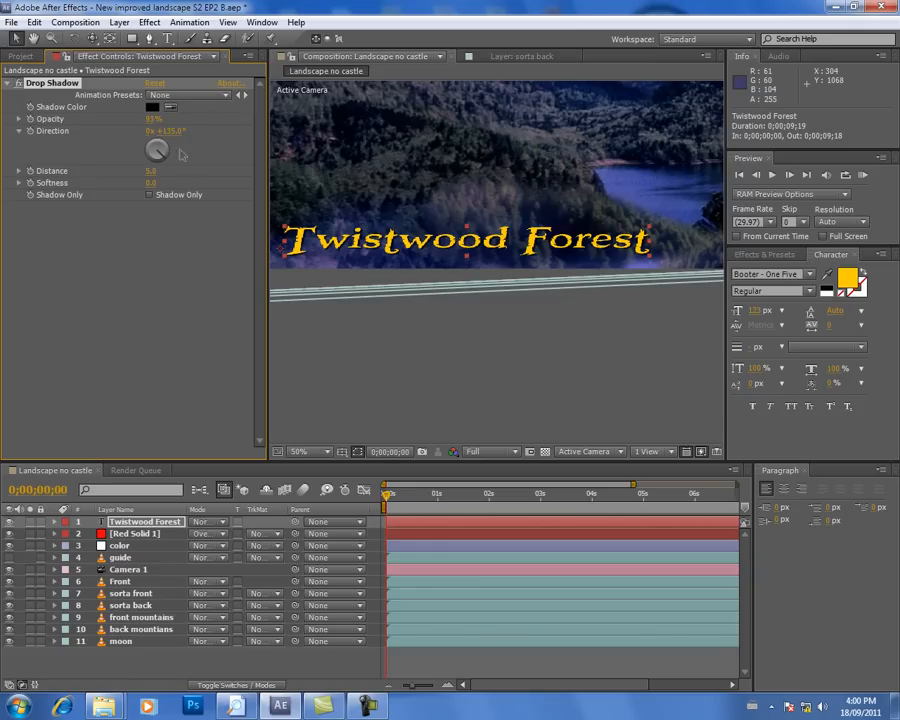
pyautogui.moveTo(153, 121); pyautogui.dragTo(184, 121)
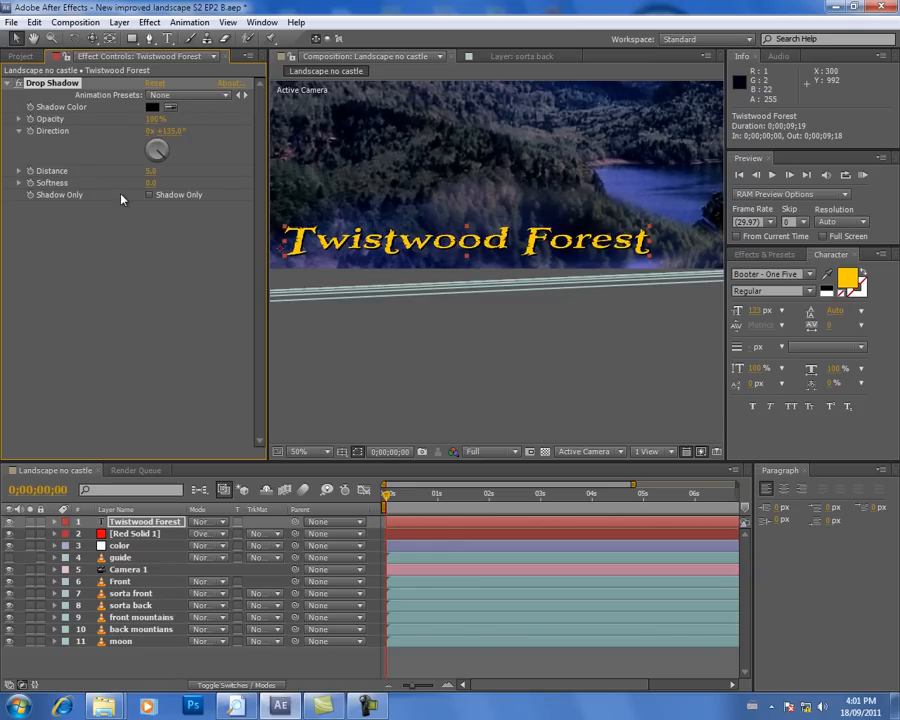
pyautogui.moveTo(169, 171)
pyautogui.mouseDown()
pyautogui.moveTo(218, 175)
pyautogui.moveTo(164, 175)
pyautogui.mouseUp()
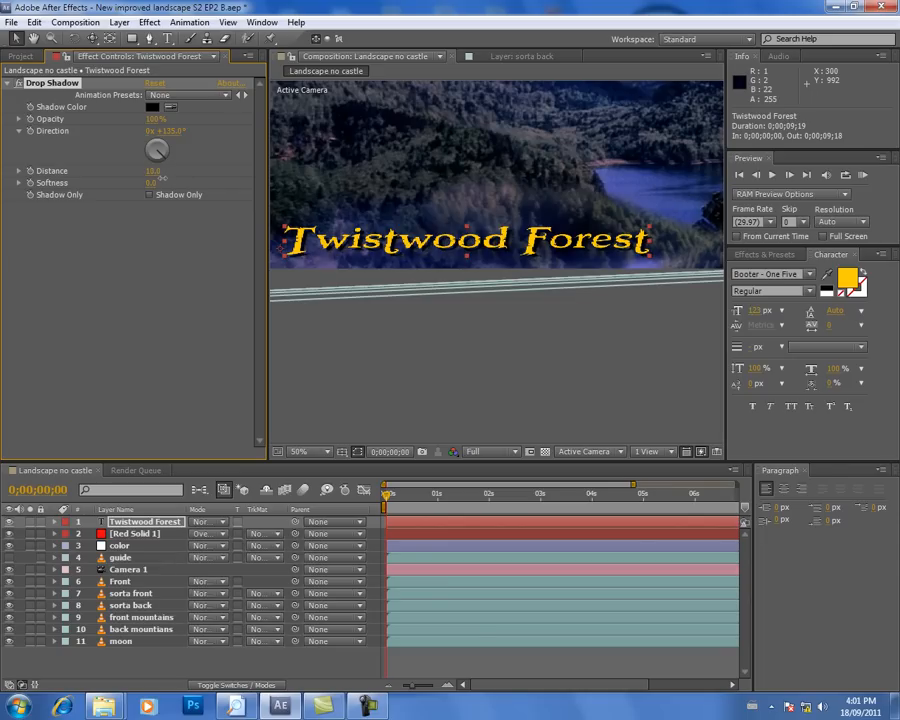
pyautogui.press(',')
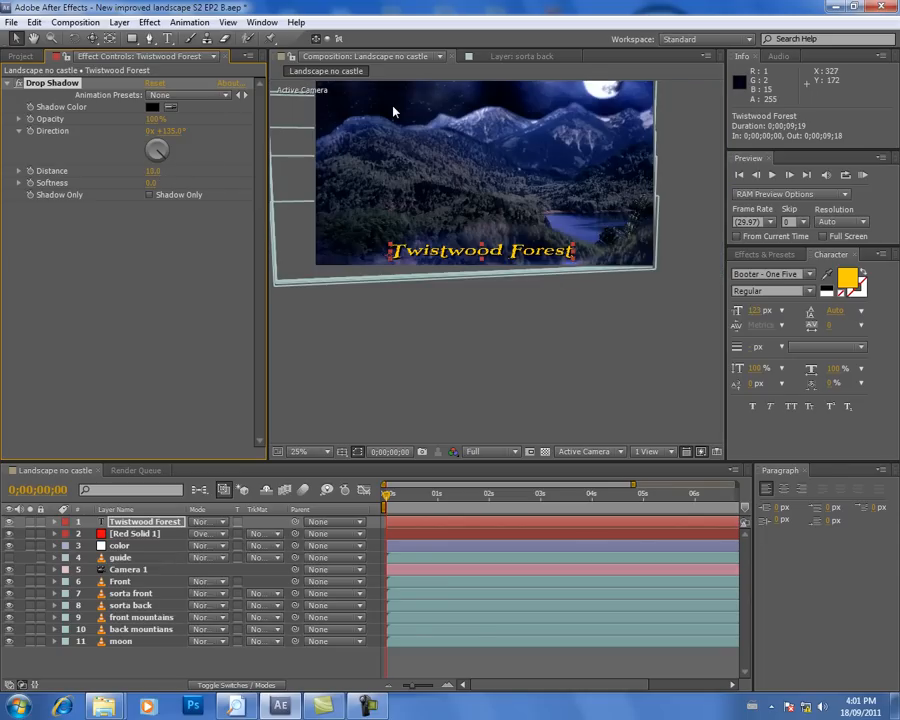
pyautogui.press('.')
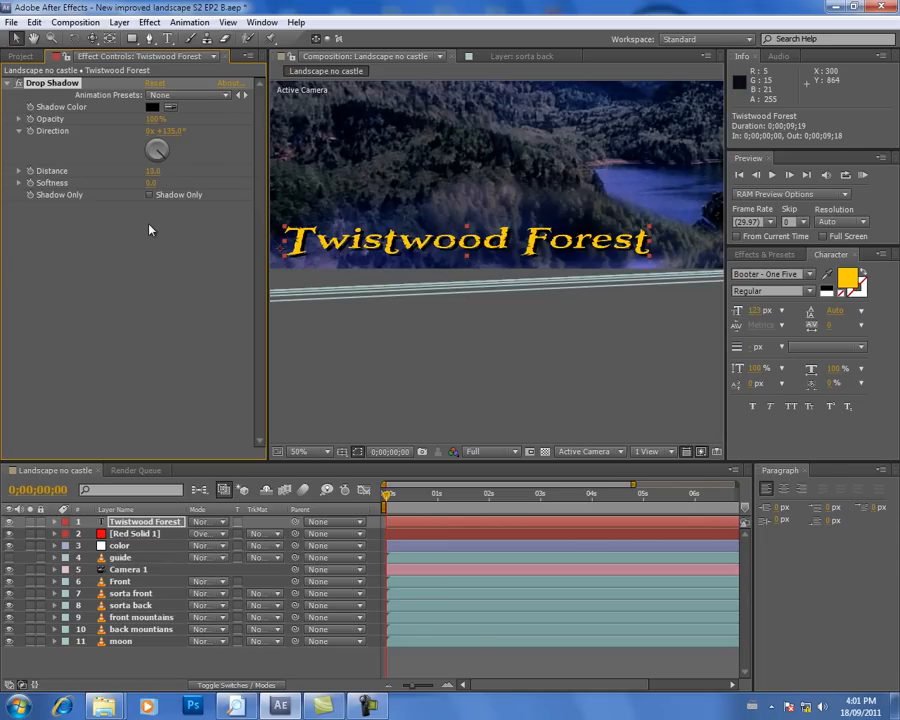
# Step: Set the title's drop shadow softness to 19 and check the title against the whole frame
pyautogui.moveTo(151, 183); pyautogui.dragTo(181, 183)
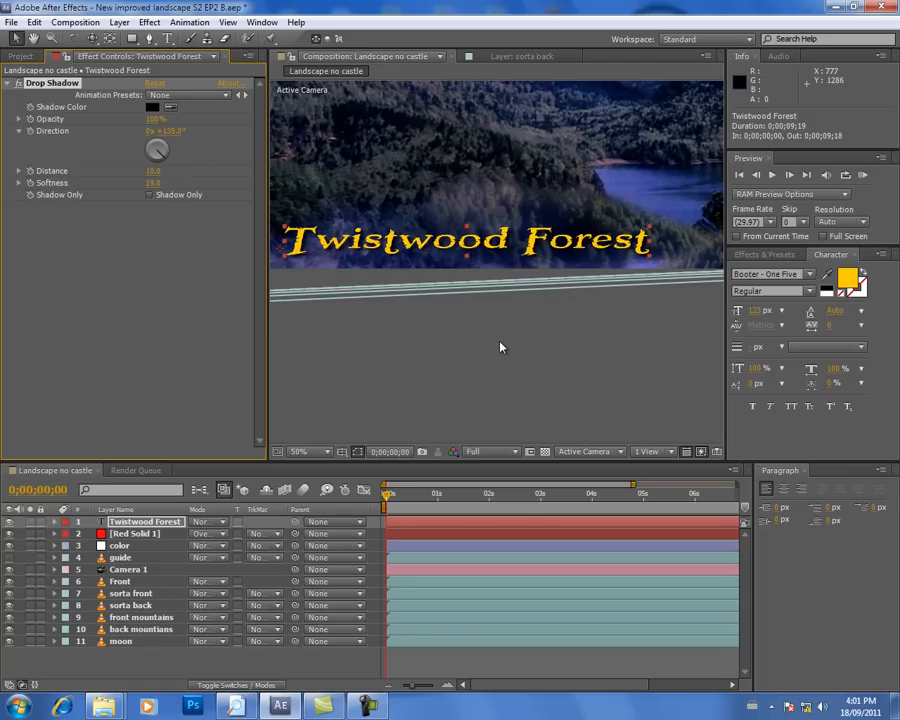
pyautogui.press(',')
pyautogui.press('.')
pyautogui.press(',')
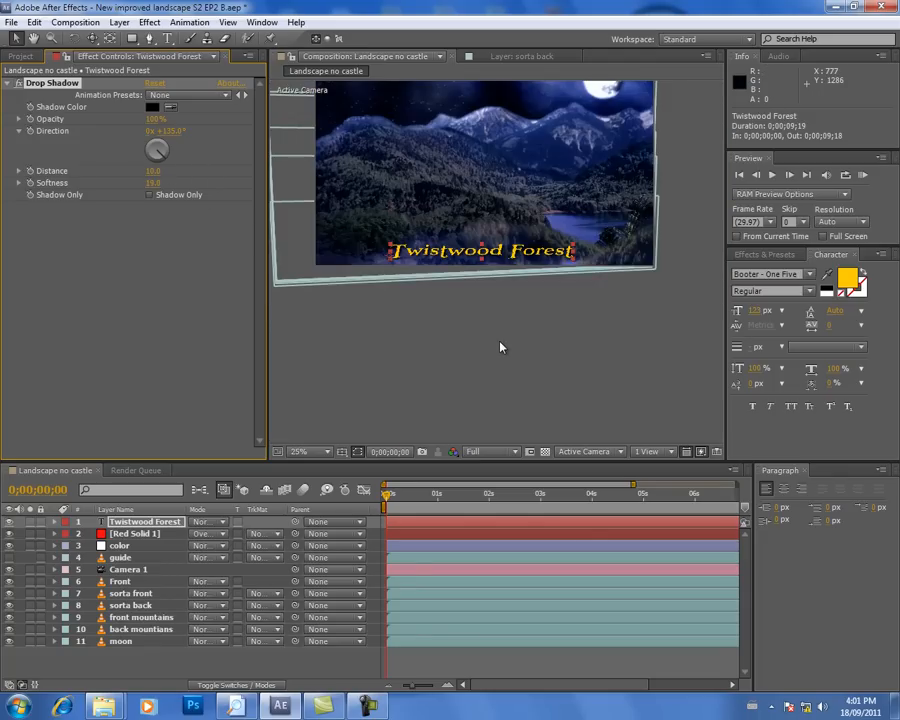
# Step: Change the title's fill colour to the muted gold E2C13F
pyautogui.click(125, 534)
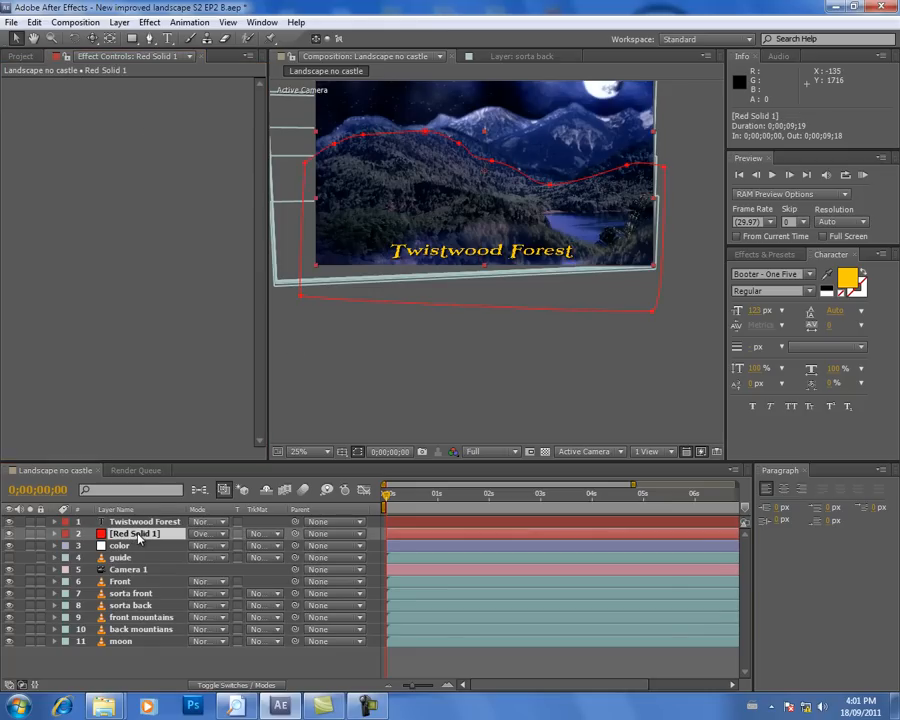
pyautogui.click(140, 523)
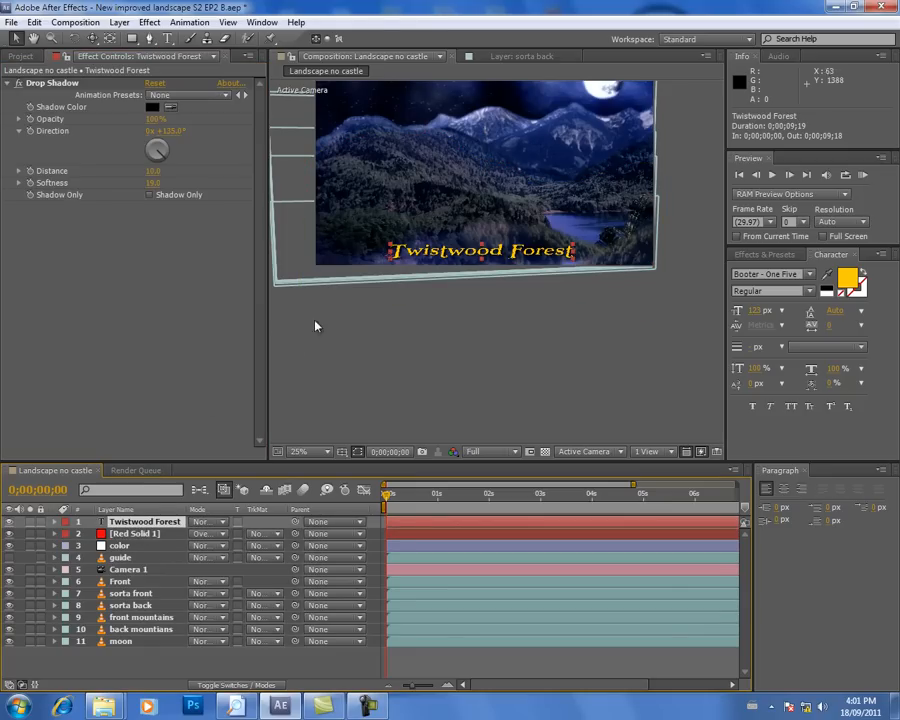
pyautogui.click(138, 535)
pyautogui.click(140, 522)
pyautogui.click(845, 280)
pyautogui.moveTo(465, 501)
pyautogui.mouseDown()
pyautogui.moveTo(327, 508)
pyautogui.moveTo(426, 516)
pyautogui.moveTo(372, 558)
pyautogui.moveTo(360, 583)
pyautogui.moveTo(412, 623)
pyautogui.moveTo(406, 525)
pyautogui.moveTo(397, 506)
pyautogui.moveTo(369, 504)
pyautogui.moveTo(422, 518)
pyautogui.mouseUp()
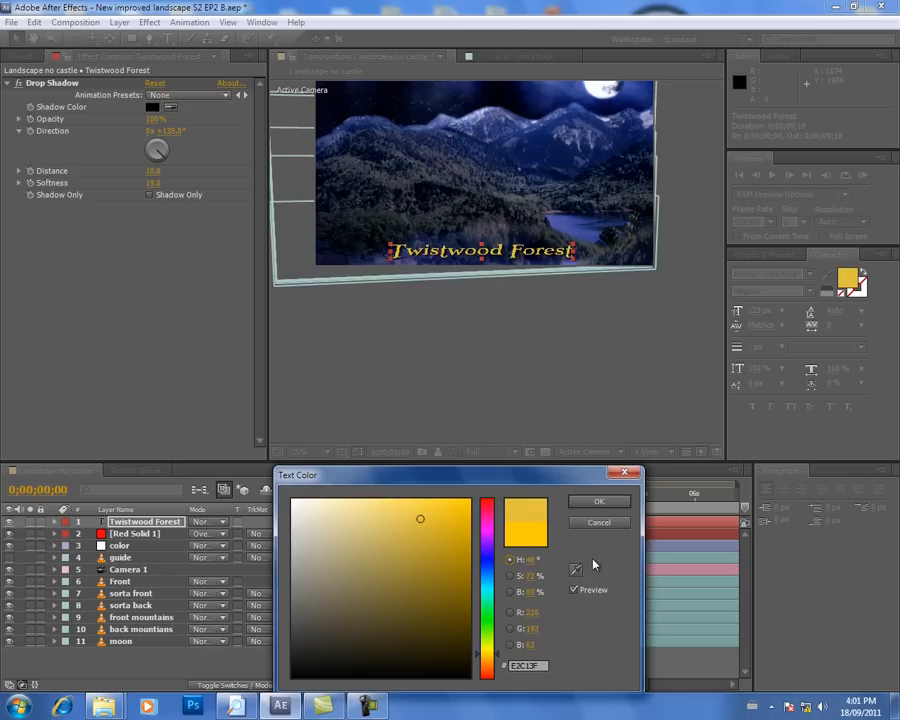
pyautogui.click(599, 501)
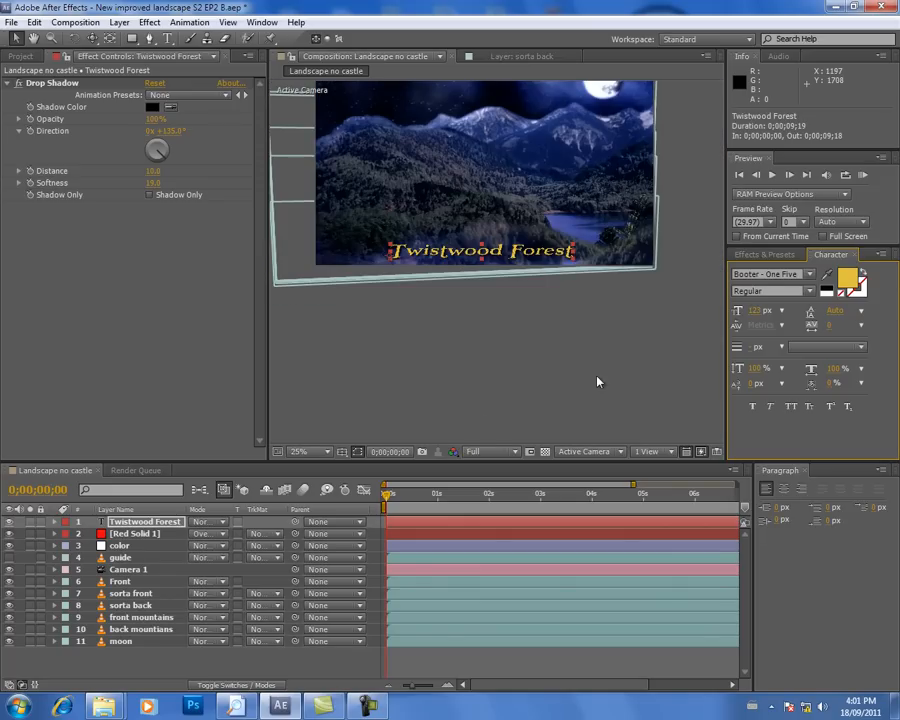
# Step: Play a short preview of the camera move with the title, and return to the composition's first frame
pyautogui.click(773, 176)
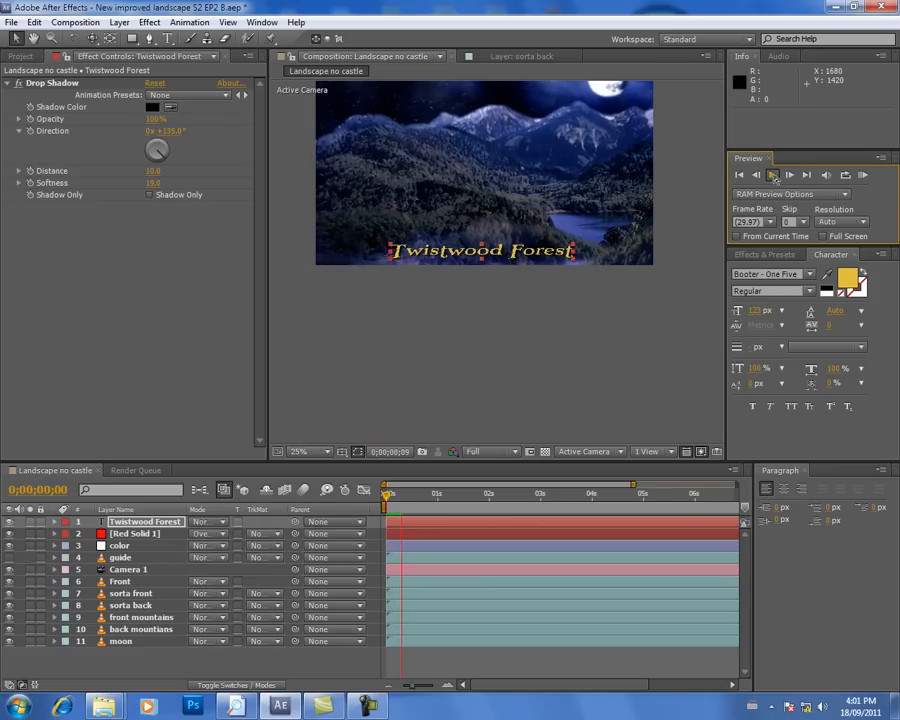
pyautogui.click(774, 178)
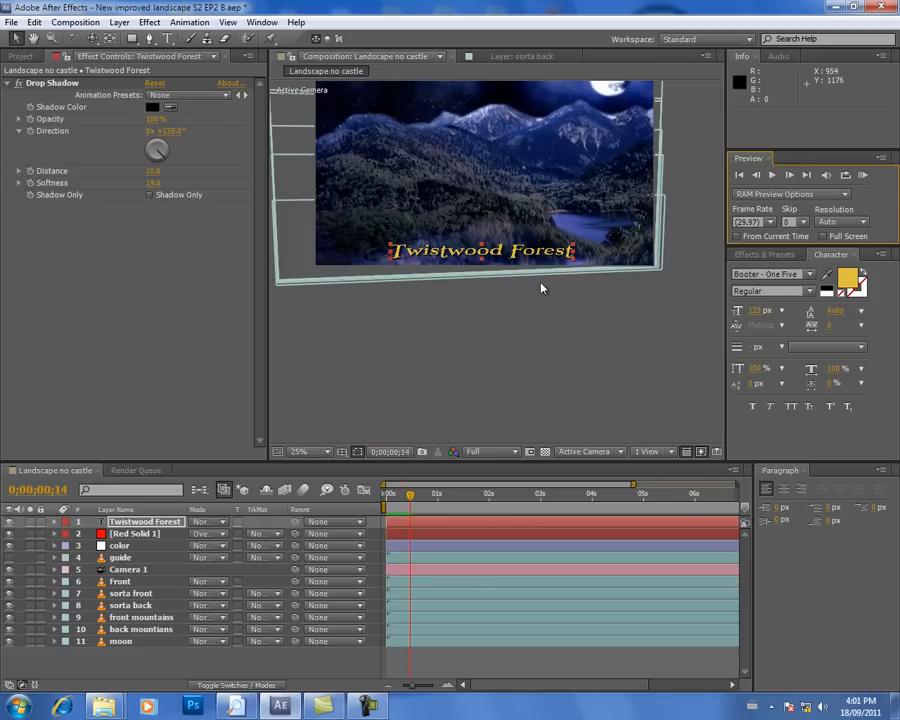
pyautogui.moveTo(461, 488); pyautogui.dragTo(336, 505)
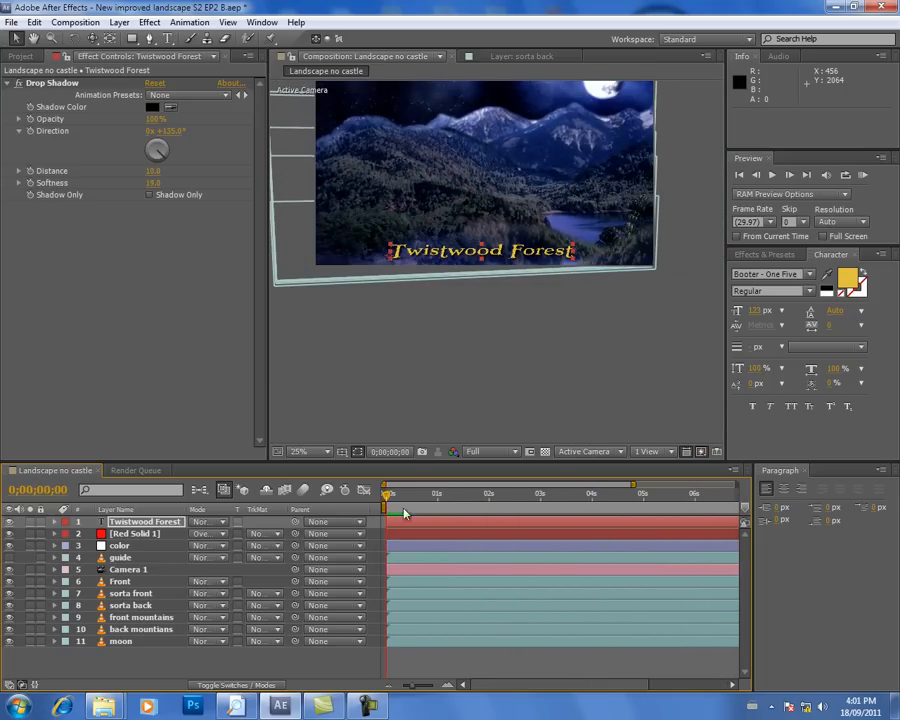
# Step: Reposition the title in the frame's lower-right corner at about 595.5, 1014, previewing its placement briefly
pyautogui.moveTo(451, 256); pyautogui.dragTo(504, 255)
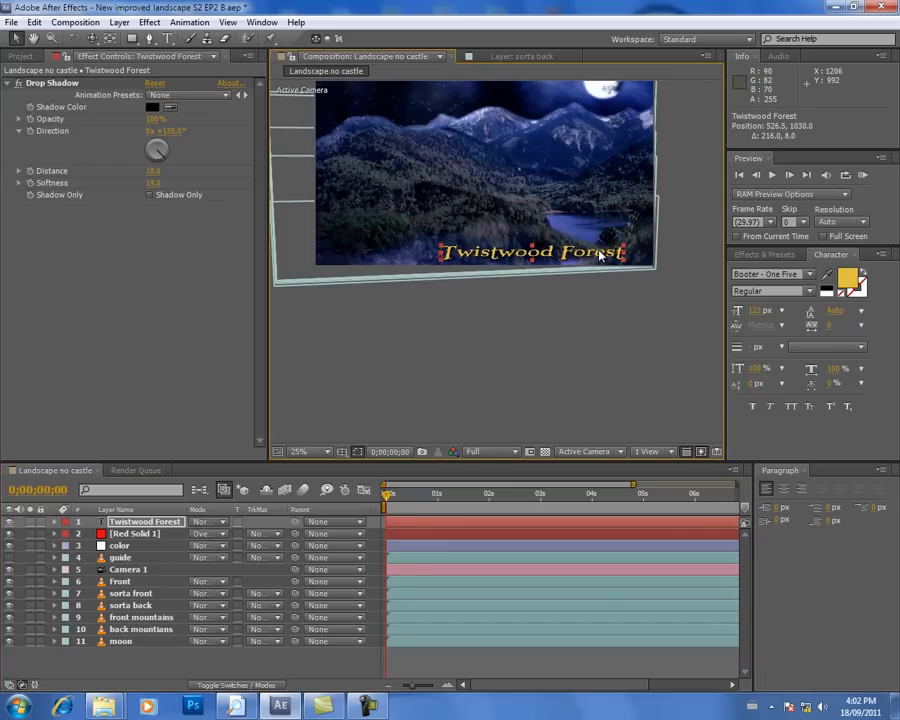
pyautogui.moveTo(600, 254); pyautogui.dragTo(609, 253)
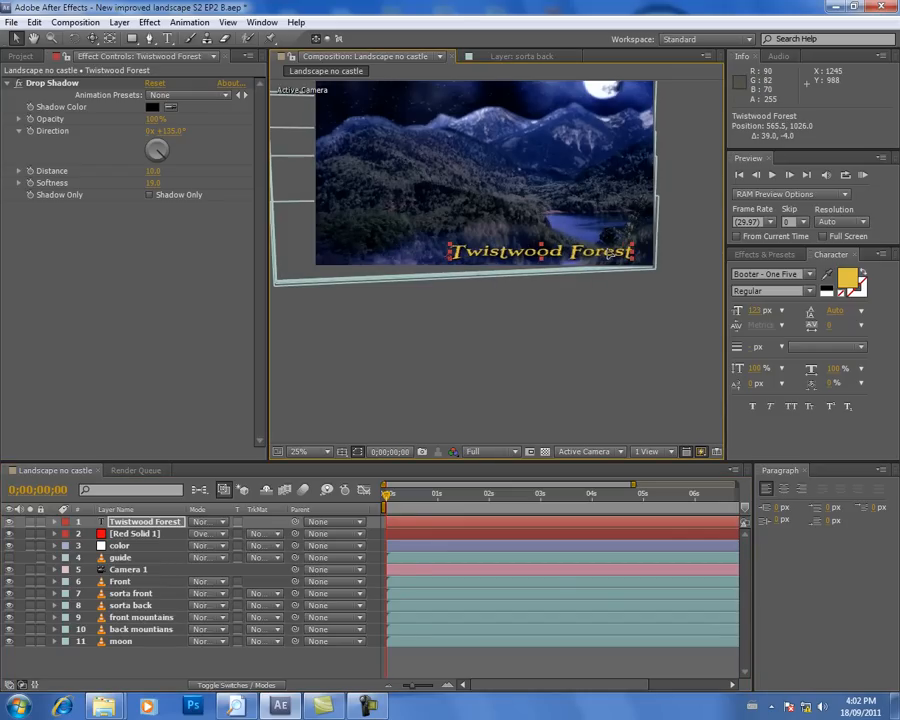
pyautogui.click(773, 175)
pyautogui.click(773, 178)
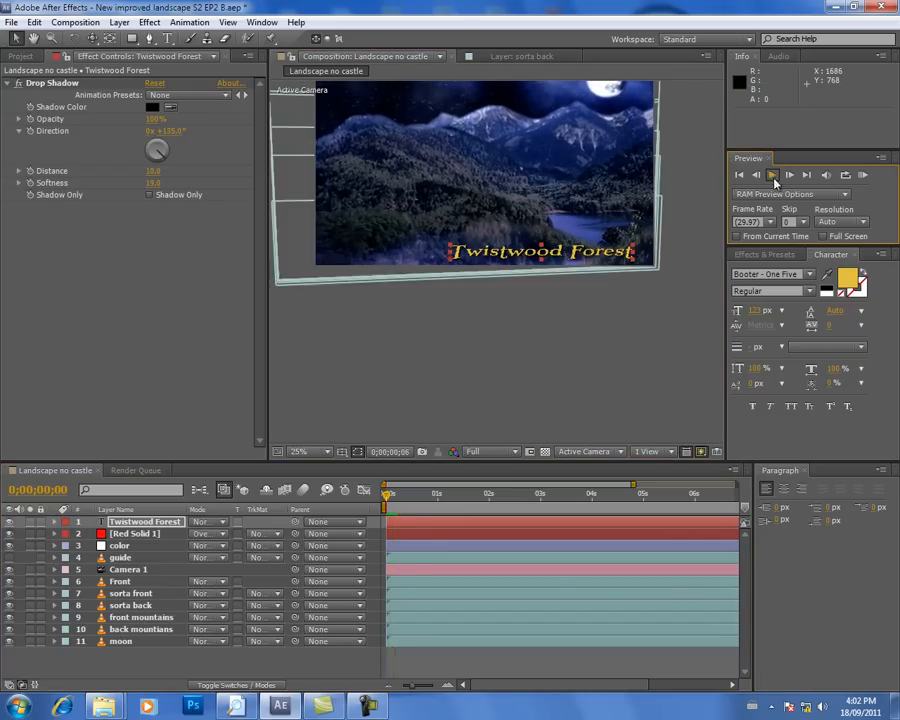
pyautogui.moveTo(584, 257); pyautogui.dragTo(591, 255)
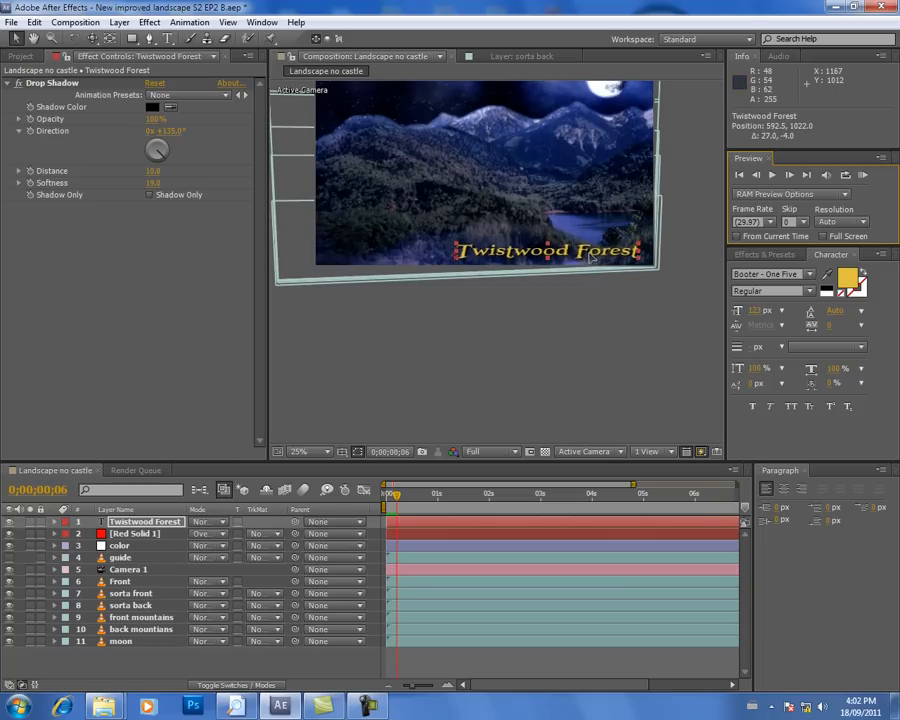
# Step: Create a new 1440 × 1080 px solid layer in near-black 030000
pyautogui.click(118, 23)
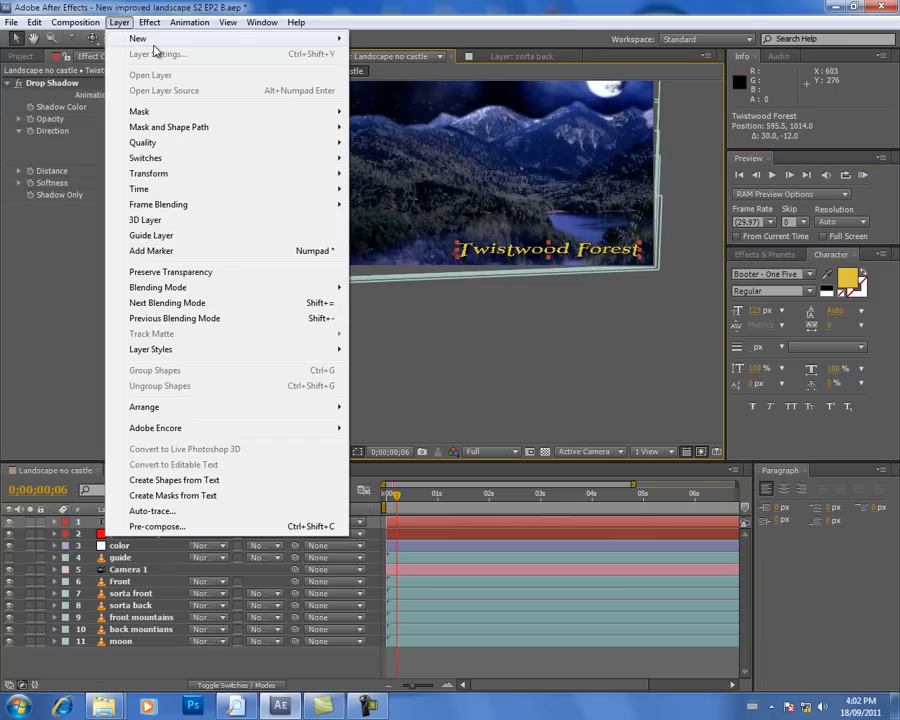
pyautogui.moveTo(183, 42)
pyautogui.click(418, 57)
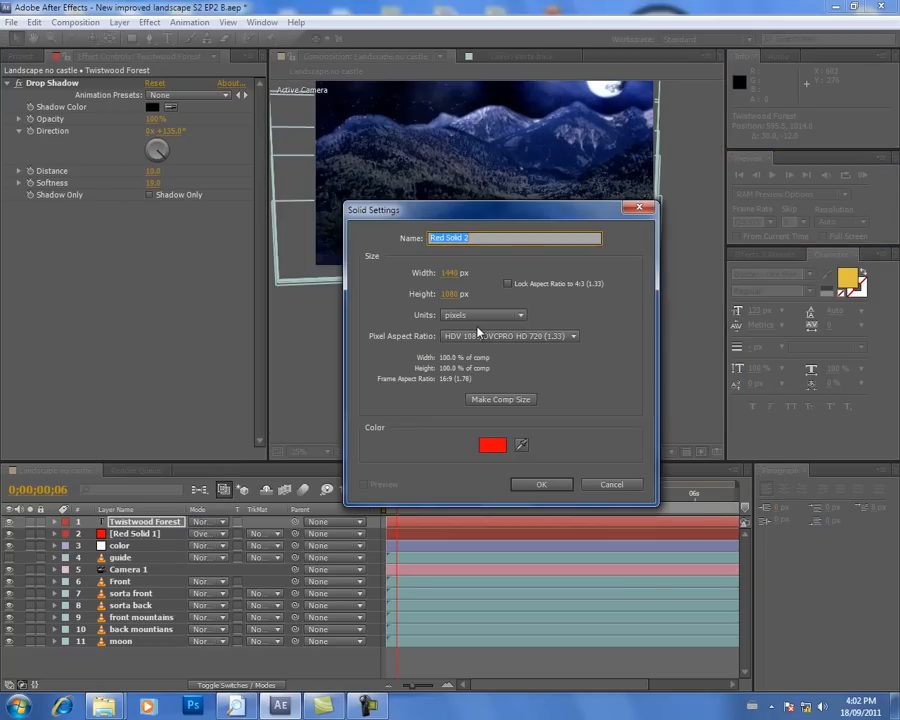
pyautogui.click(494, 446)
pyautogui.click(465, 672)
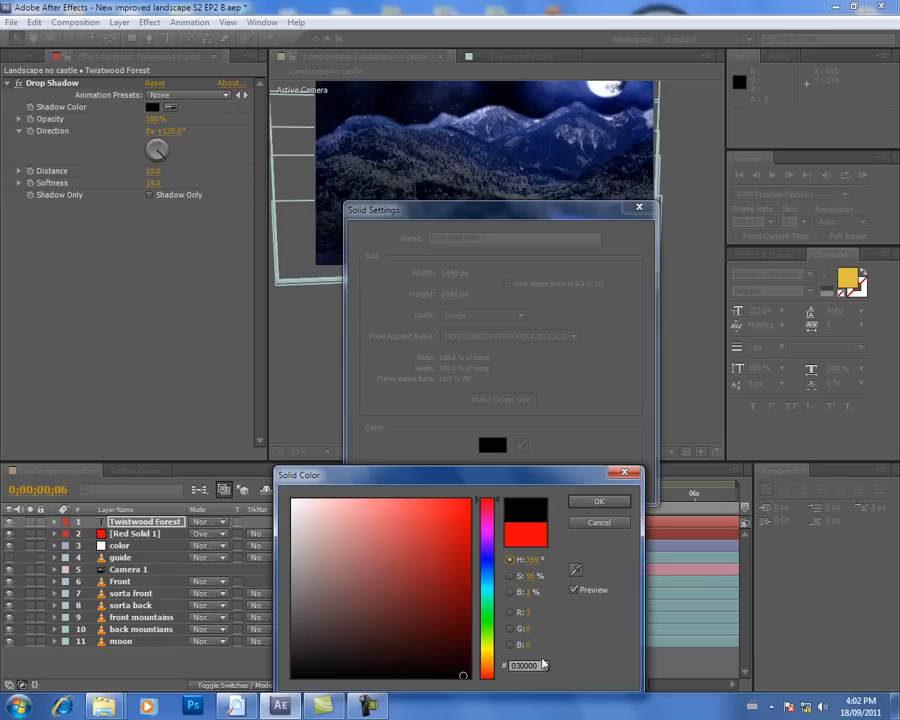
pyautogui.click(598, 501)
pyautogui.click(537, 485)
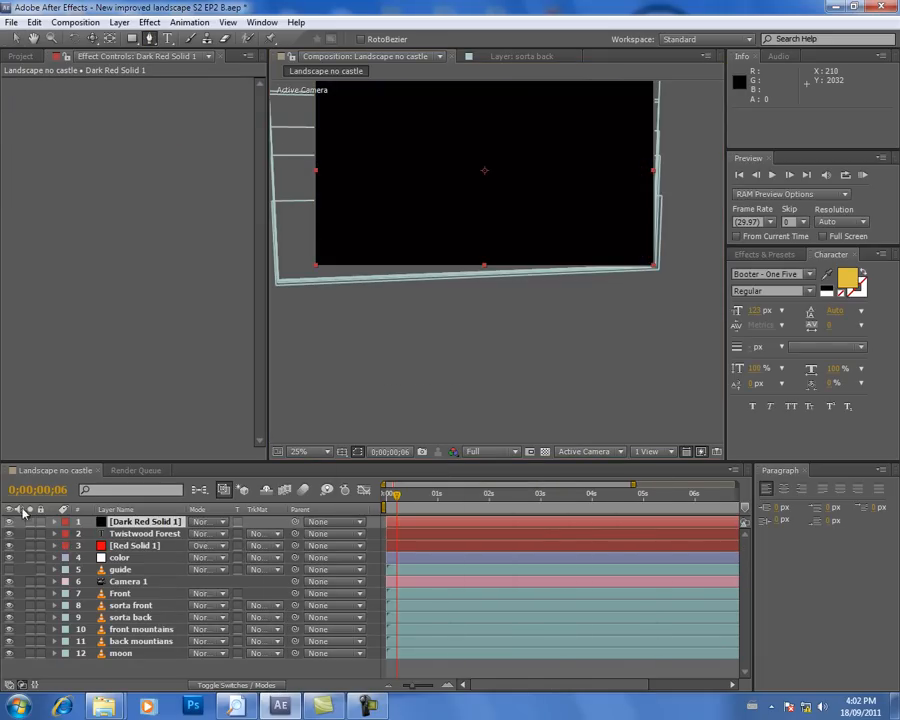
# Step: With the near-black solid hidden, draw a rounded Pen mask on it around the Twistwood Forest title
pyautogui.click(645, 238)
pyautogui.click(582, 238)
pyautogui.click(510, 239)
pyautogui.moveTo(468, 237)
pyautogui.mouseDown()
pyautogui.moveTo(458, 237)
pyautogui.moveTo(458, 267)
pyautogui.moveTo(509, 264)
pyautogui.mouseUp()
pyautogui.click(645, 262)
pyautogui.click(654, 254)
pyautogui.click(645, 239)
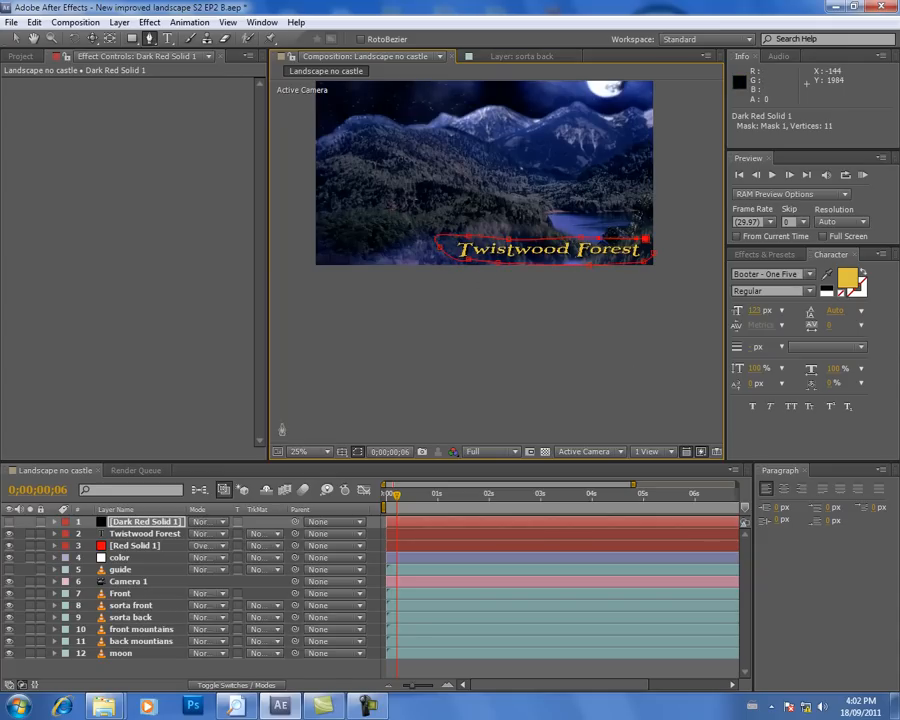
# Step: Undo the stray last mask point, close the path at its starting point and make the near-black solid visible
pyautogui.click(9, 522)
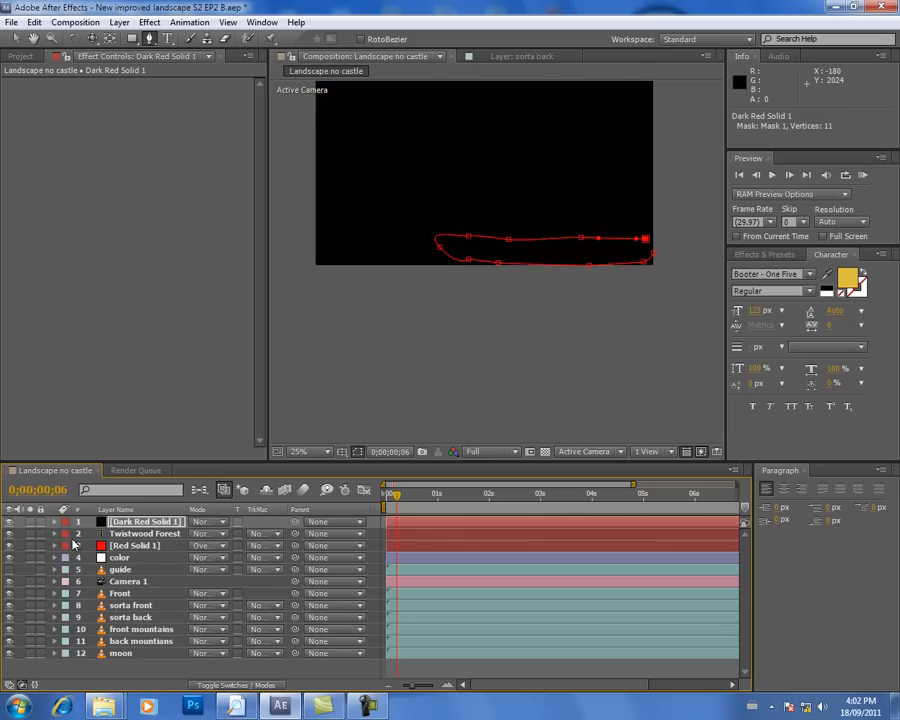
pyautogui.click(125, 524)
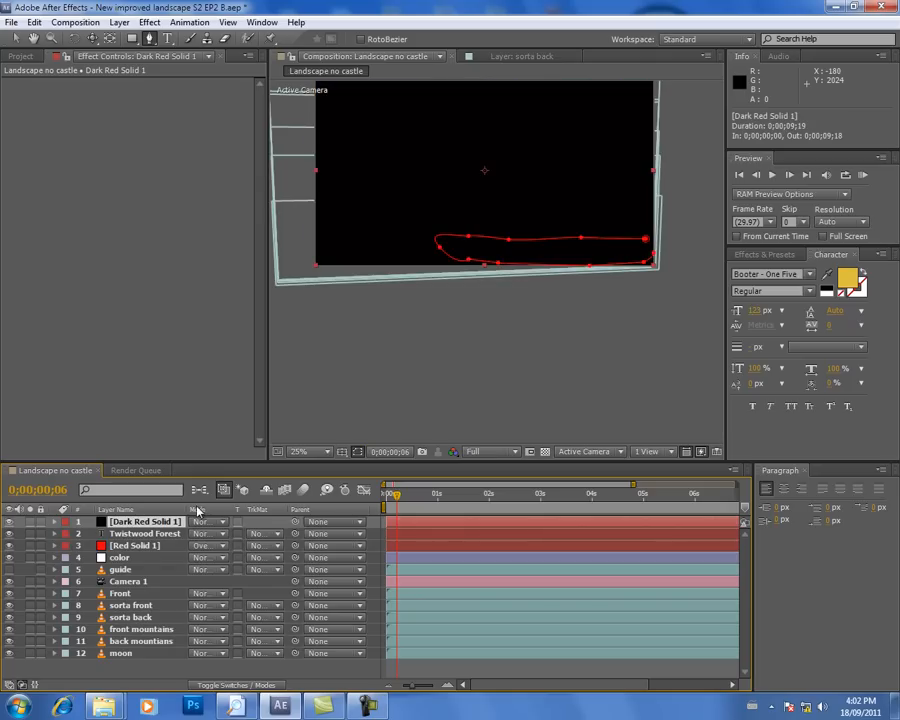
pyautogui.hotkey('ctrl', 'z')
pyautogui.hotkey('ctrl', 'z')
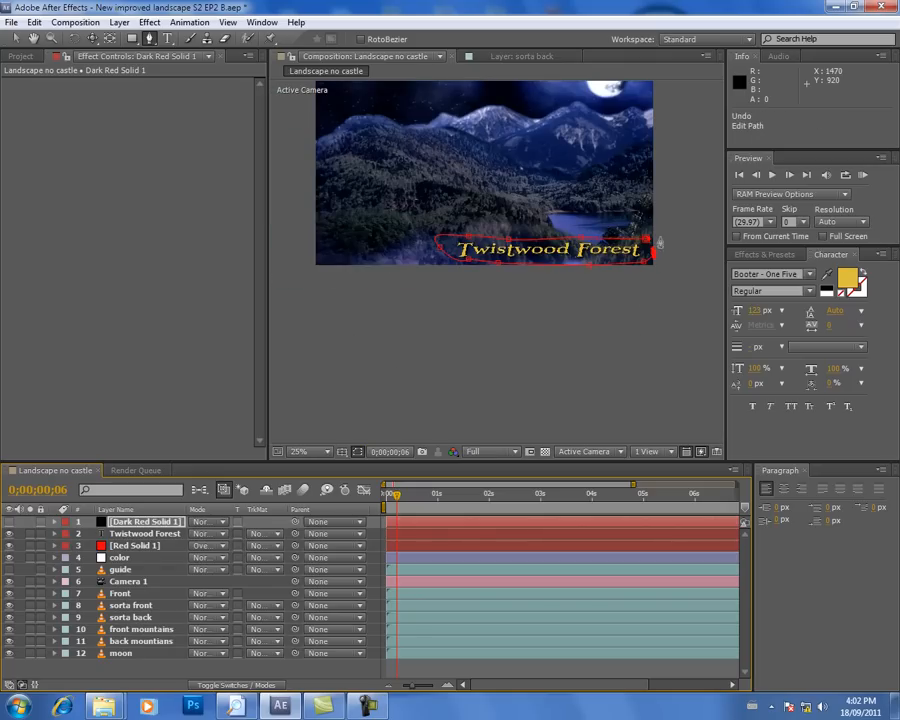
pyautogui.click(646, 240)
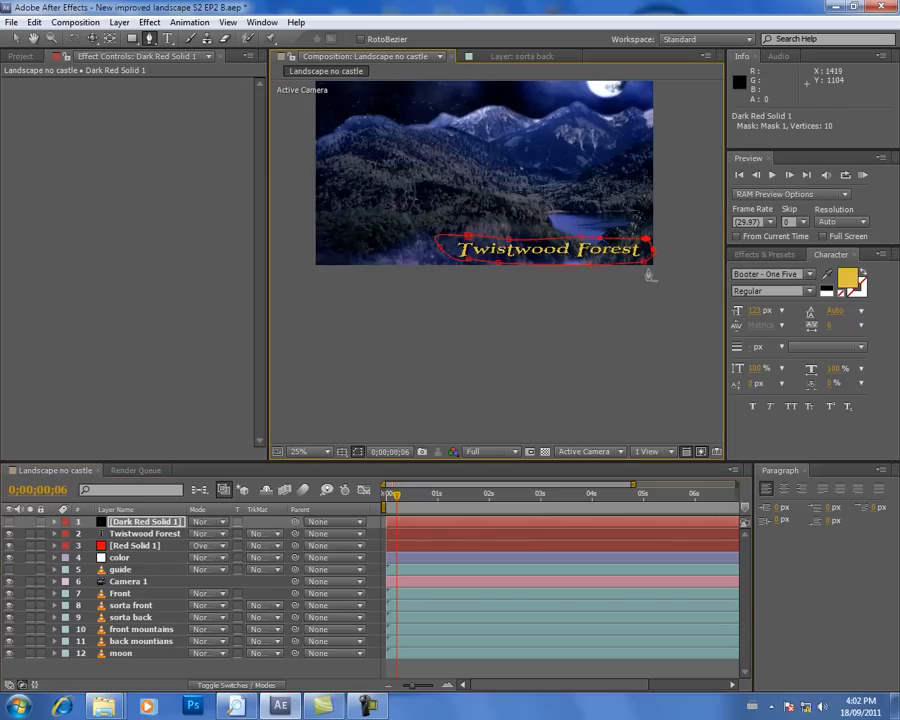
pyautogui.click(8, 522)
# Step: Place the masked near-black solid directly beneath the title layer and reduce its opacity to 27%
pyautogui.click(55, 522)
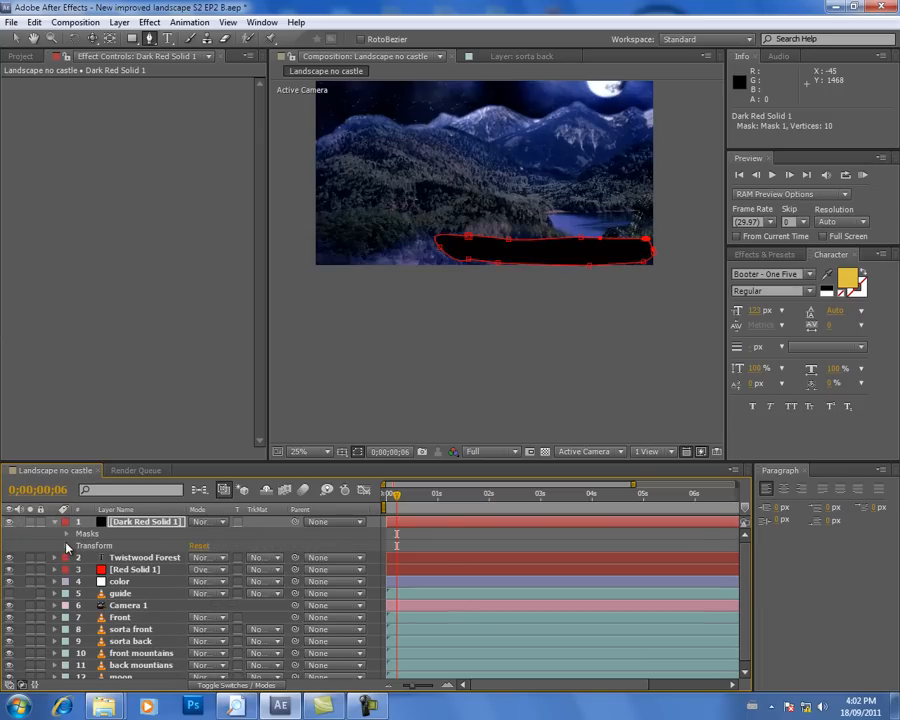
pyautogui.click(67, 546)
pyautogui.moveTo(125, 527); pyautogui.dragTo(100, 625)
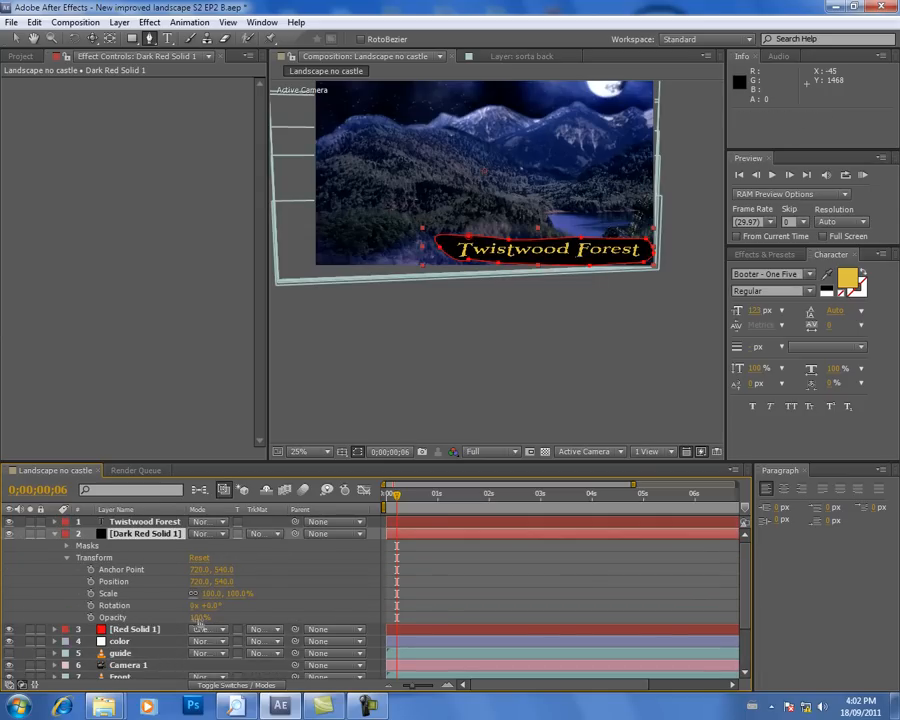
pyautogui.moveTo(200, 619); pyautogui.dragTo(168, 628)
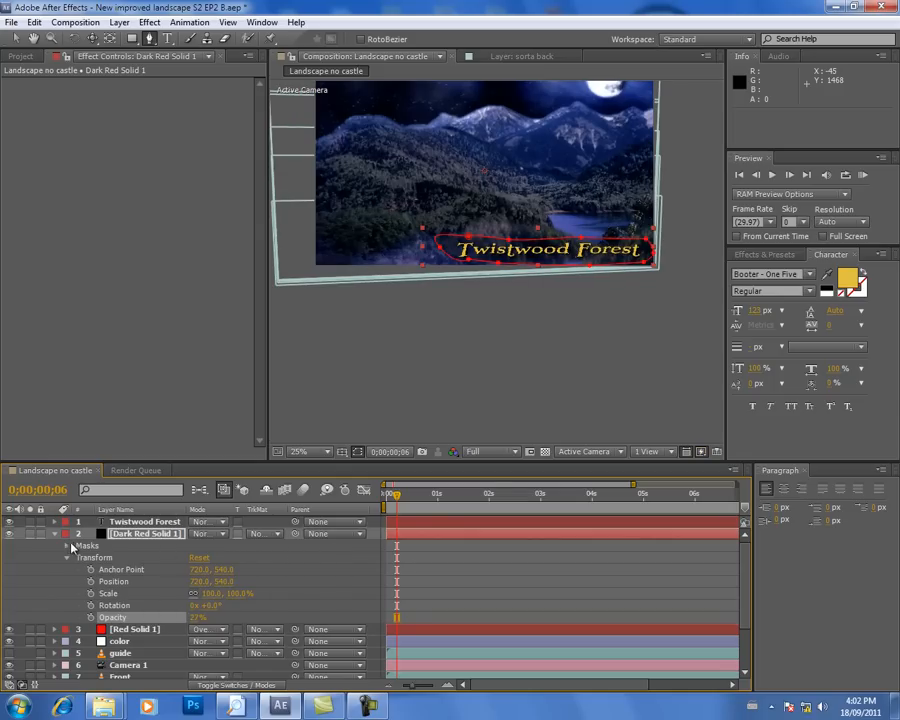
# Step: Feather the near-black solid's mask by 70 pixels in both directions
pyautogui.click(67, 545)
pyautogui.click(79, 557)
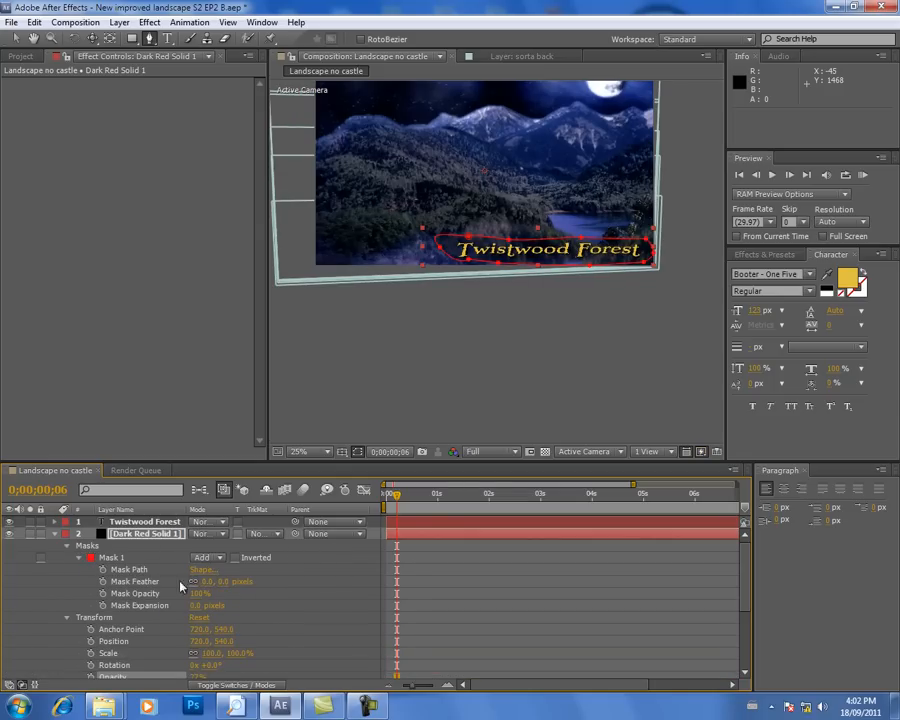
pyautogui.moveTo(208, 582); pyautogui.dragTo(245, 582)
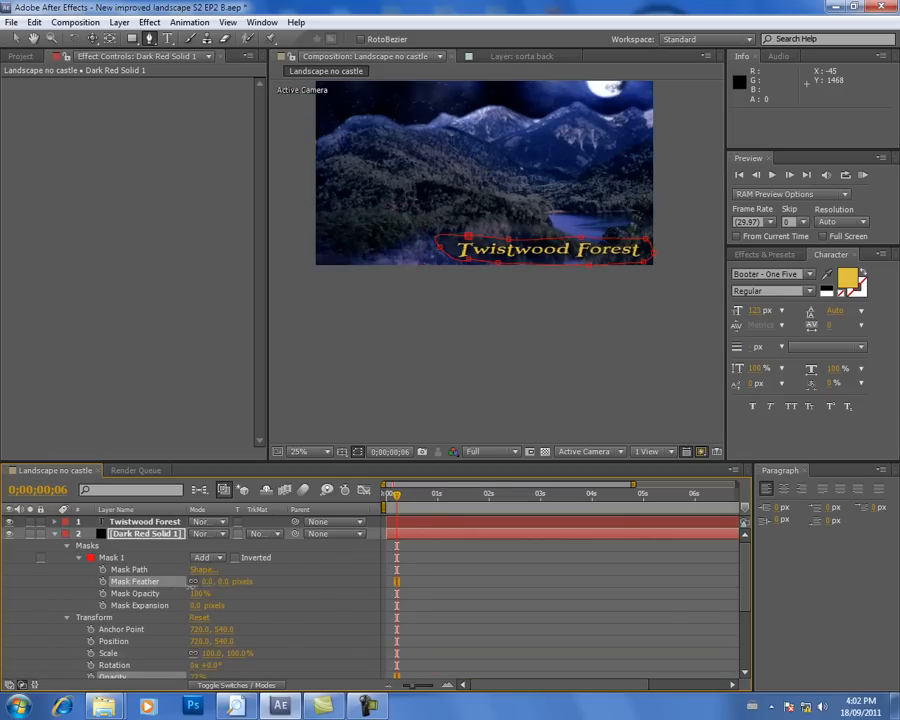
pyautogui.moveTo(217, 590); pyautogui.dragTo(229, 589)
pyautogui.click(312, 574)
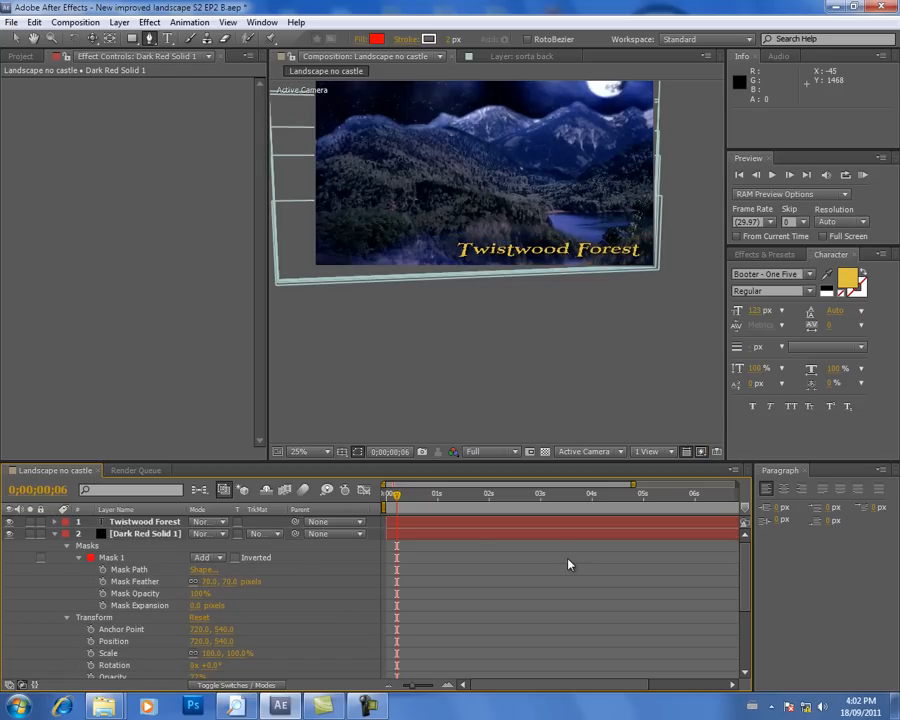
# Step: Raise the opacity of the near-black solid behind the title to 40%
pyautogui.scroll(1, 628, 314)
pyautogui.scroll(-2, 629, 313)
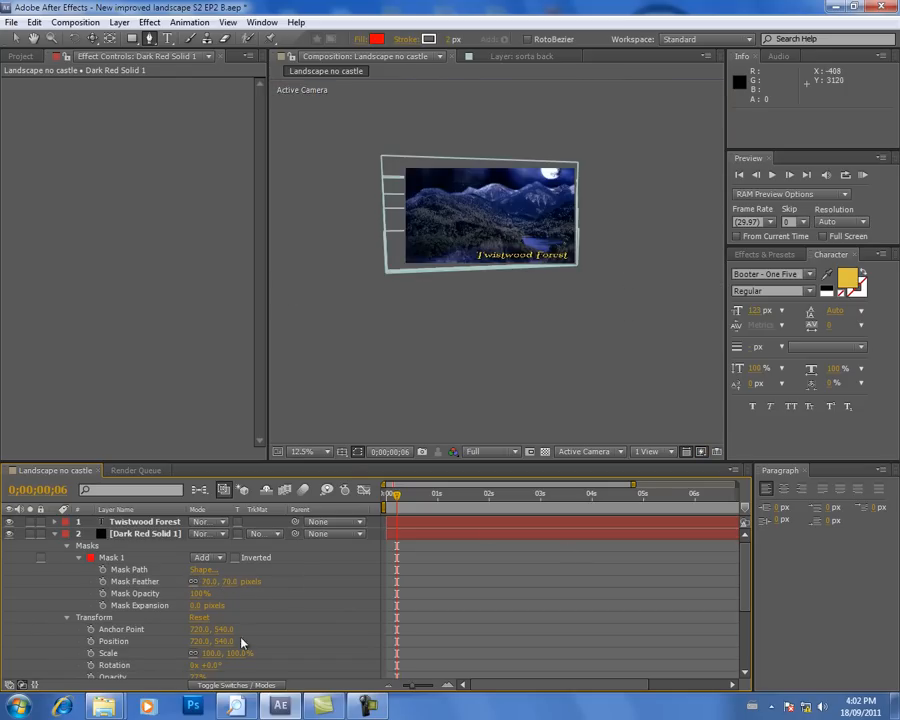
pyautogui.moveTo(750, 598); pyautogui.dragTo(748, 618)
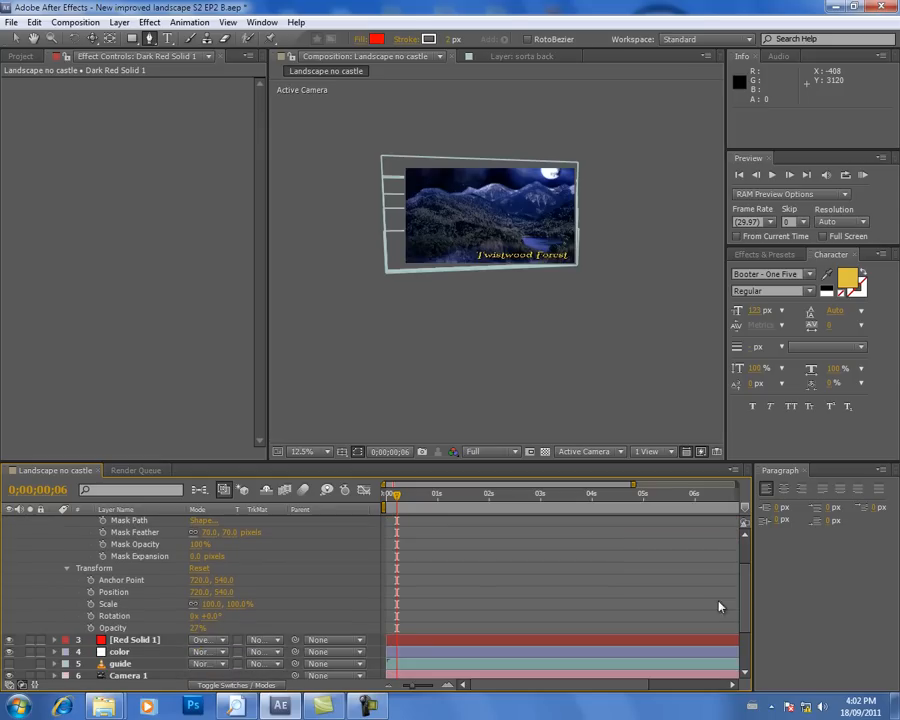
pyautogui.scroll(2, 536, 370)
pyautogui.moveTo(196, 628)
pyautogui.mouseDown()
pyautogui.moveTo(228, 627)
pyautogui.moveTo(206, 629)
pyautogui.mouseUp()
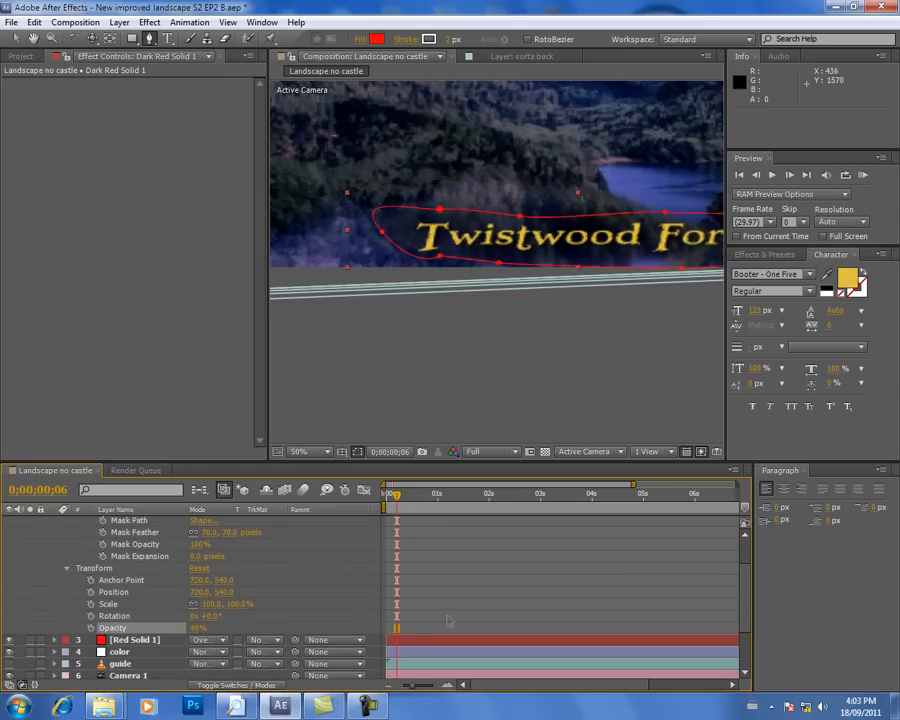
pyautogui.scroll(-2, 586, 374)
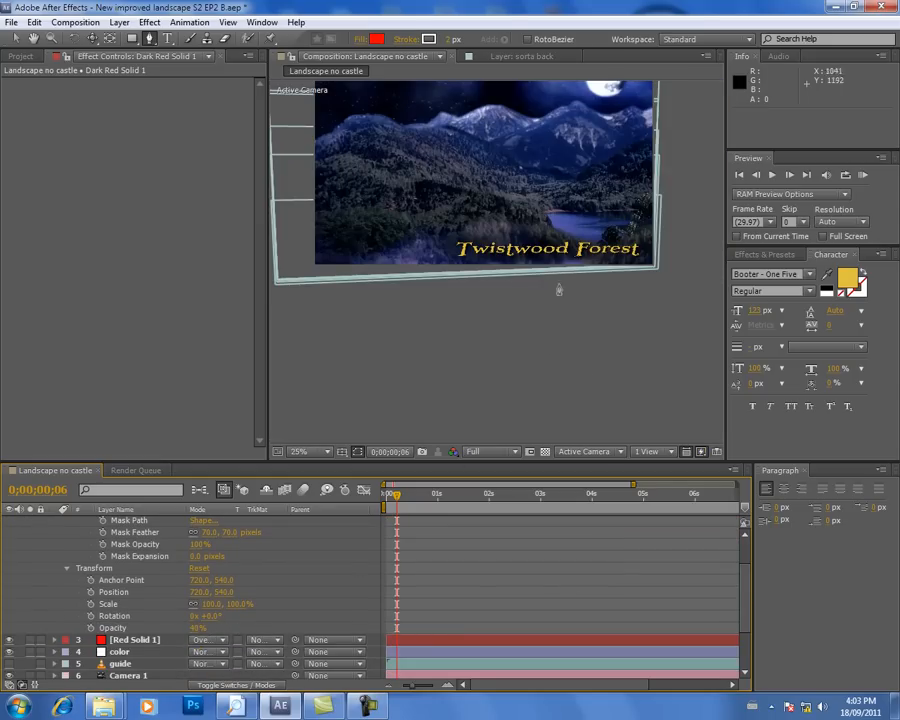
# Step: Preview the composition from its first frame, scrub through the full timeline and return to the start, checking the title against the camera move
pyautogui.moveTo(395, 502); pyautogui.dragTo(356, 500)
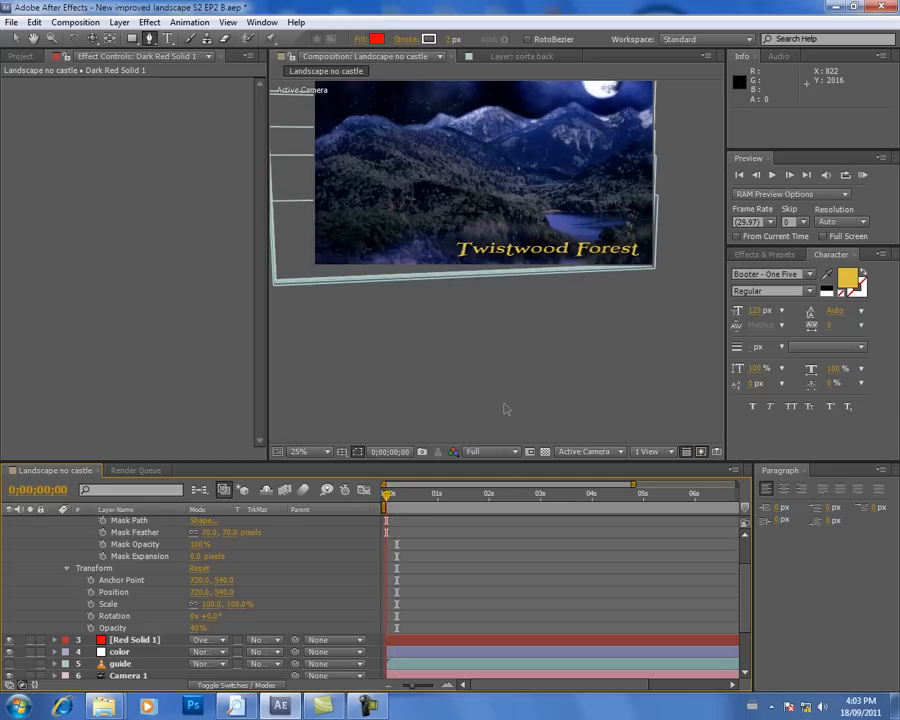
pyautogui.click(773, 175)
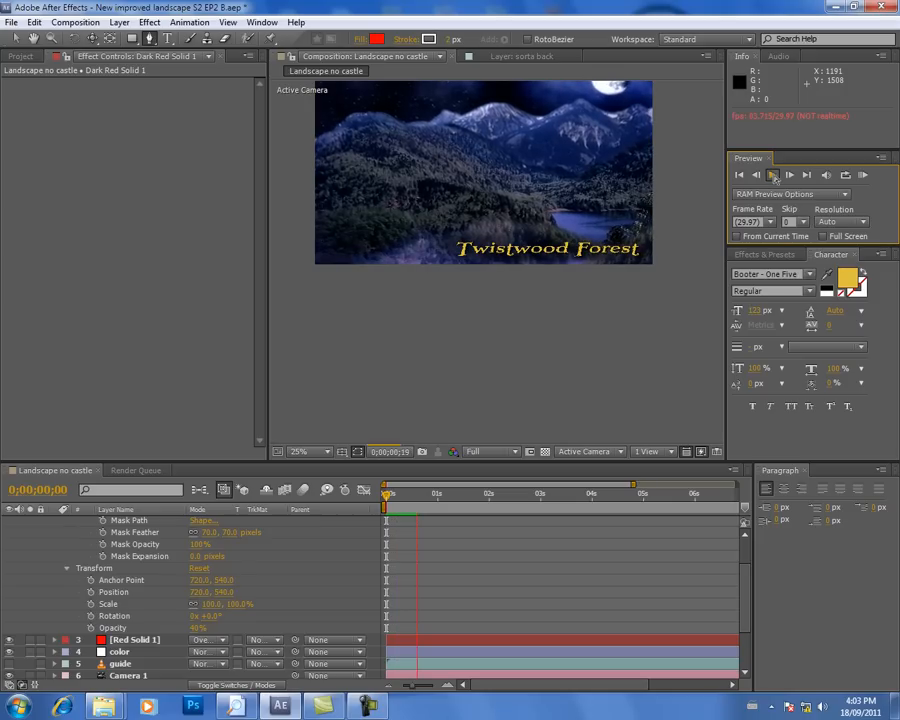
pyautogui.click(773, 175)
pyautogui.moveTo(540, 494); pyautogui.dragTo(713, 495)
pyautogui.moveTo(413, 686); pyautogui.dragTo(398, 686)
pyautogui.moveTo(677, 492); pyautogui.dragTo(319, 510)
pyautogui.click(773, 176)
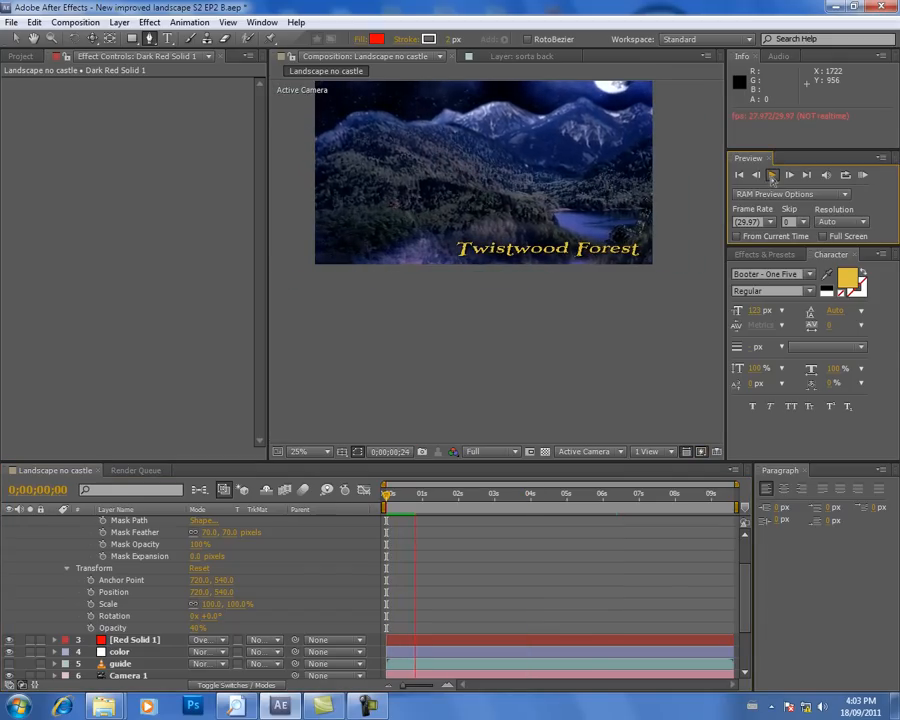
pyautogui.click(772, 178)
pyautogui.moveTo(414, 494); pyautogui.dragTo(385, 512)
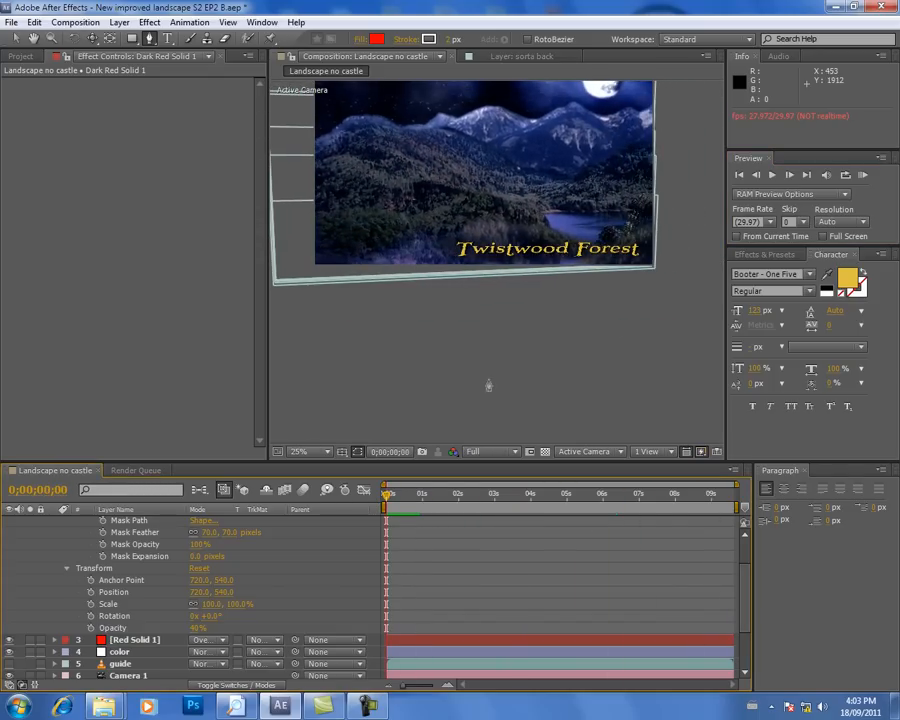
# Step: Save the project under its existing file name
pyautogui.press('h')
pyautogui.moveTo(498, 172); pyautogui.dragTo(506, 237)
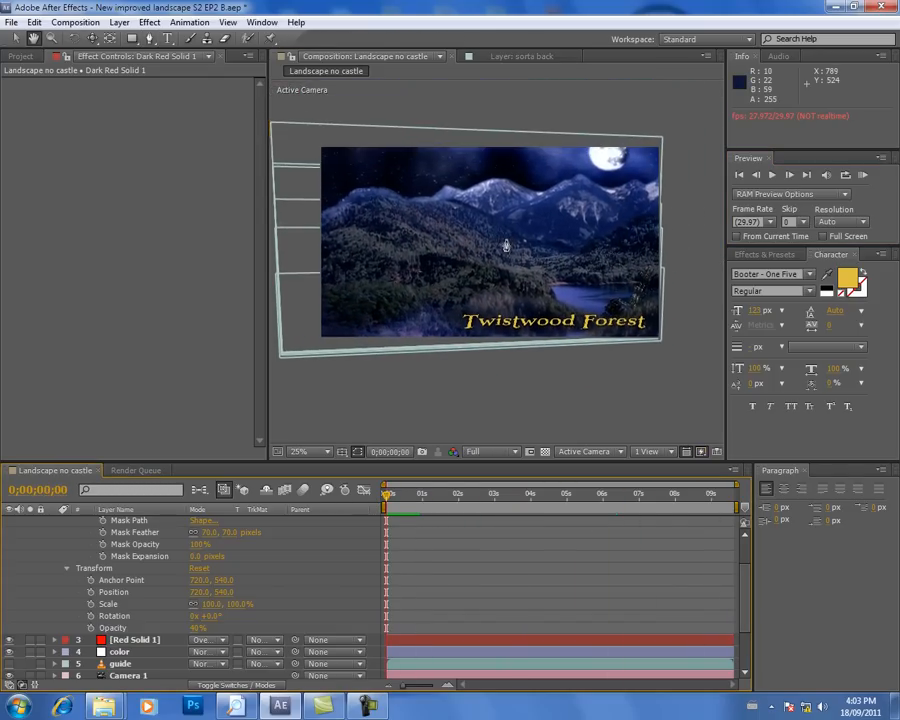
pyautogui.click(12, 22)
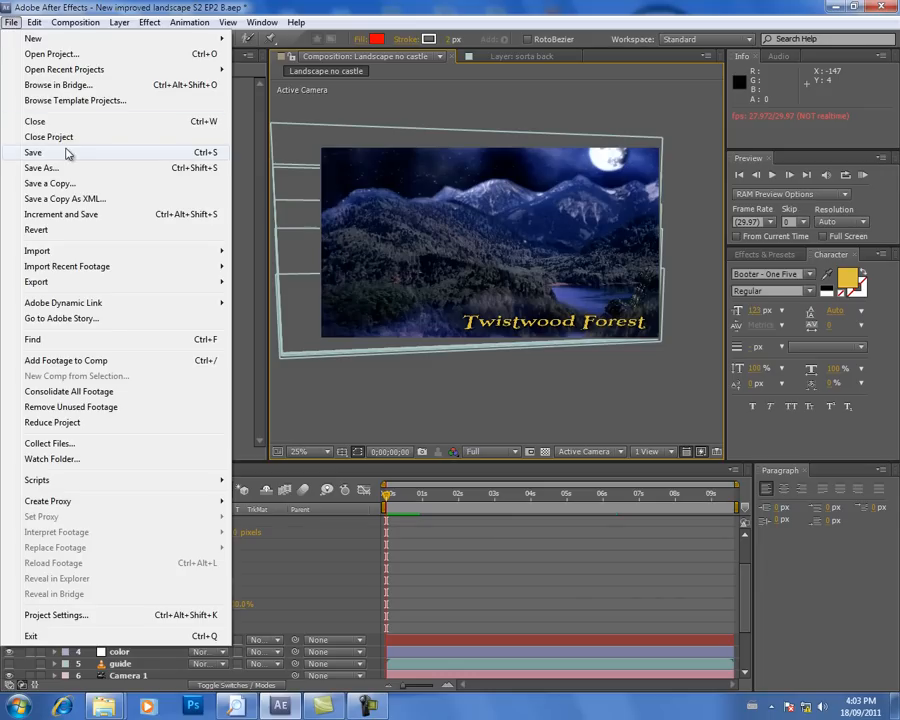
pyautogui.click(67, 153)
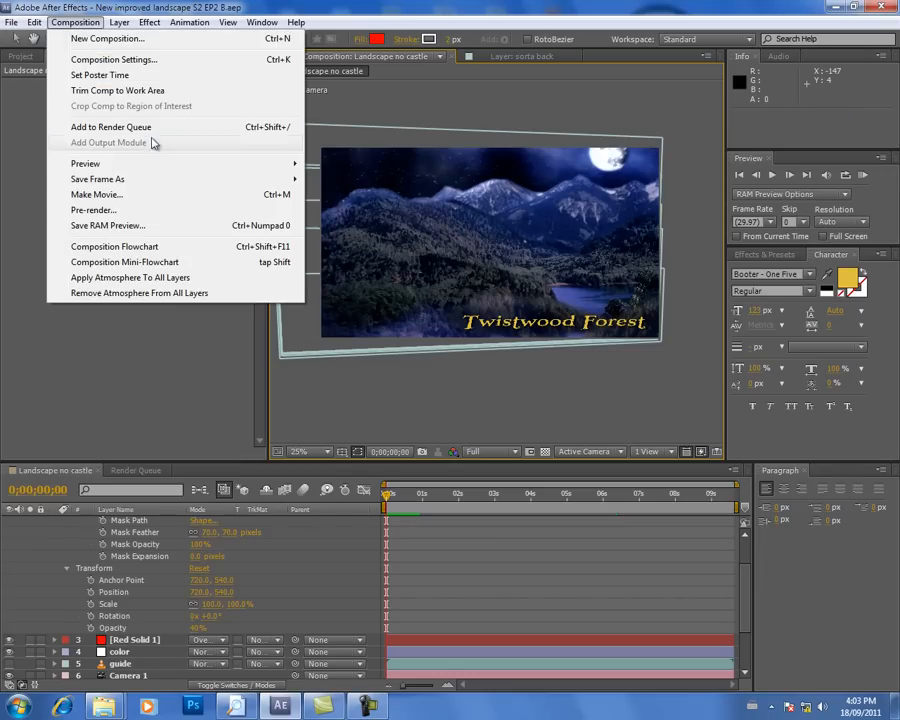
# Step: Add the Landscape no castle composition to the render queue and accept AVI output with RGB channels and no audio
pyautogui.click(199, 129)
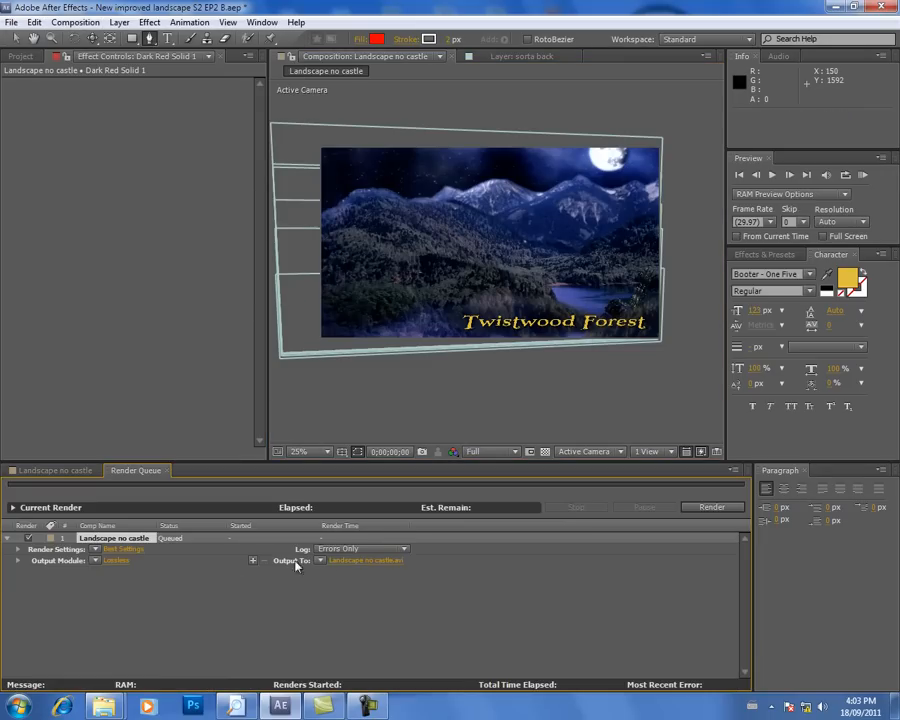
pyautogui.click(116, 561)
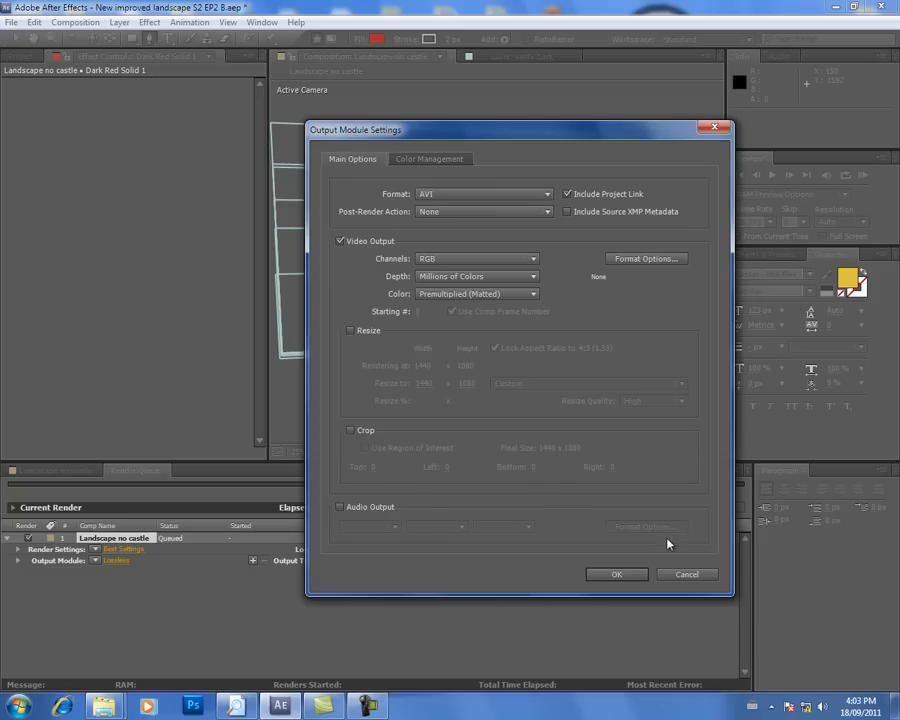
pyautogui.click(618, 574)
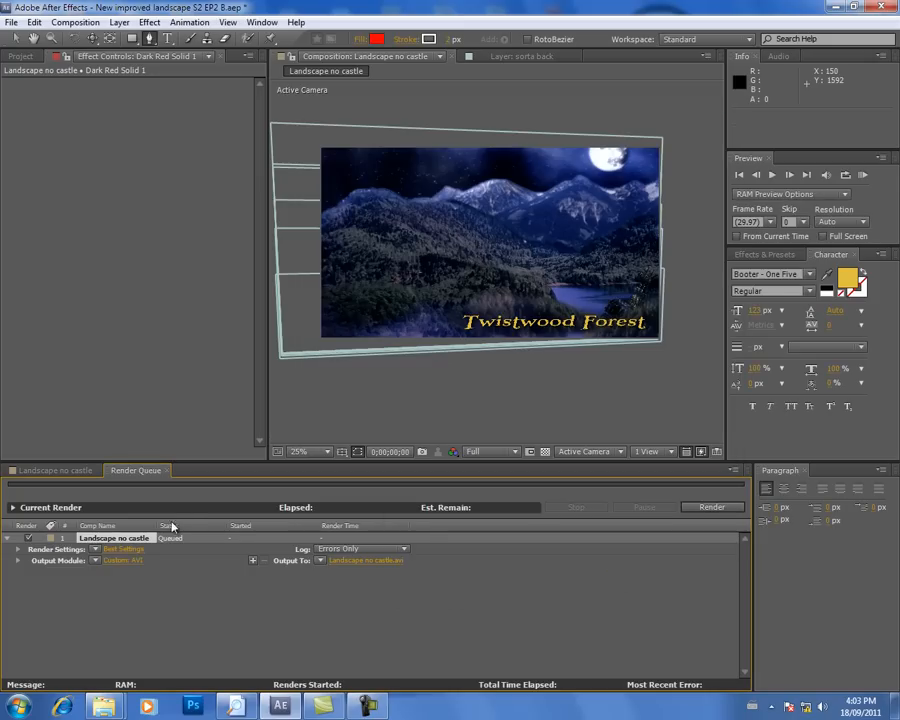
# Step: Set a custom frame rate of 23.976 in the queued composition's render settings
pyautogui.click(128, 550)
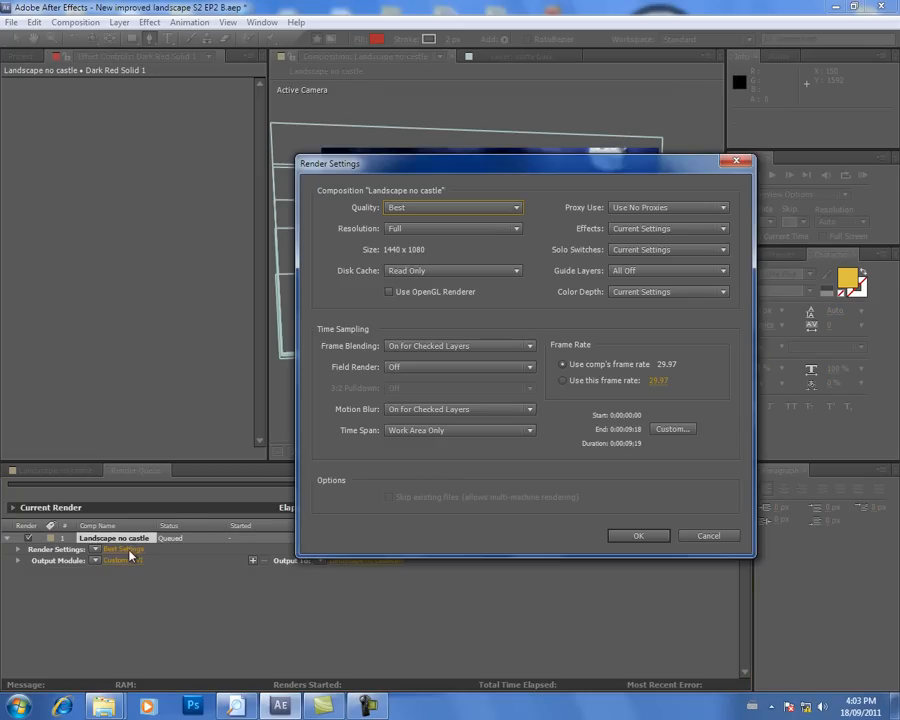
pyautogui.click(655, 382)
pyautogui.write('23.')
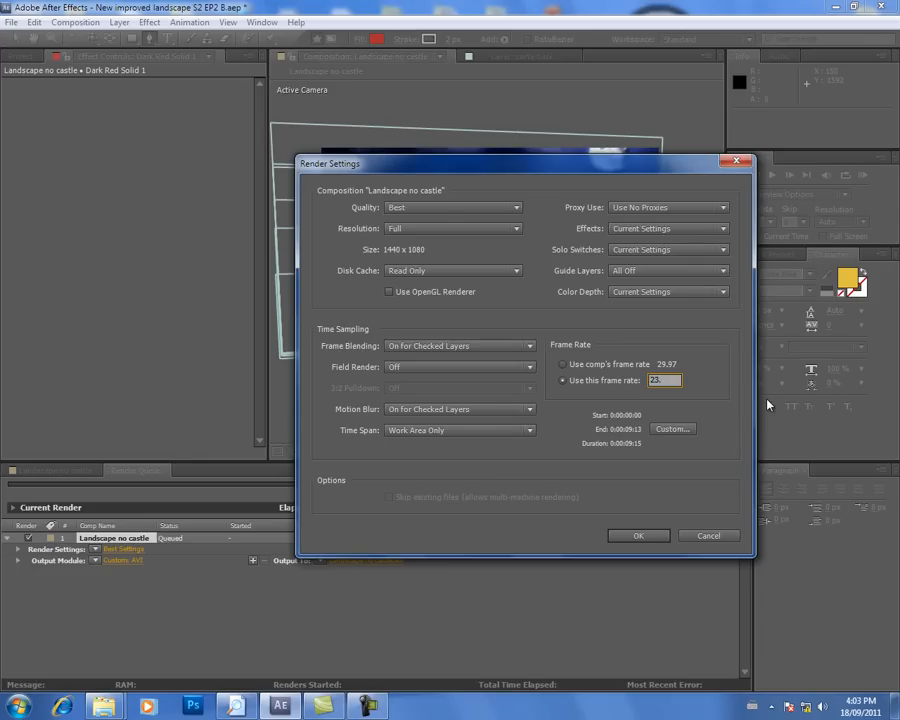
pyautogui.write('976')
pyautogui.click(655, 537)
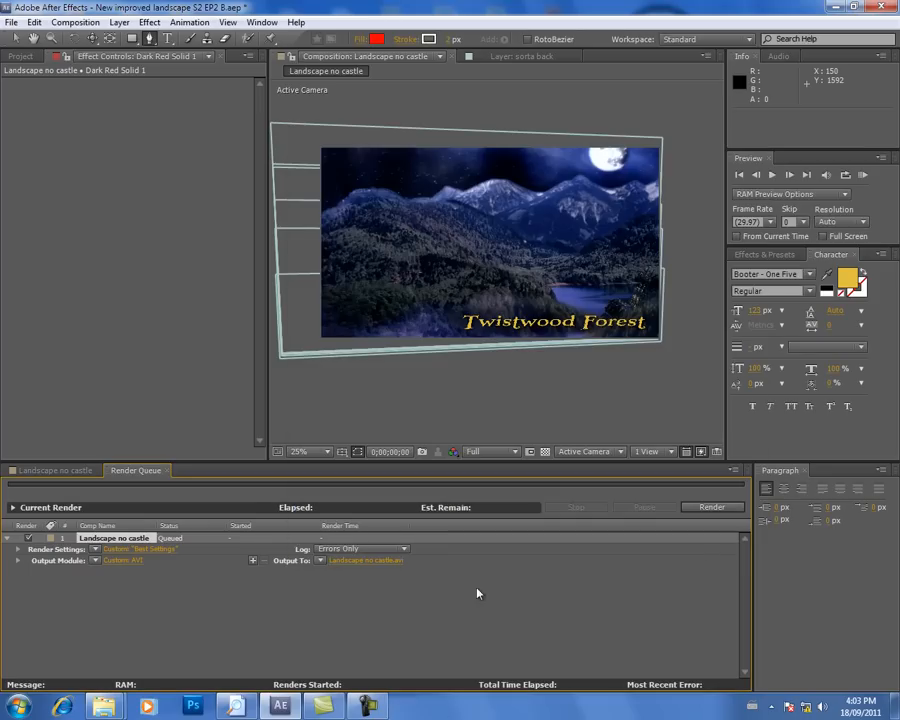
# Step: Name the output movie LandscapeNEW S2 EP2 in the FX folder and start the render
pyautogui.click(390, 561)
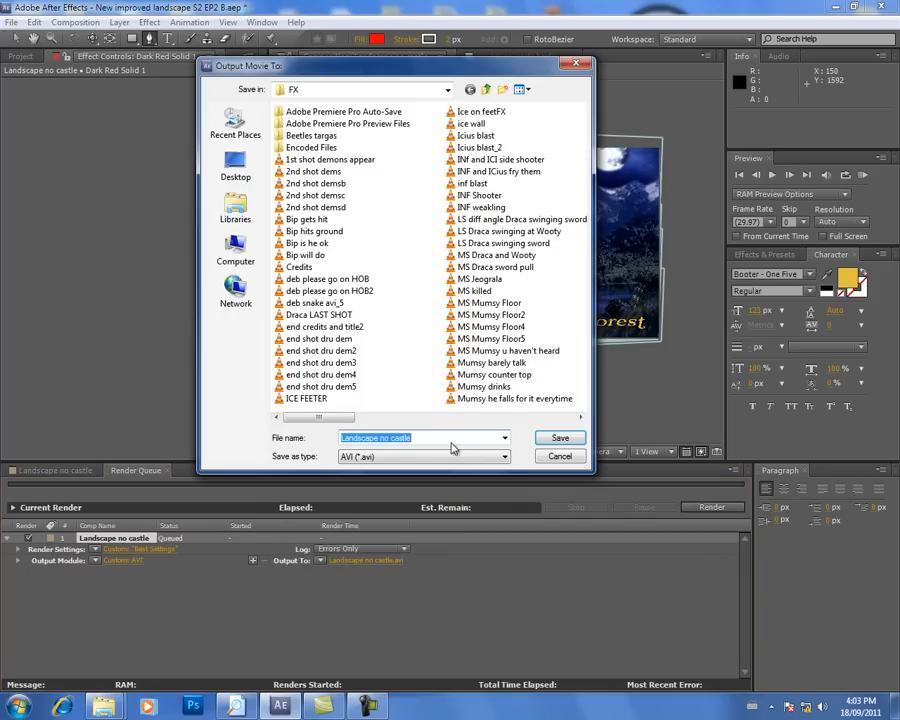
pyautogui.moveTo(436, 437); pyautogui.dragTo(381, 441)
pyautogui.write('NEW S')
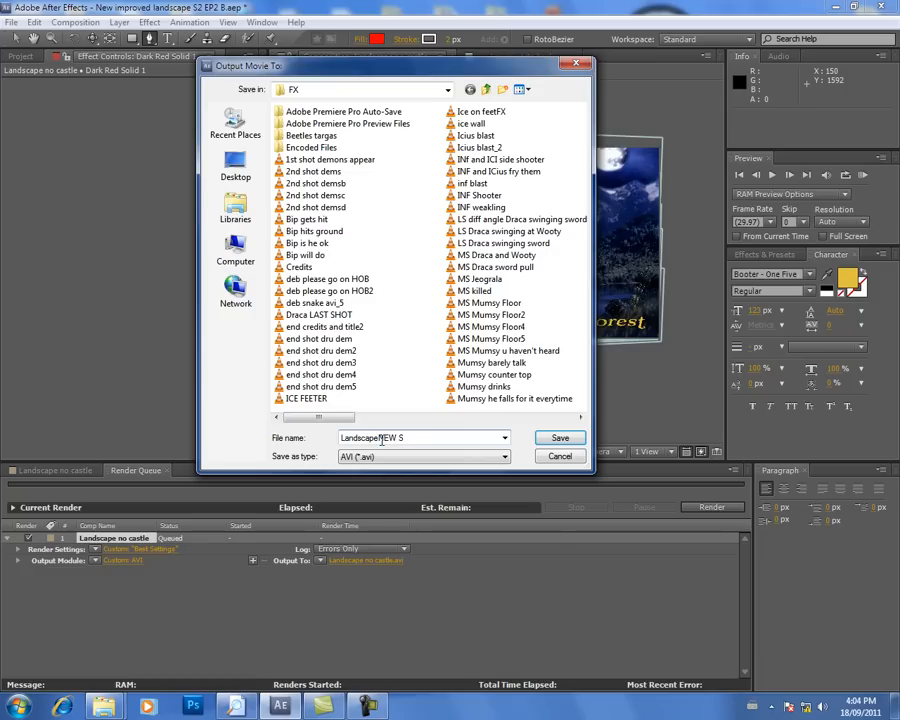
pyautogui.write('@')
pyautogui.press('BackSpace')
pyautogui.write('2 EP@')
pyautogui.press('BackSpace')
pyautogui.write('2')
pyautogui.click(558, 438)
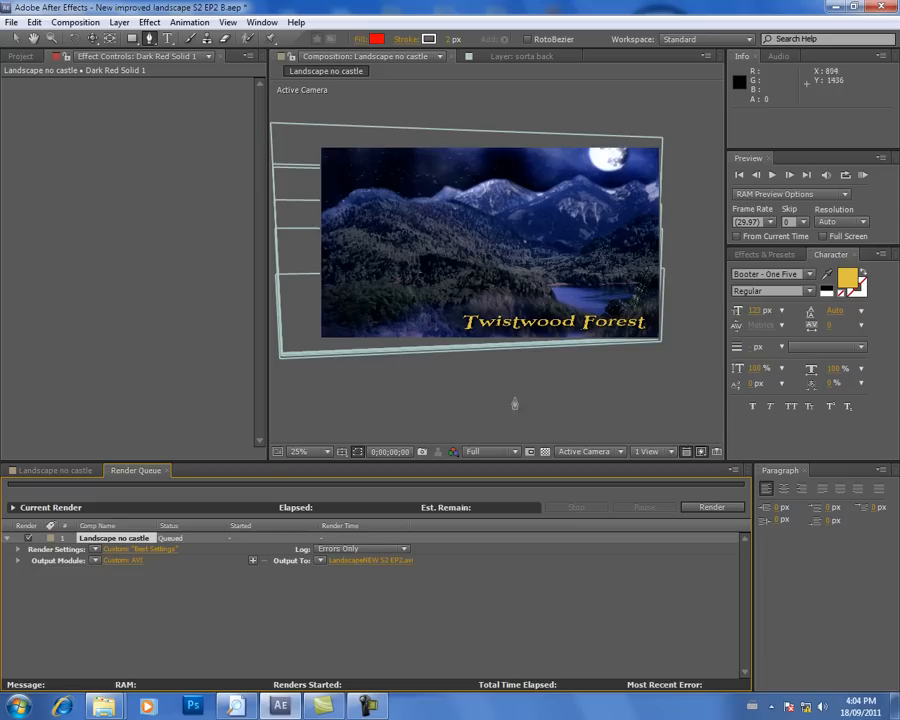
pyautogui.click(712, 508)
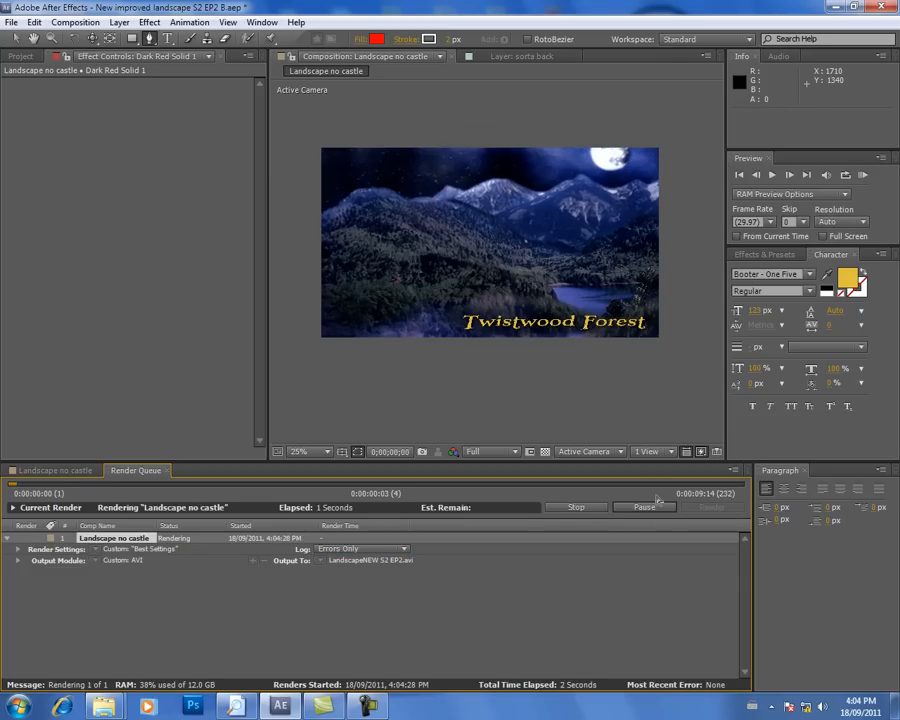